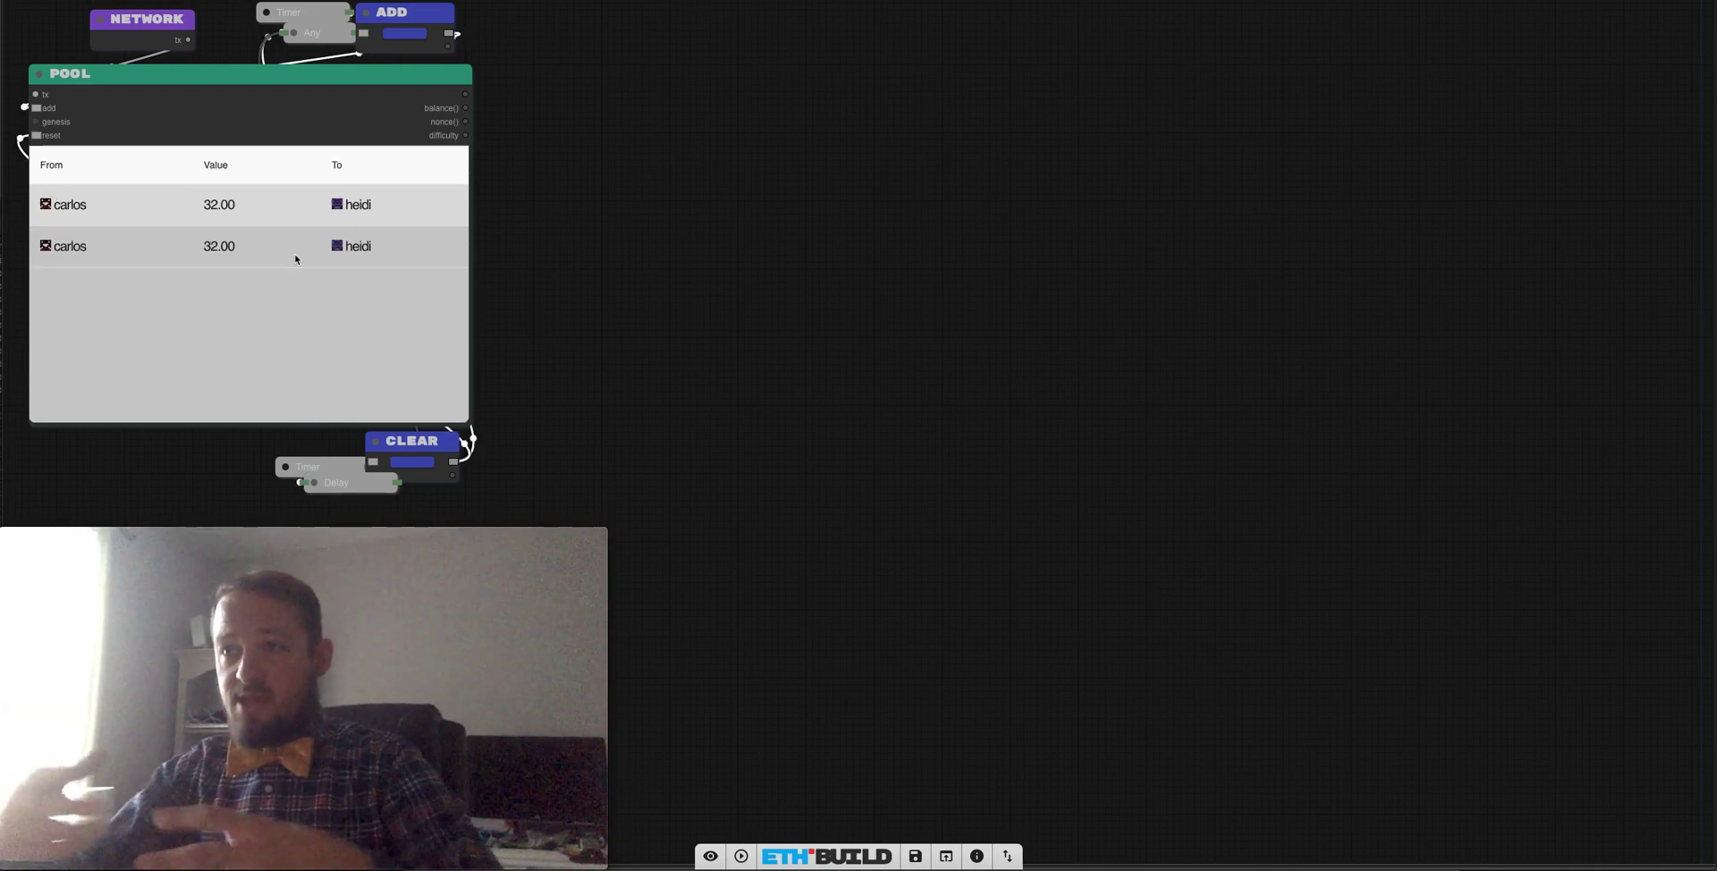
Nudge the Pool node and the Network node slightly to the right and deselect them.
drag(222, 90, 236, 90)
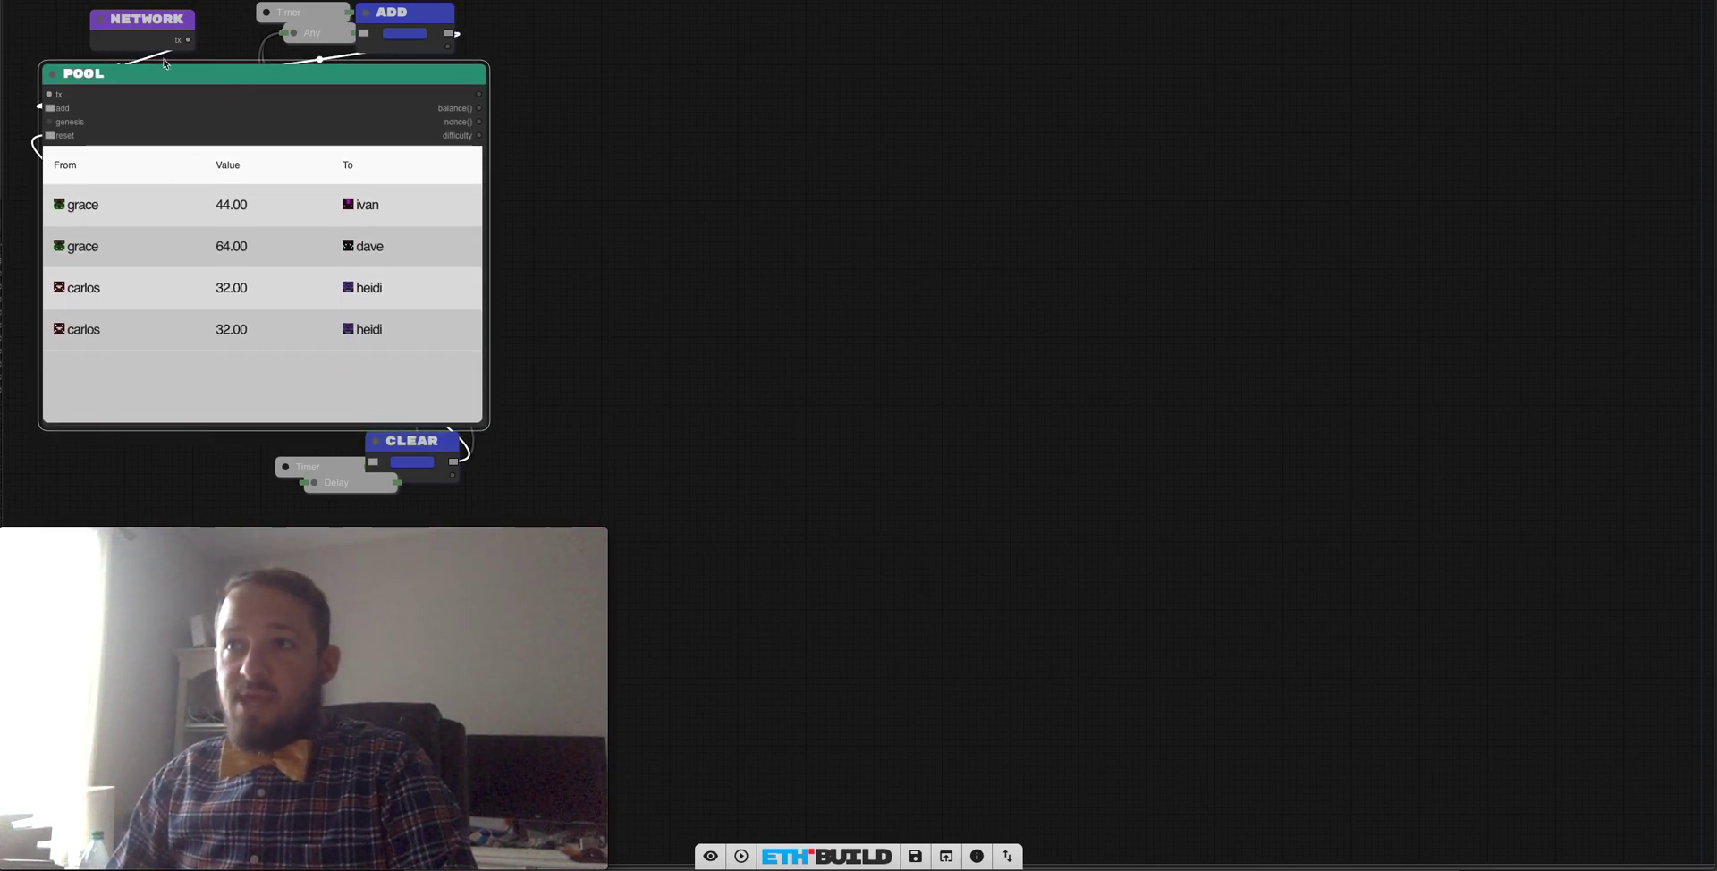
drag(156, 22, 183, 22)
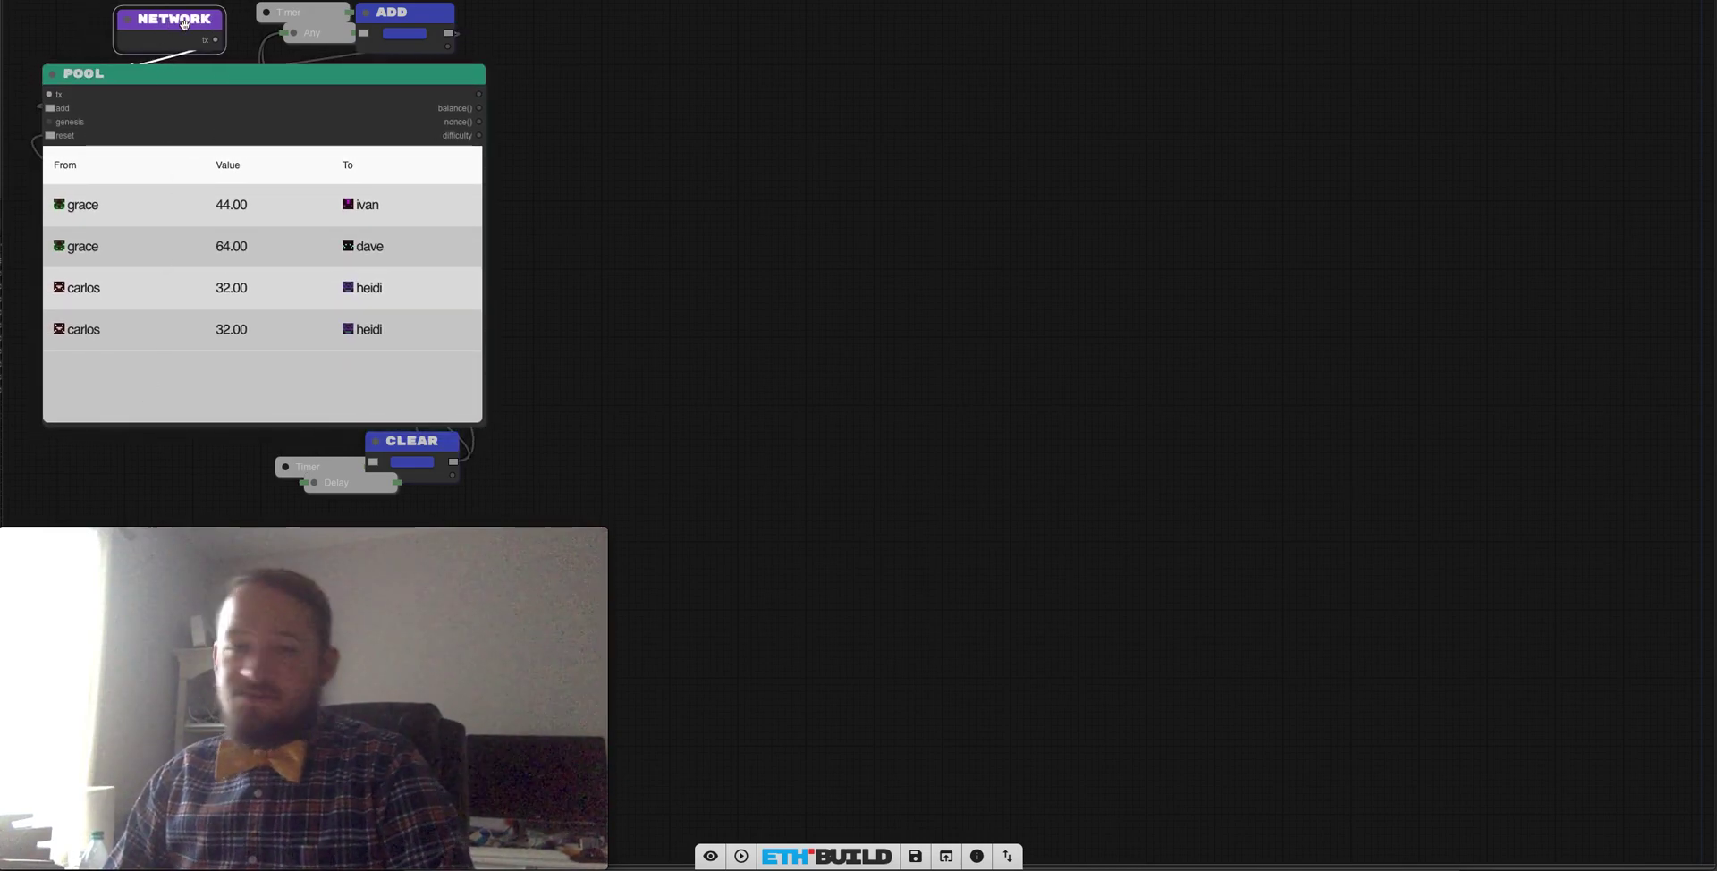
click(594, 206)
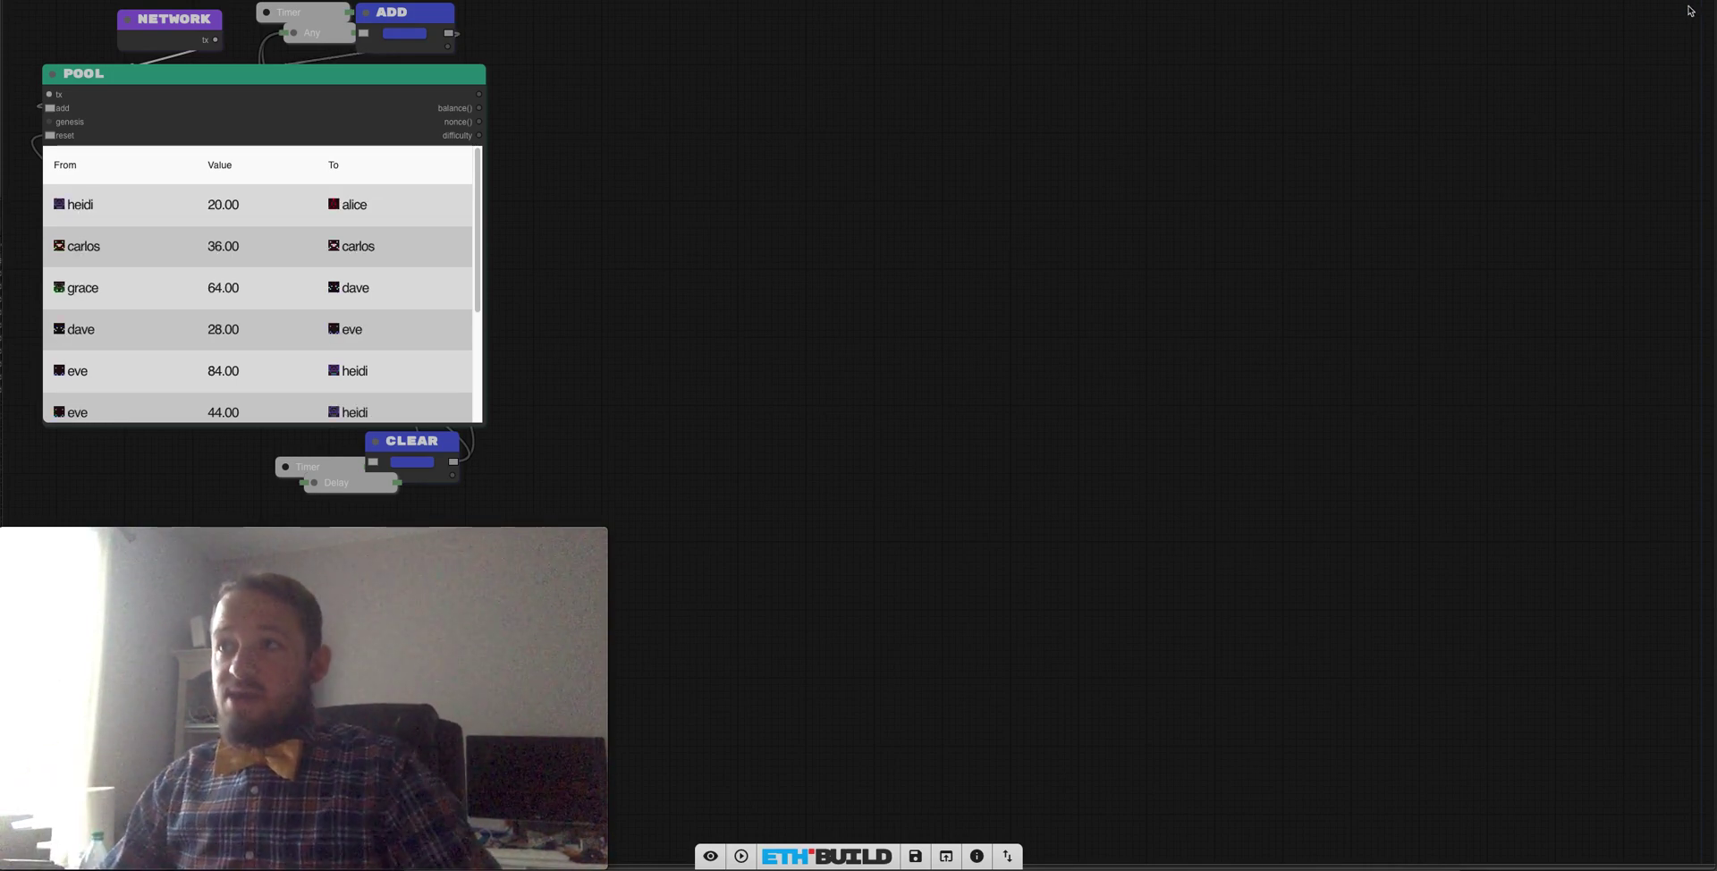
Add a Special/Block node to the canvas and place it in the empty area beside the Pool.
double_click(634, 185)
text(bloc)
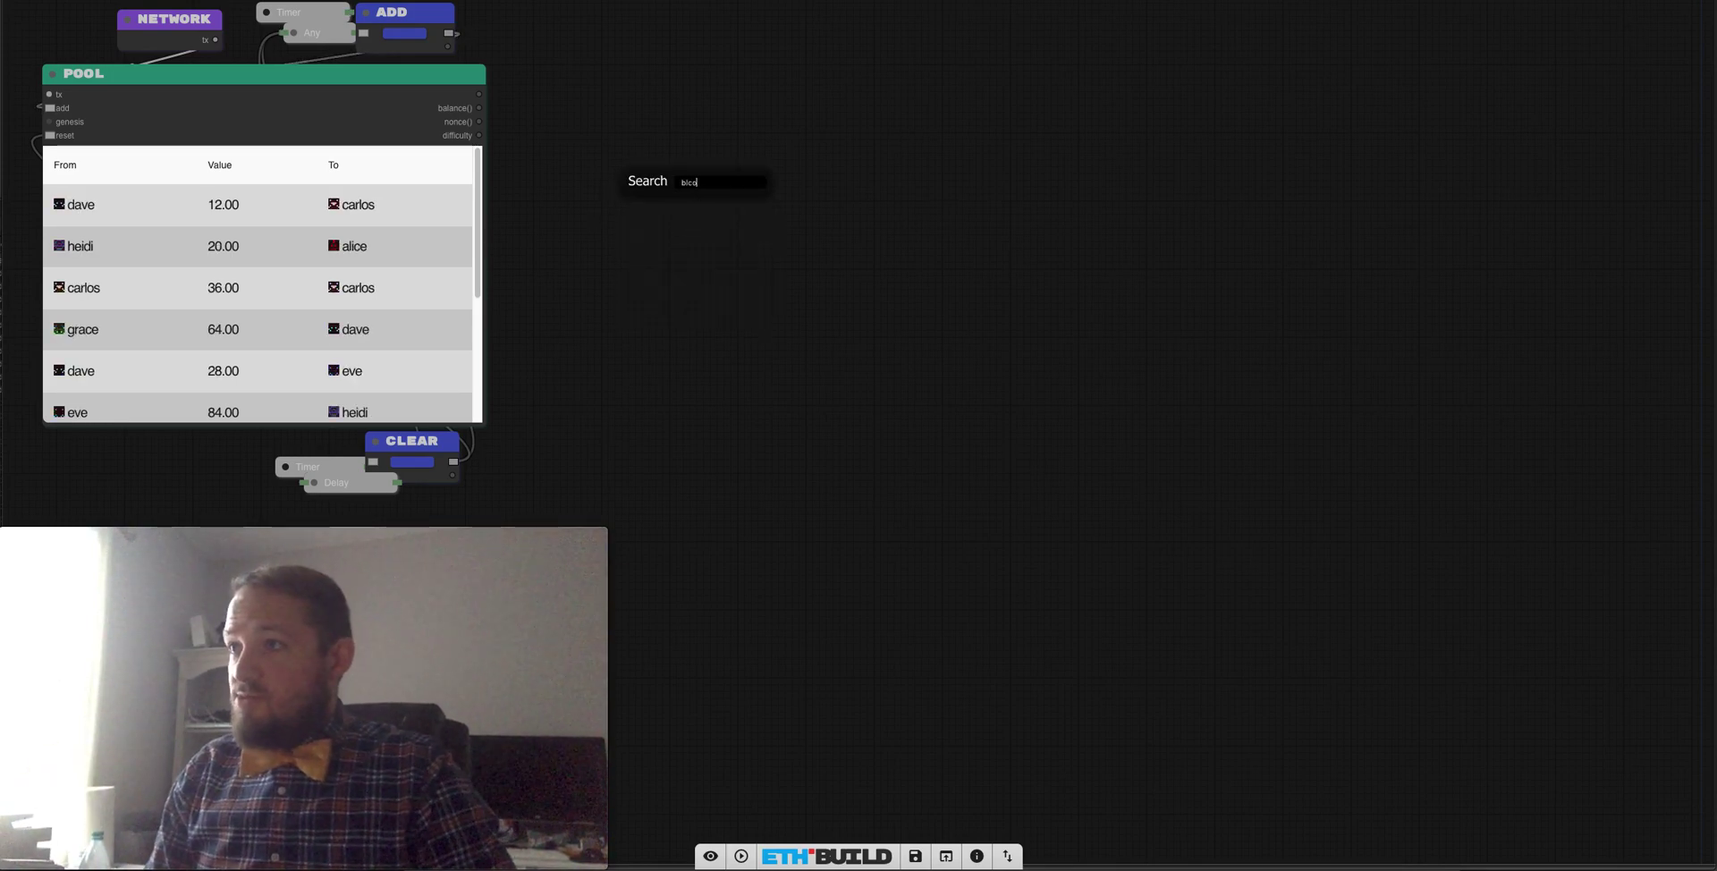
text(k)
key(Down)
key(Down)
key(Down)
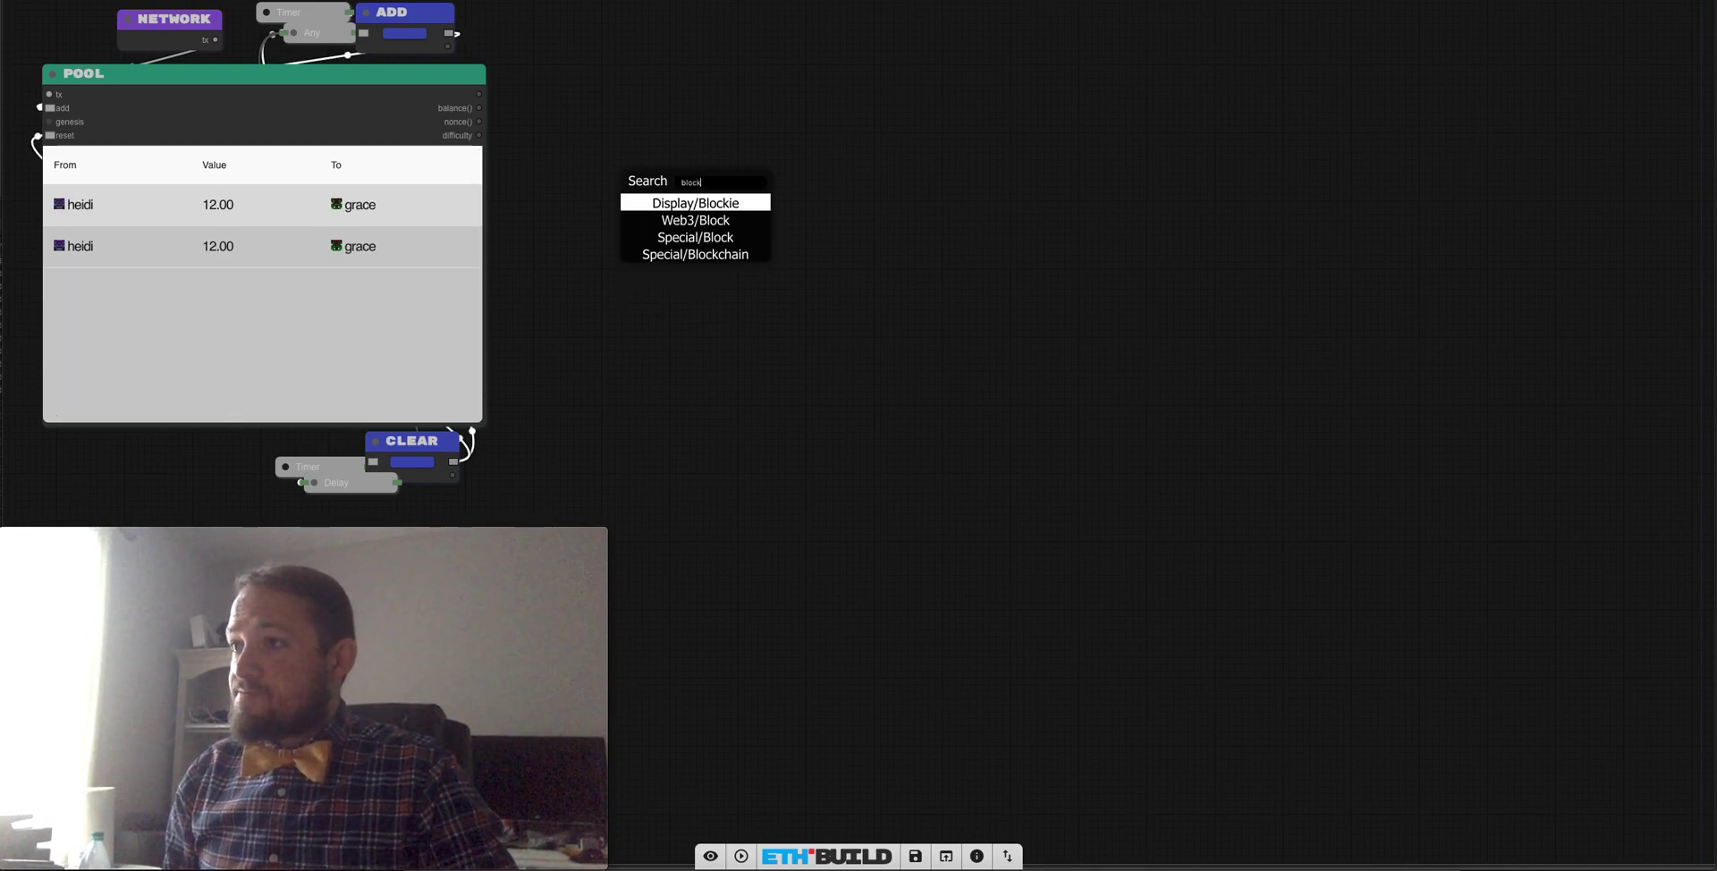
key(Return)
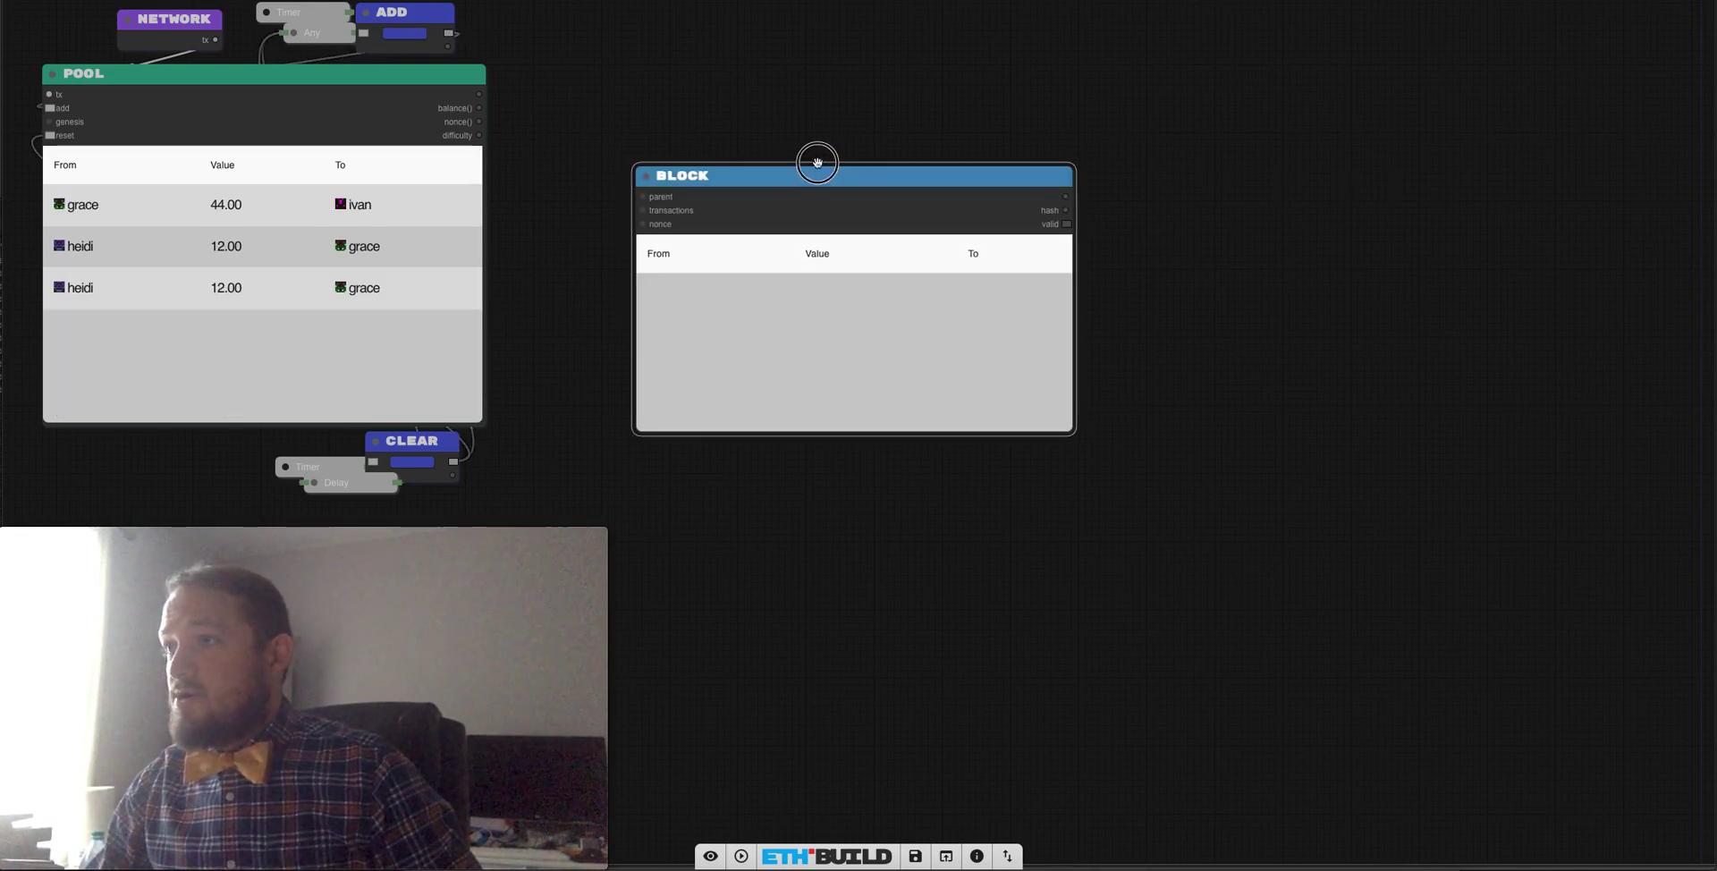
drag(805, 161, 879, 146)
Connect the Pool's first output to the Block's transactions input and move the Block slightly closer to the Pool.
drag(478, 94, 735, 190)
click(706, 195)
double_click(717, 180)
click(667, 222)
drag(481, 92, 733, 194)
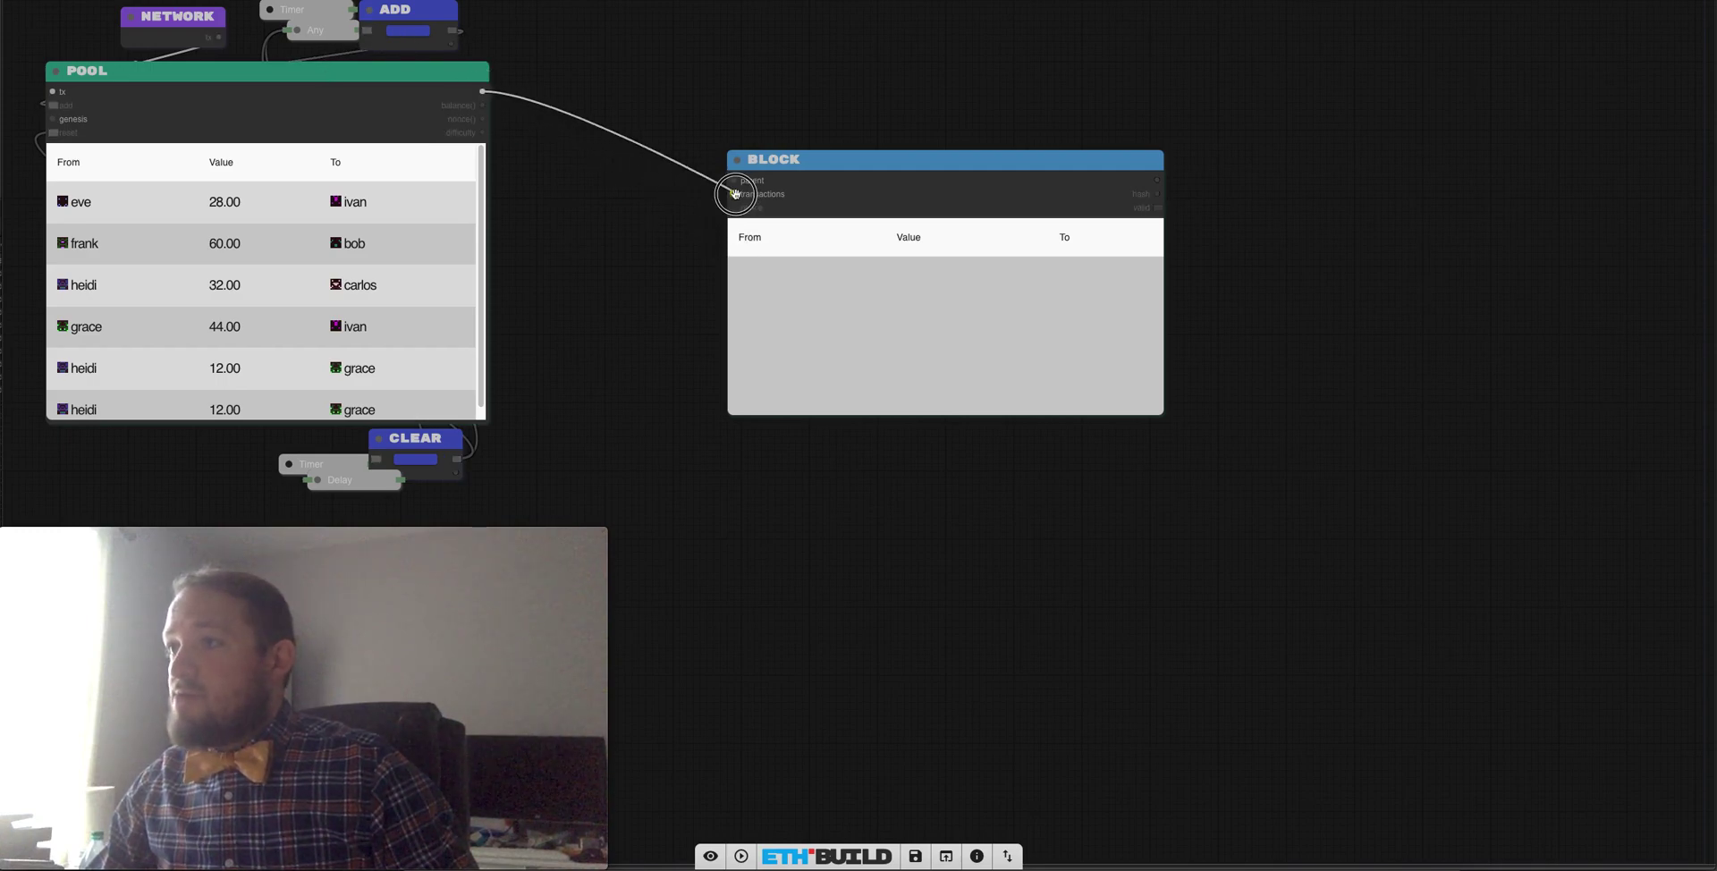
drag(864, 135, 855, 129)
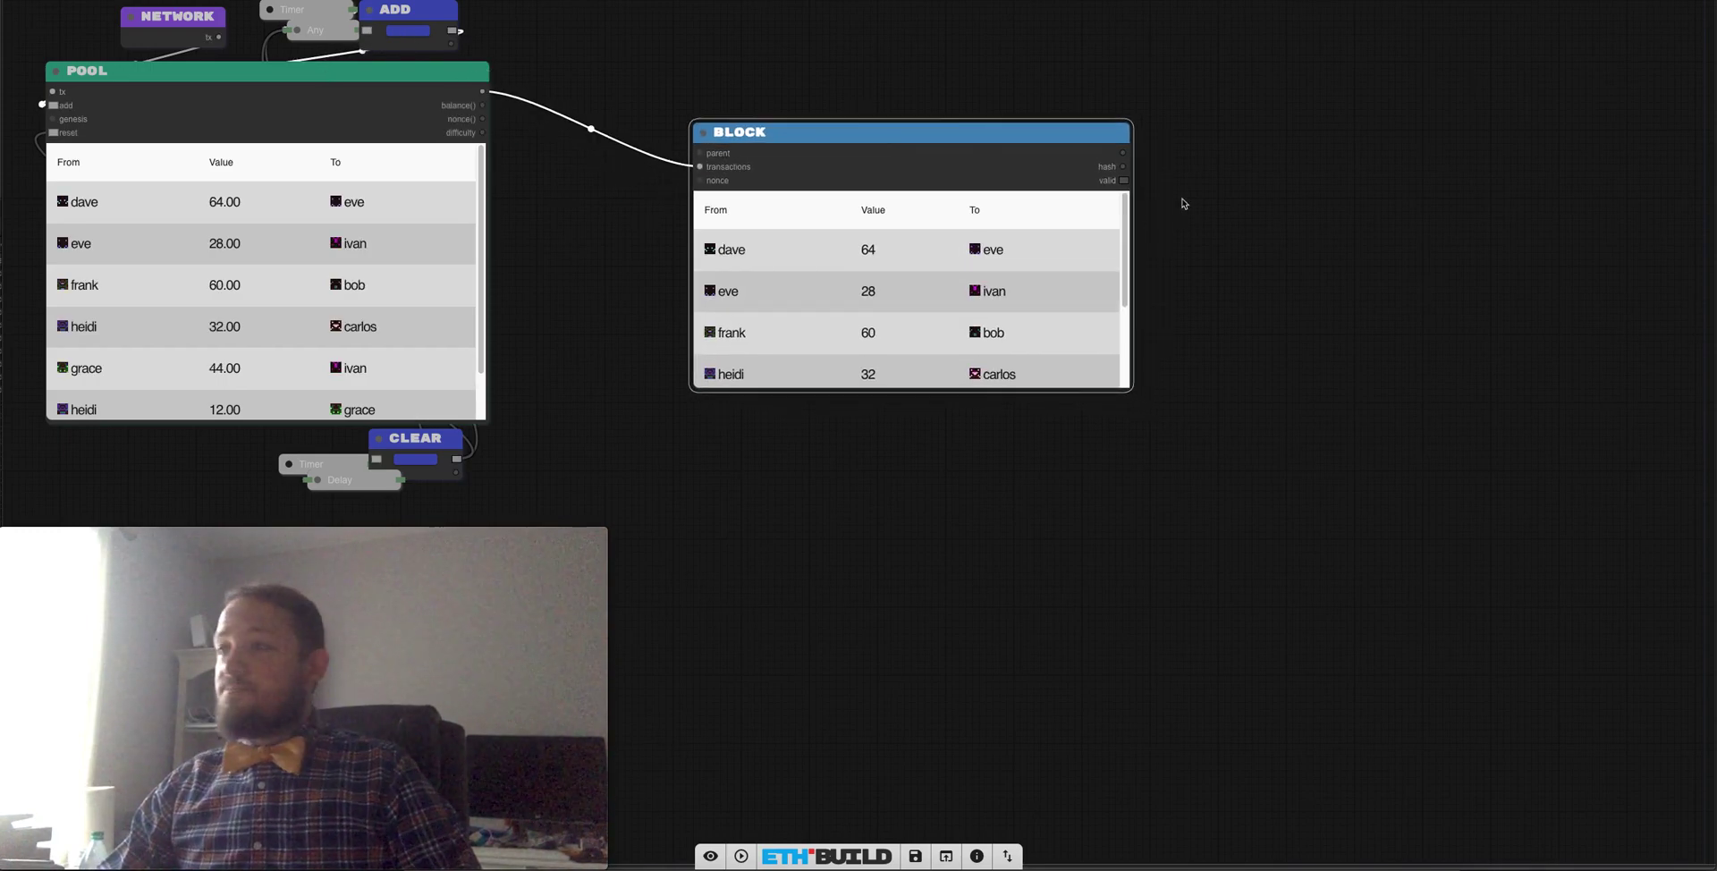
Inspect the Block's output data down to its hash in a temporary Object display and delete that display.
drag(1127, 152, 1196, 146)
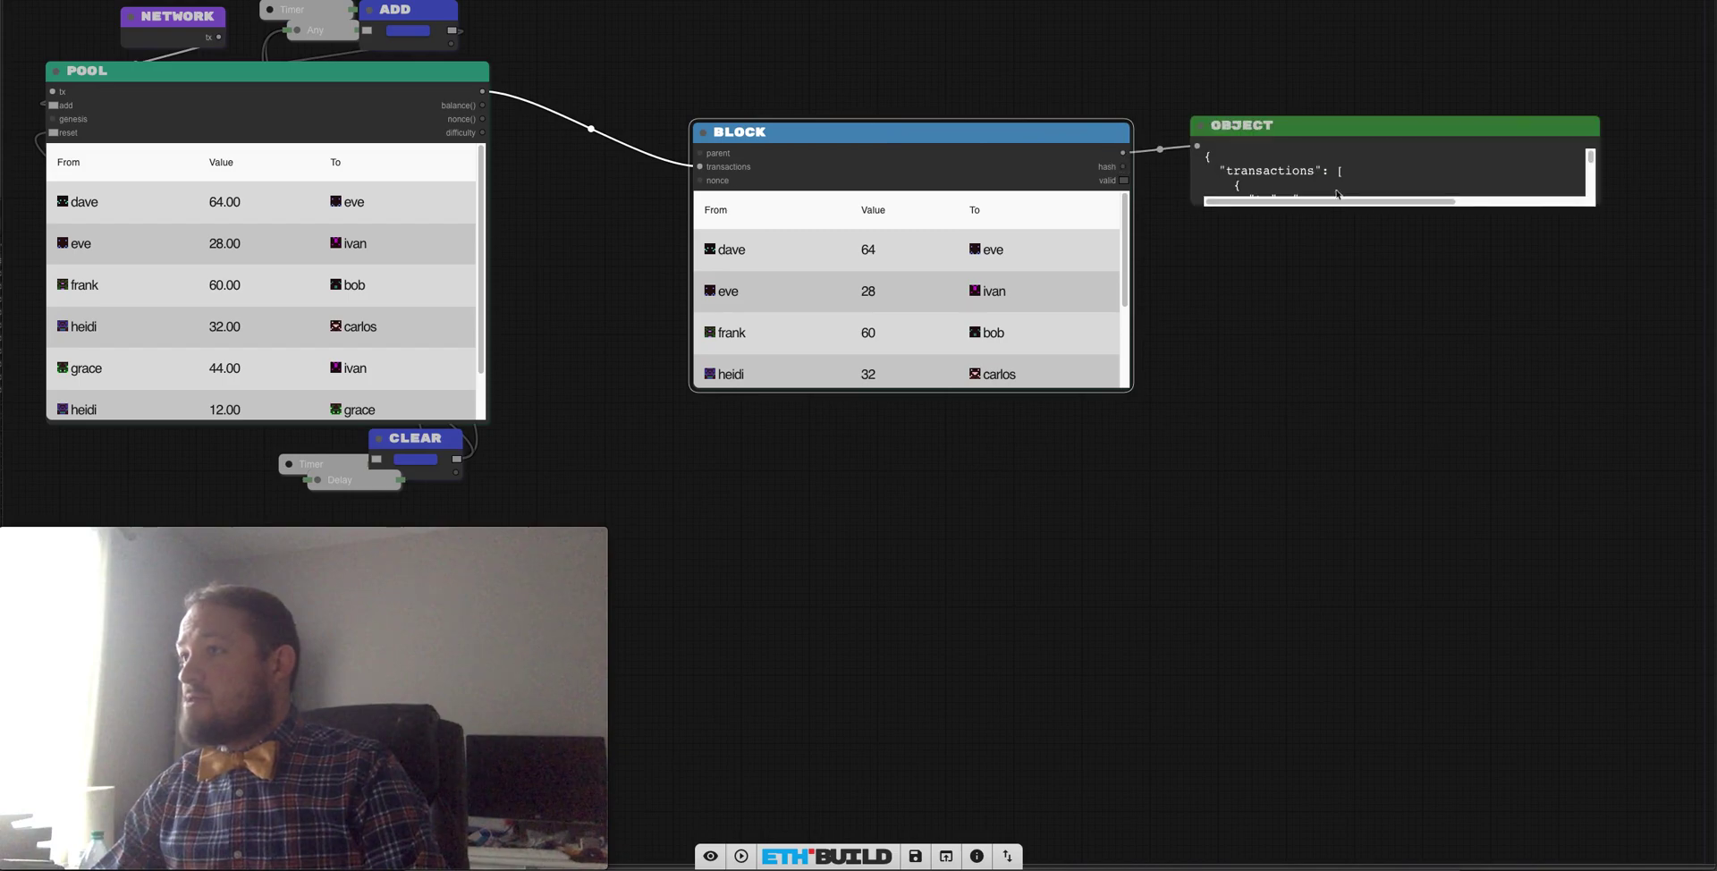
drag(1590, 159, 1594, 210)
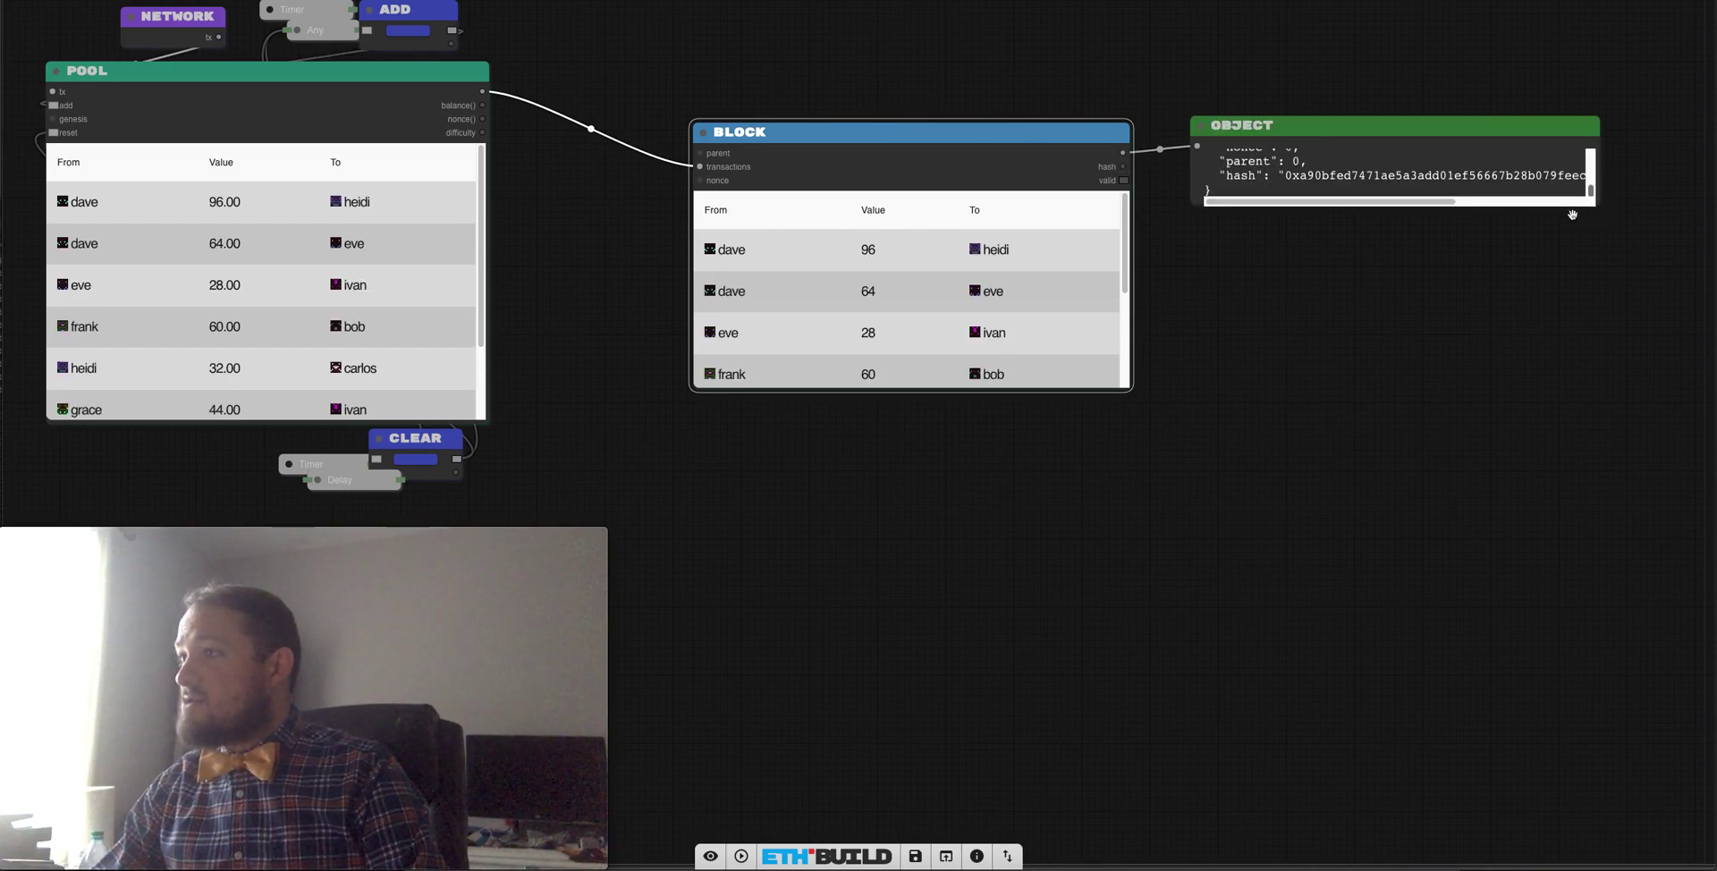
scroll(1246, 162, up, 5)
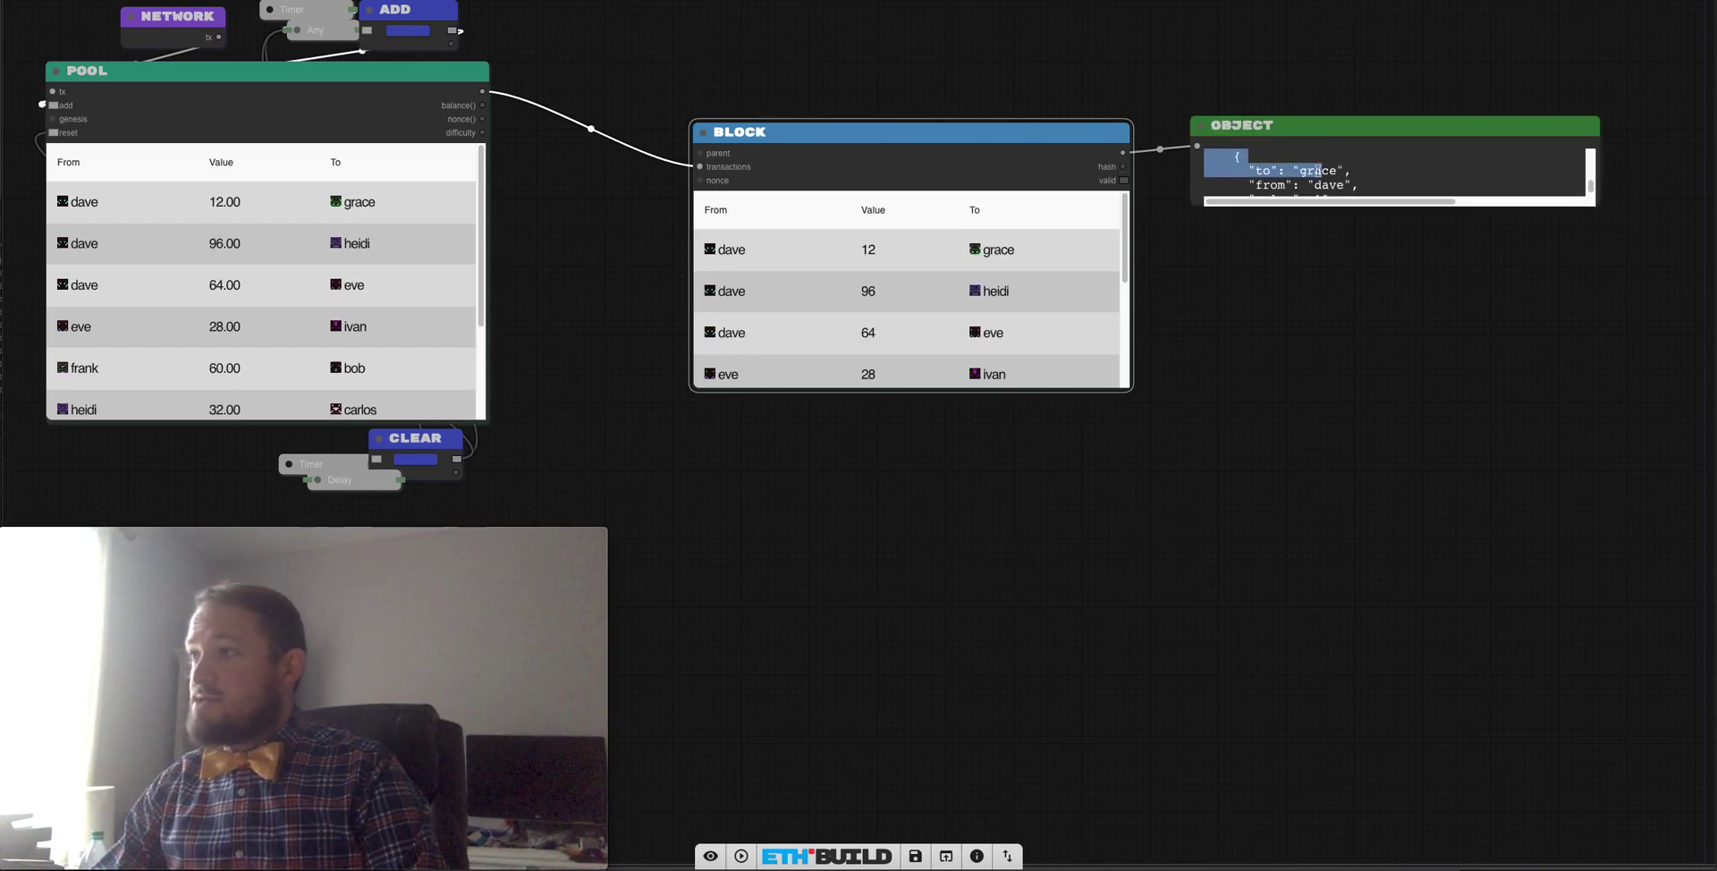
click(1250, 124)
key(Delete)
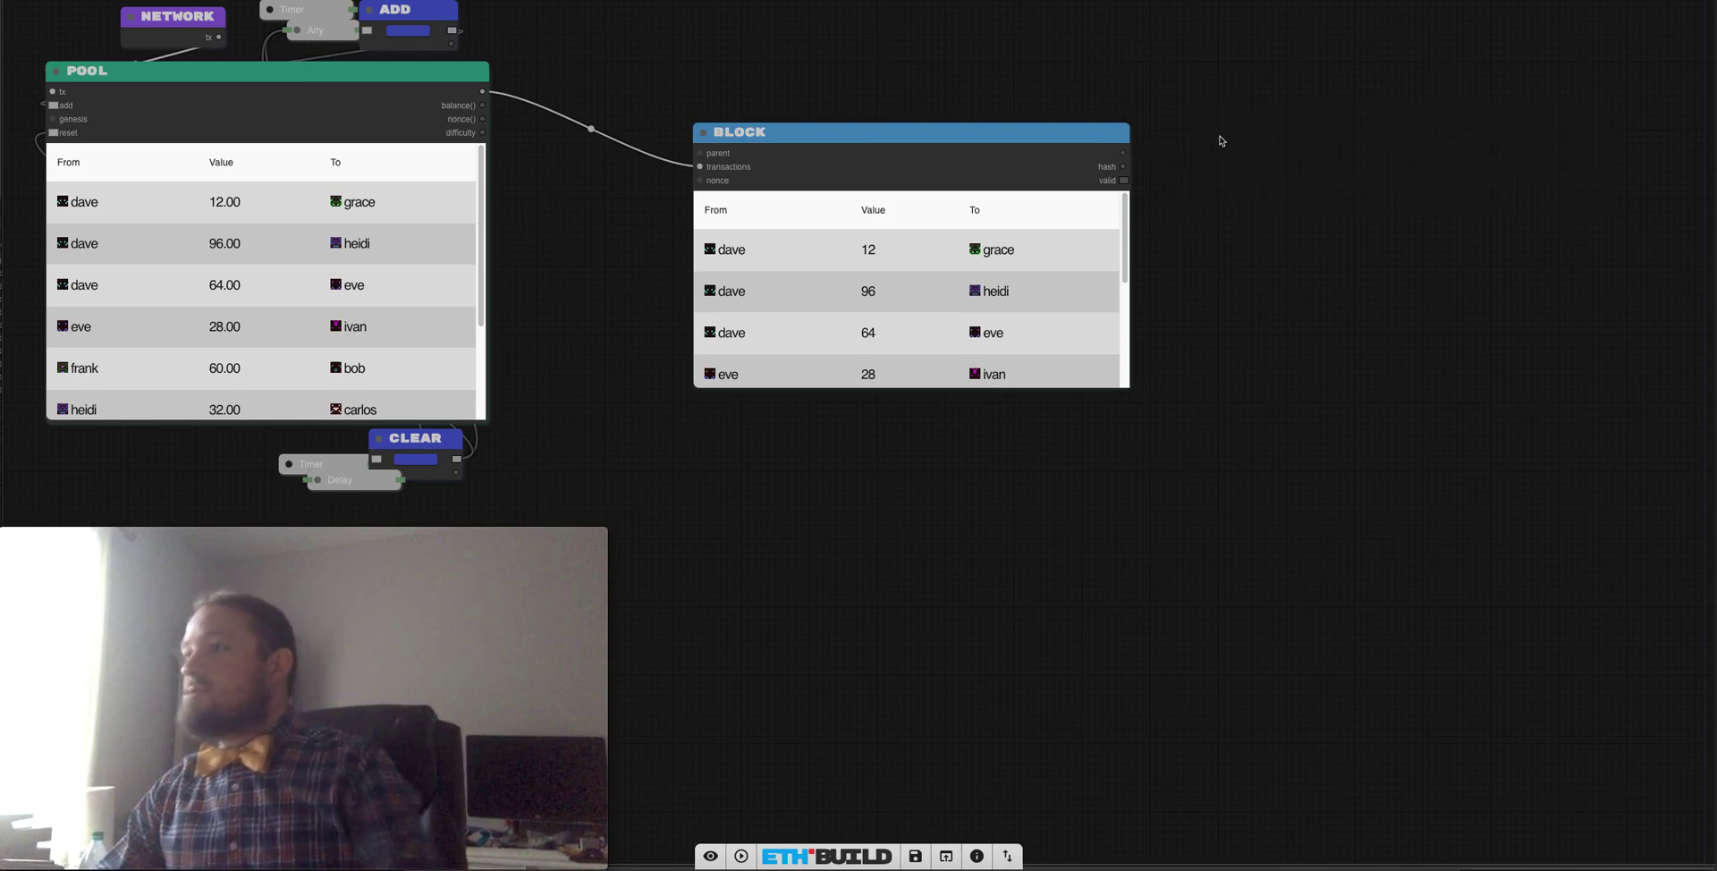
Attach a String display to the Block's hash output and place it just above the Block.
double_click(1126, 169)
drag(1265, 142, 789, 69)
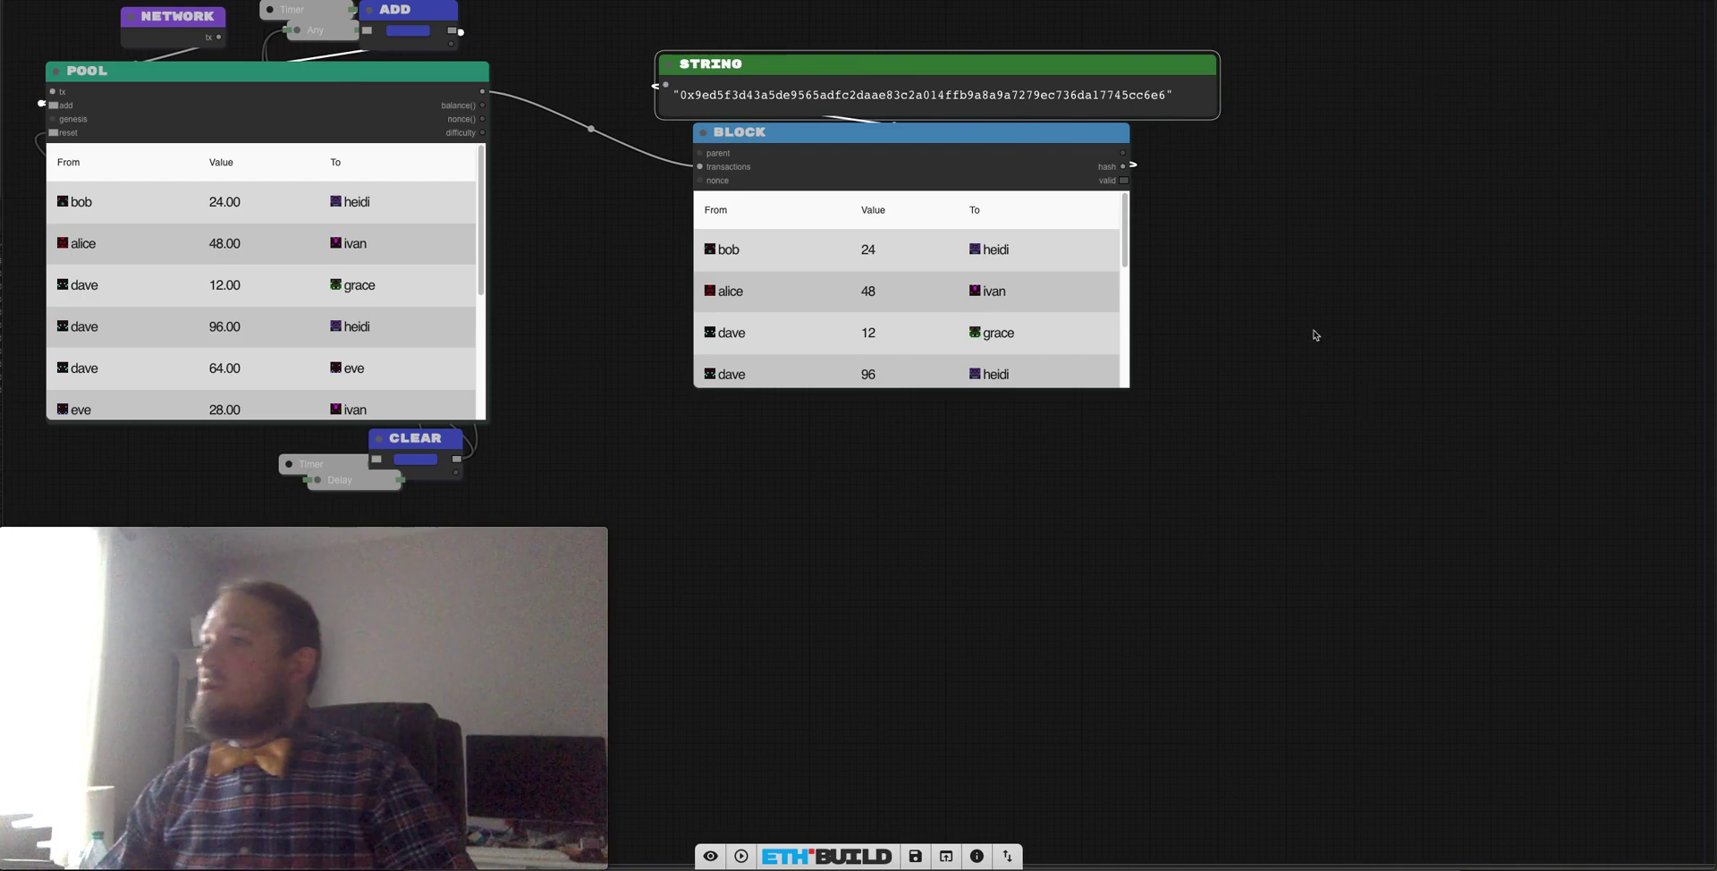
click(1179, 189)
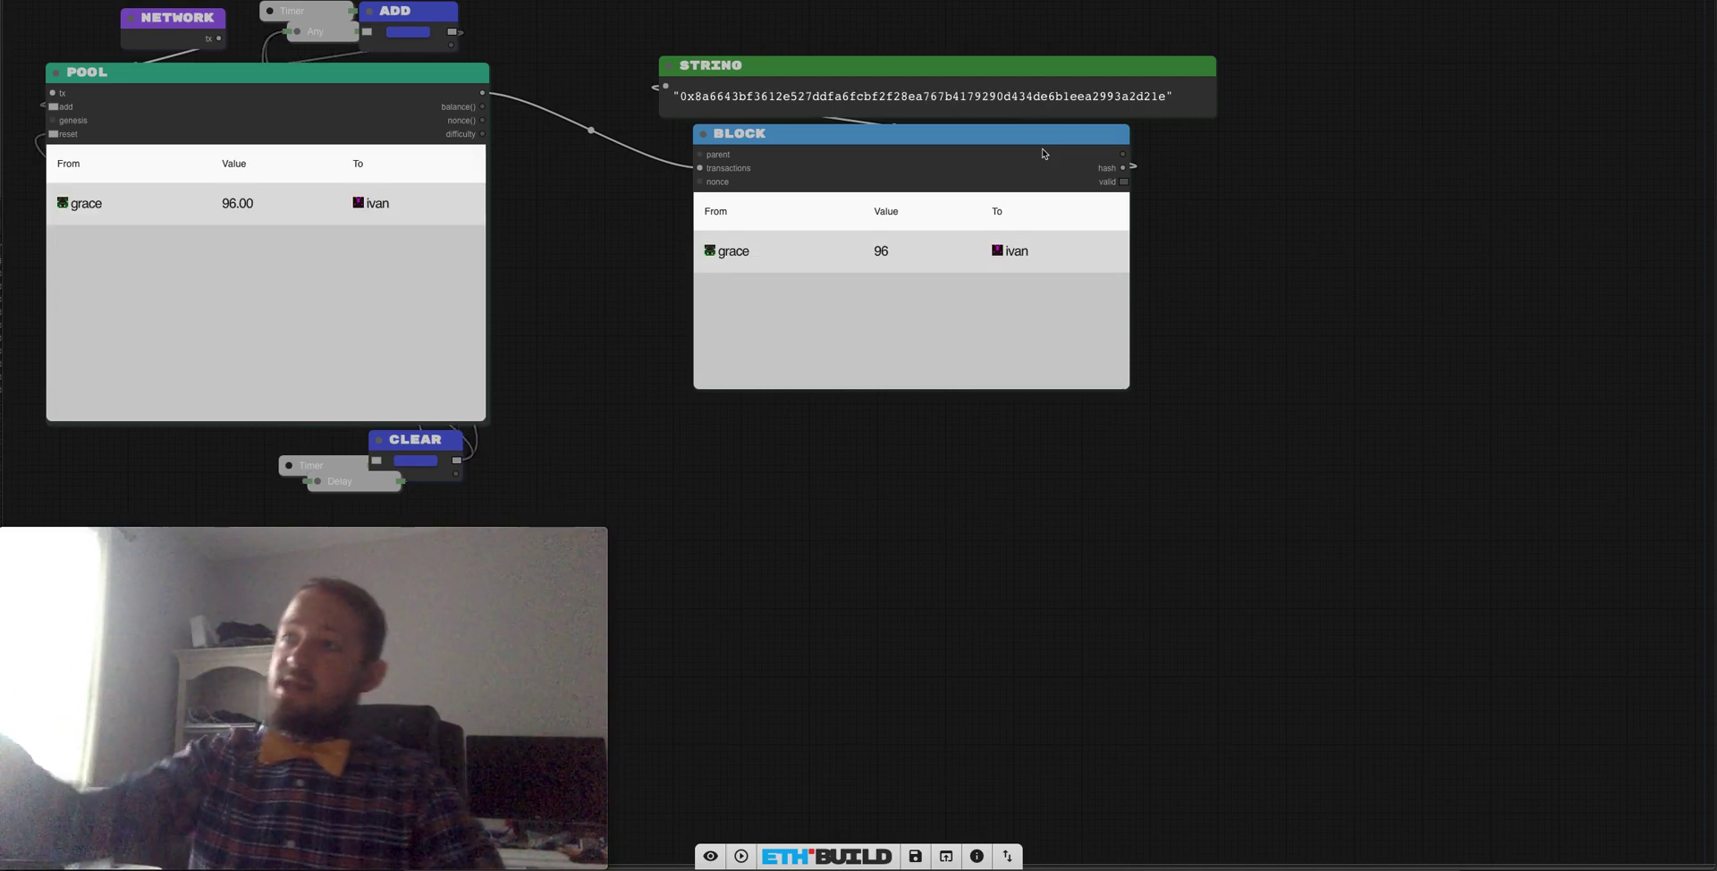
drag(999, 156, 1088, 170)
drag(785, 197, 633, 215)
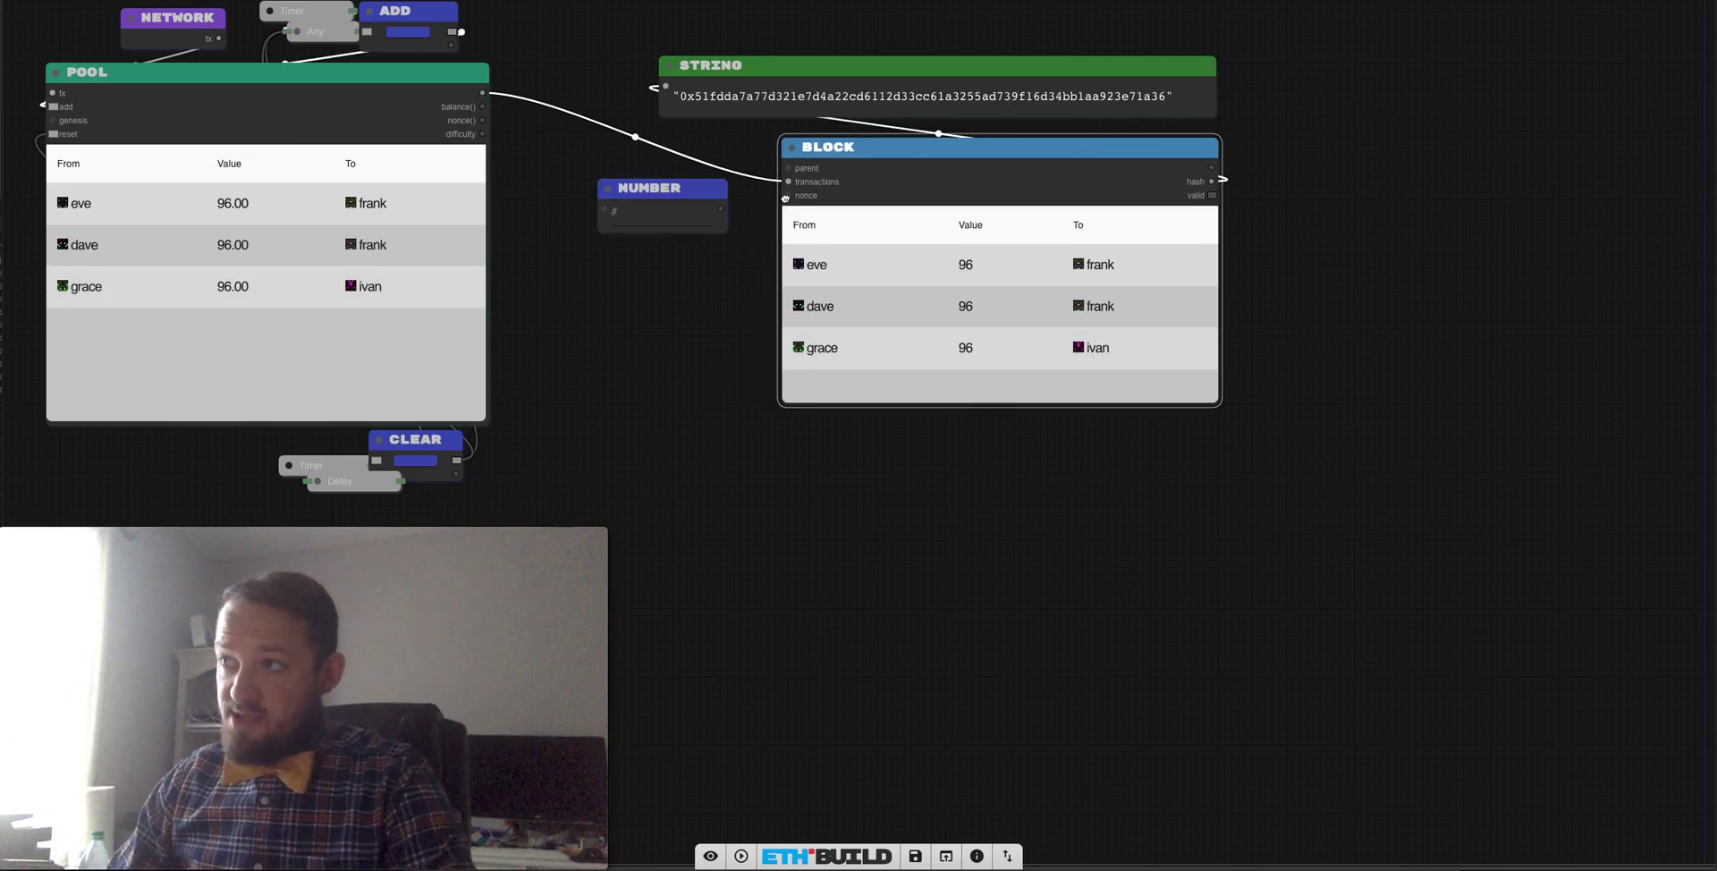
click(630, 209)
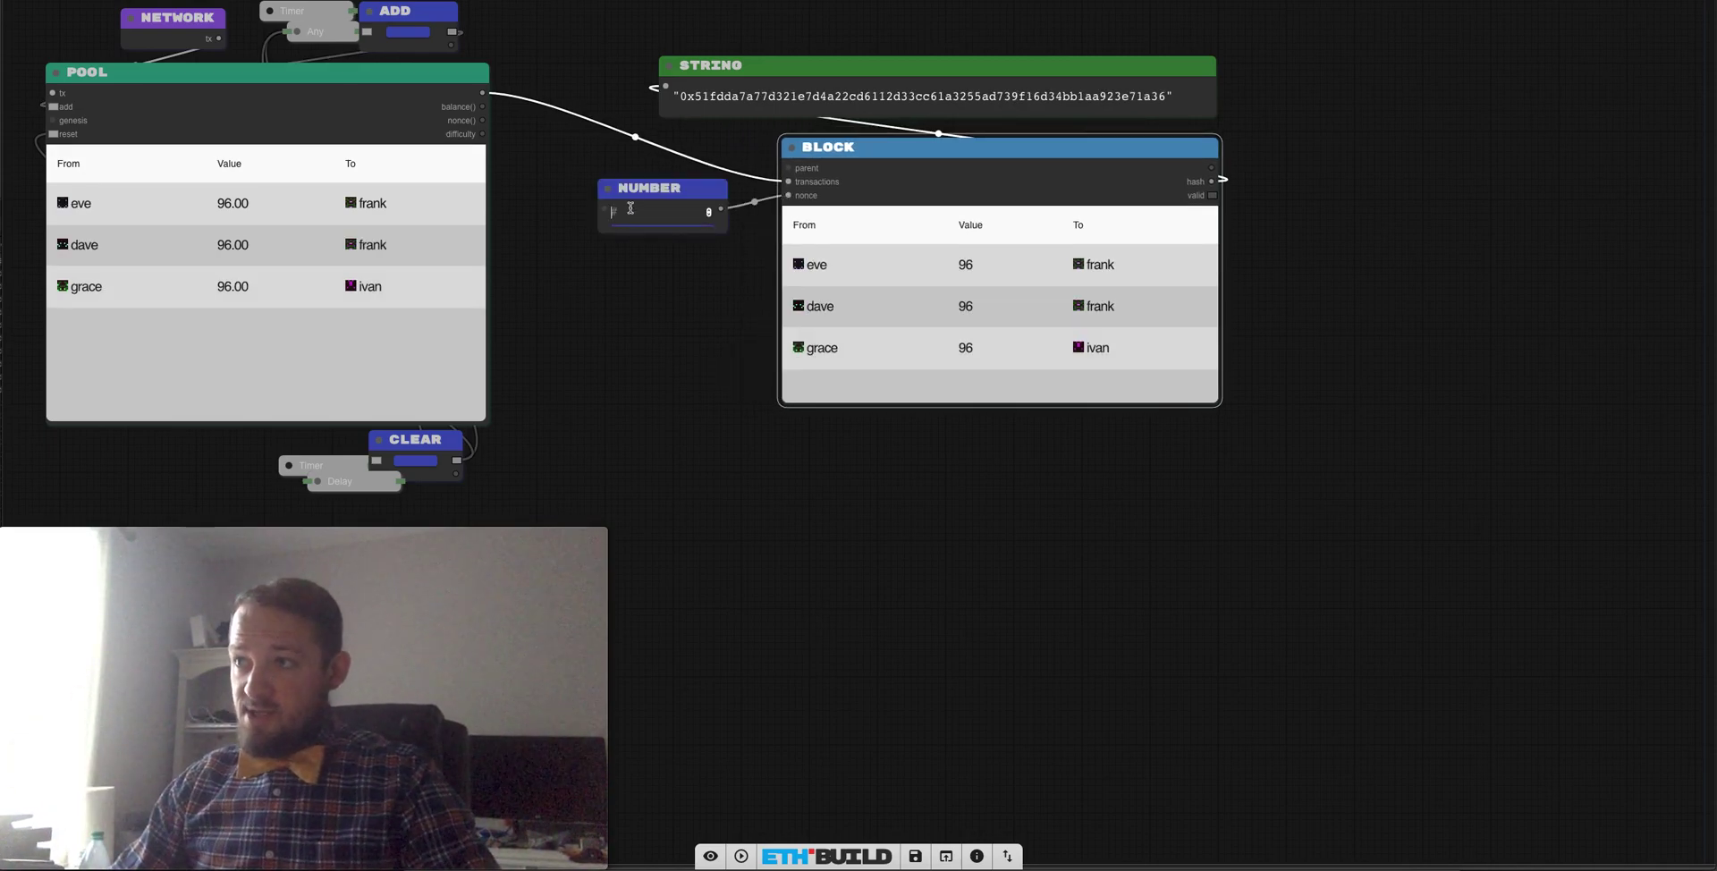
text(1)
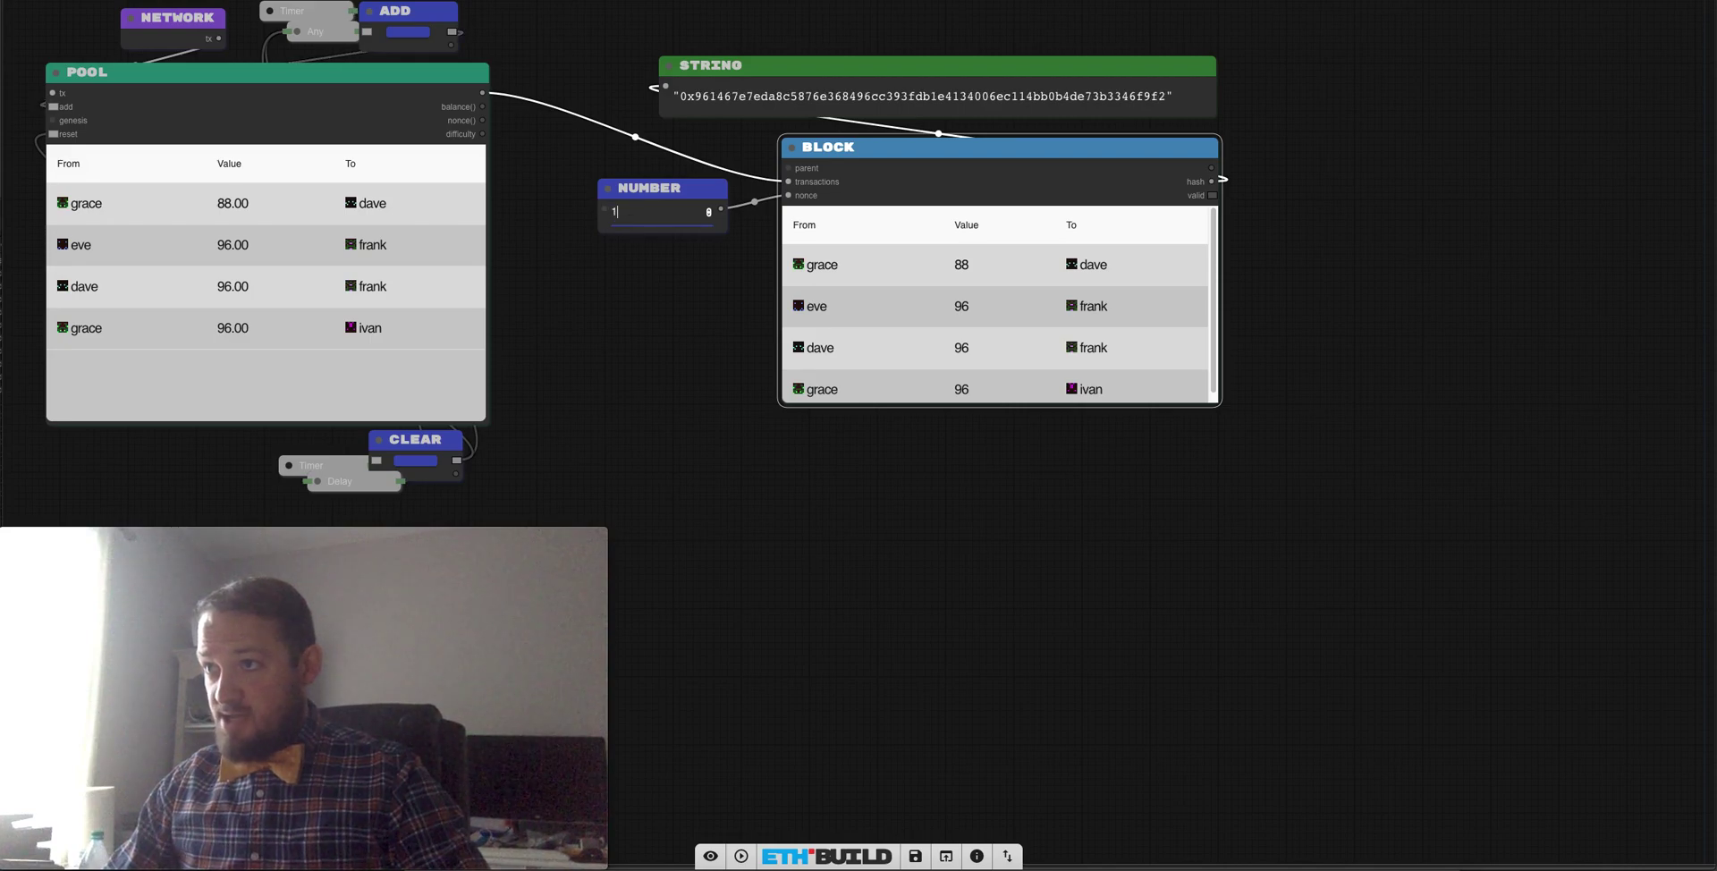
text(23123)
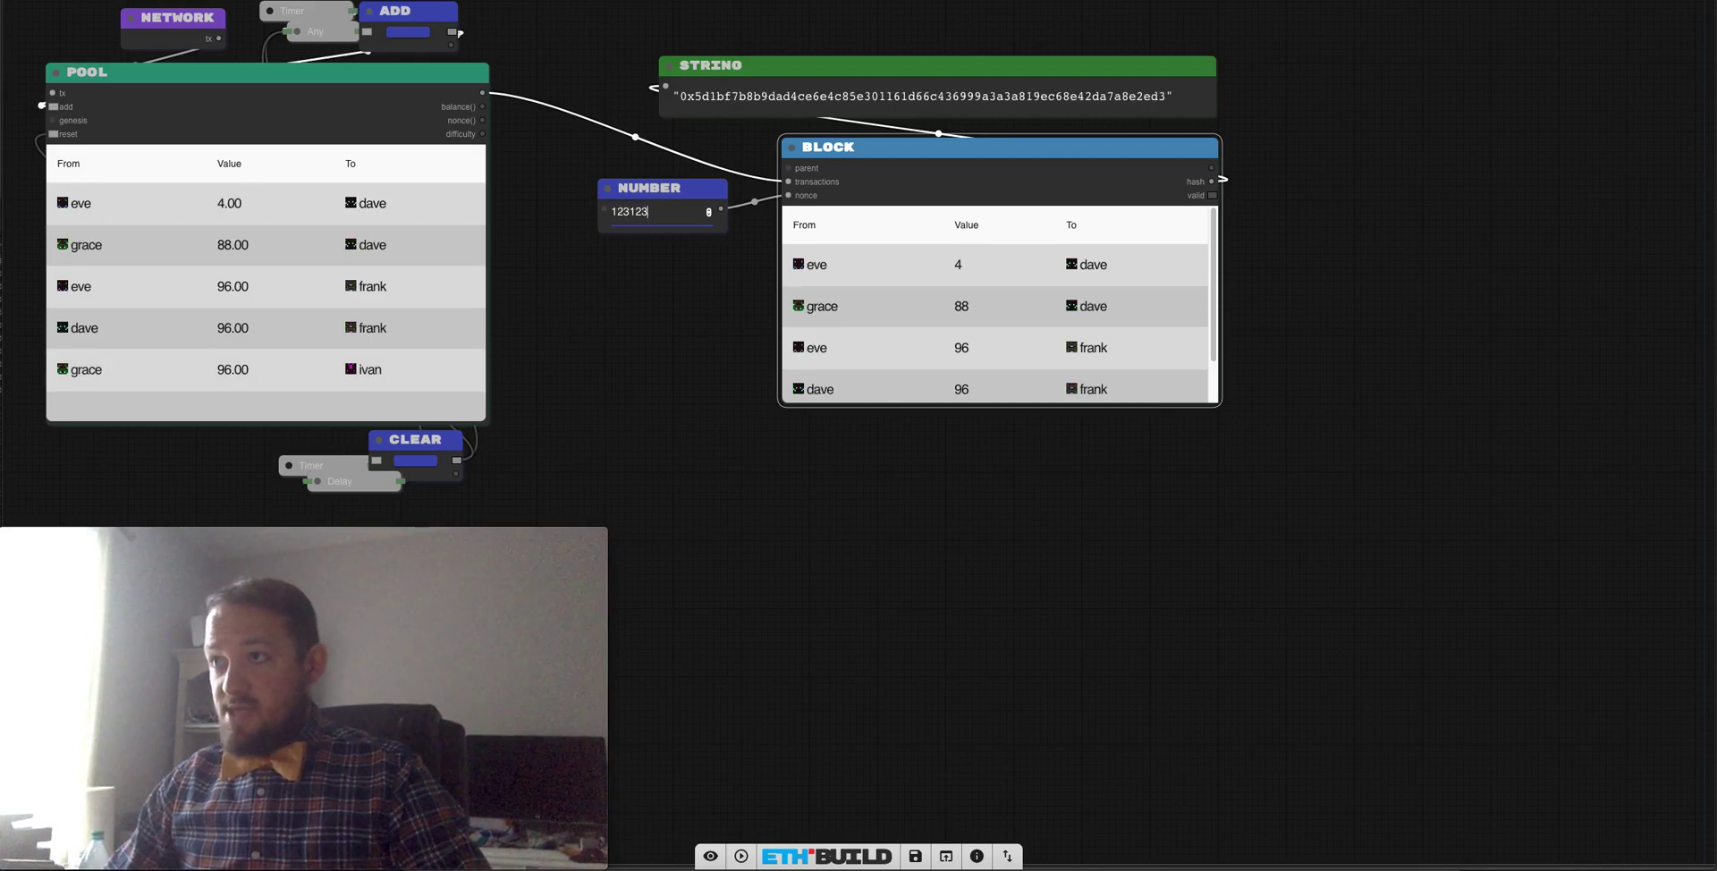
text(123123123)
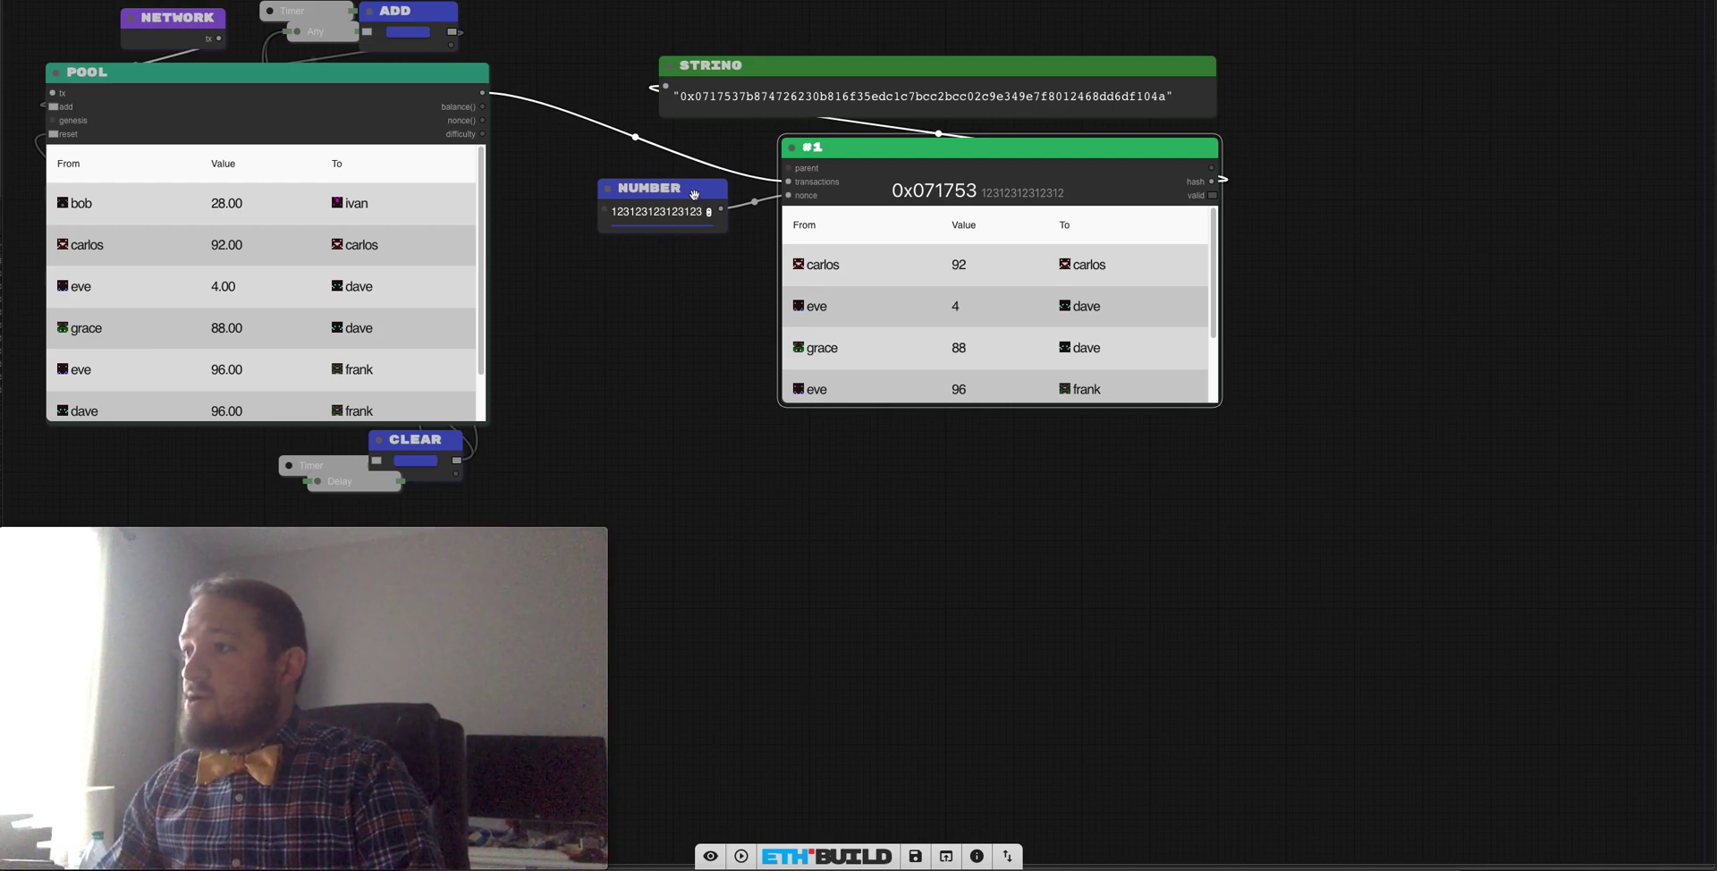
Delete the Number node feeding the nonce and the String display showing the block's hash.
double_click(1011, 193)
click(627, 192)
click(934, 193)
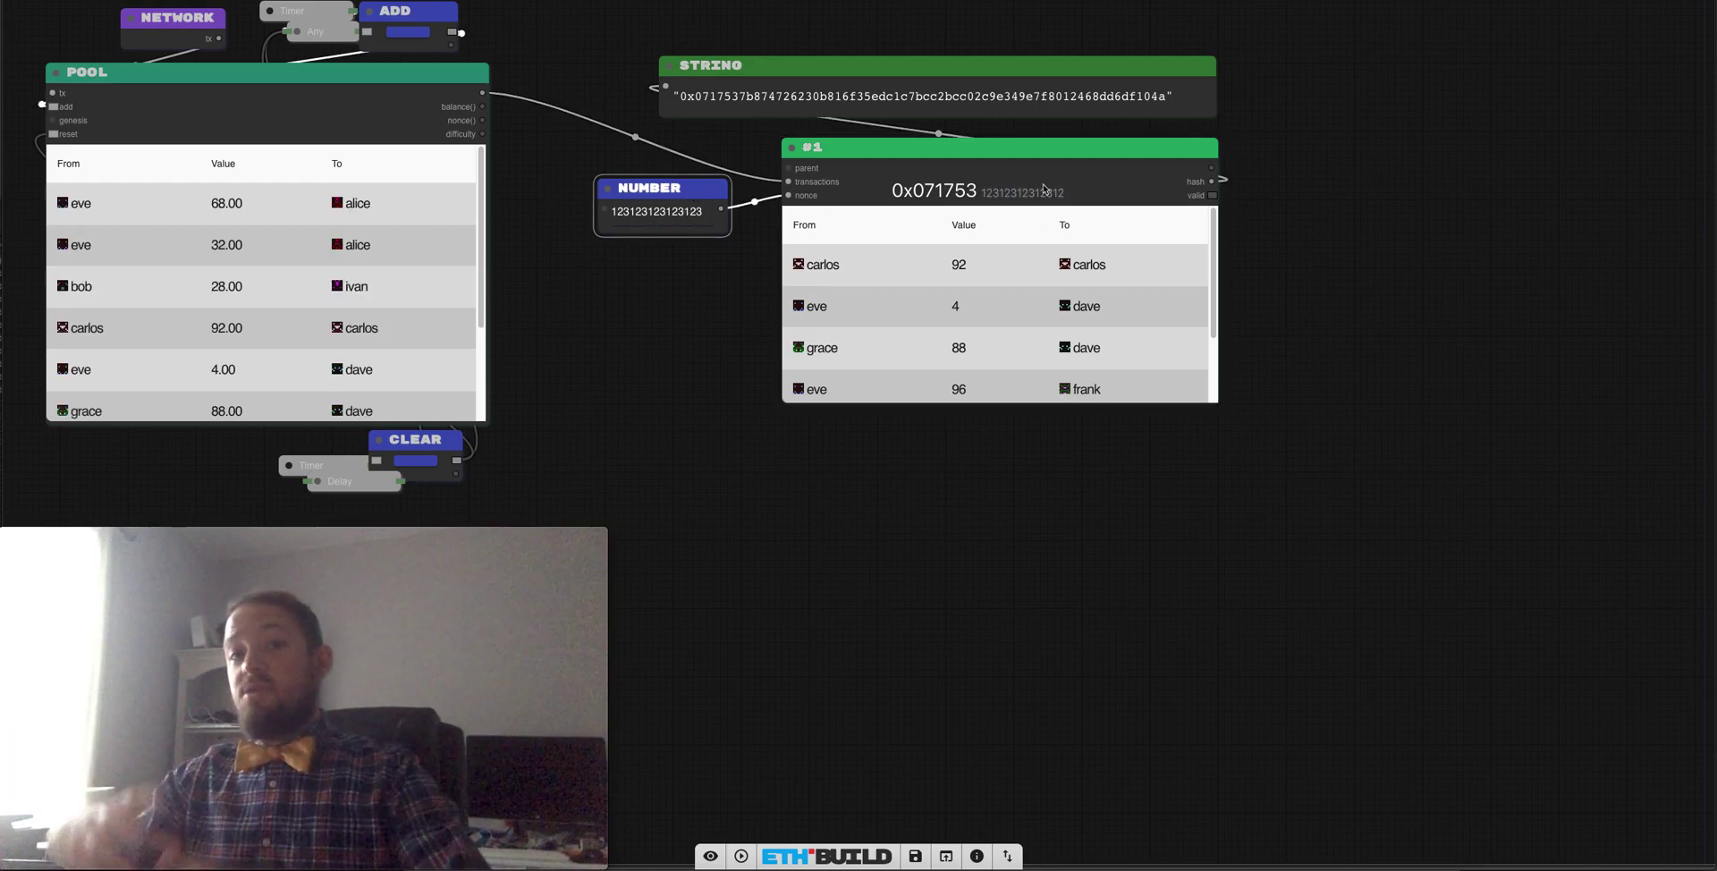
key(Delete)
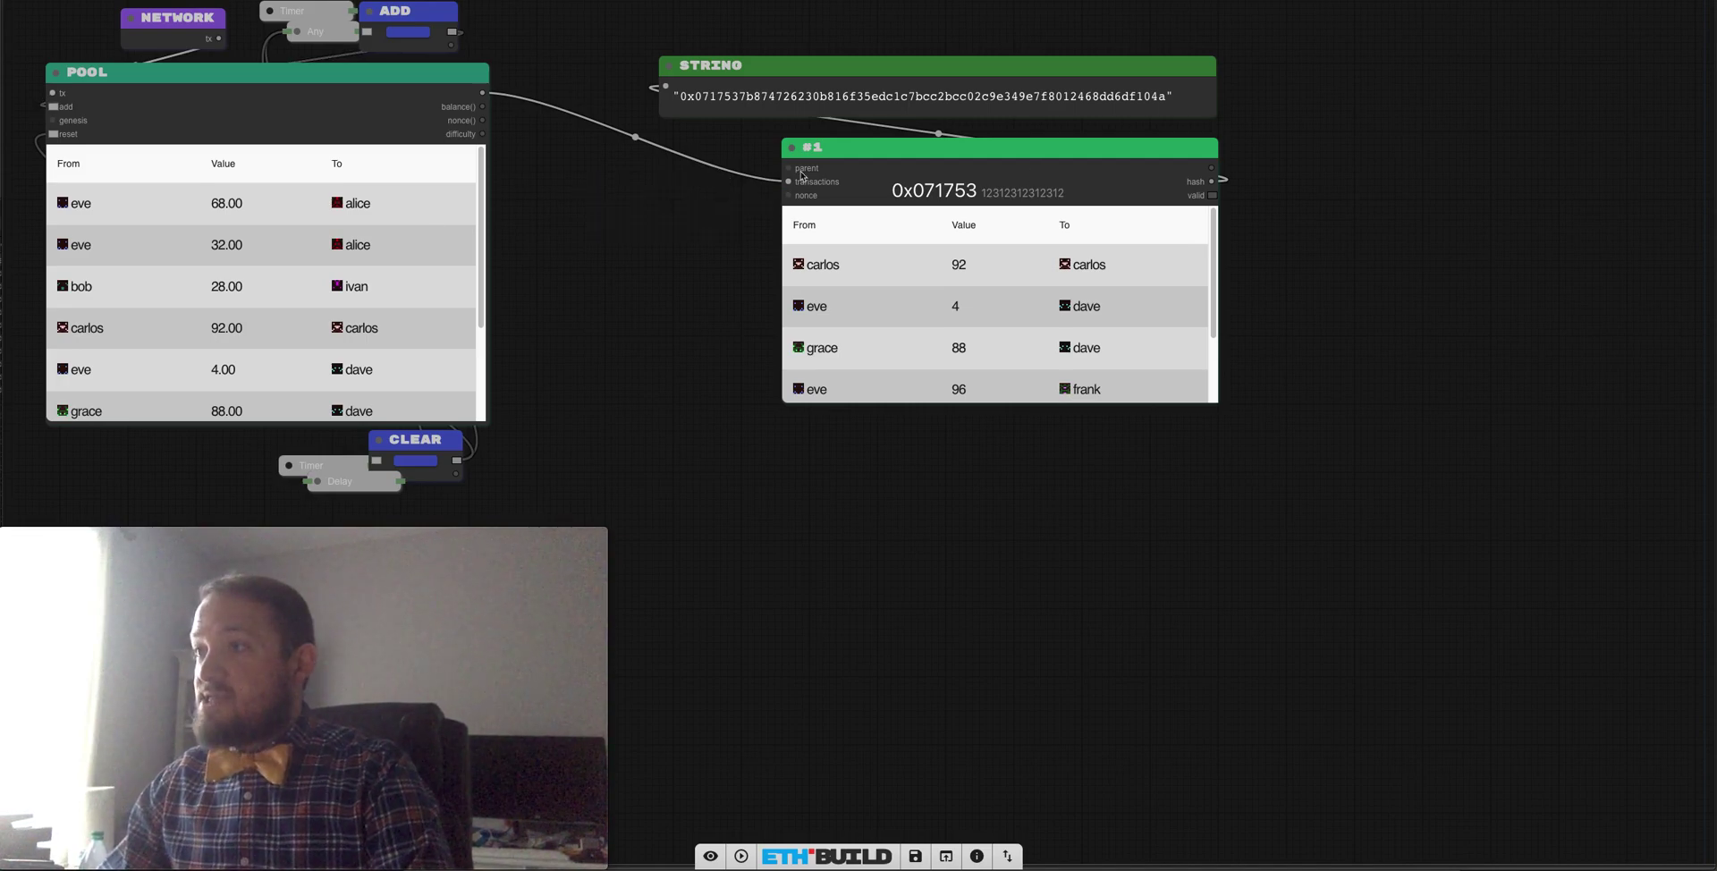
drag(916, 149, 877, 149)
click(735, 71)
key(Delete)
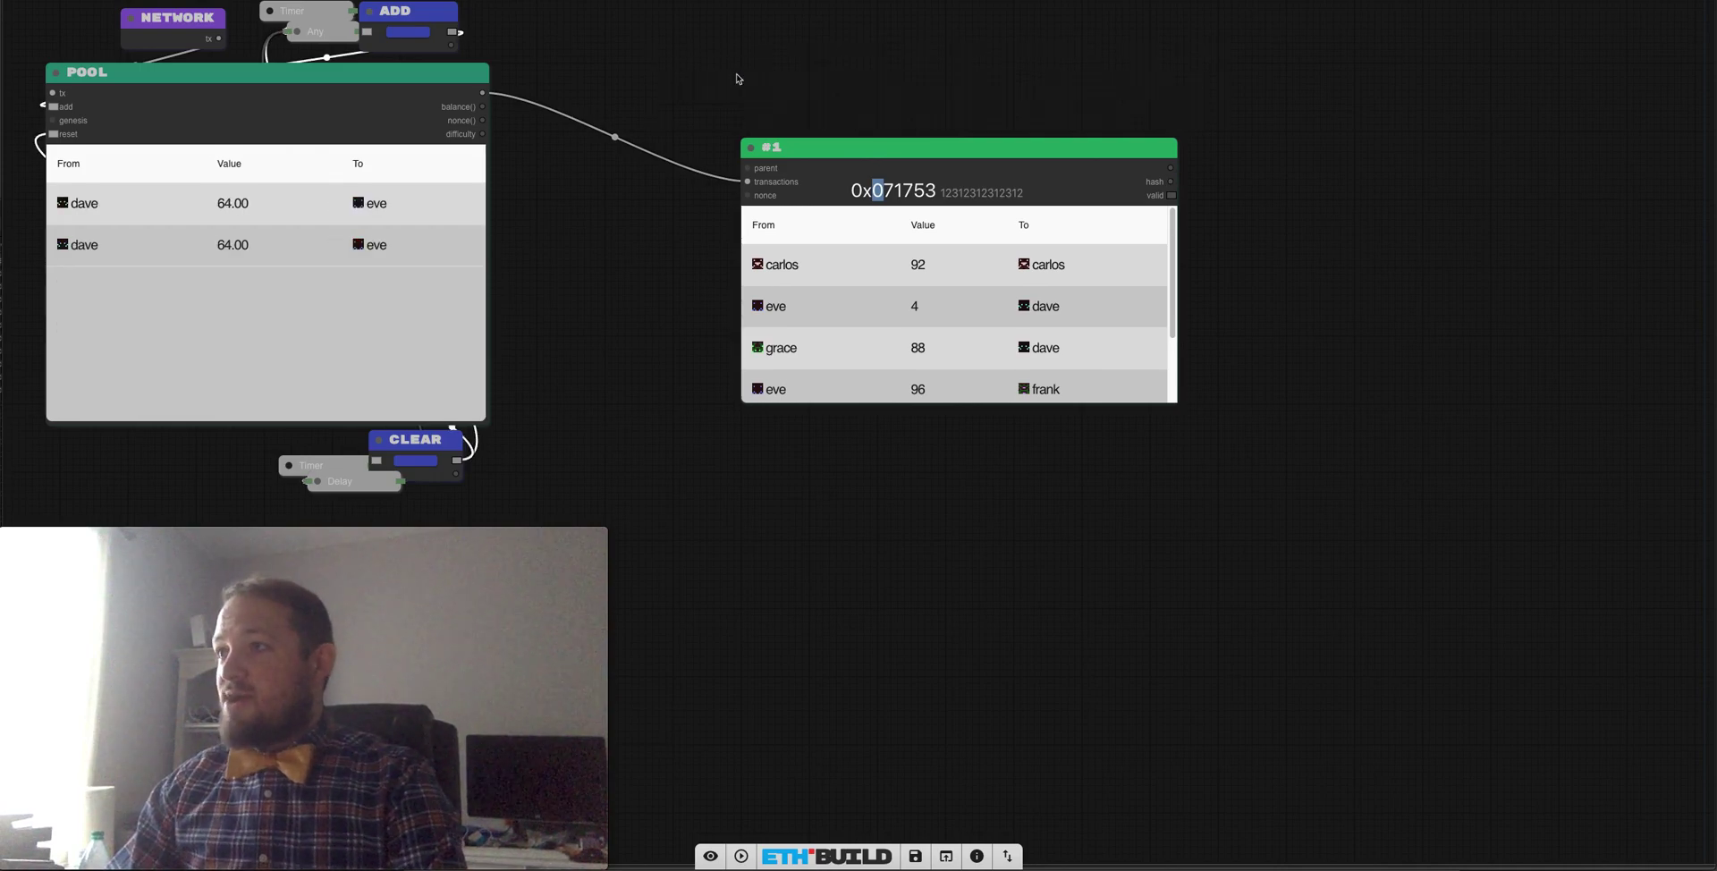
click(873, 190)
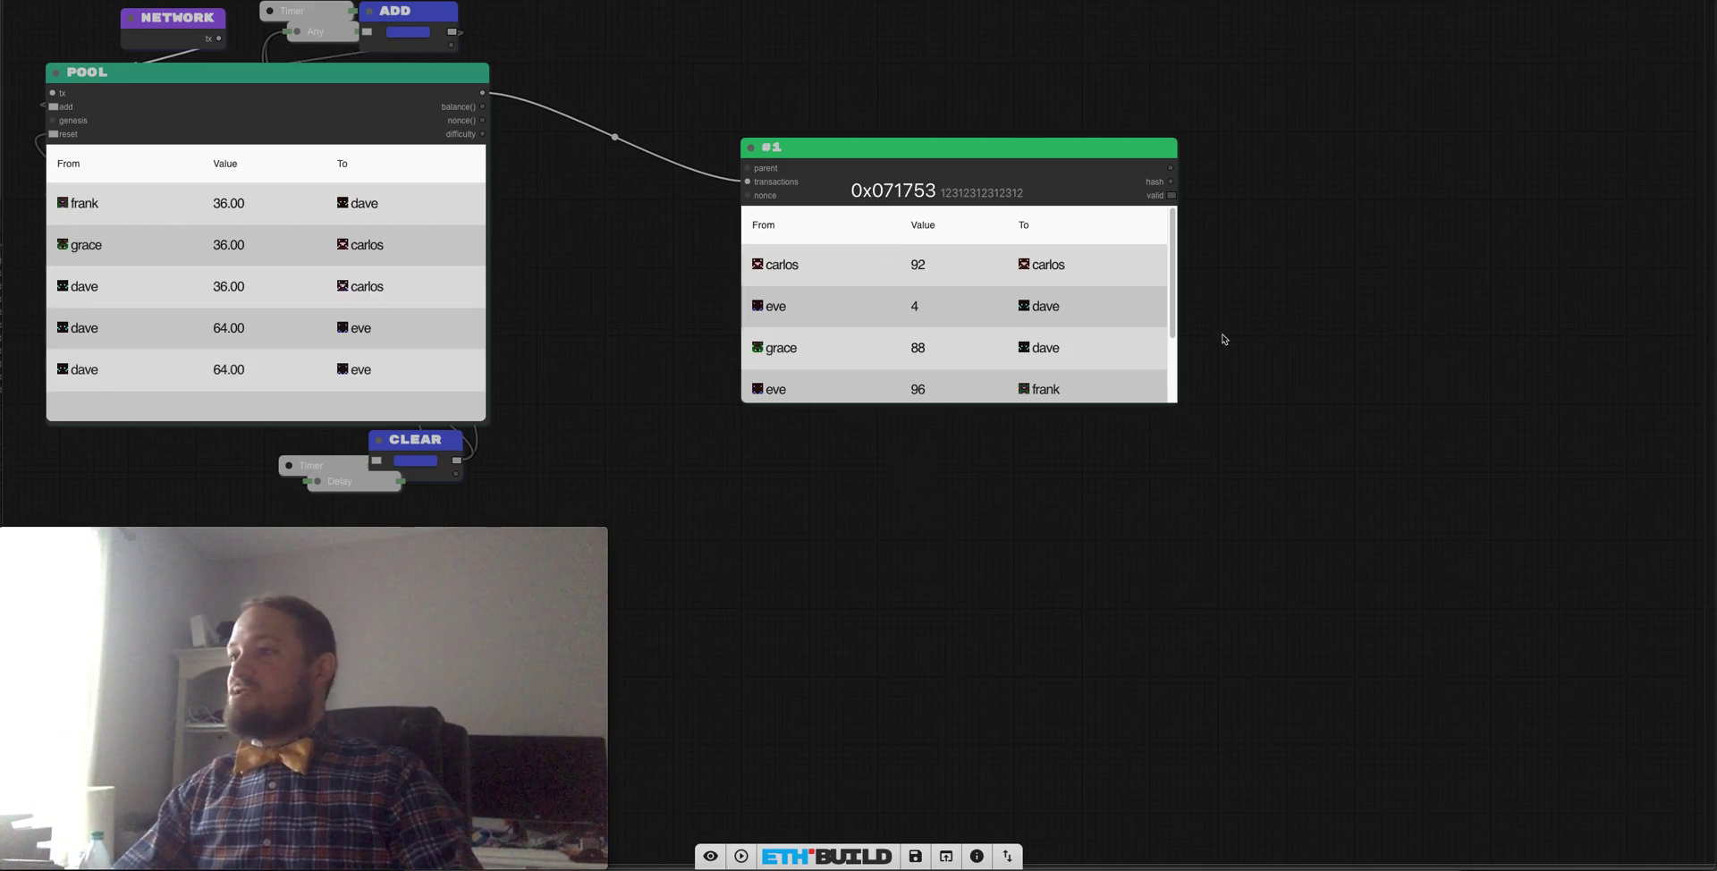
Move block #1 closer to the Pool to free space on its output side.
drag(1001, 135, 992, 130)
drag(862, 160, 712, 181)
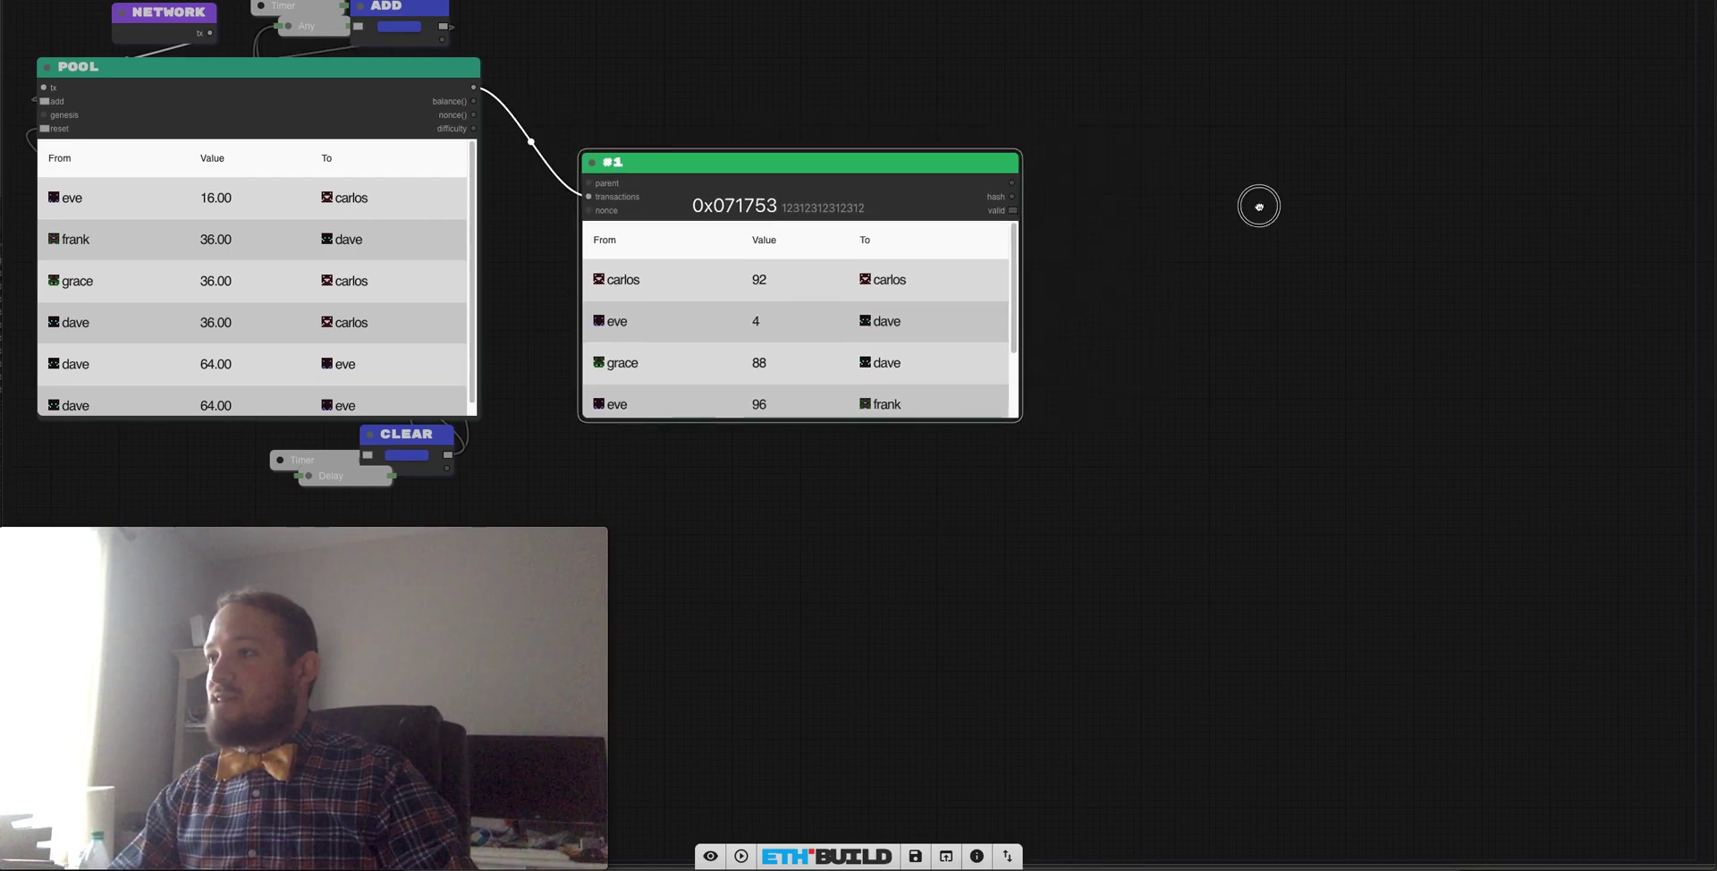
drag(1257, 207, 1250, 206)
Add a JSON node beside block #1 and connect the block's first output to its obj input.
double_click(1028, 204)
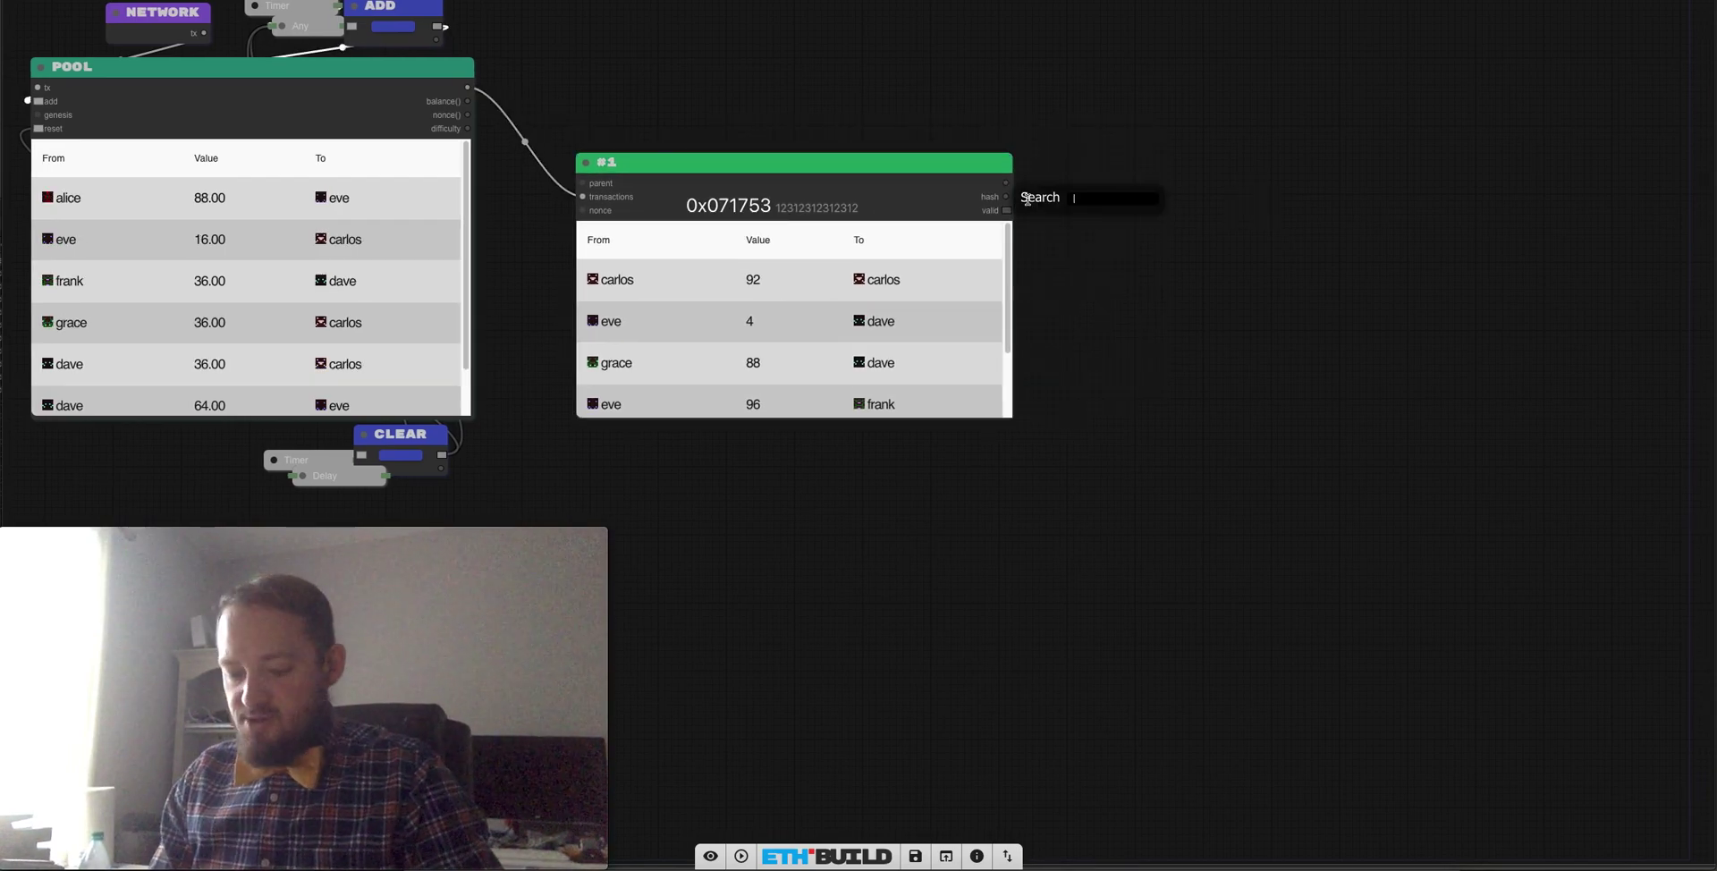
text(json)
key(Return)
drag(1089, 204, 1162, 170)
drag(992, 191, 1080, 189)
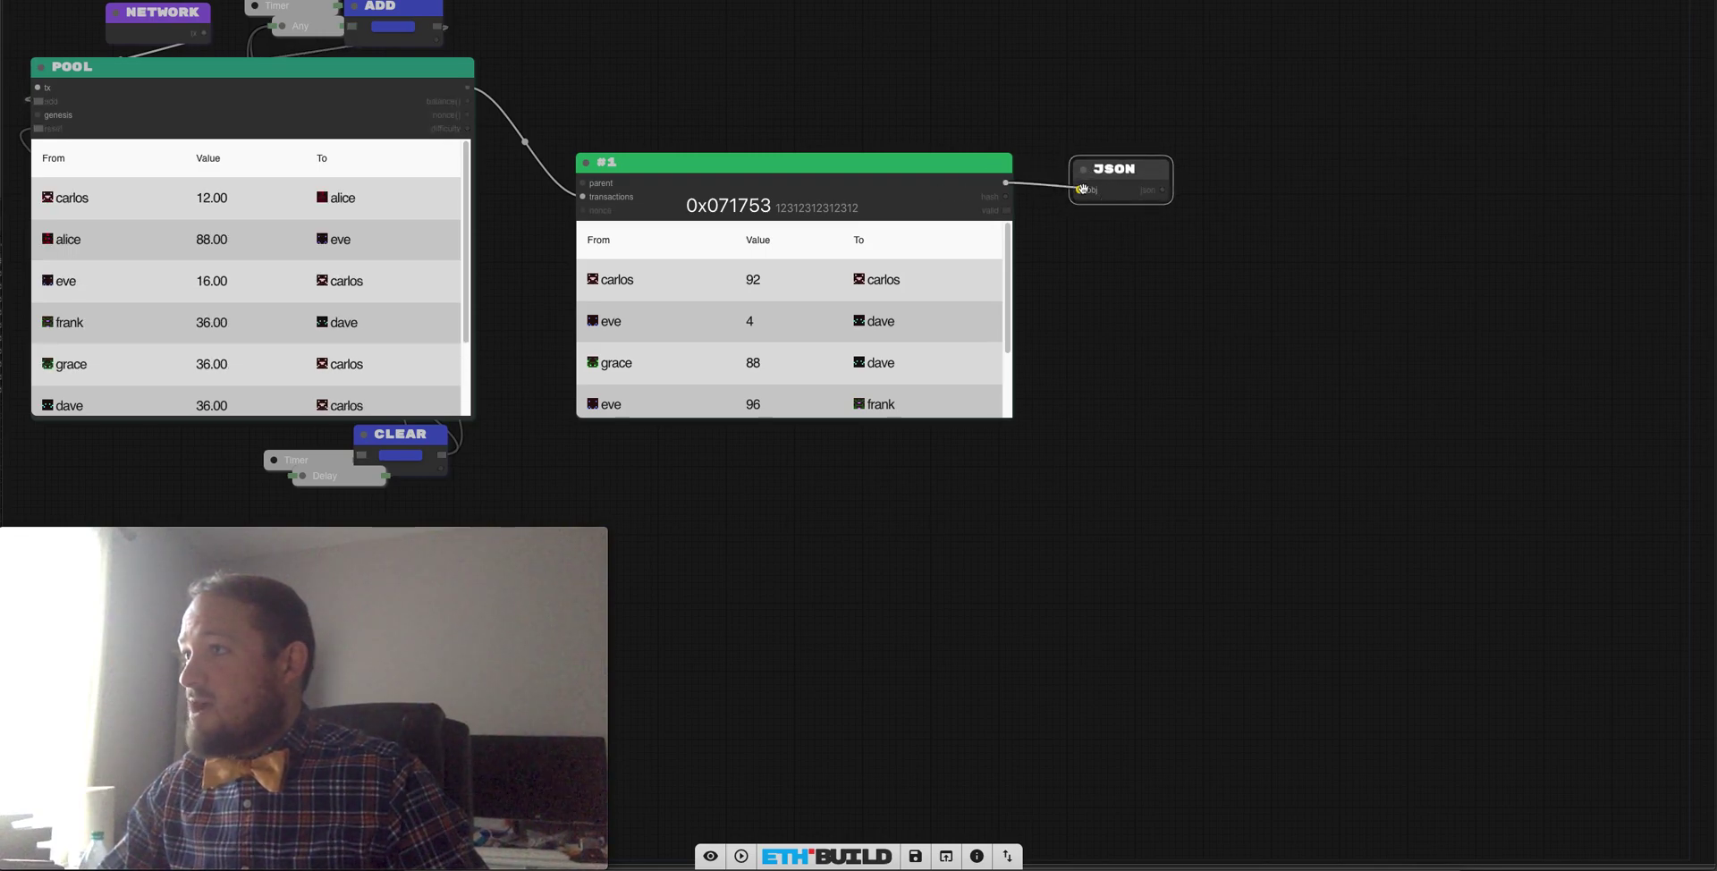
Add a Crypto/Hash node and move the JSON node farther from block #1, just below the Hash node.
double_click(1287, 184)
text(hash)
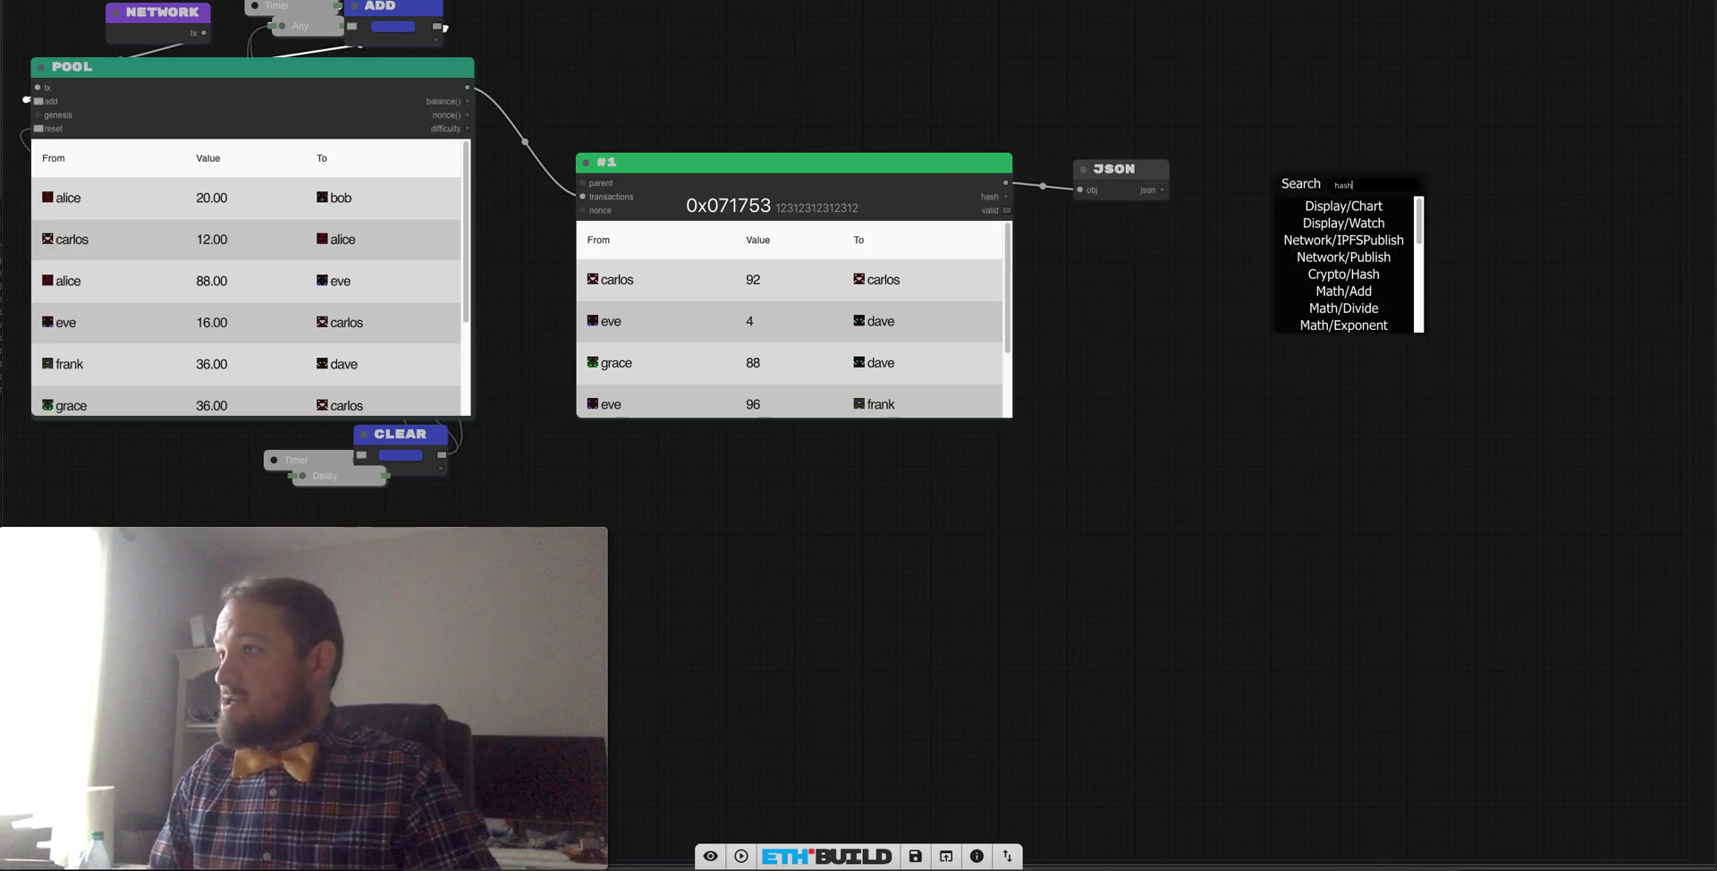
key(Return)
drag(1118, 169, 1261, 216)
Add a Delete node fed by block #1's first output, with its prop set to hash.
double_click(1094, 90)
text(del)
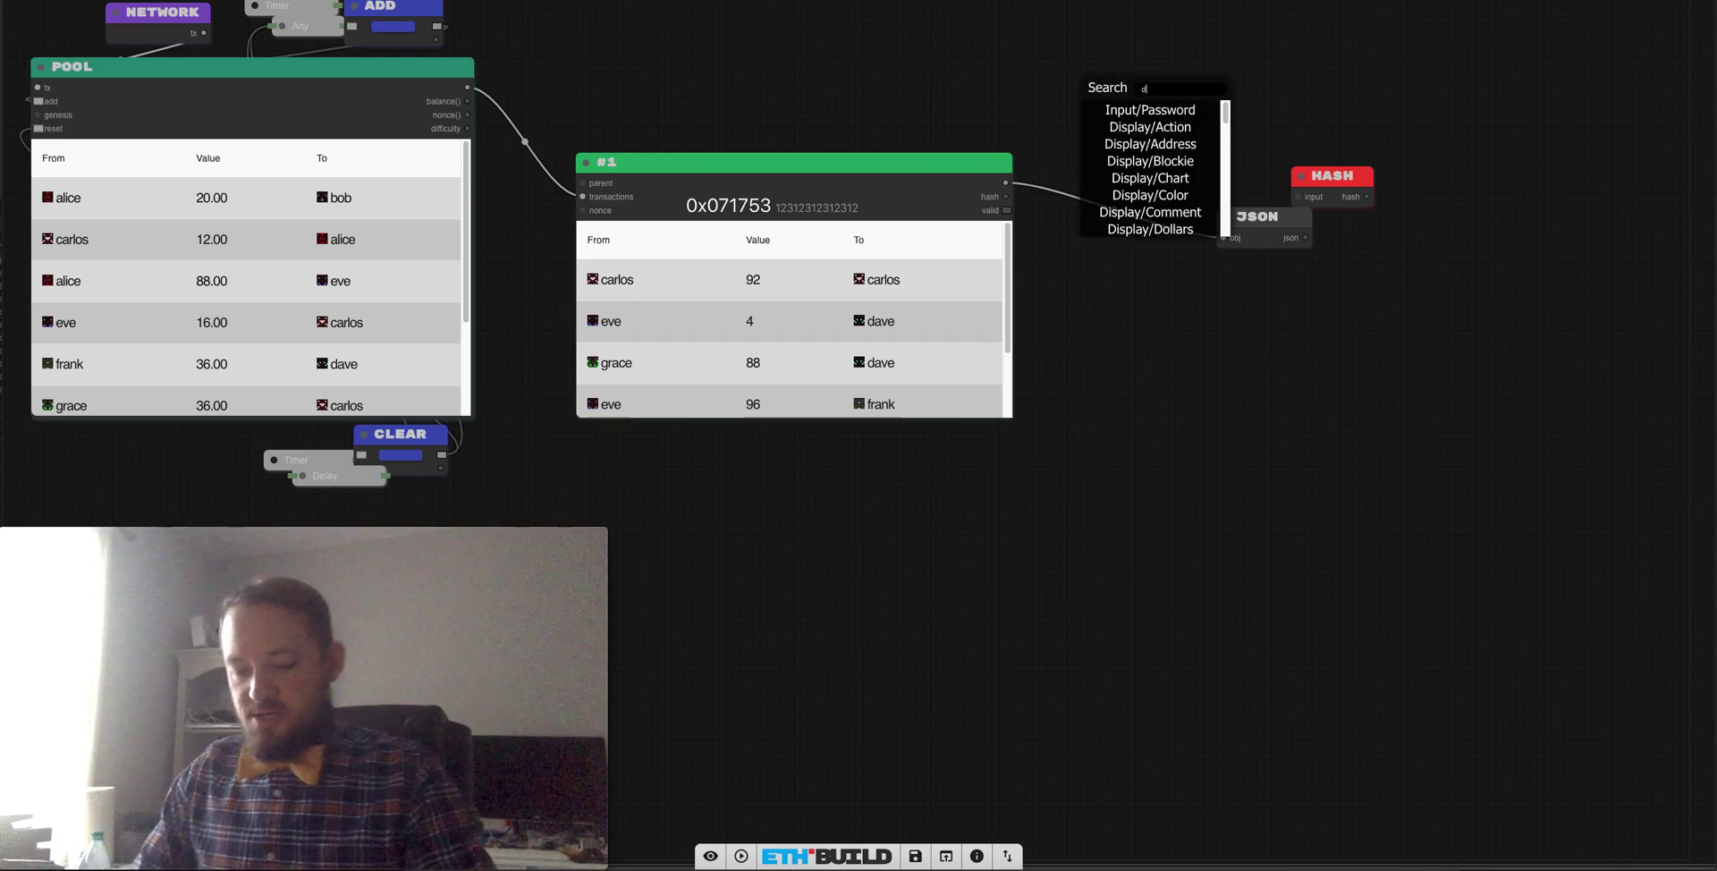
key(Down)
key(Down)
key(Return)
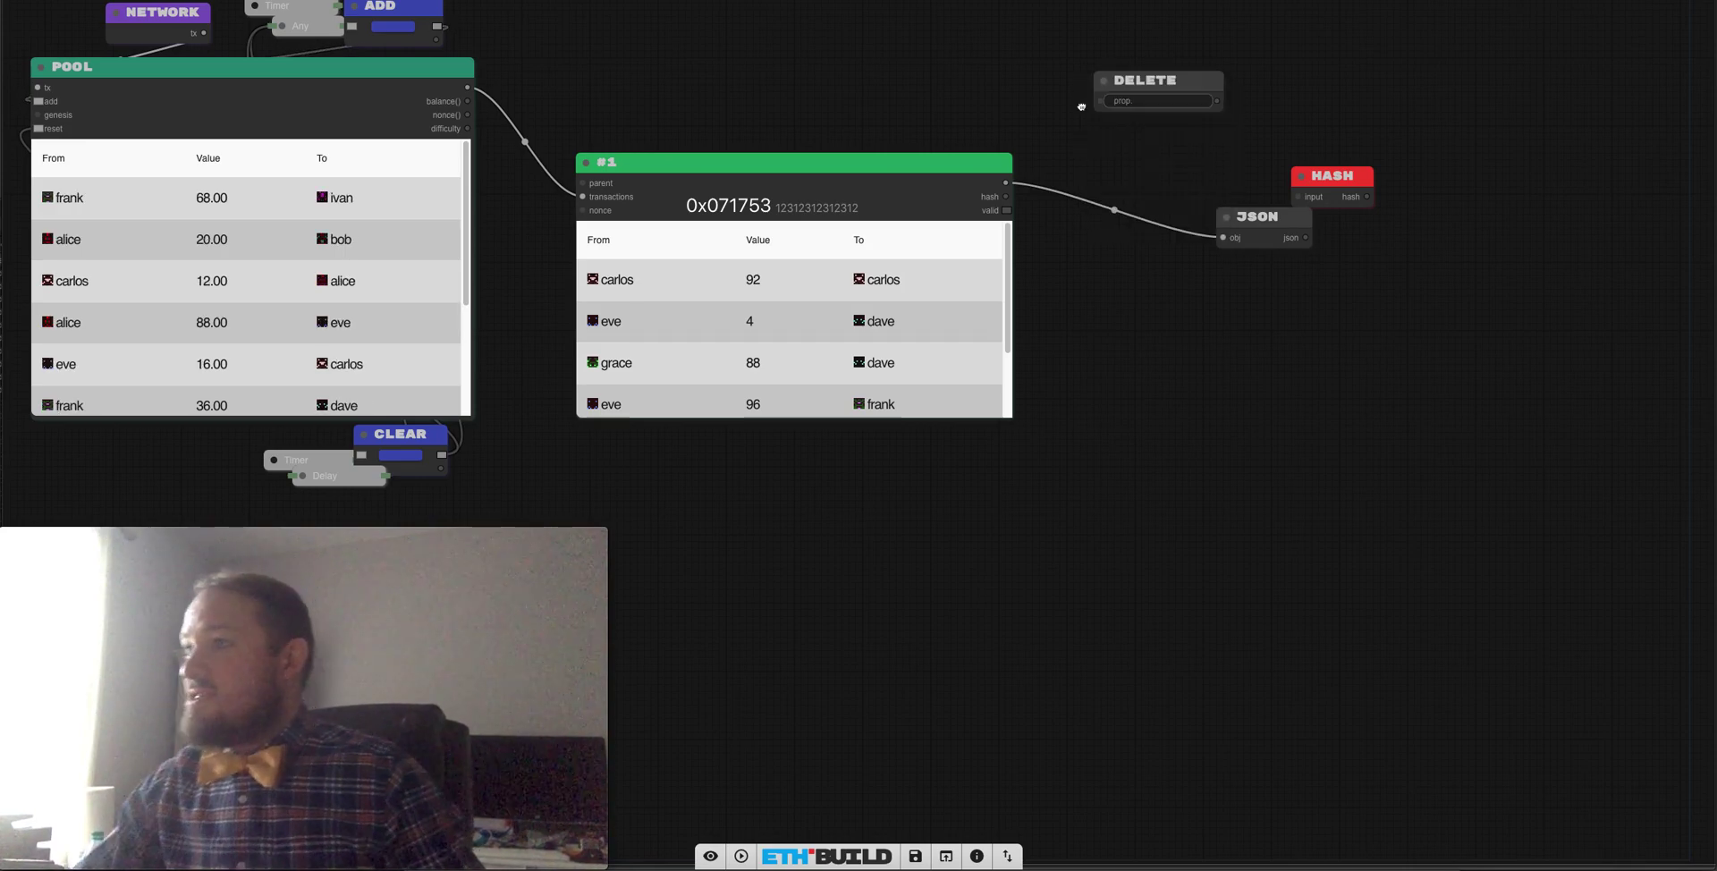
drag(1005, 183, 1104, 101)
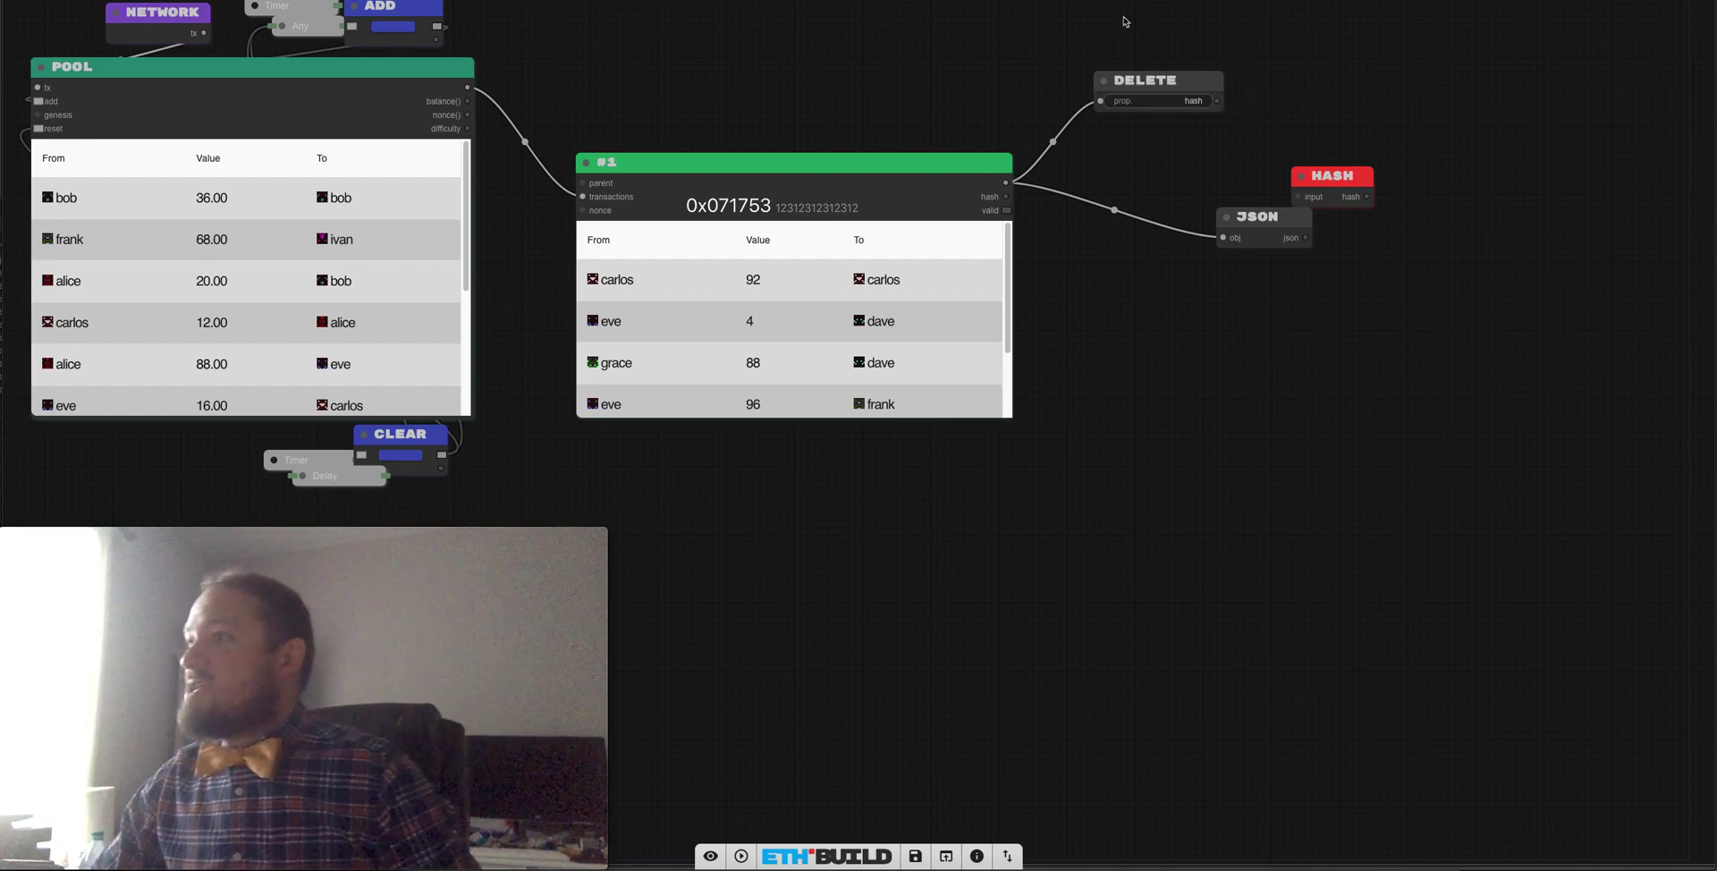
Chain the Delete node's output through the JSON node into the Hash node and show the resulting hash in a String display.
mouse_move(1207, 77)
mouse_down()
mouse_move(1155, 111)
mouse_move(1225, 234)
mouse_up()
drag(1334, 175, 1347, 115)
mouse_move(1306, 237)
mouse_down()
mouse_move(1311, 135)
mouse_move(1436, 143)
mouse_move(1092, 441)
mouse_move(1105, 332)
mouse_up()
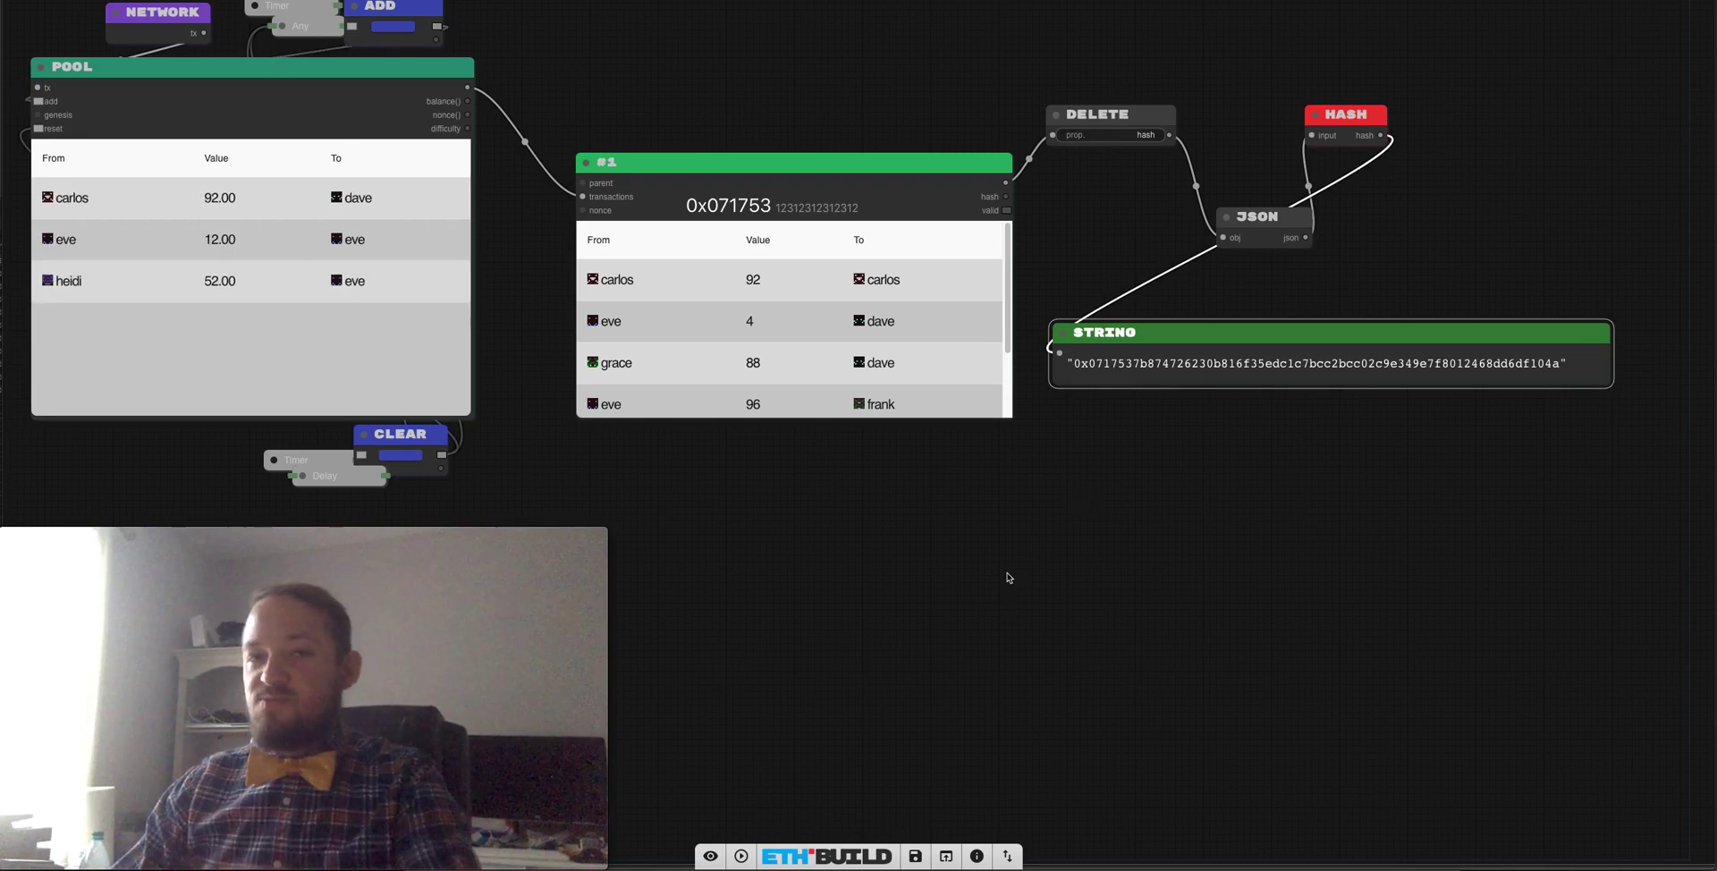
drag(1142, 349, 1225, 305)
Remove the Delete node and add a Counter node in its place.
drag(1091, 117, 995, 117)
key(Delete)
double_click(1070, 108)
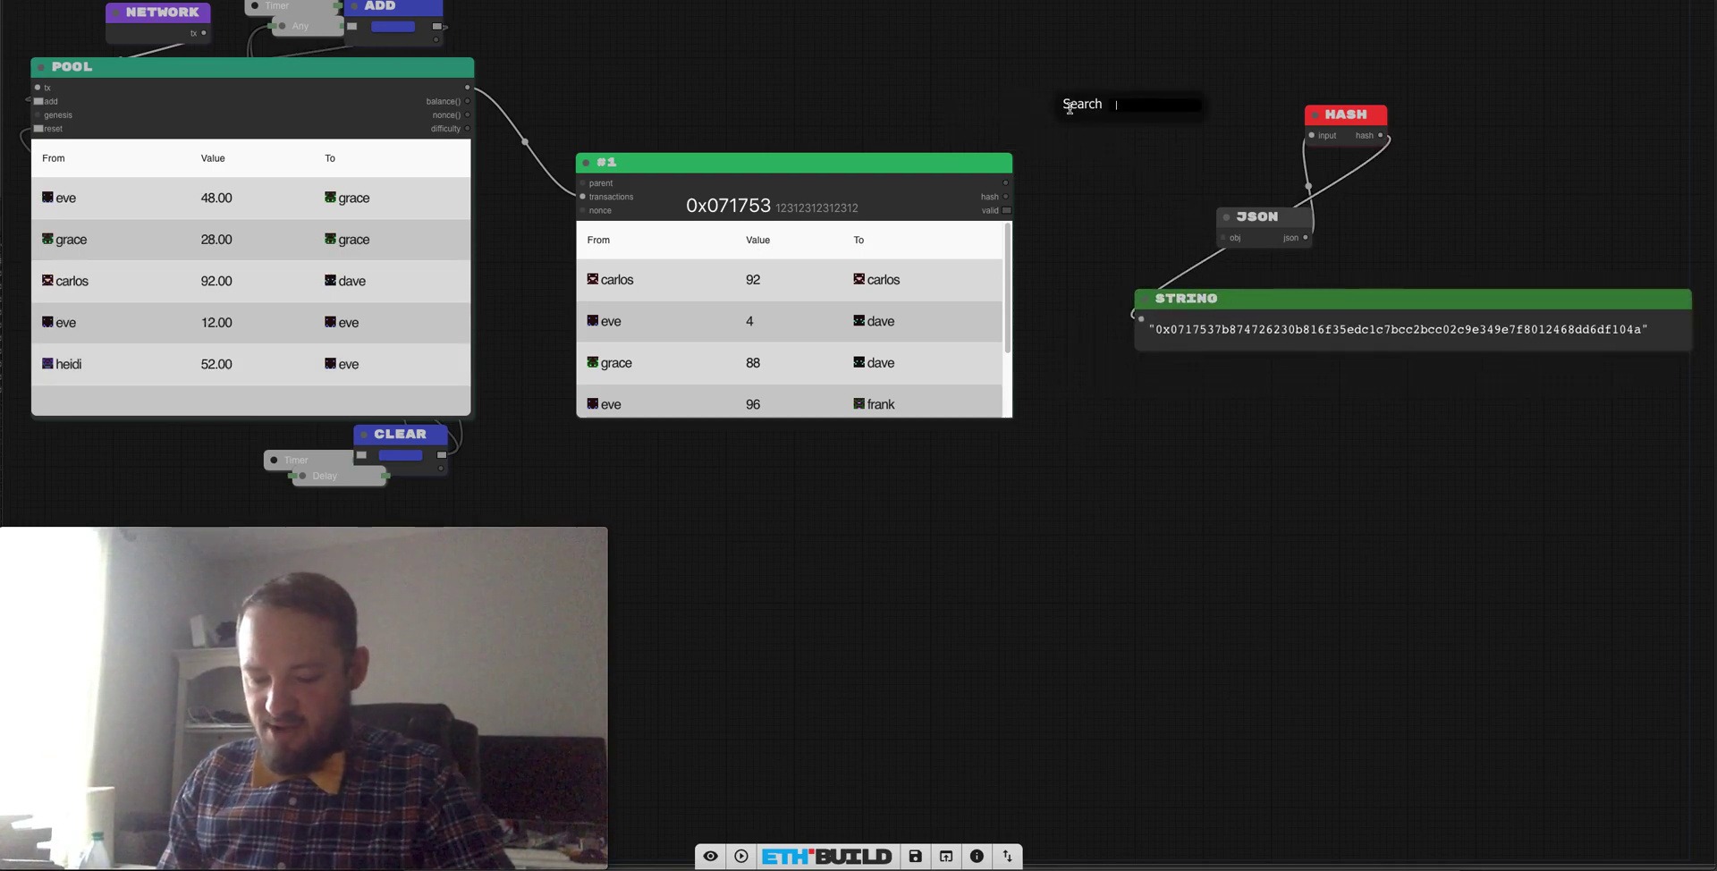
text(count)
key(Return)
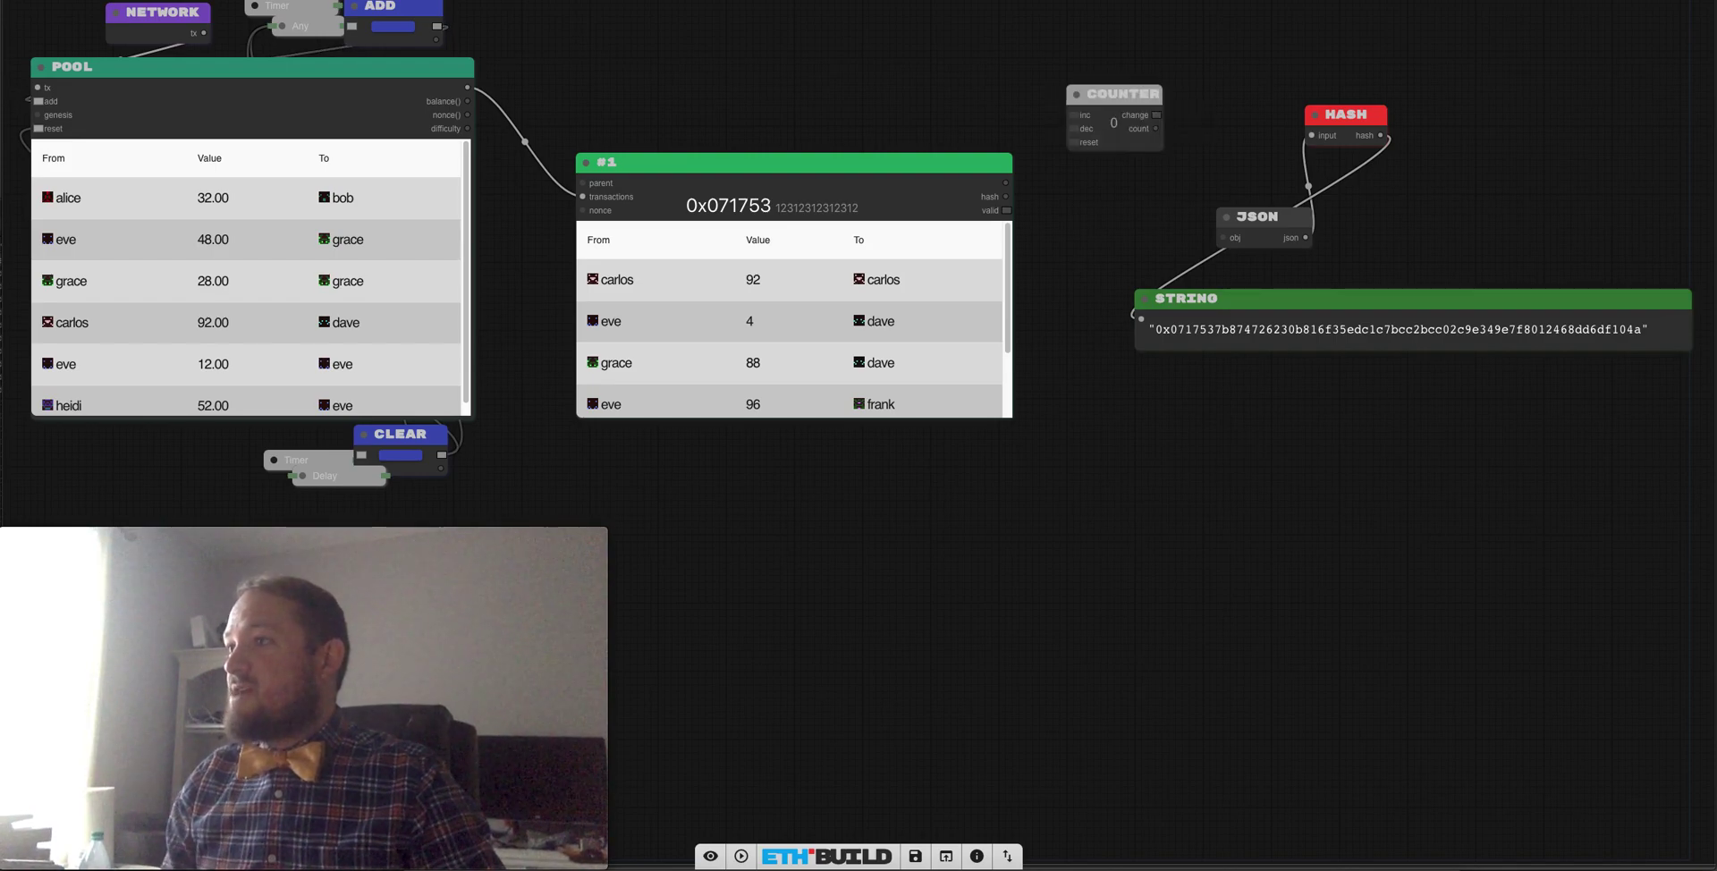
Connect the Counter's count output to the Hash node's input and delete the JSON node.
drag(1157, 130, 1312, 135)
click(1257, 217)
key(Delete)
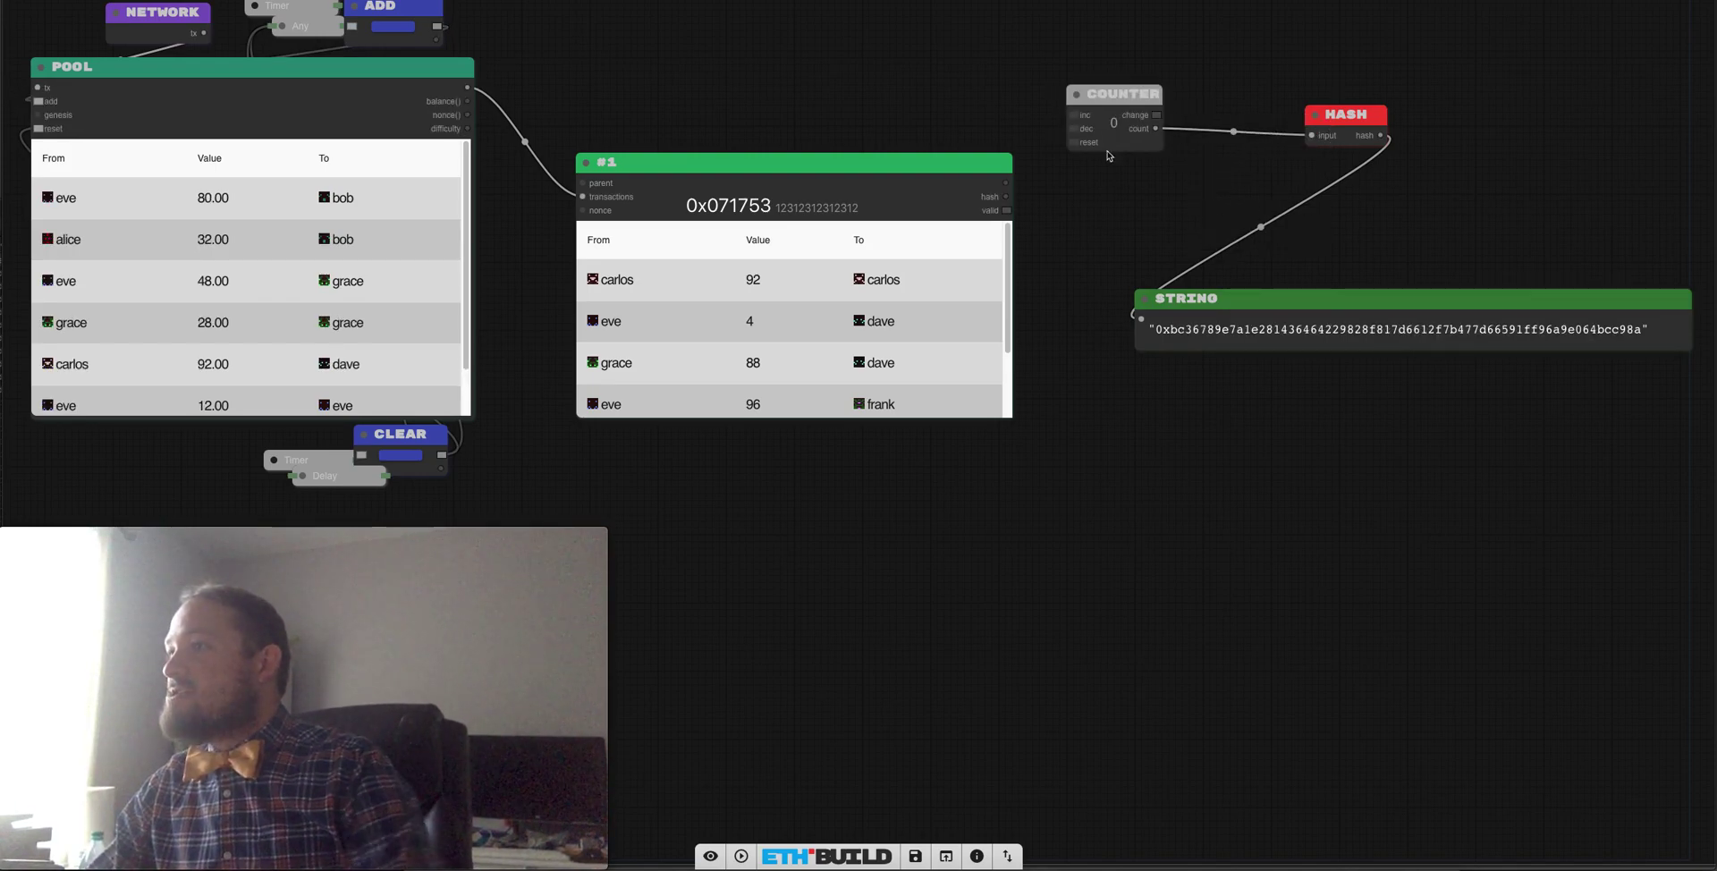
Attach a Button to the Counter's inc input and trigger it to increment the count being hashed.
double_click(1077, 115)
click(952, 129)
click(952, 130)
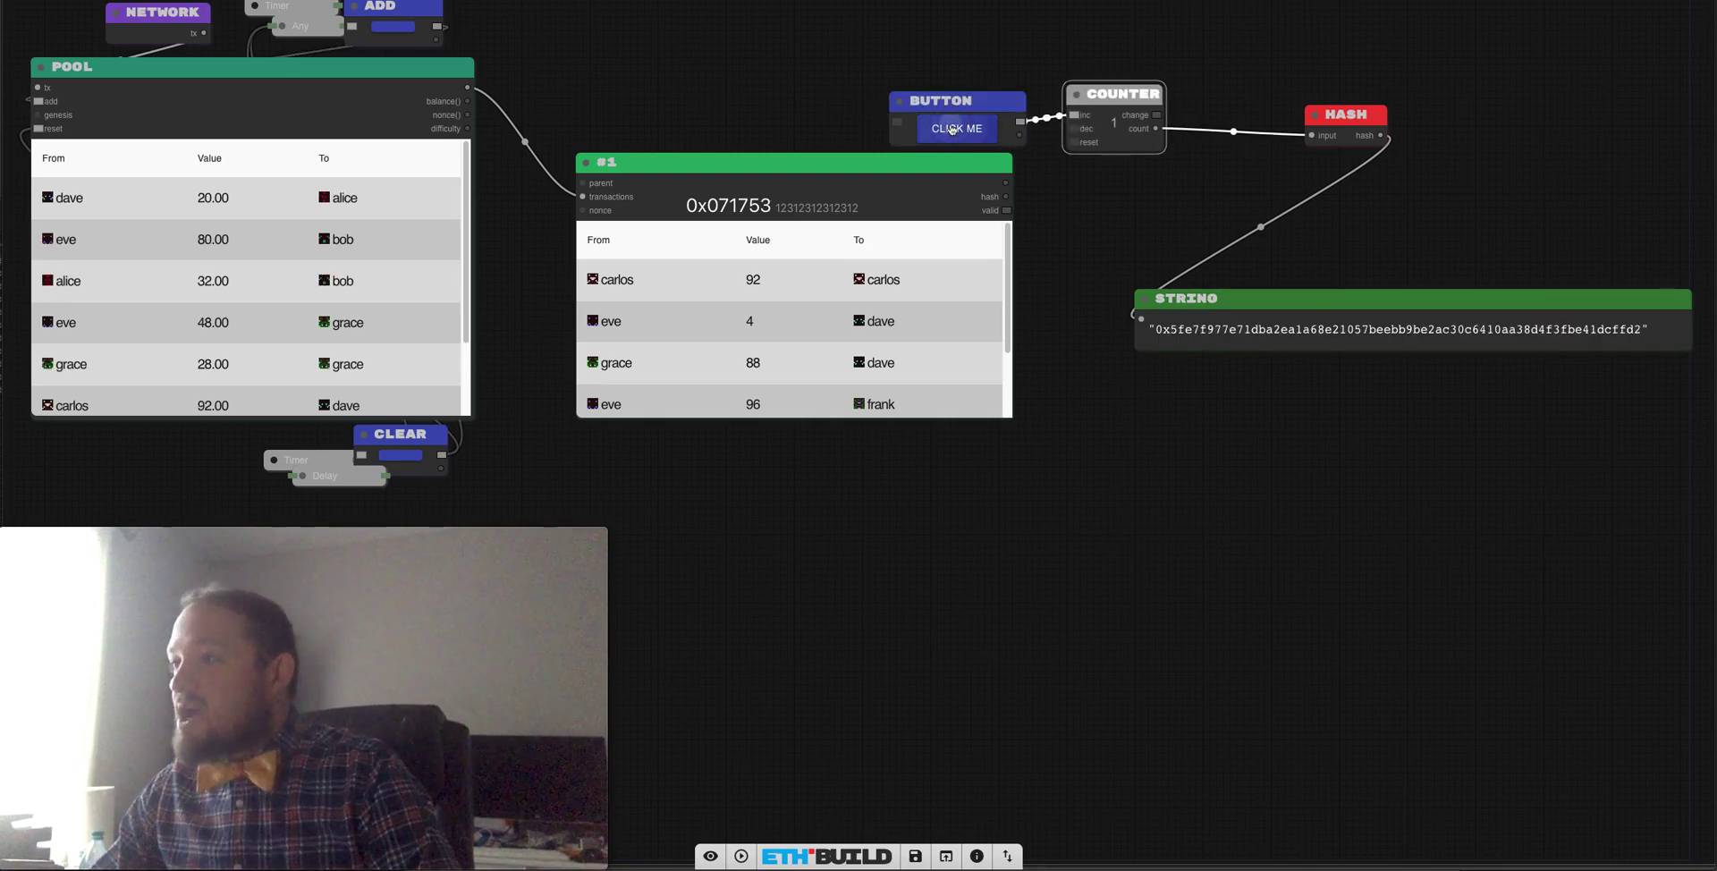
Keep triggering the Button to increment the Counter until the resulting hash starts with a zero after 0x.
click(952, 130)
click(952, 130)
click(952, 130)
click(951, 130)
click(952, 130)
click(952, 129)
click(952, 130)
click(952, 130)
click(952, 130)
click(952, 130)
click(952, 130)
click(952, 130)
click(952, 130)
click(952, 130)
click(952, 130)
click(951, 130)
click(951, 130)
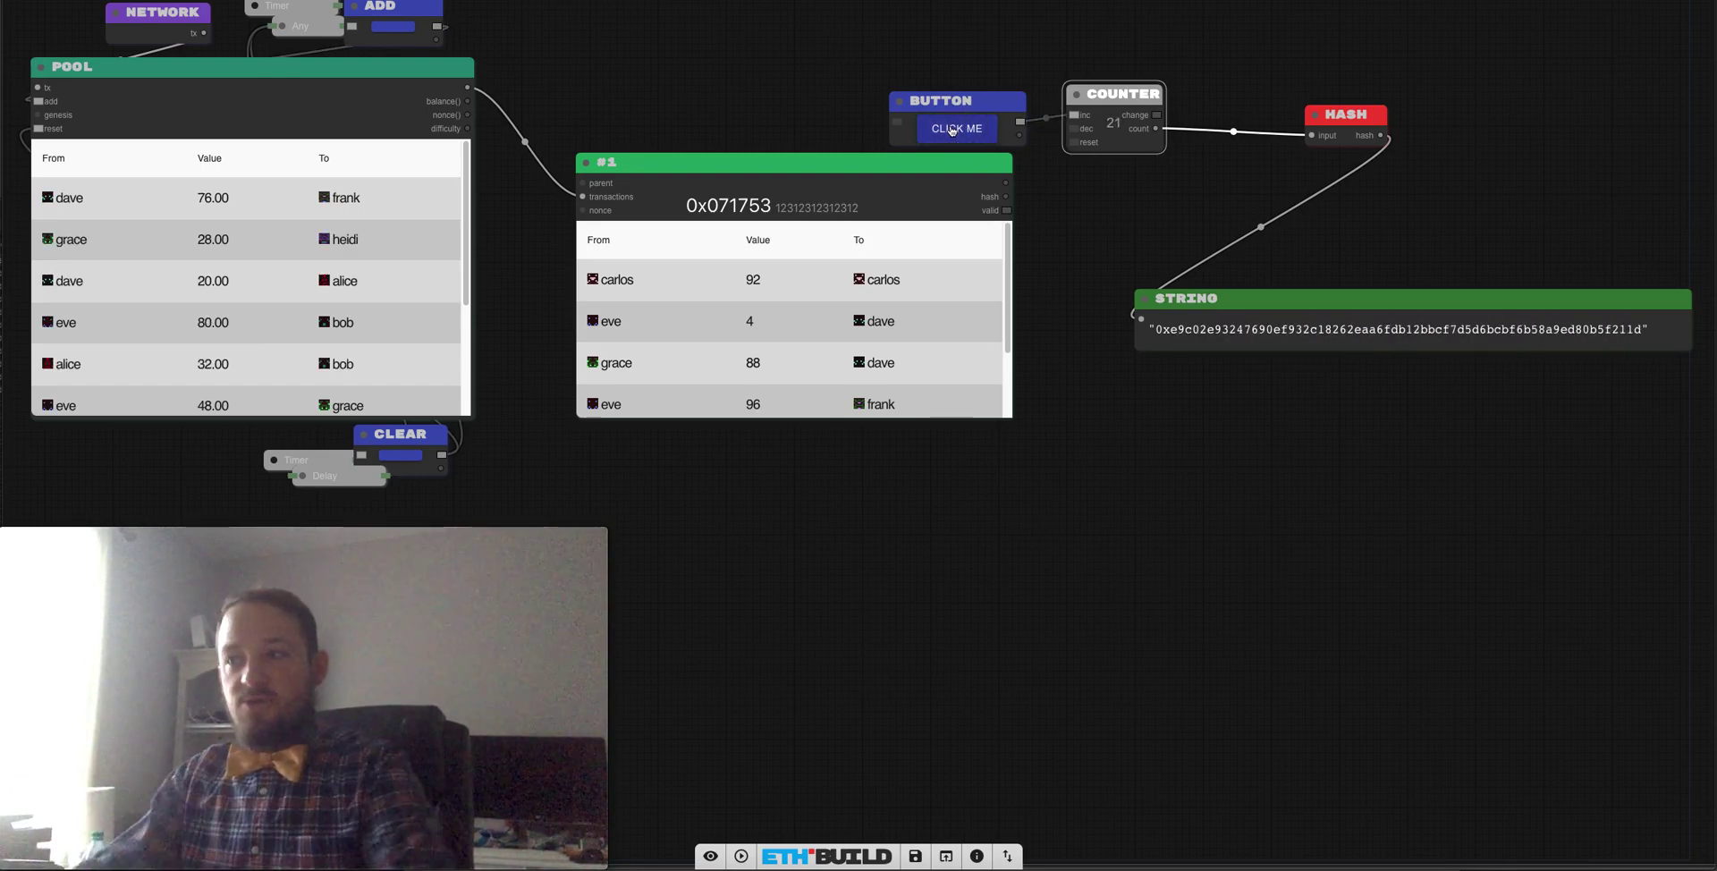
click(984, 134)
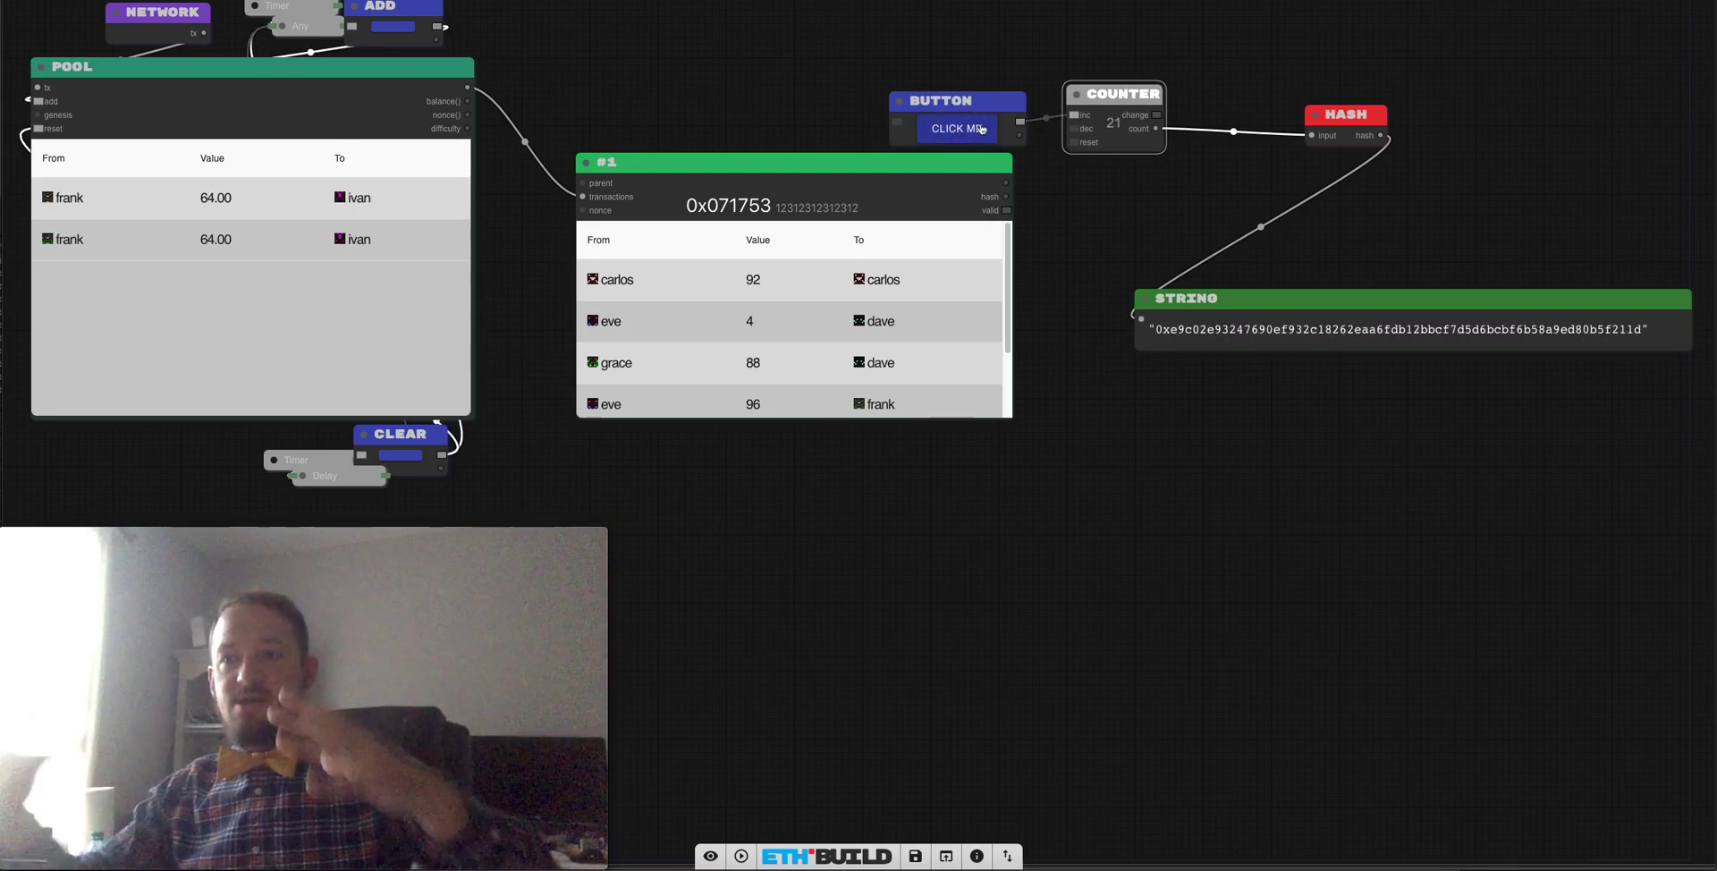
click(981, 129)
click(981, 128)
click(980, 130)
click(978, 130)
click(977, 131)
click(976, 131)
click(976, 131)
click(974, 131)
click(973, 132)
click(974, 132)
click(974, 132)
click(974, 132)
click(974, 131)
click(973, 131)
click(974, 131)
click(975, 131)
click(975, 130)
click(974, 130)
click(974, 131)
click(973, 130)
click(974, 130)
click(974, 130)
click(973, 131)
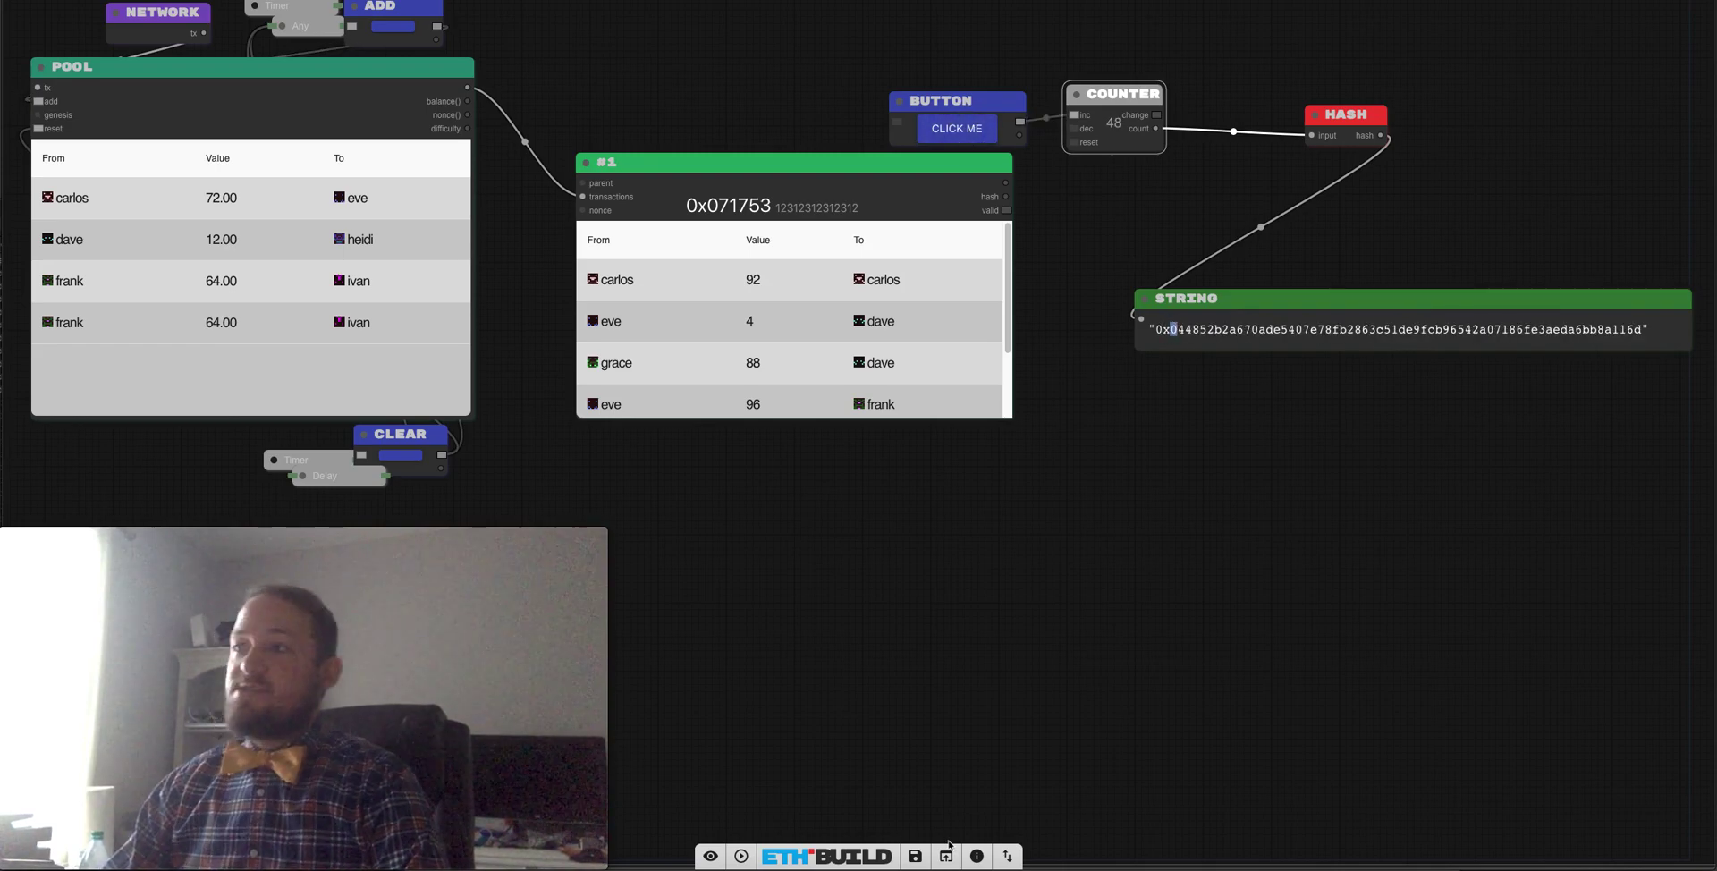
Delete the String display together with the Button, Counter and Hash nodes.
click(1234, 301)
key(Delete)
drag(926, 41, 1397, 240)
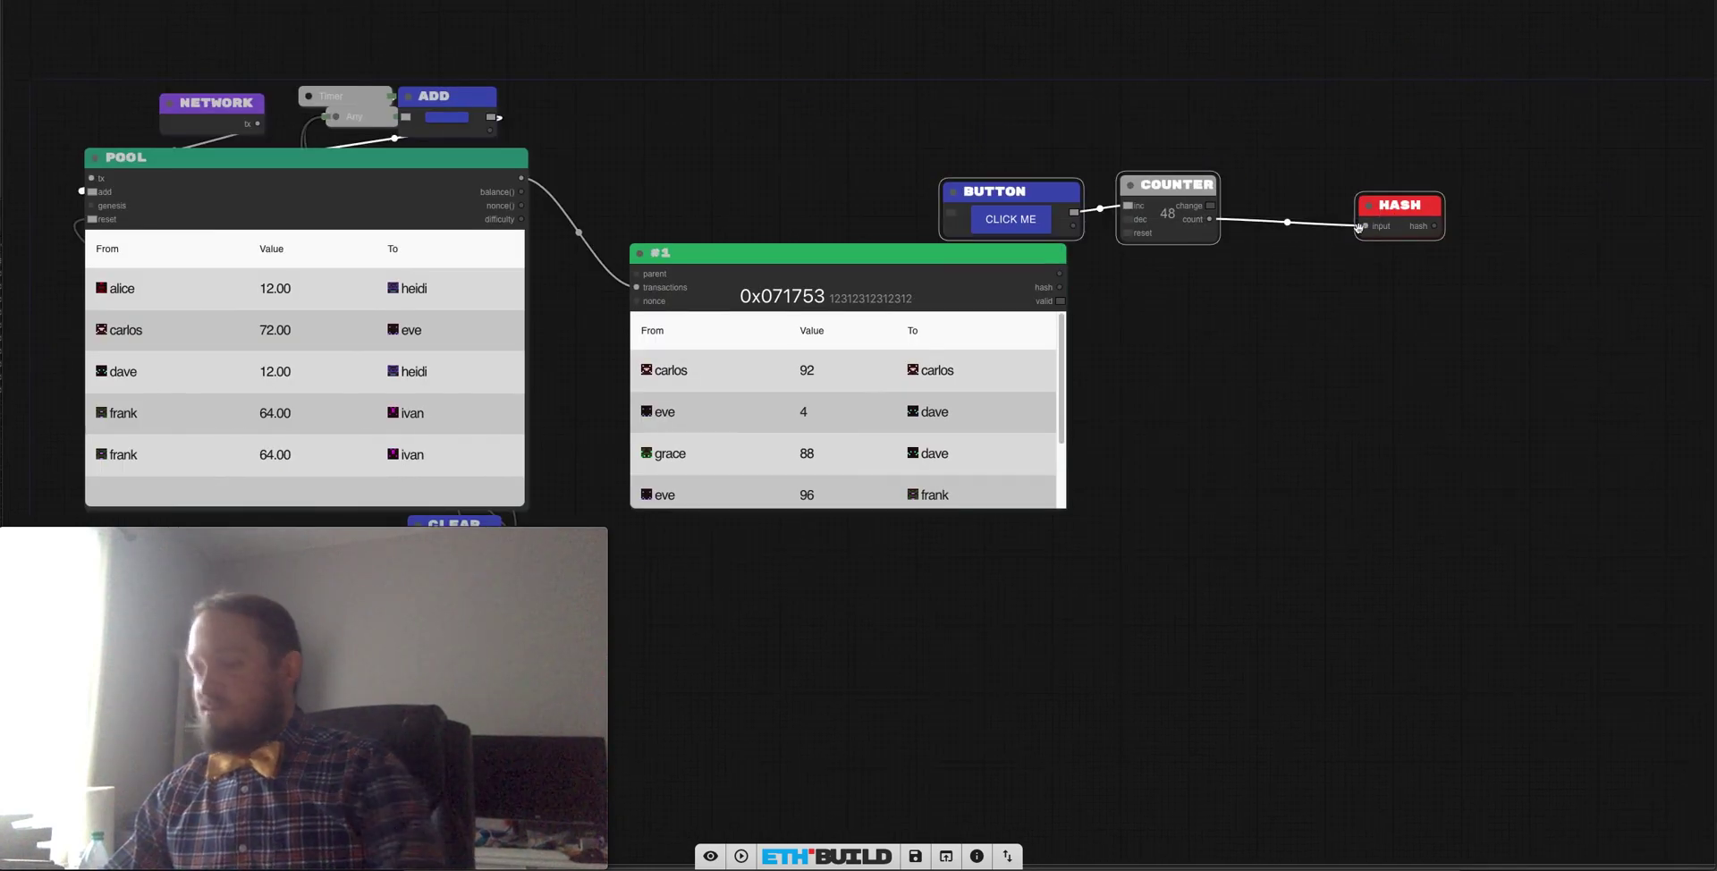
key(Delete)
Move block #1 down to the lower part of the canvas and disconnect its transactions input from the Pool.
drag(856, 243, 889, 230)
drag(914, 148, 972, 72)
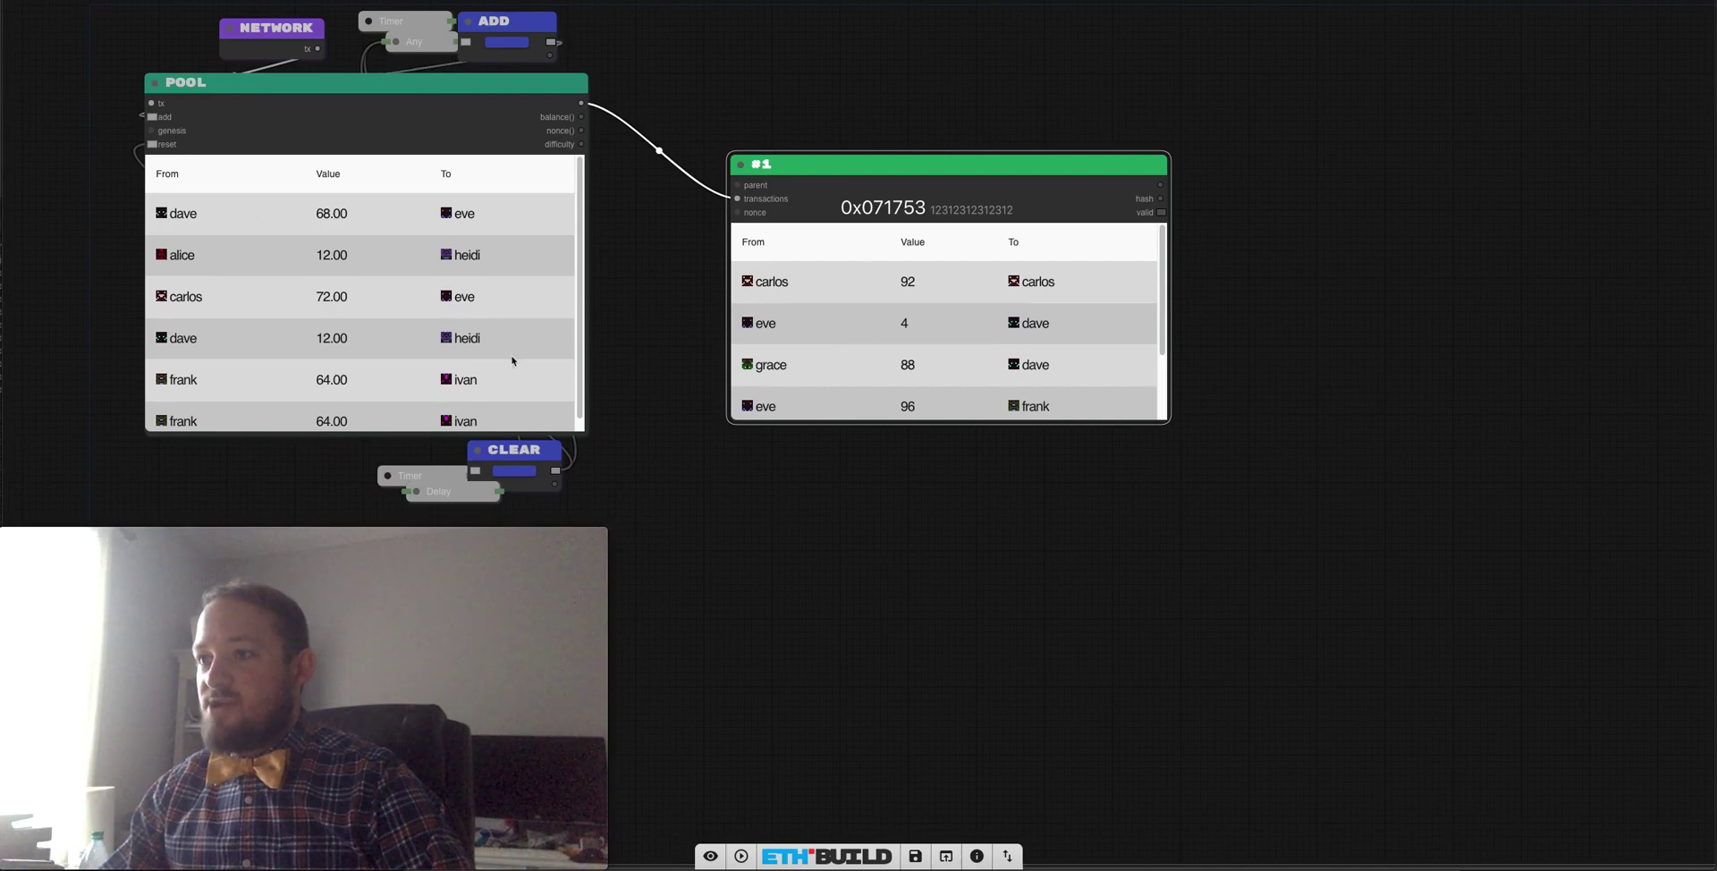
drag(847, 164, 828, 506)
drag(718, 539, 840, 433)
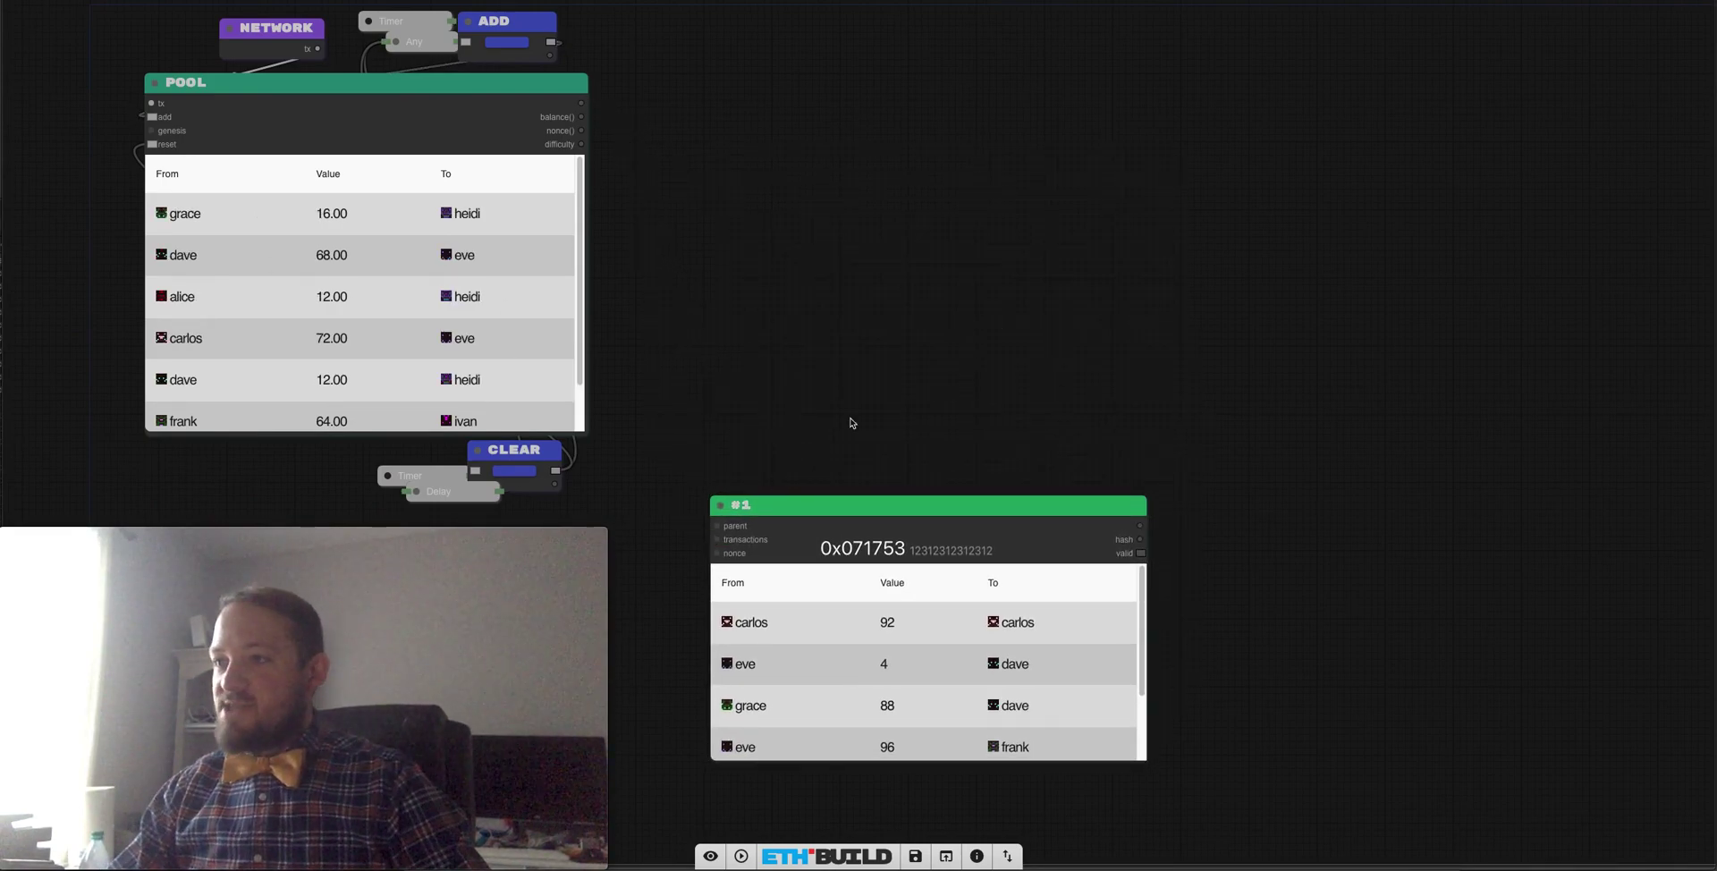
Add a Special/Block node above block #1 and connect block #1's output to its parent input.
double_click(912, 364)
text(block)
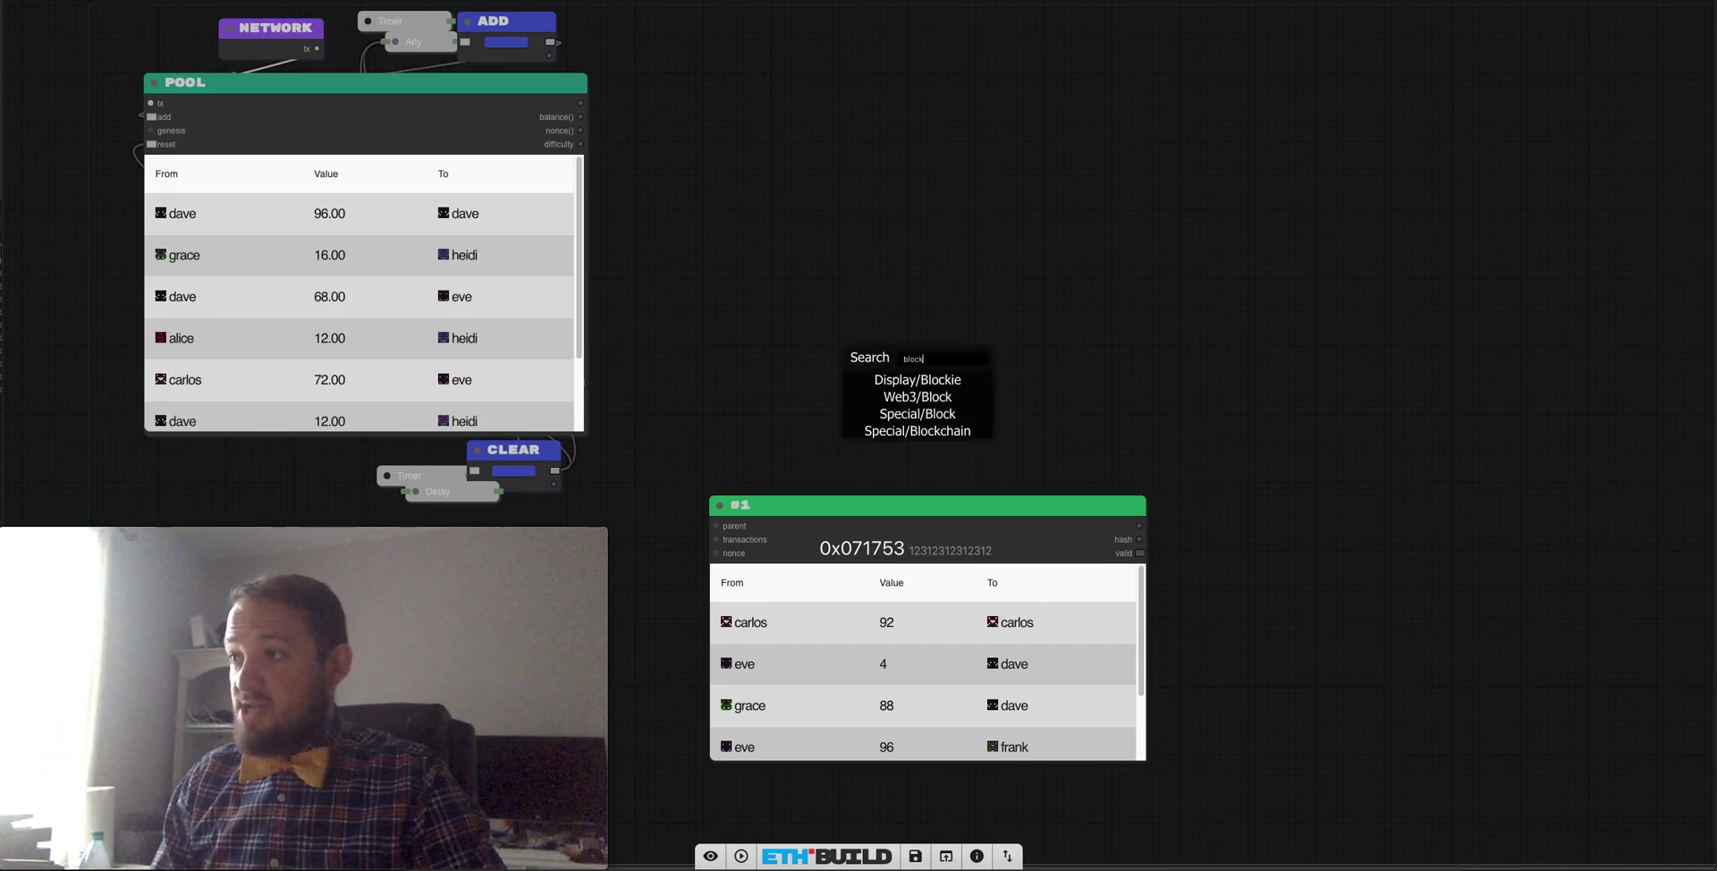
key(Return)
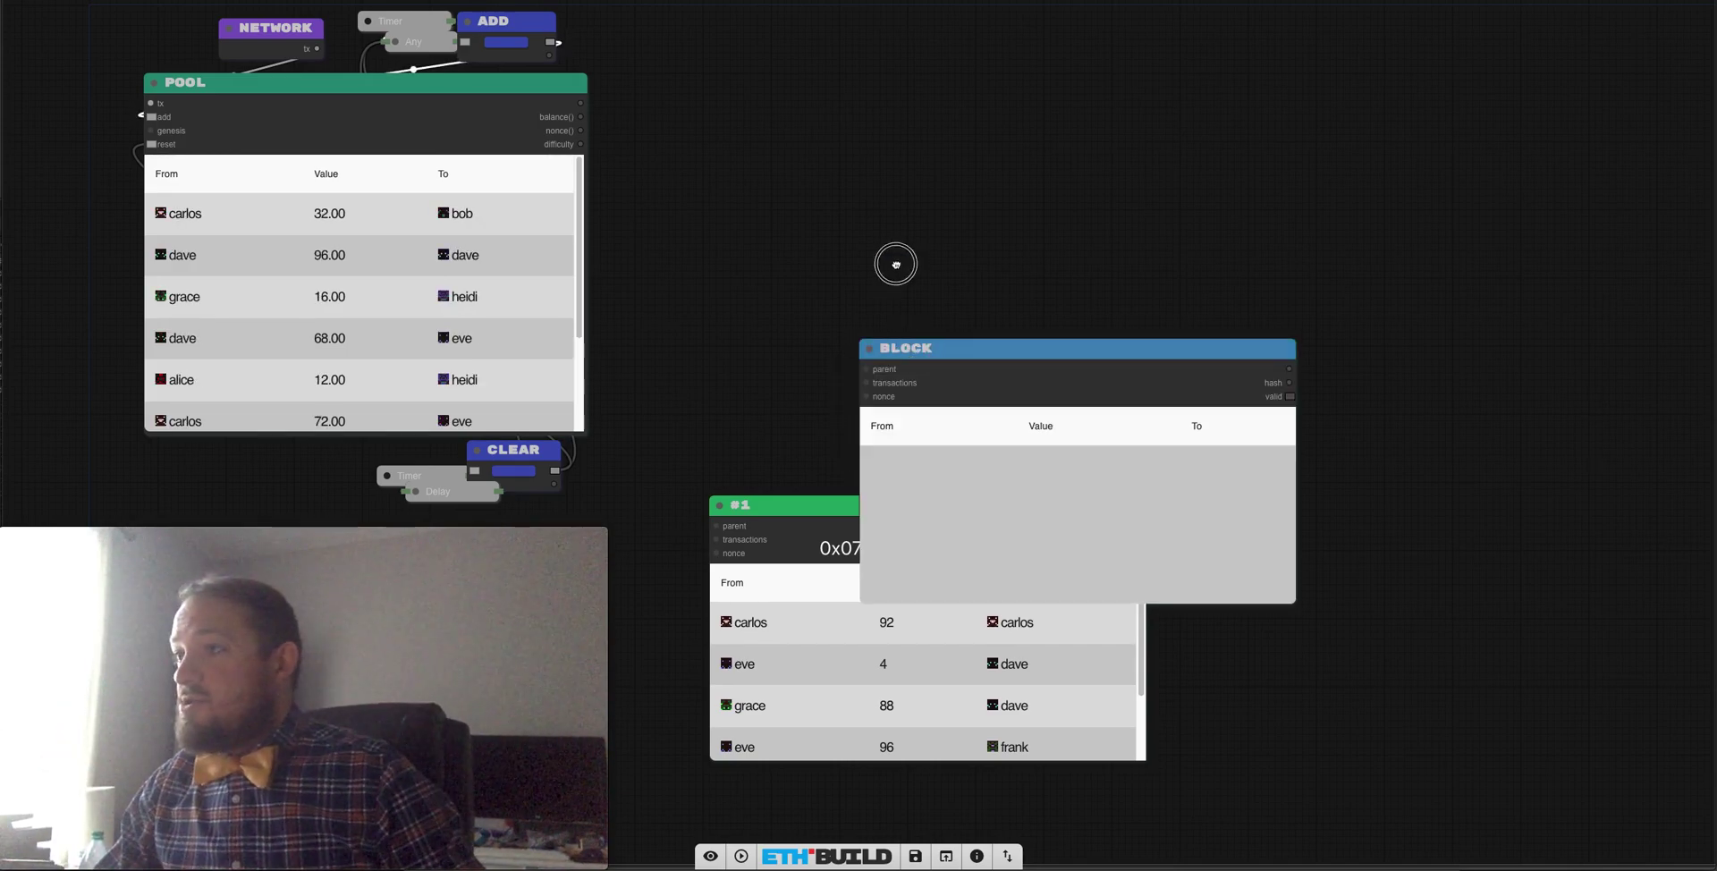
drag(901, 348, 885, 118)
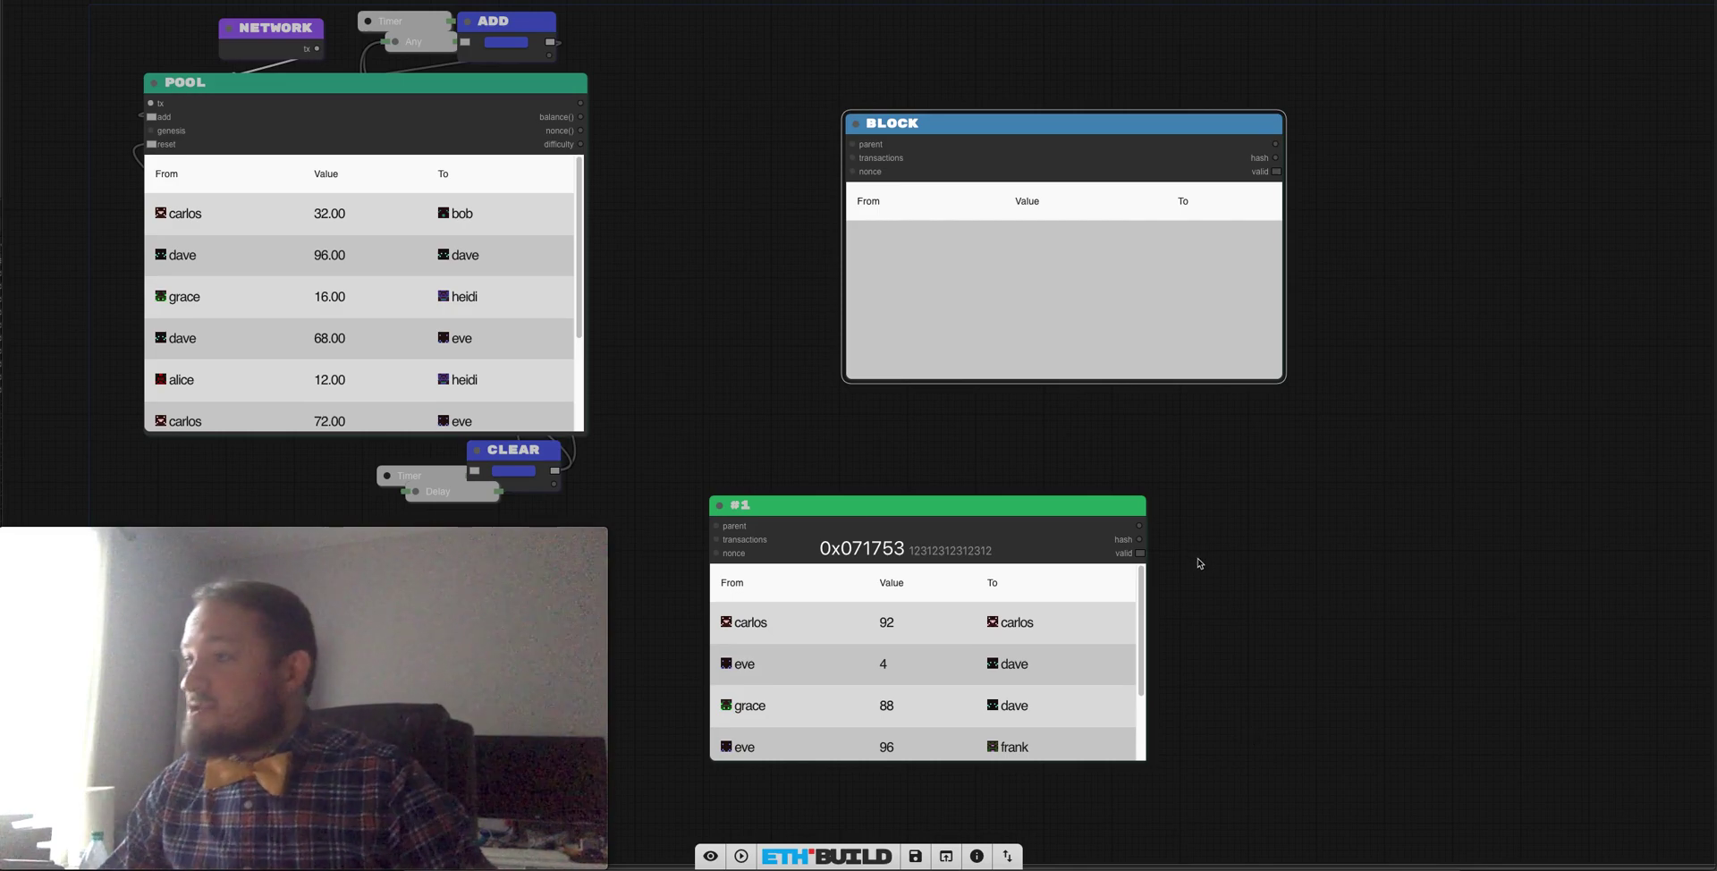
drag(1140, 525, 854, 144)
Show block #2's output in an Object display, examine its nested parent data, and remove the display.
drag(1276, 144, 1341, 137)
click(1440, 110)
drag(1440, 109, 1281, 12)
drag(1591, 115, 1686, 168)
drag(1341, 67, 1325, 130)
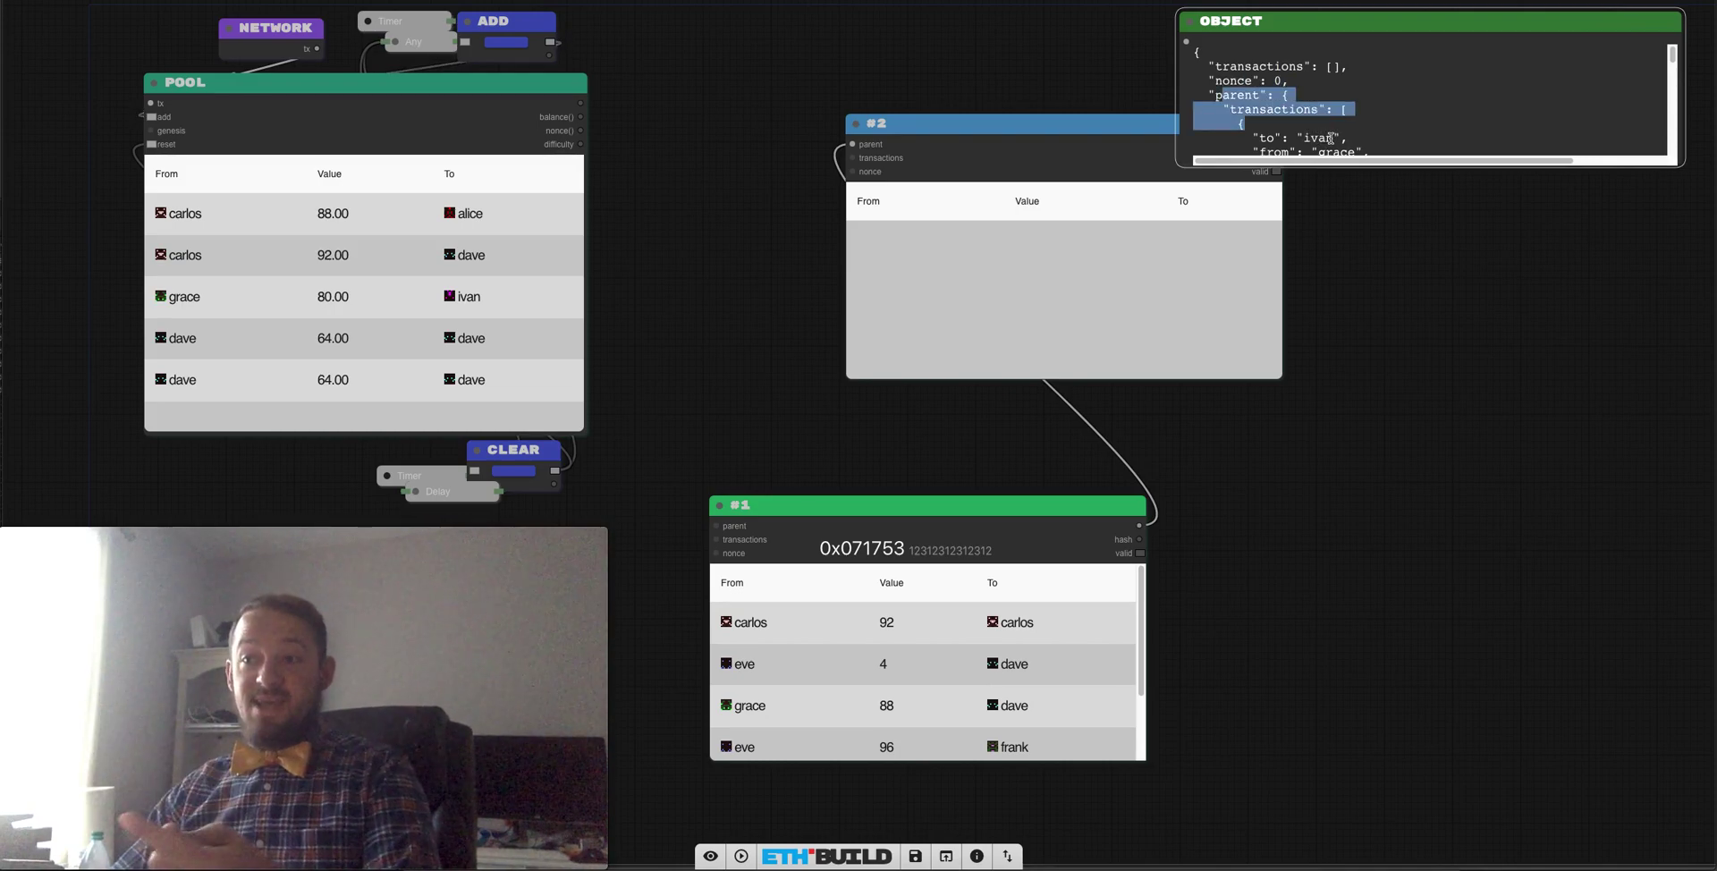
scroll(1314, 107, down, 2)
key(Delete)
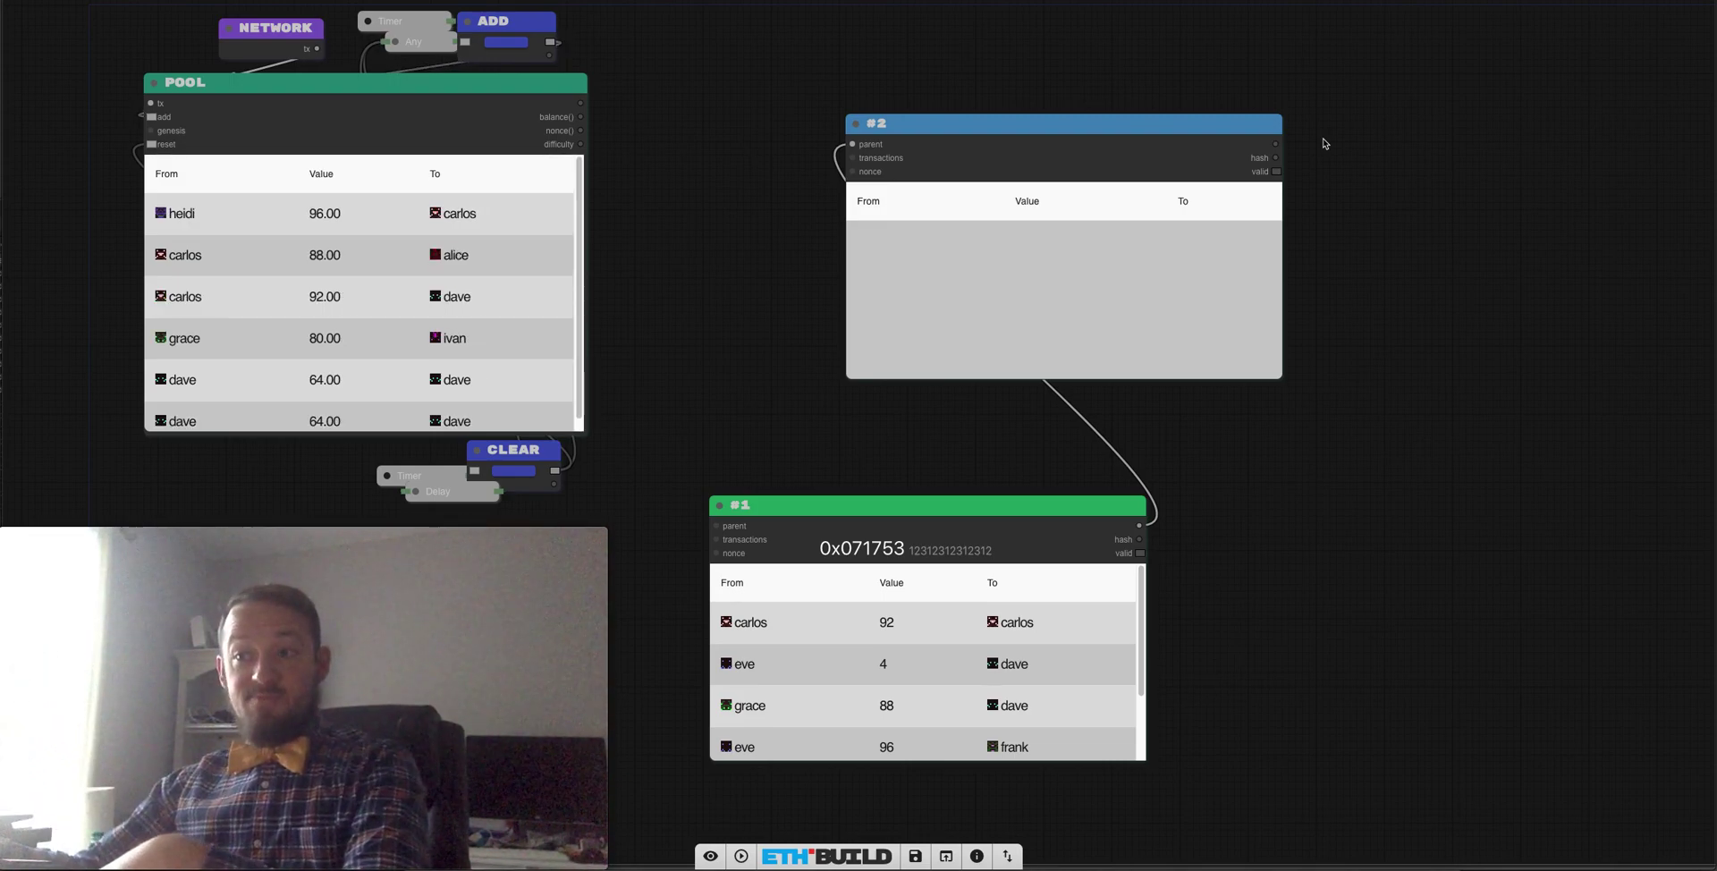
Connect the Pool's output to block #2's transactions input and move the block away from the Pool to make room.
drag(1031, 128, 974, 191)
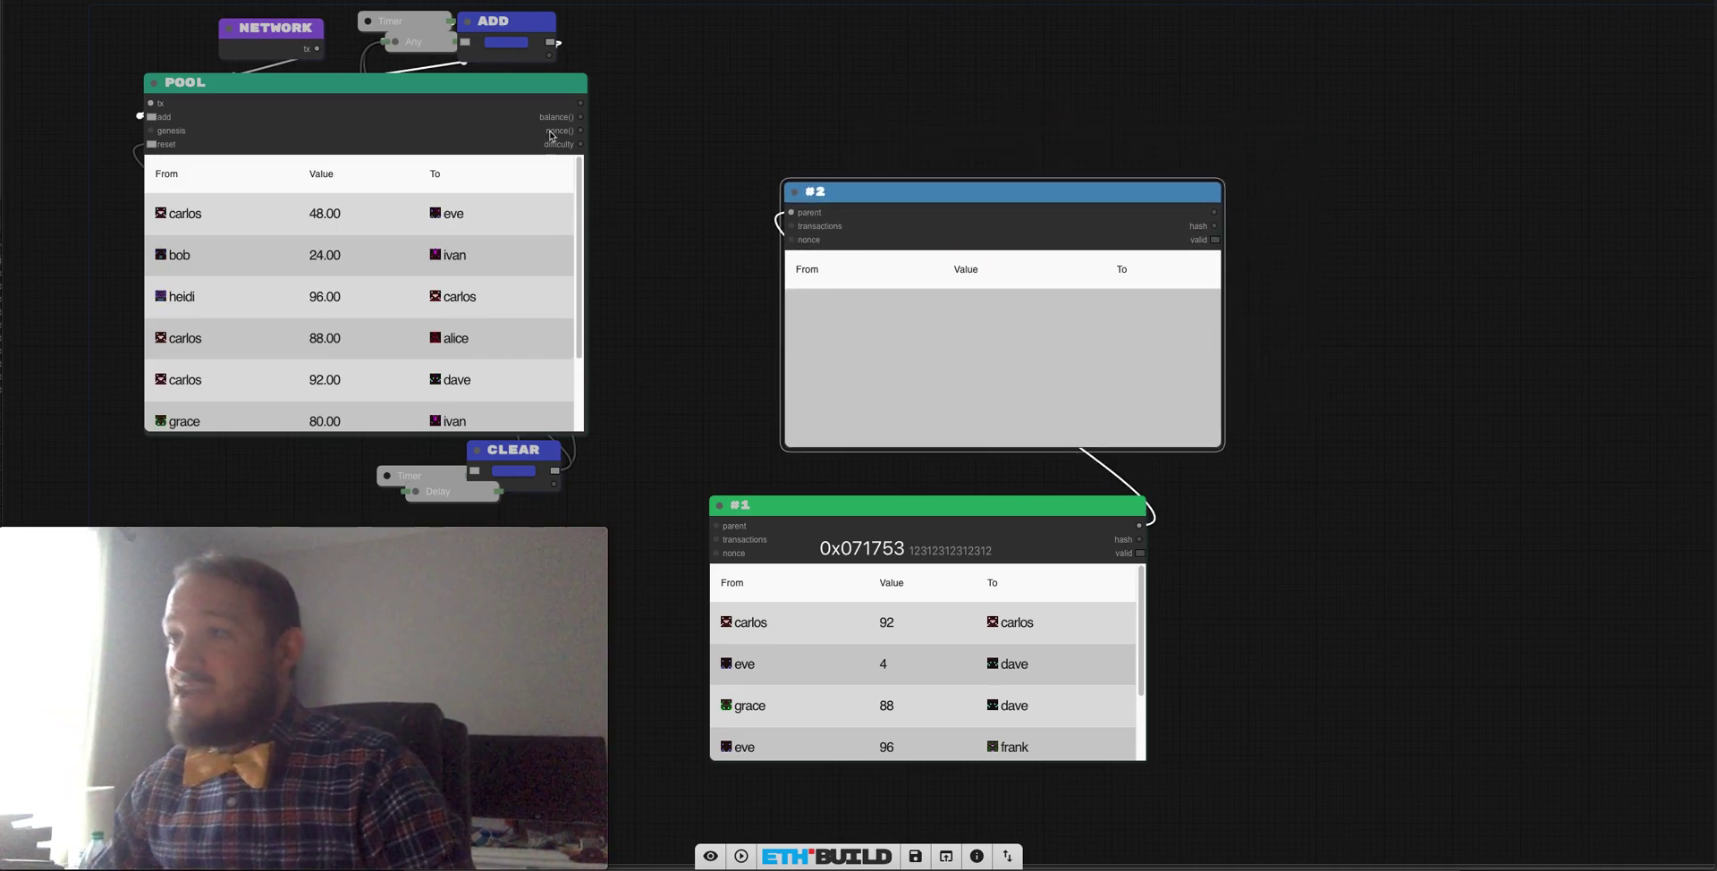
drag(585, 104, 792, 225)
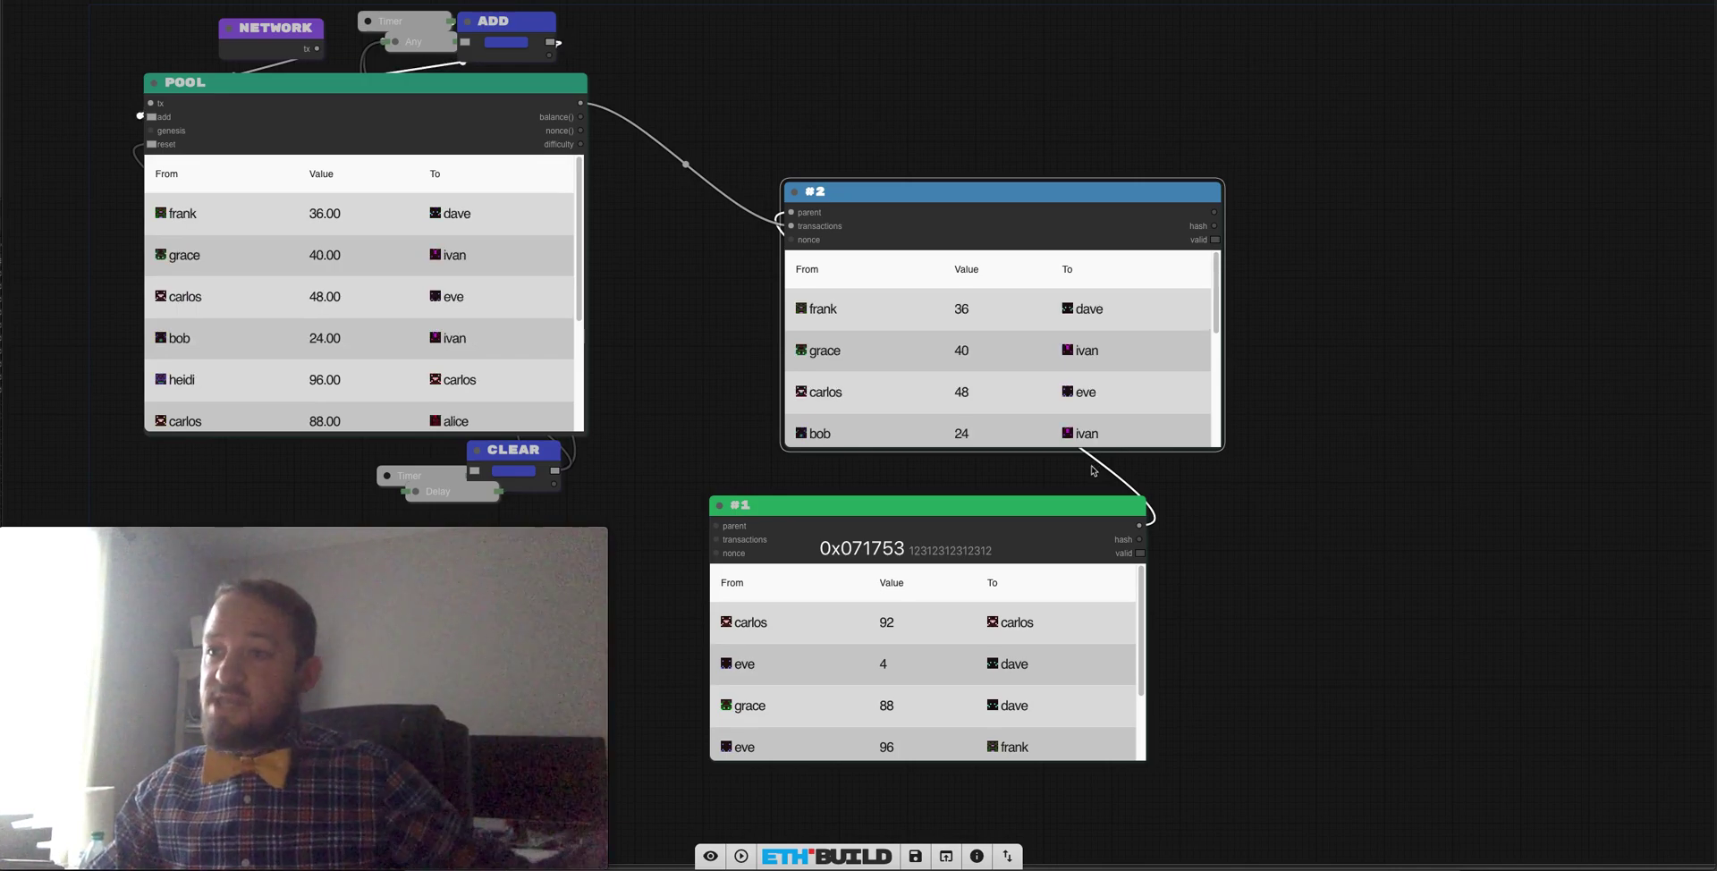
drag(980, 195, 1232, 134)
Add a Counter node between the Pool and block #2 and connect its count output to the block's nonce input.
double_click(1119, 186)
click(969, 178)
key(Delete)
double_click(969, 177)
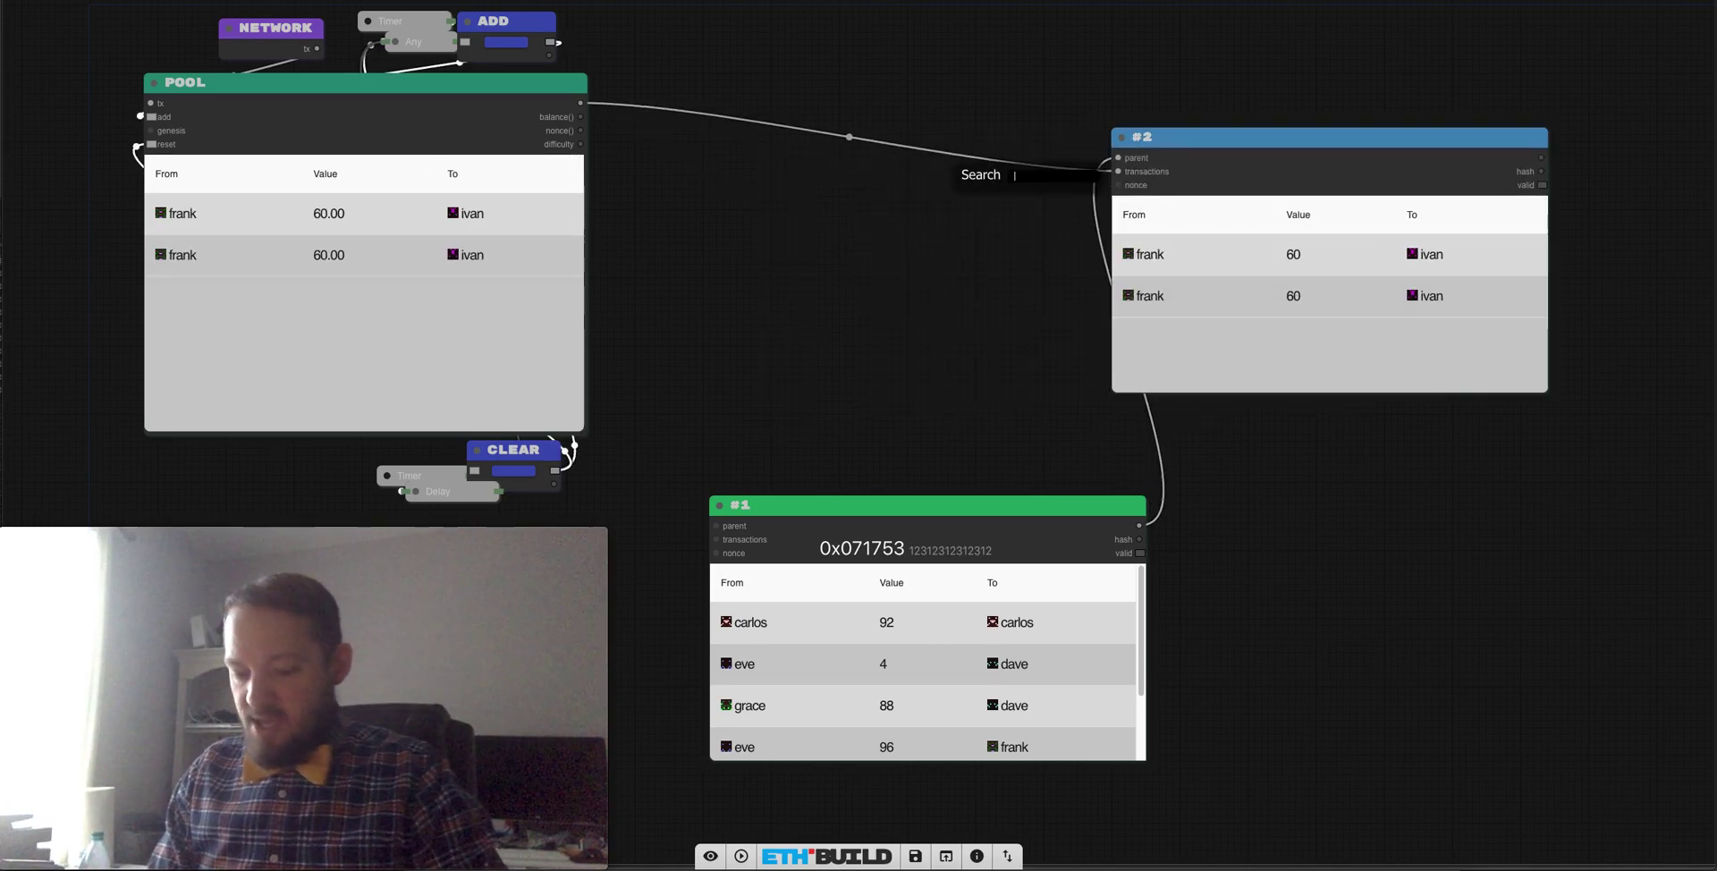
text(counter)
key(Return)
drag(1018, 169, 1118, 185)
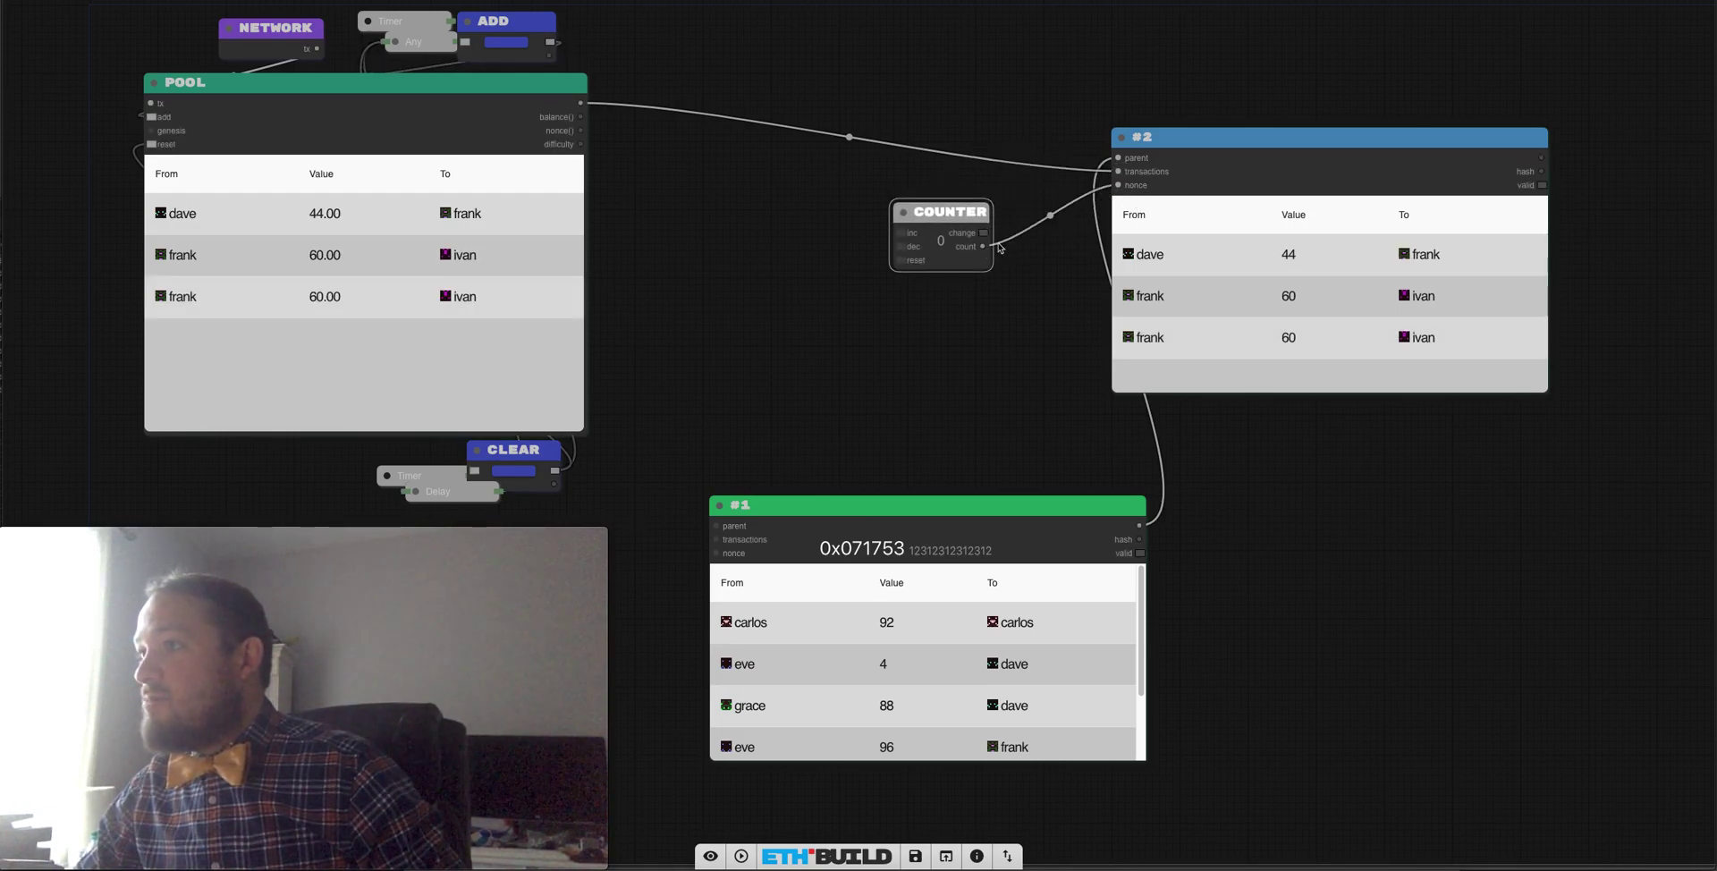
Attach a Button to the Counter's inc input and trigger it repeatedly until block #2 is mined.
drag(897, 235, 841, 246)
click(778, 254)
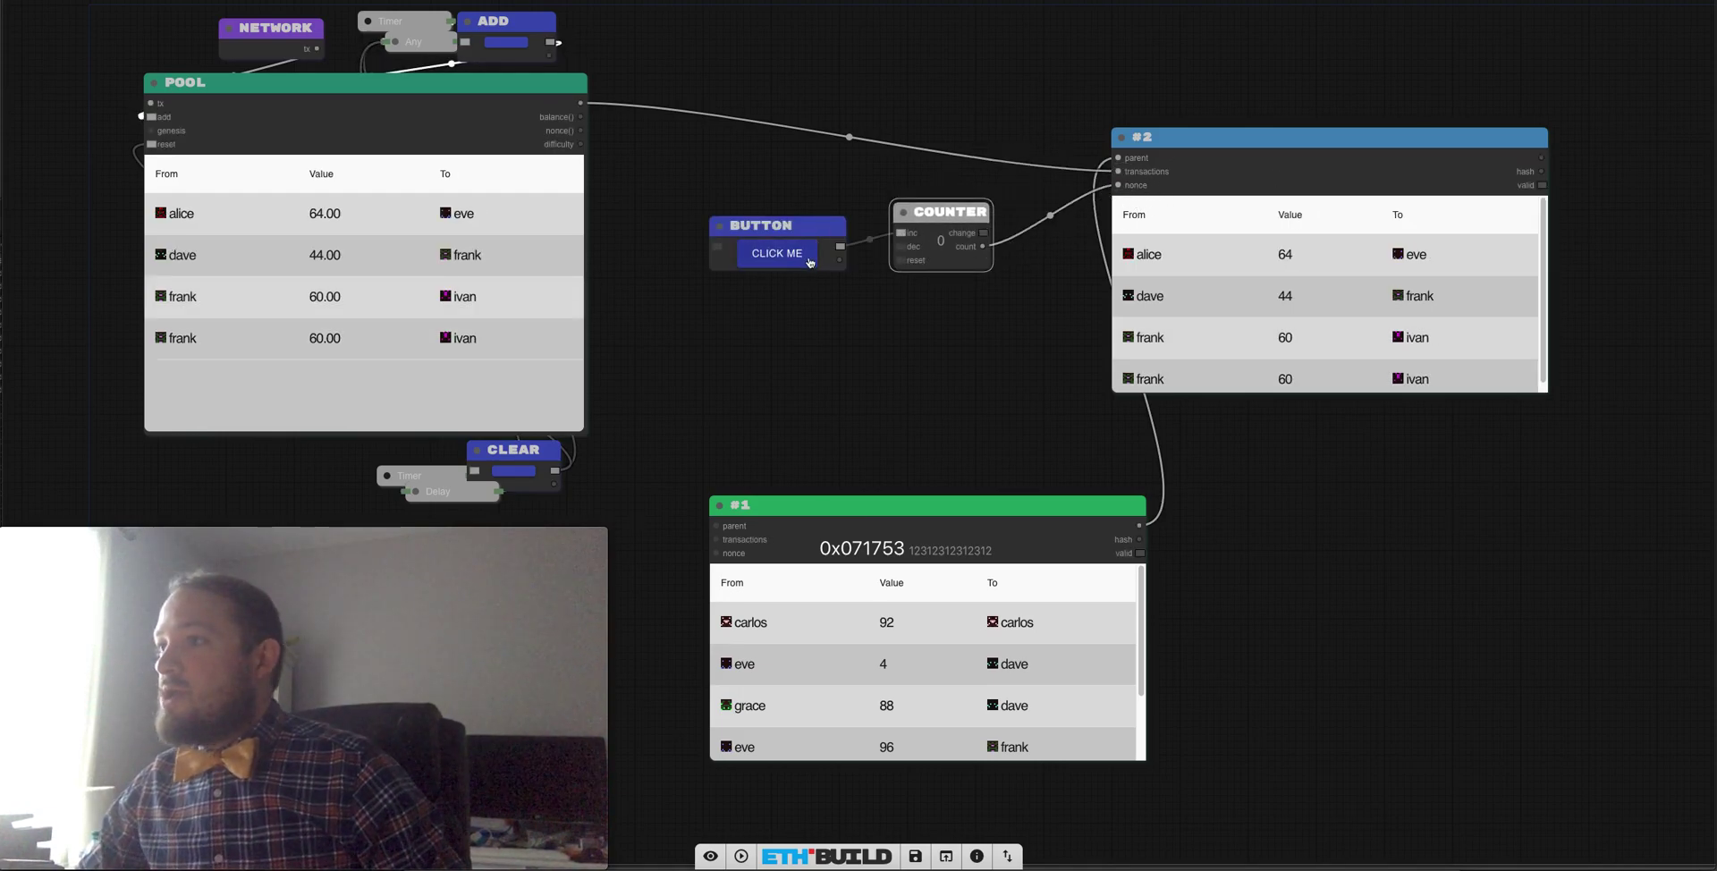
click(787, 255)
click(809, 260)
click(809, 260)
click(810, 260)
click(811, 259)
click(811, 259)
click(811, 259)
click(812, 260)
click(812, 261)
click(814, 260)
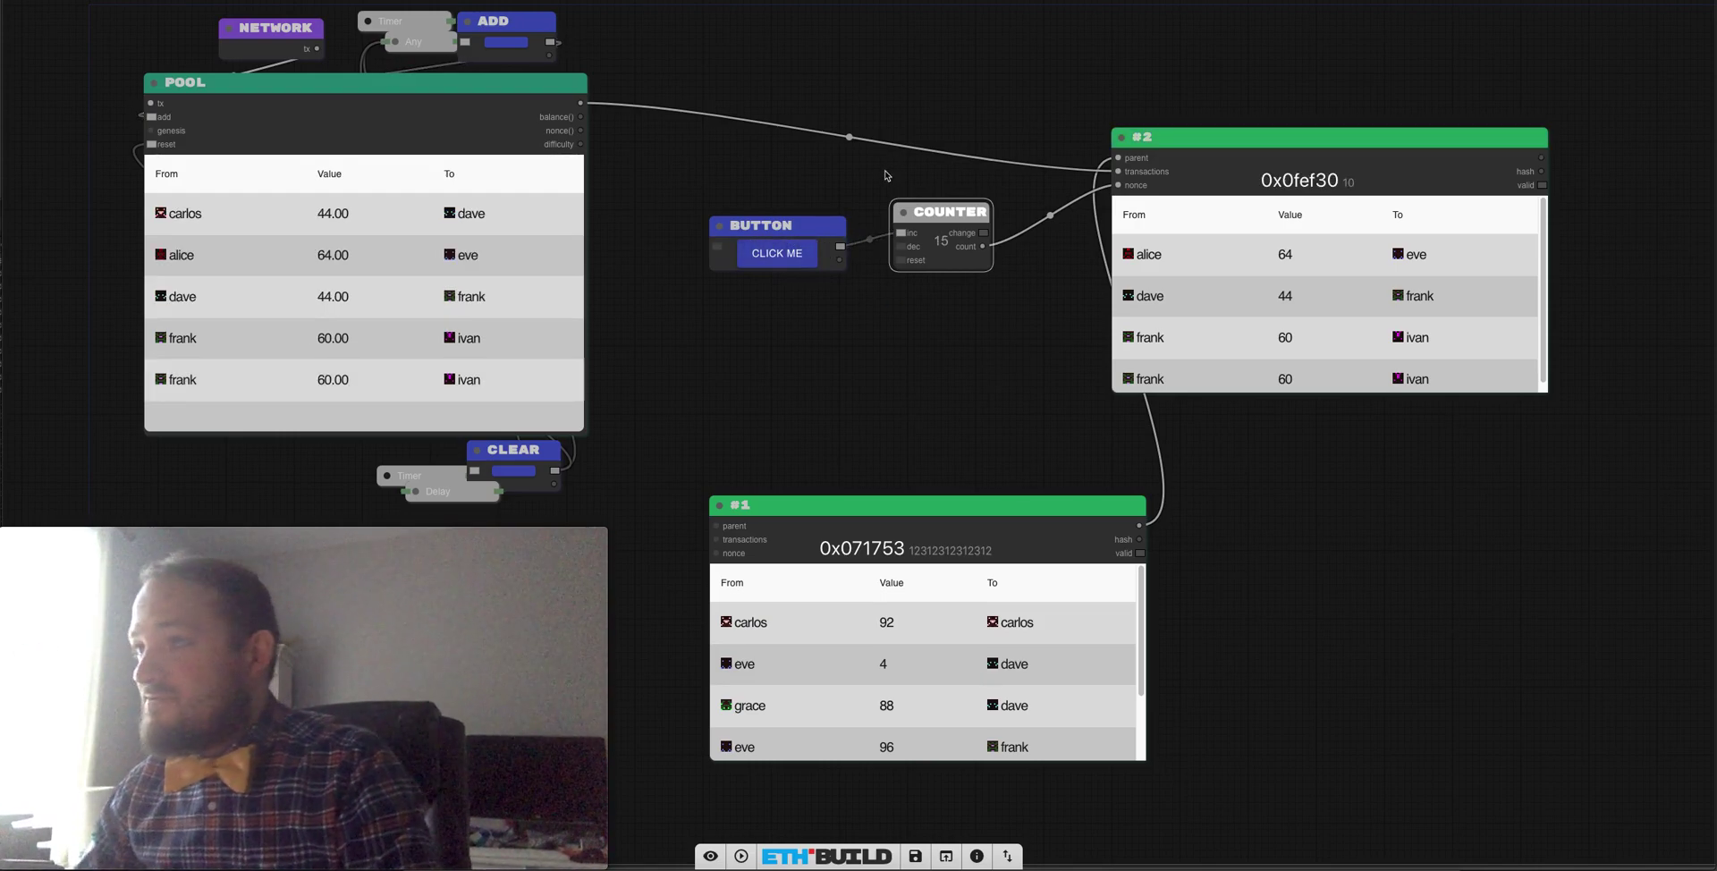
Delete the Button and detach the Pool and the Counter from the mined block #2.
key(Delete)
drag(947, 212, 808, 198)
drag(1242, 138, 1026, 191)
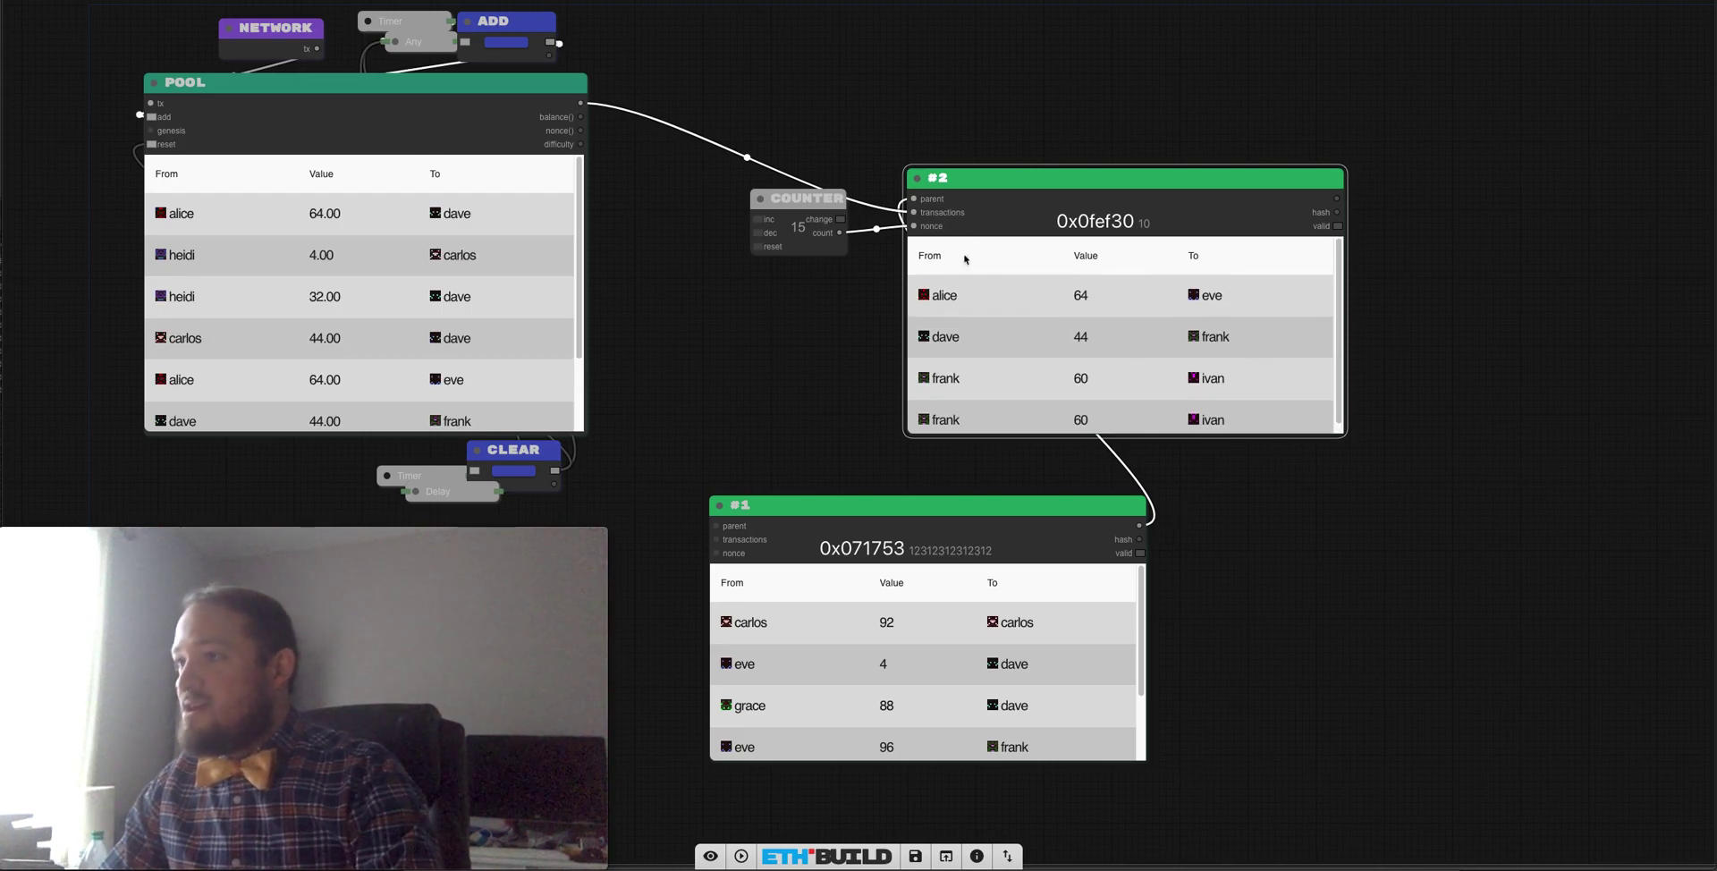
click(908, 212)
drag(847, 201, 795, 140)
Collapse block #1 and move it aside, and place block #2 lower on the canvas to its right.
click(733, 508)
drag(739, 503, 678, 601)
click(979, 307)
drag(1022, 178, 957, 396)
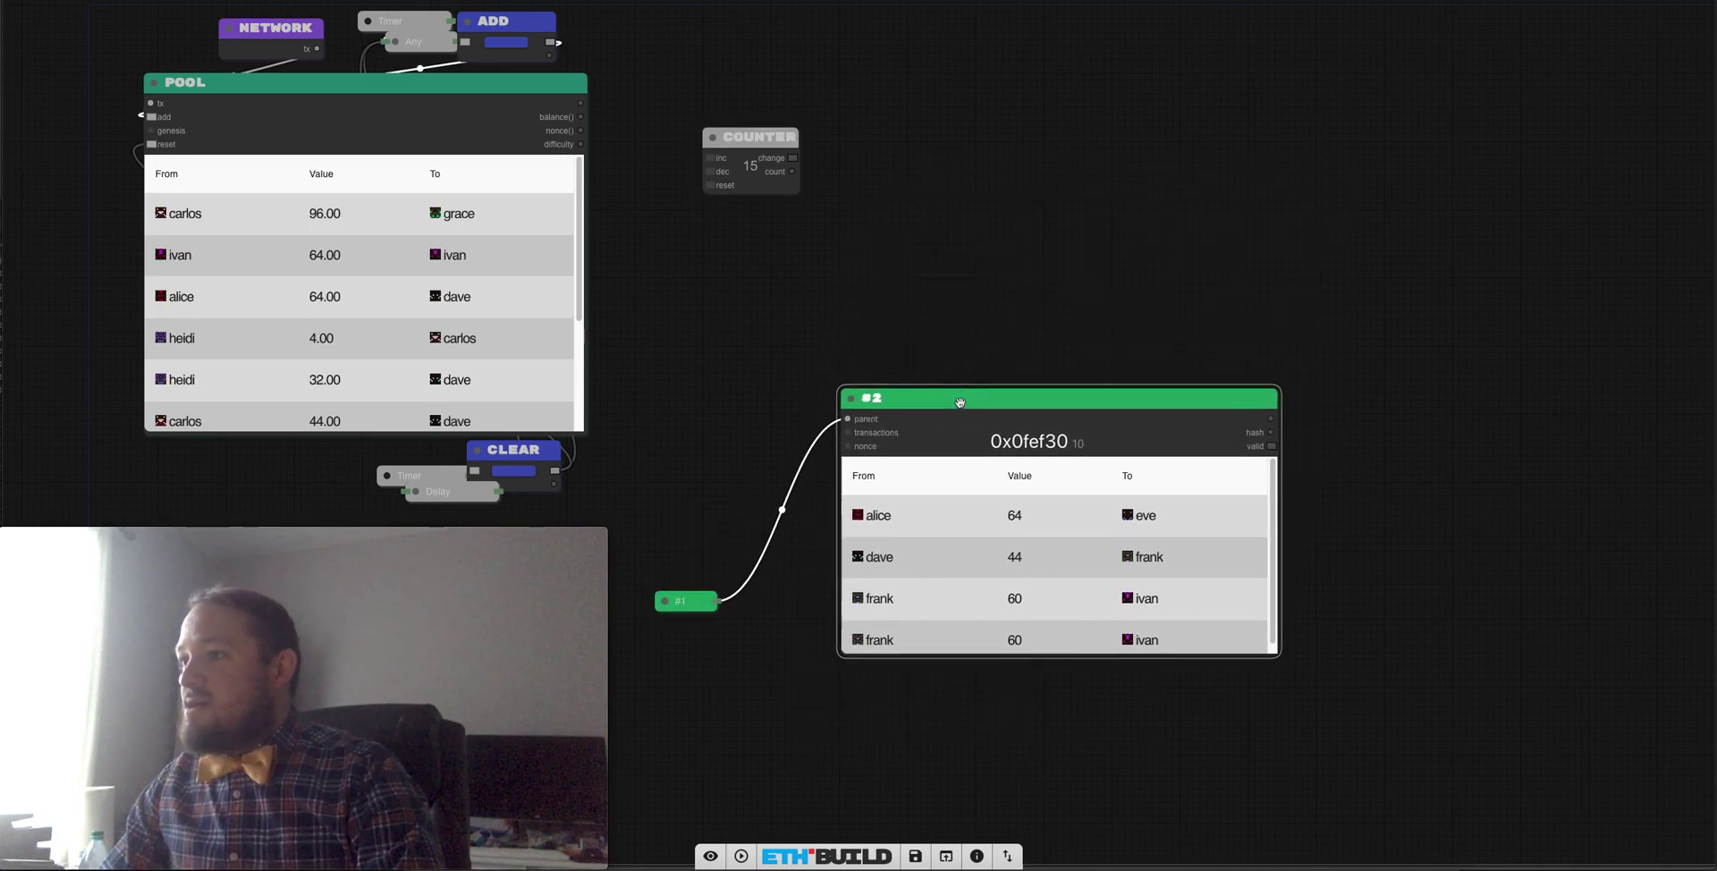
Add another Special/Block node and place it above block #2.
double_click(1008, 309)
text(bloc)
key(Down)
key(Down)
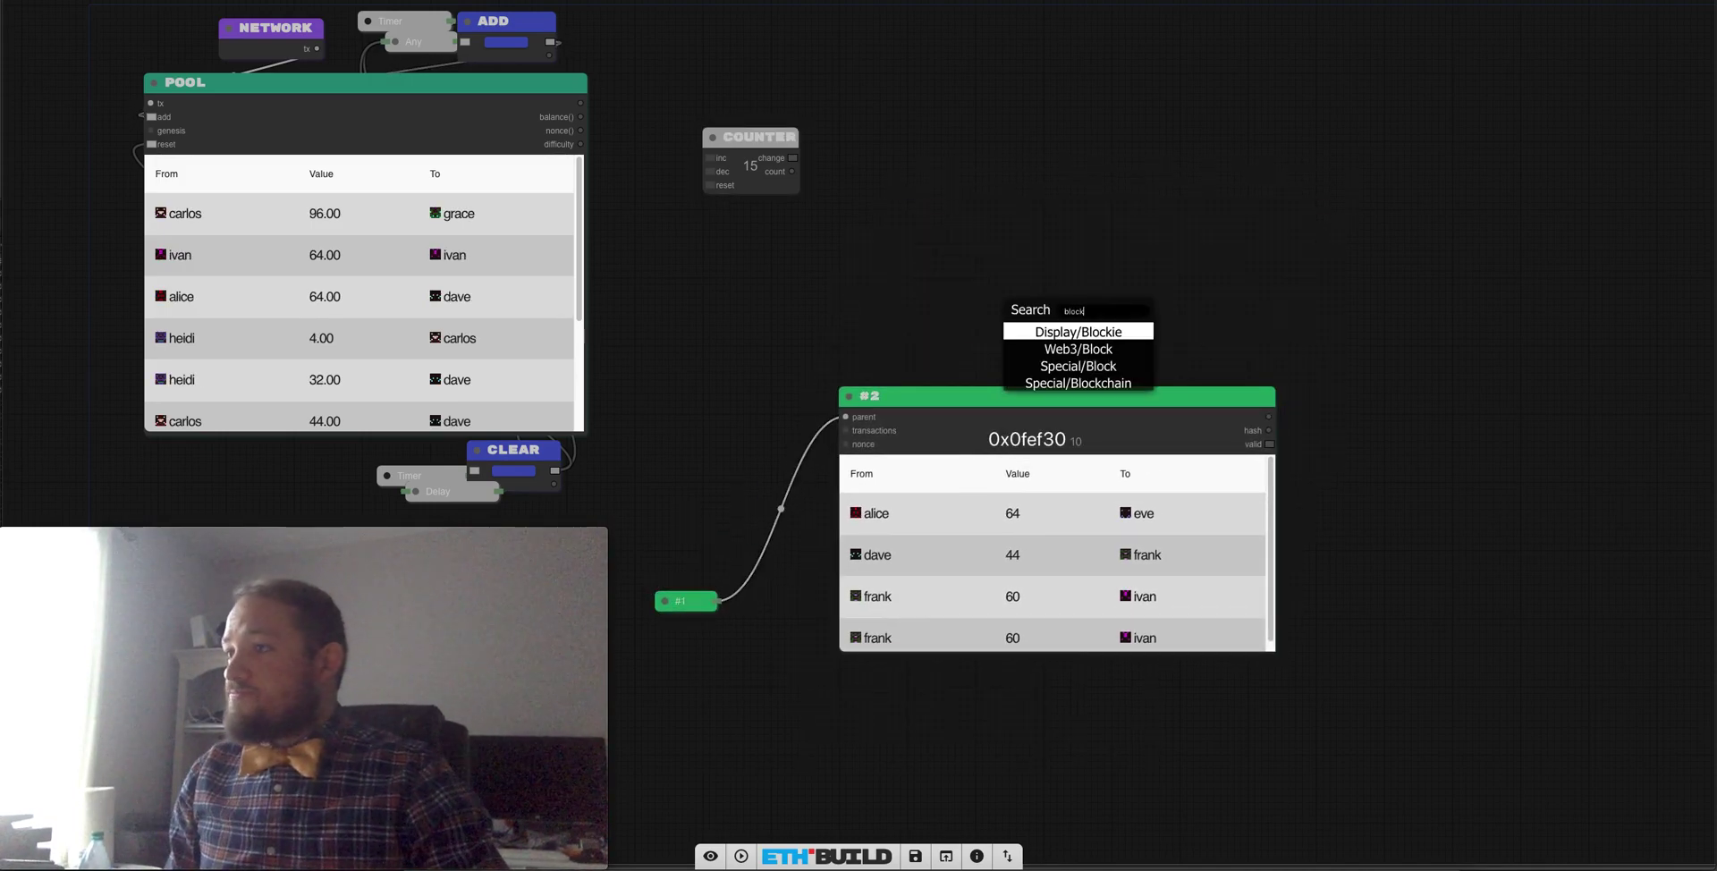
key(Return)
drag(1070, 303, 1035, 82)
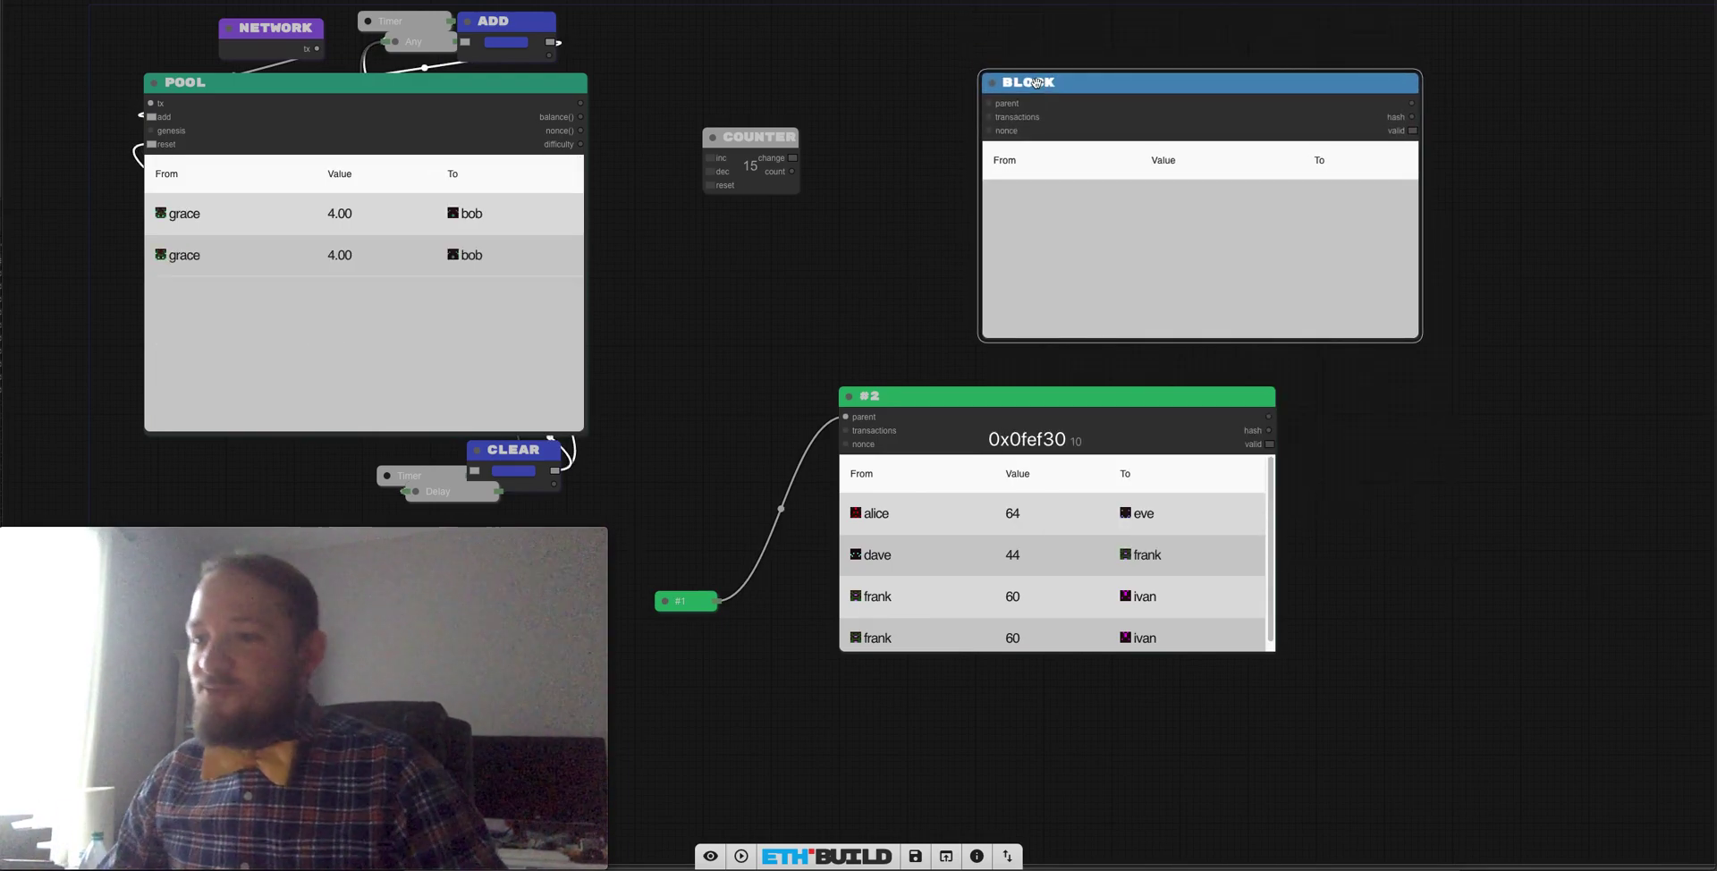
Edit the difficulty property of the new Block node.
right_click(1105, 73)
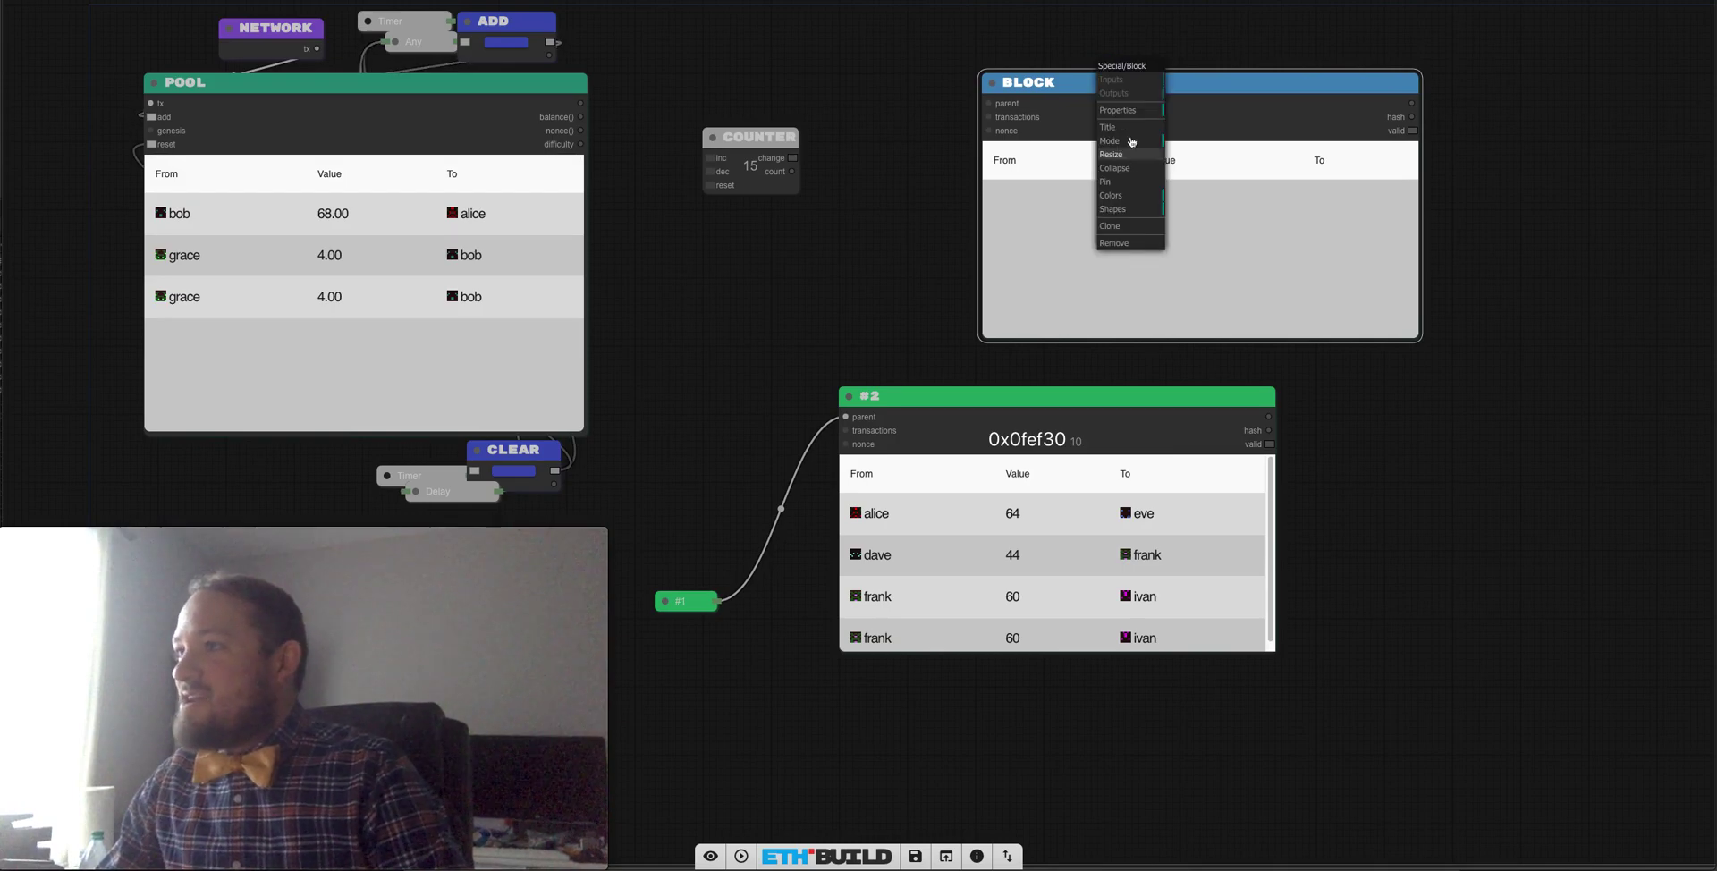
click(1133, 113)
click(1267, 146)
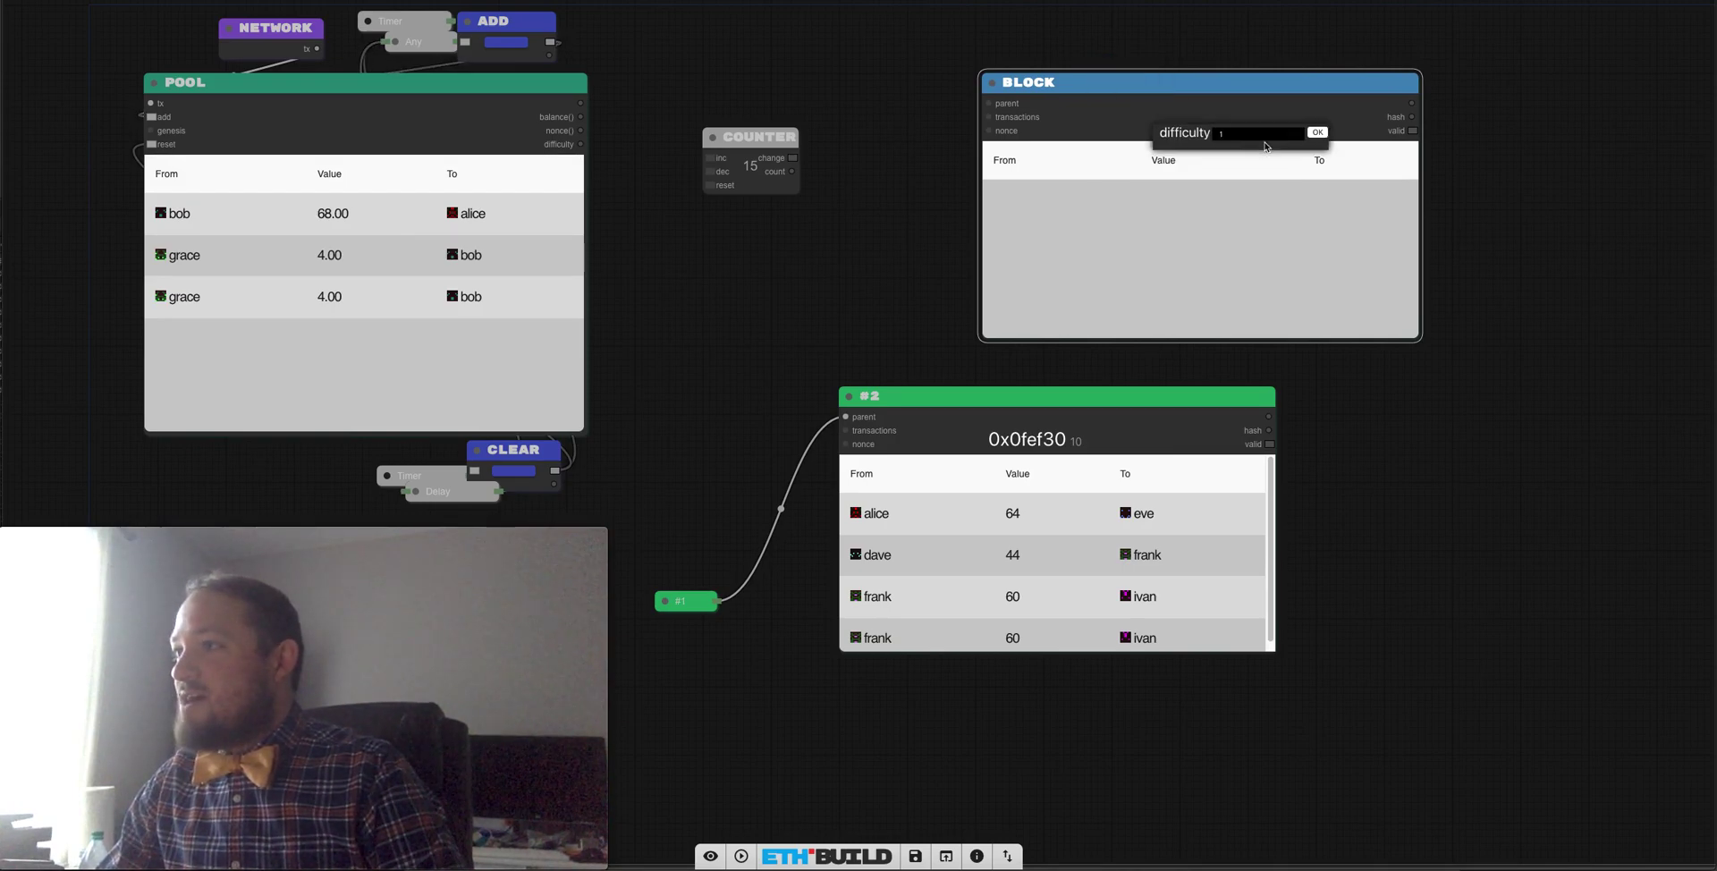
key(Return)
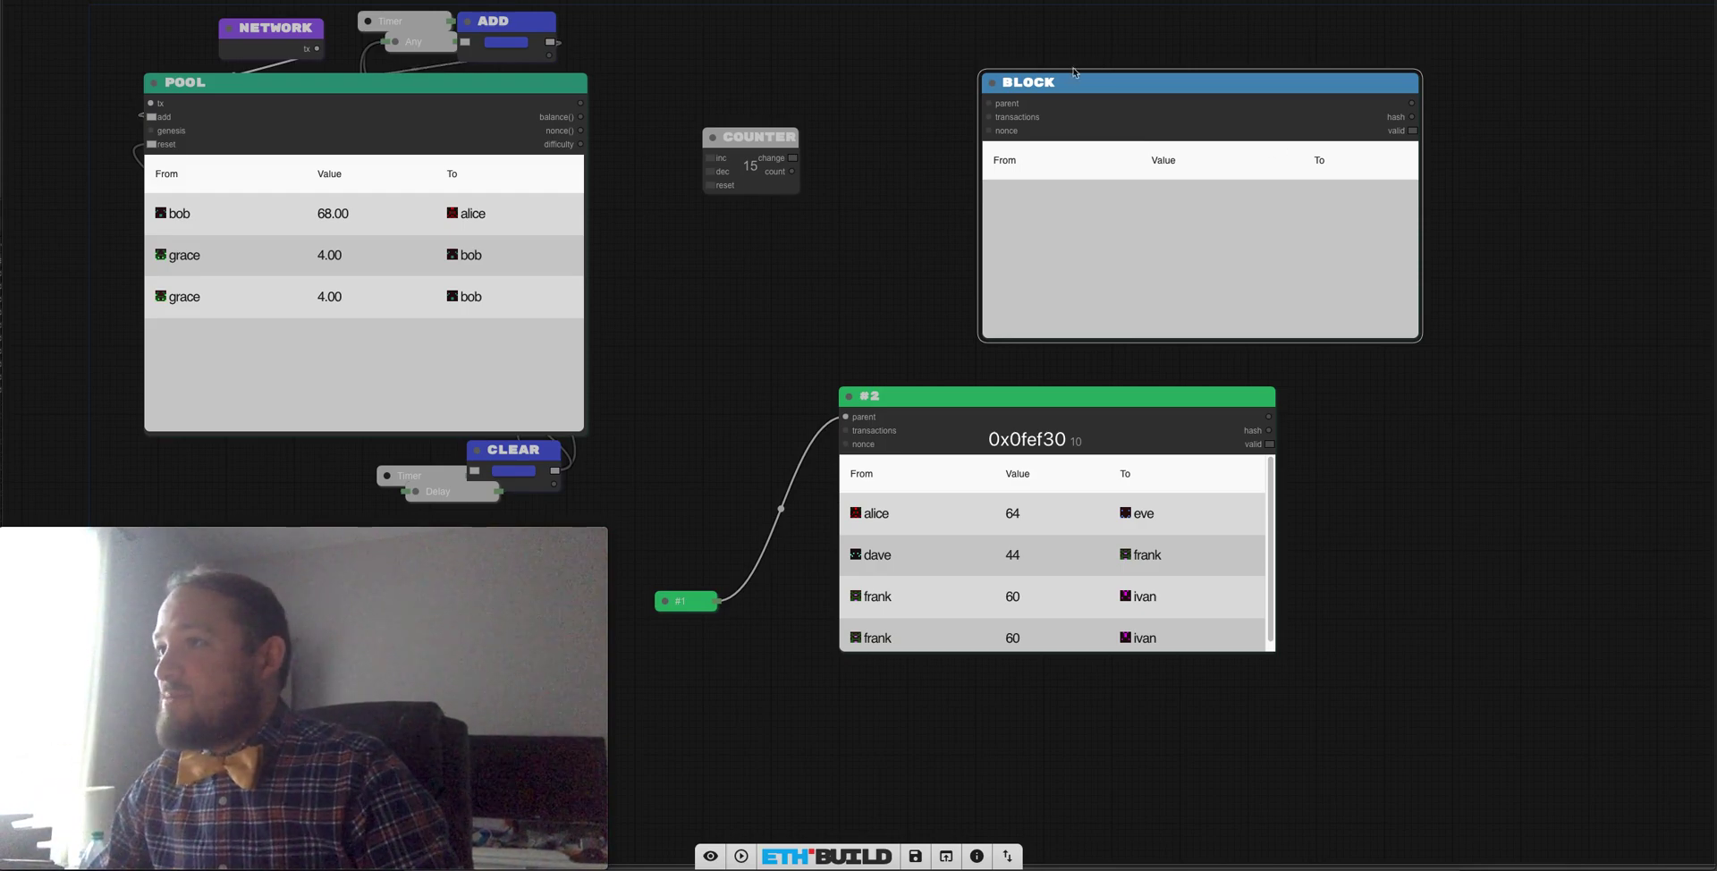
Connect block #2's output, the Pool's output and the Counter's count to the new block's parent, transactions and nonce inputs.
drag(1269, 416, 1002, 89)
drag(581, 103, 978, 122)
drag(792, 171, 978, 131)
drag(712, 171, 827, 156)
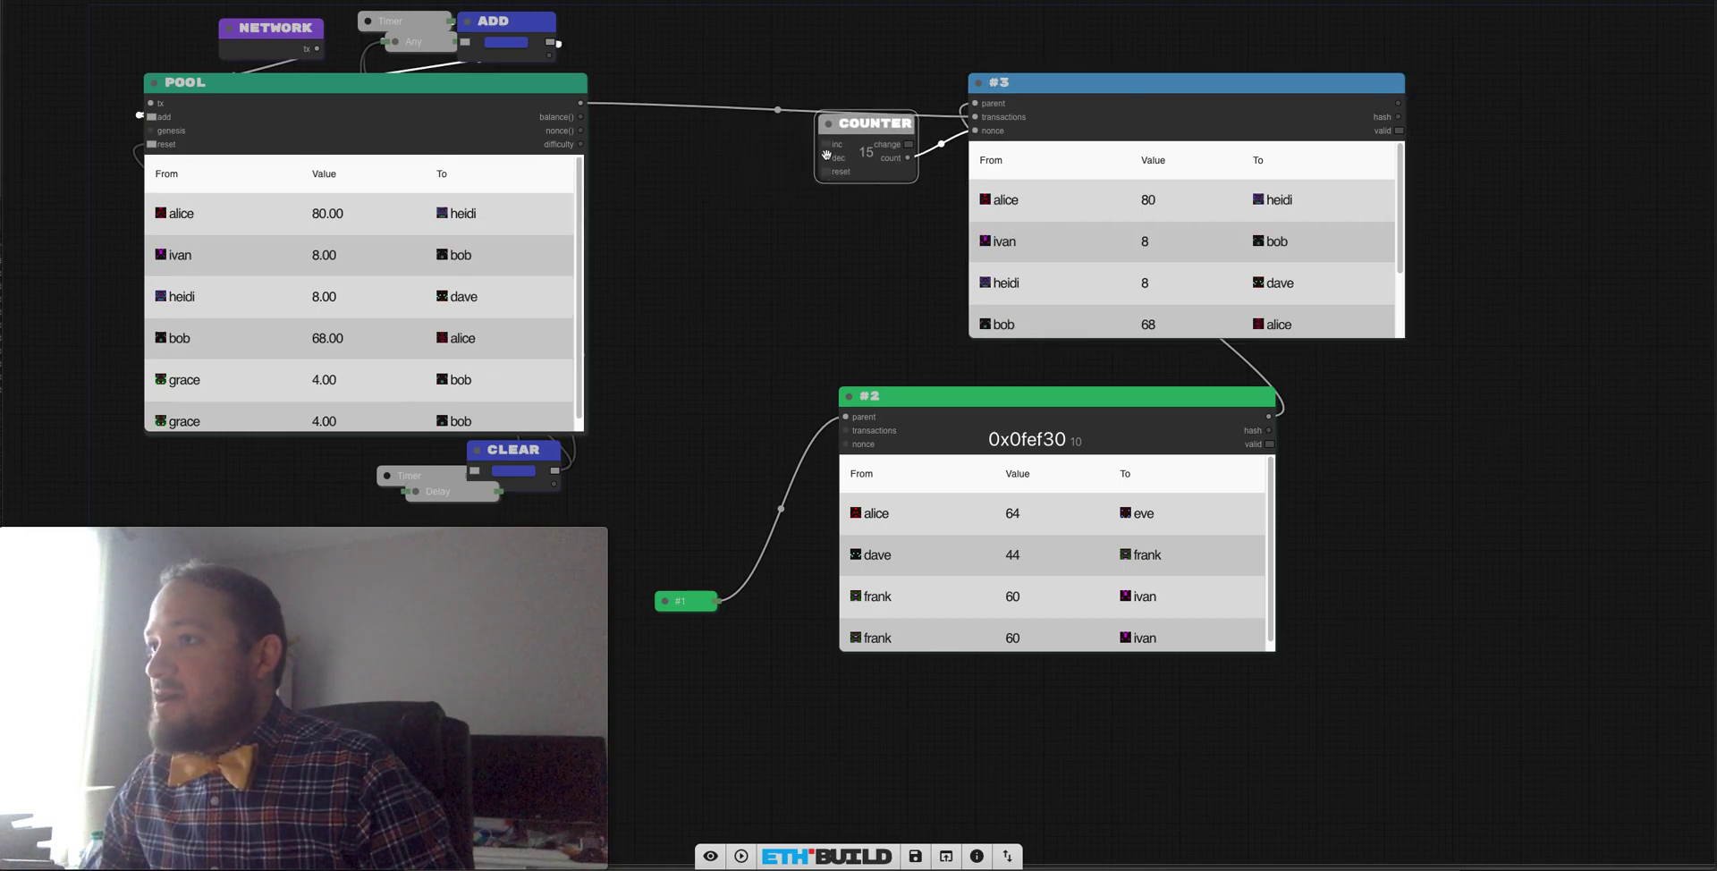
Add a Control/Timer node and connect its output to the Counter's inc input.
double_click(738, 153)
text(tim)
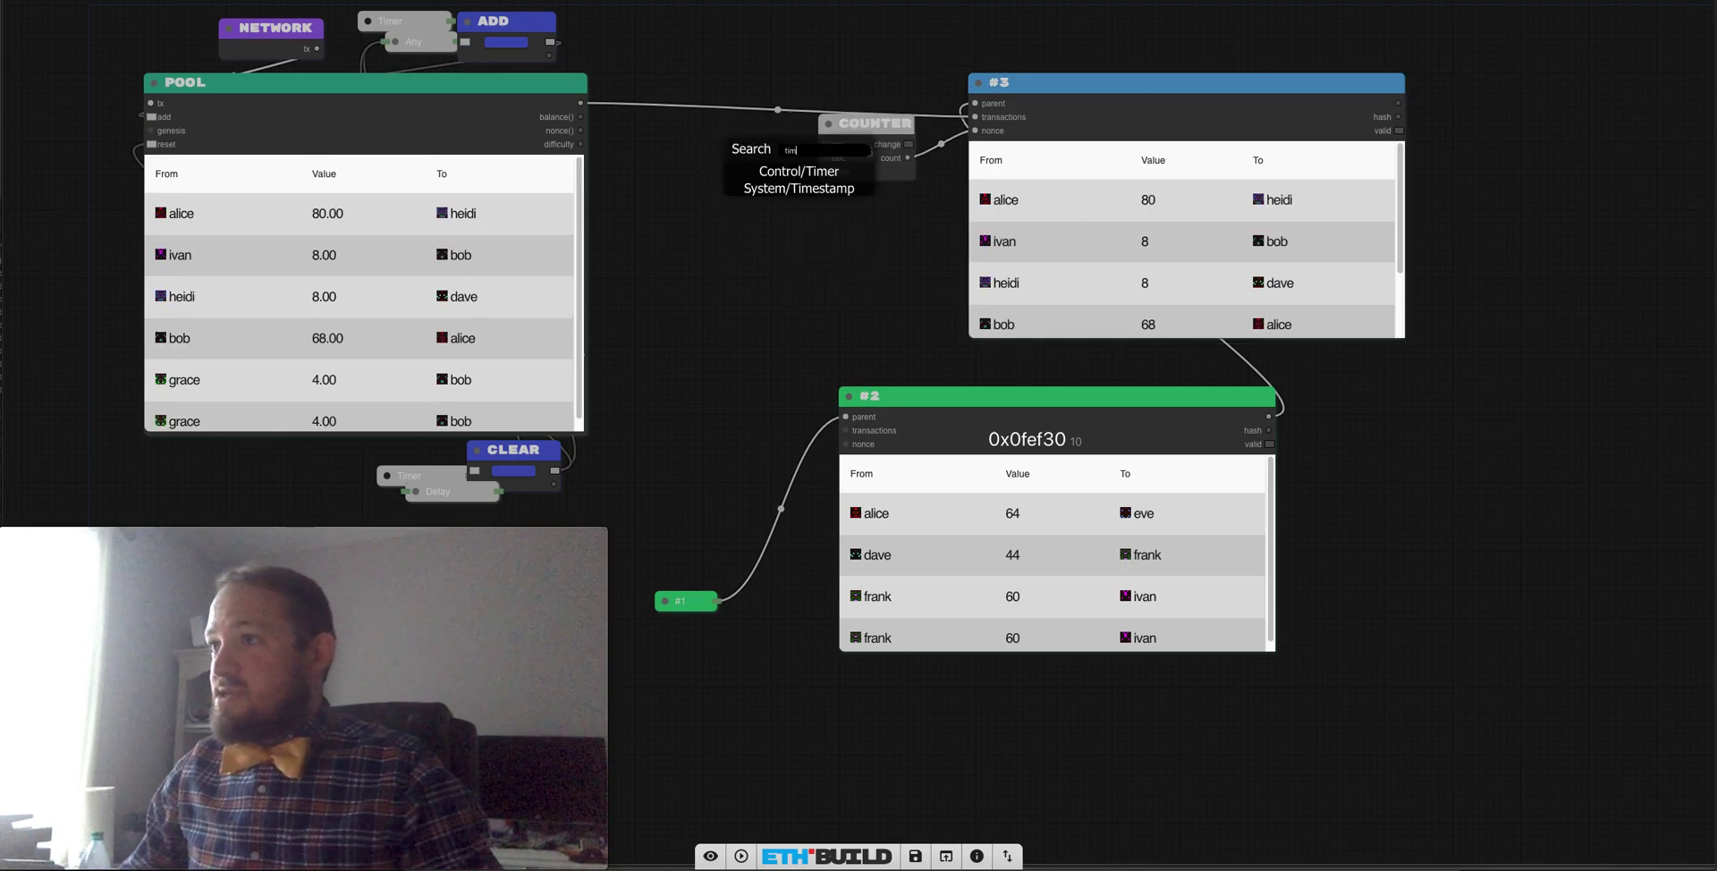
key(Return)
drag(775, 144, 827, 148)
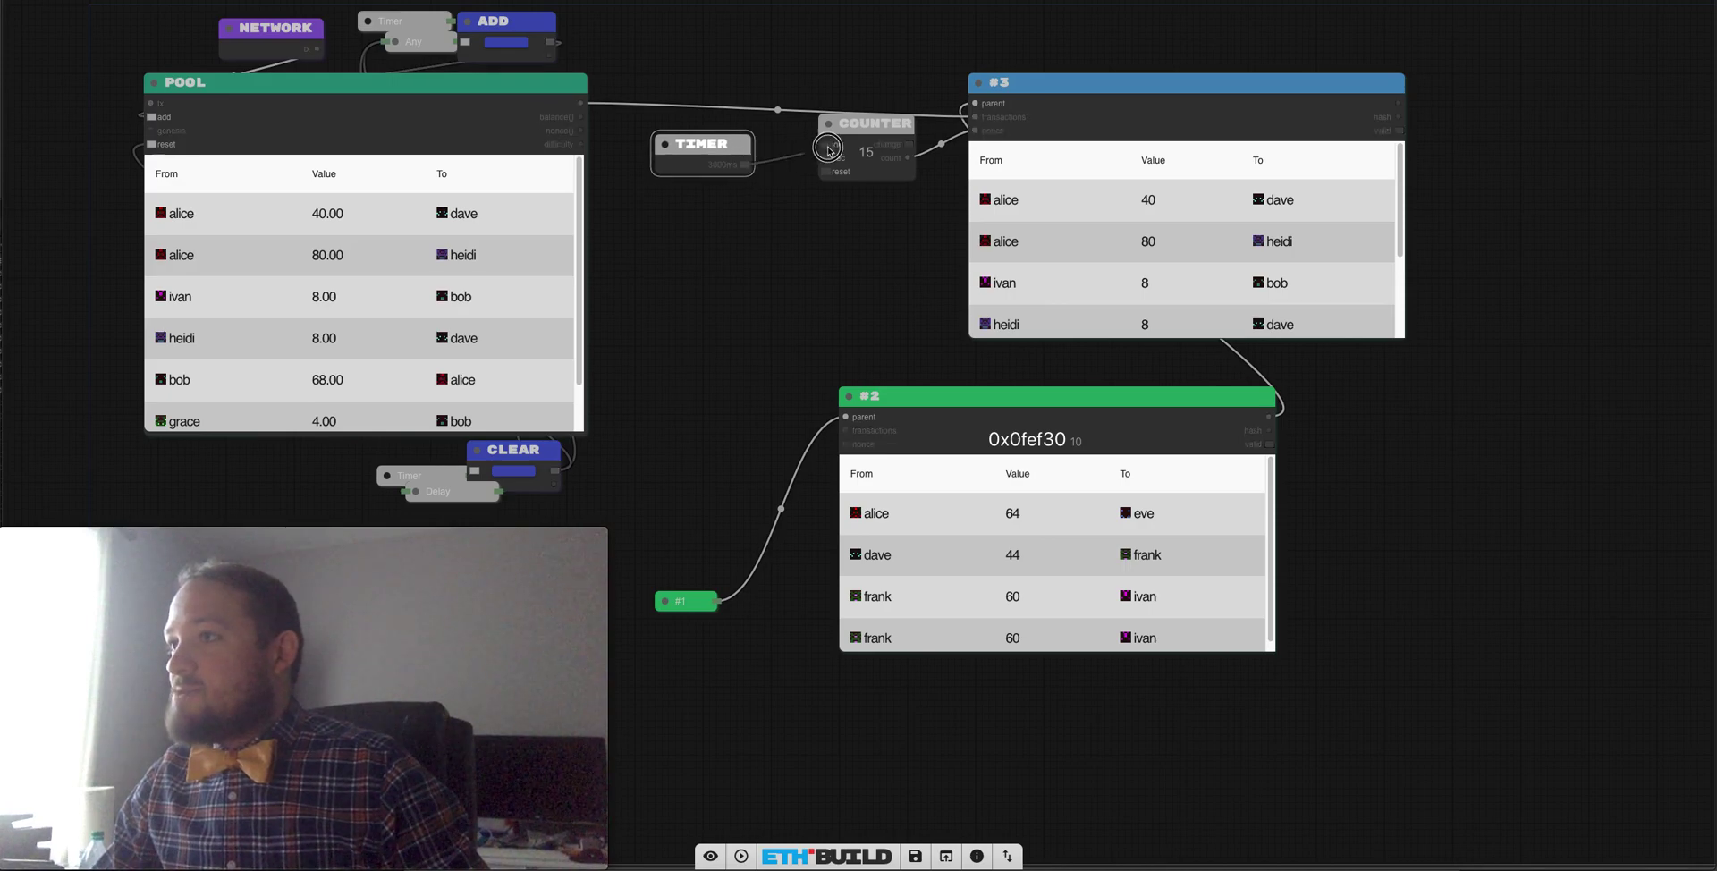
Set the Timer's interval to 250 ms.
right_click(716, 137)
click(737, 173)
click(886, 171)
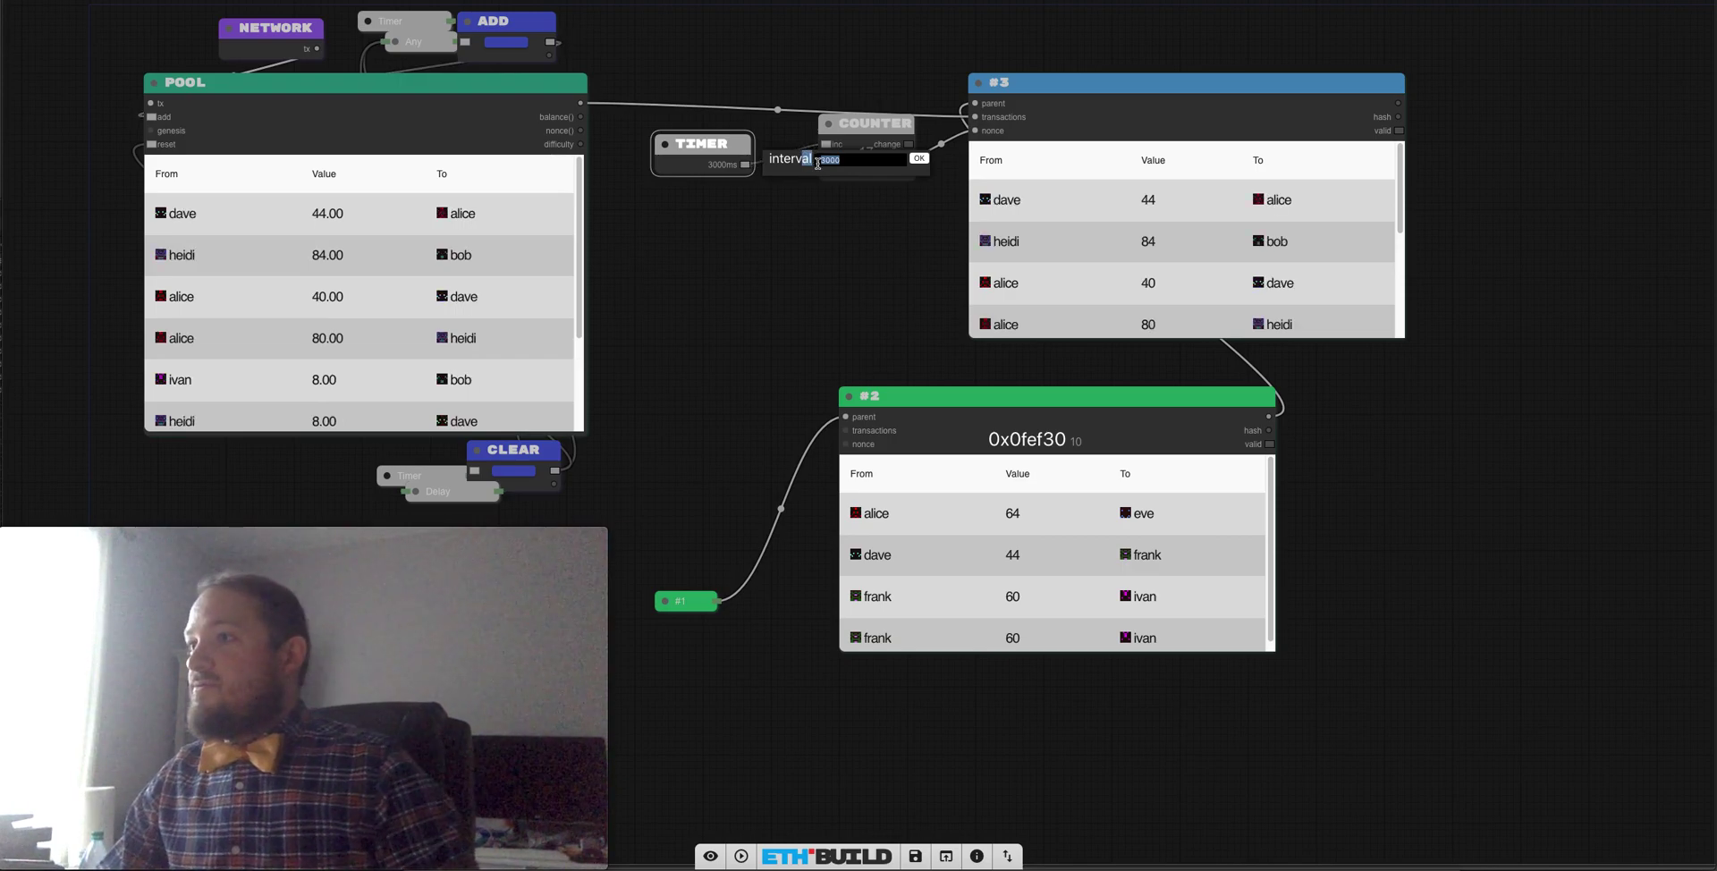
text(2590)
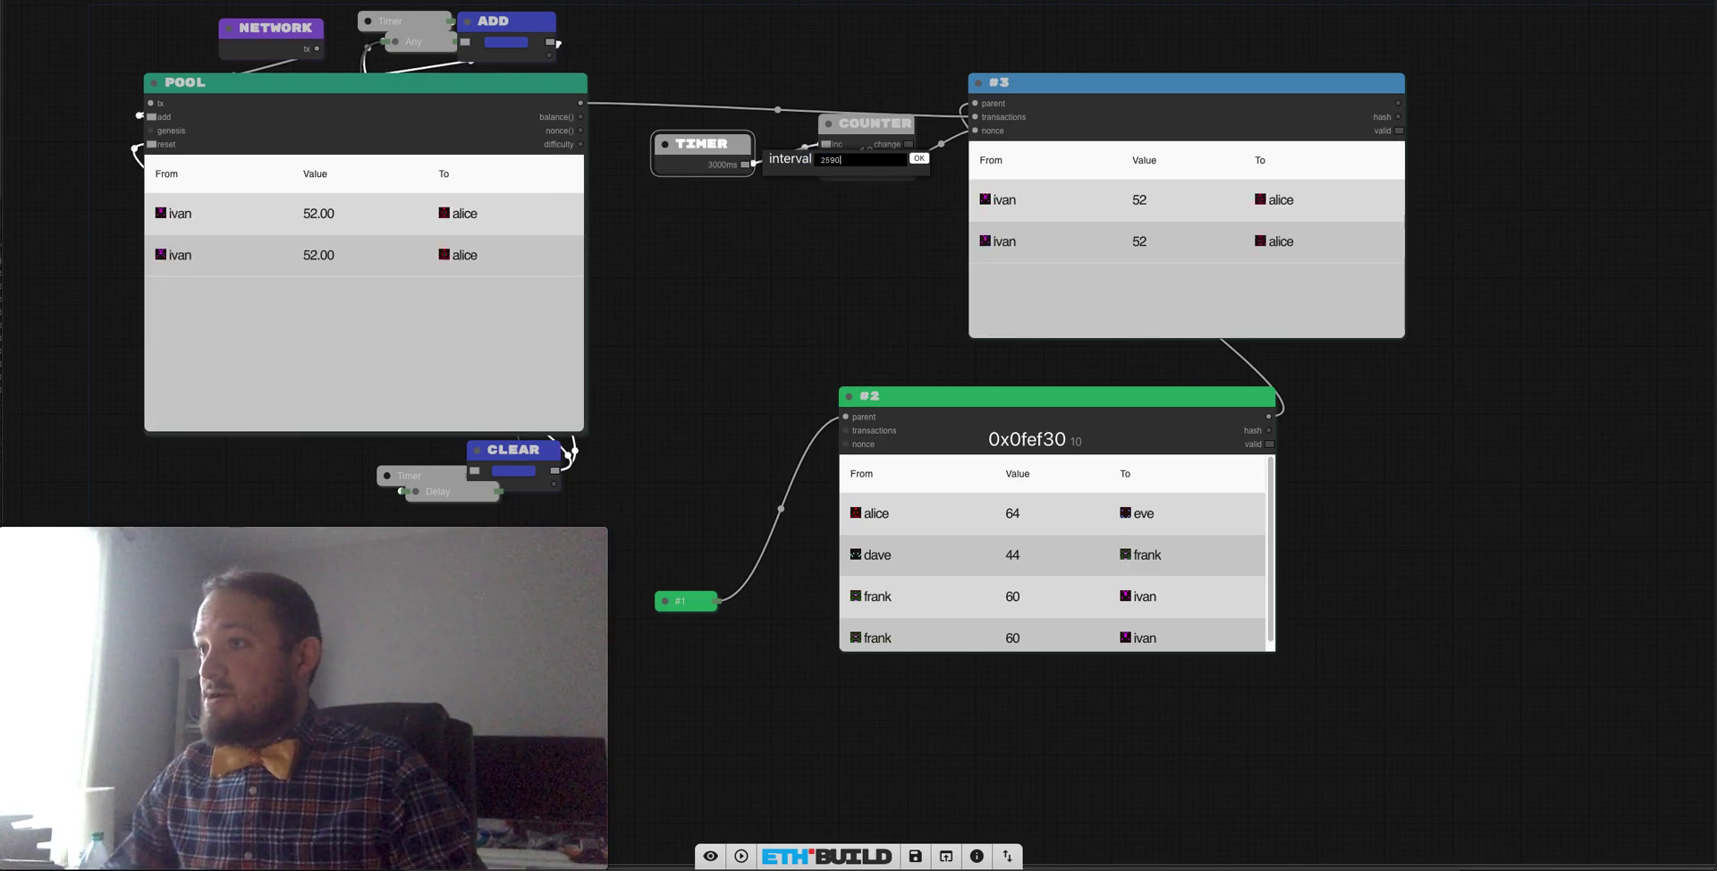
key(BackSpace)
key(BackSpace)
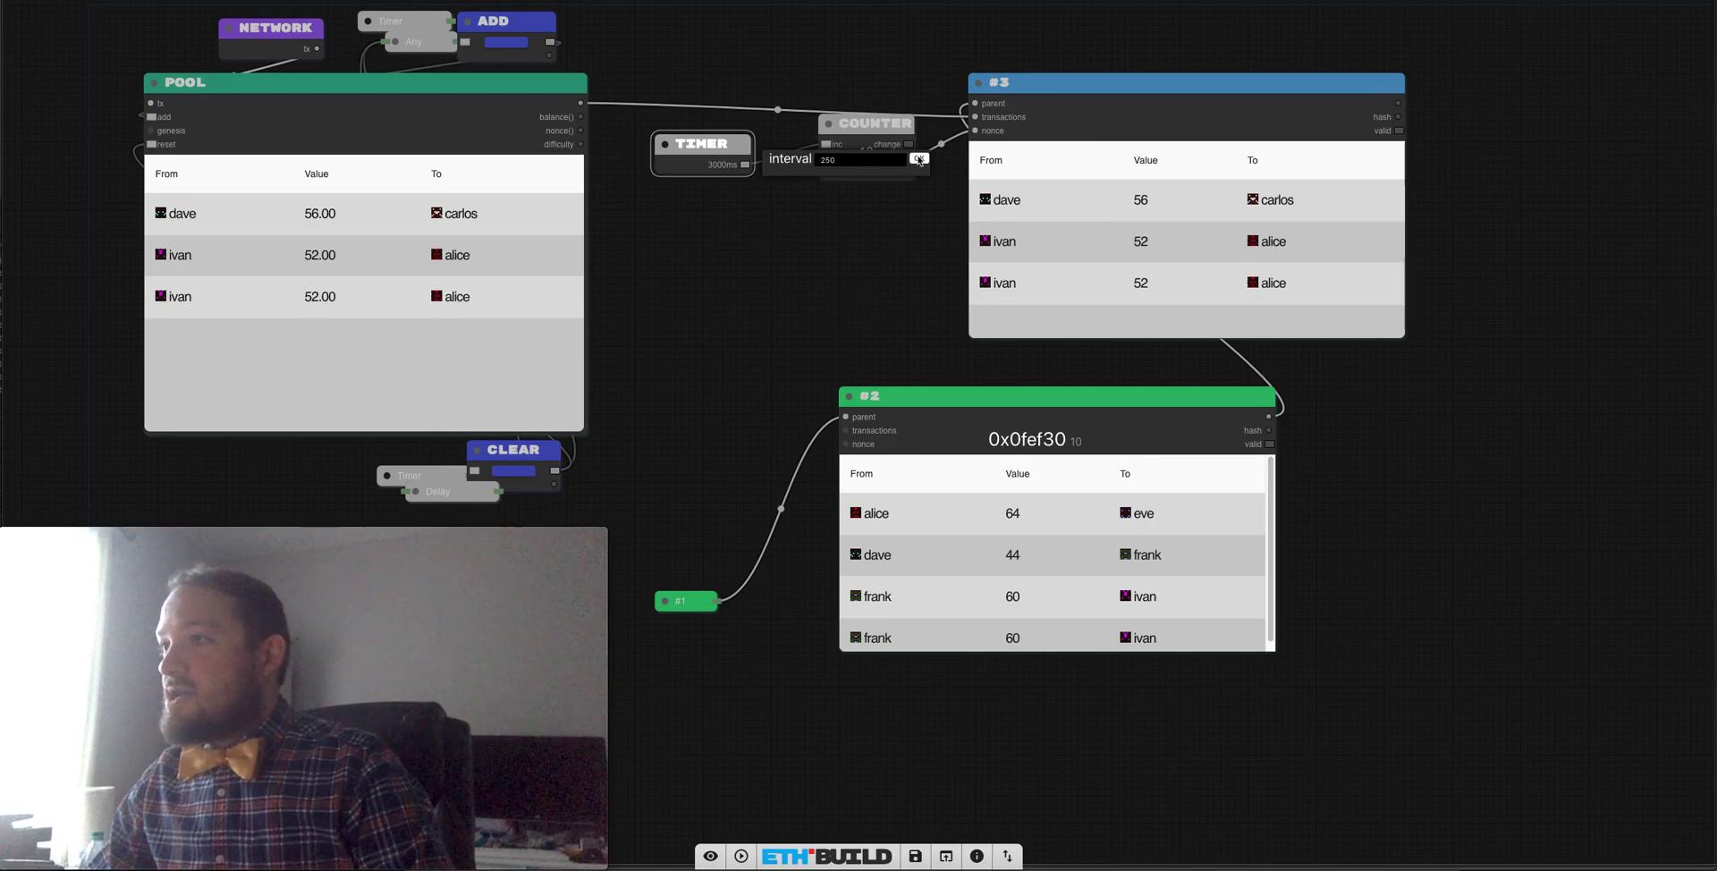
click(918, 159)
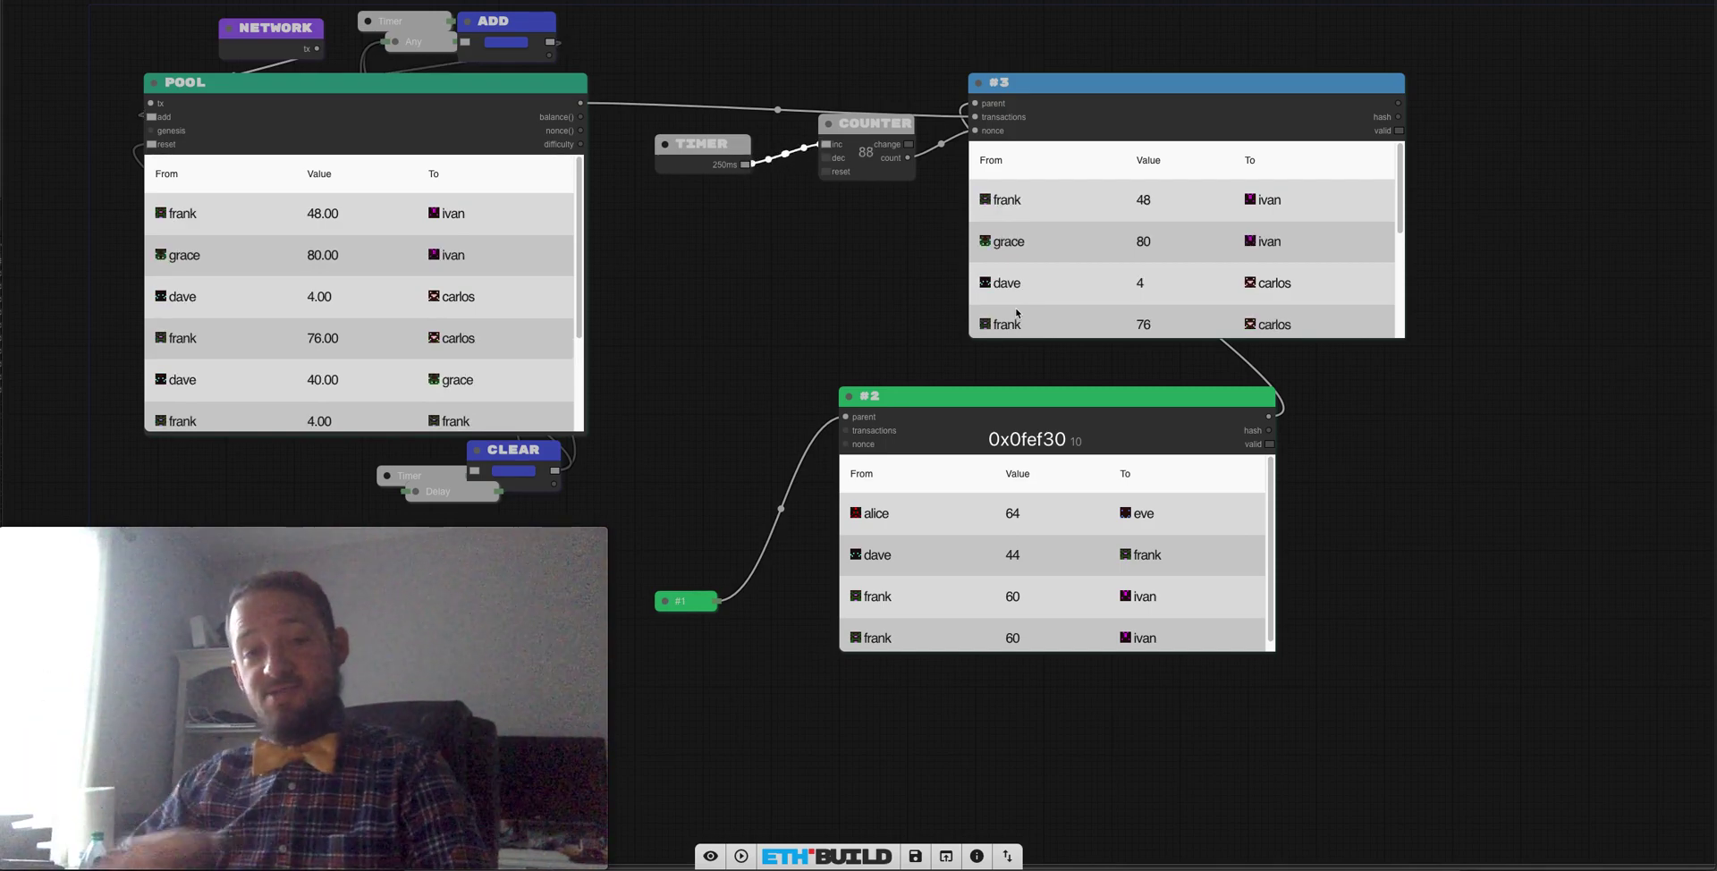
Display block #3's hash in a String node placed above the block.
drag(1061, 90, 1054, 97)
drag(722, 381, 643, 429)
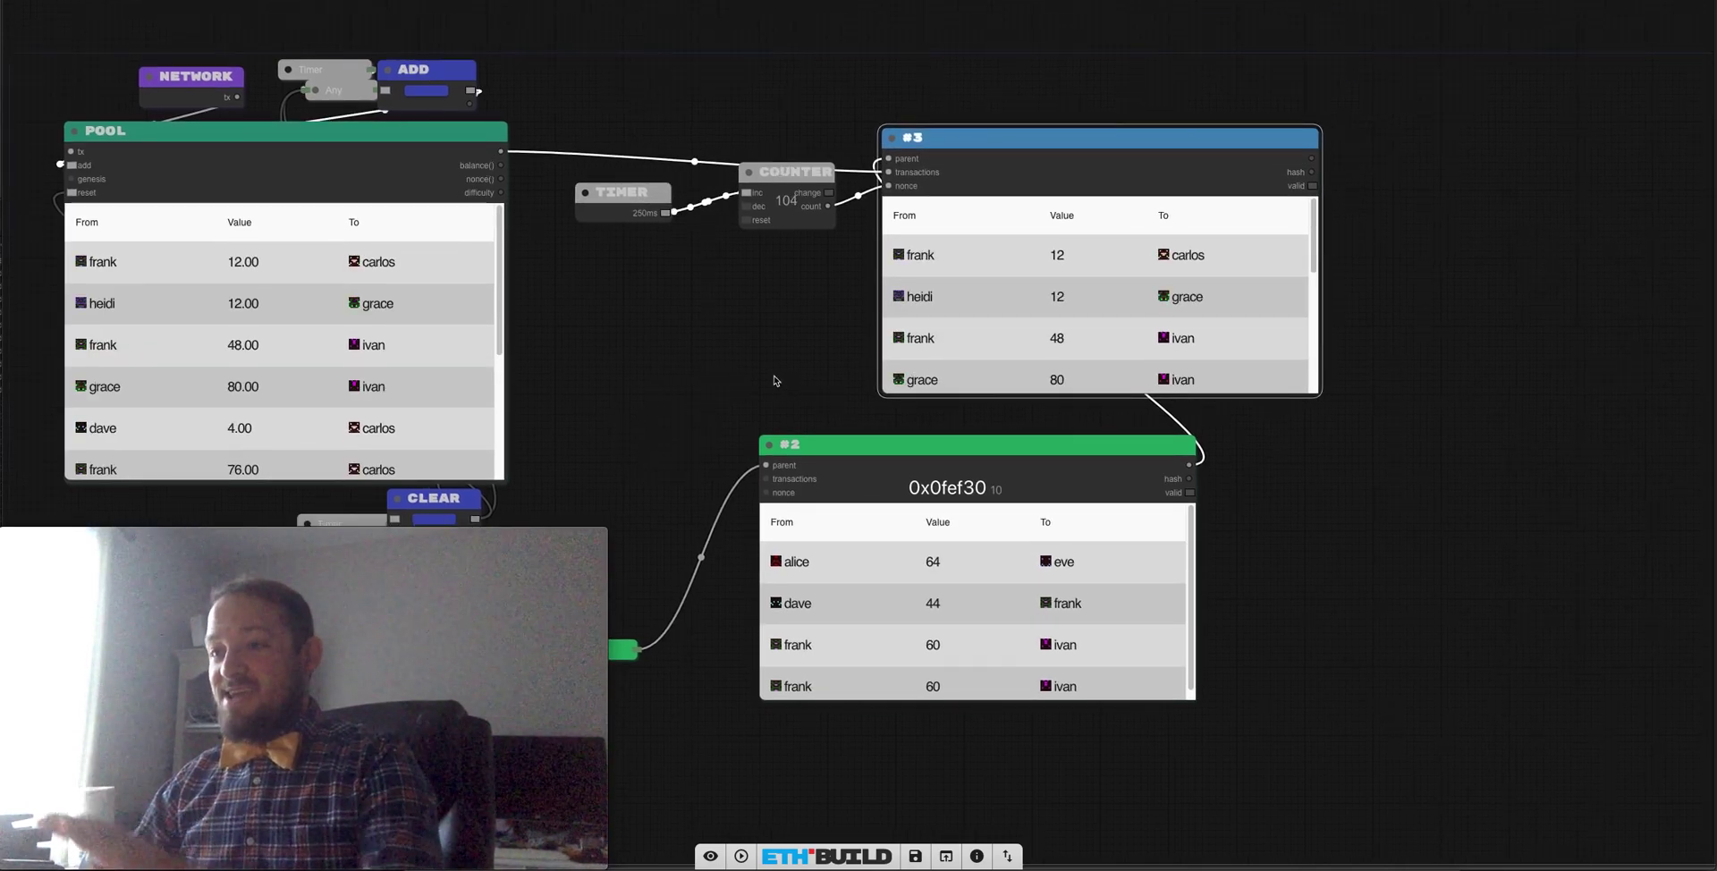
drag(773, 378, 842, 342)
click(1437, 461)
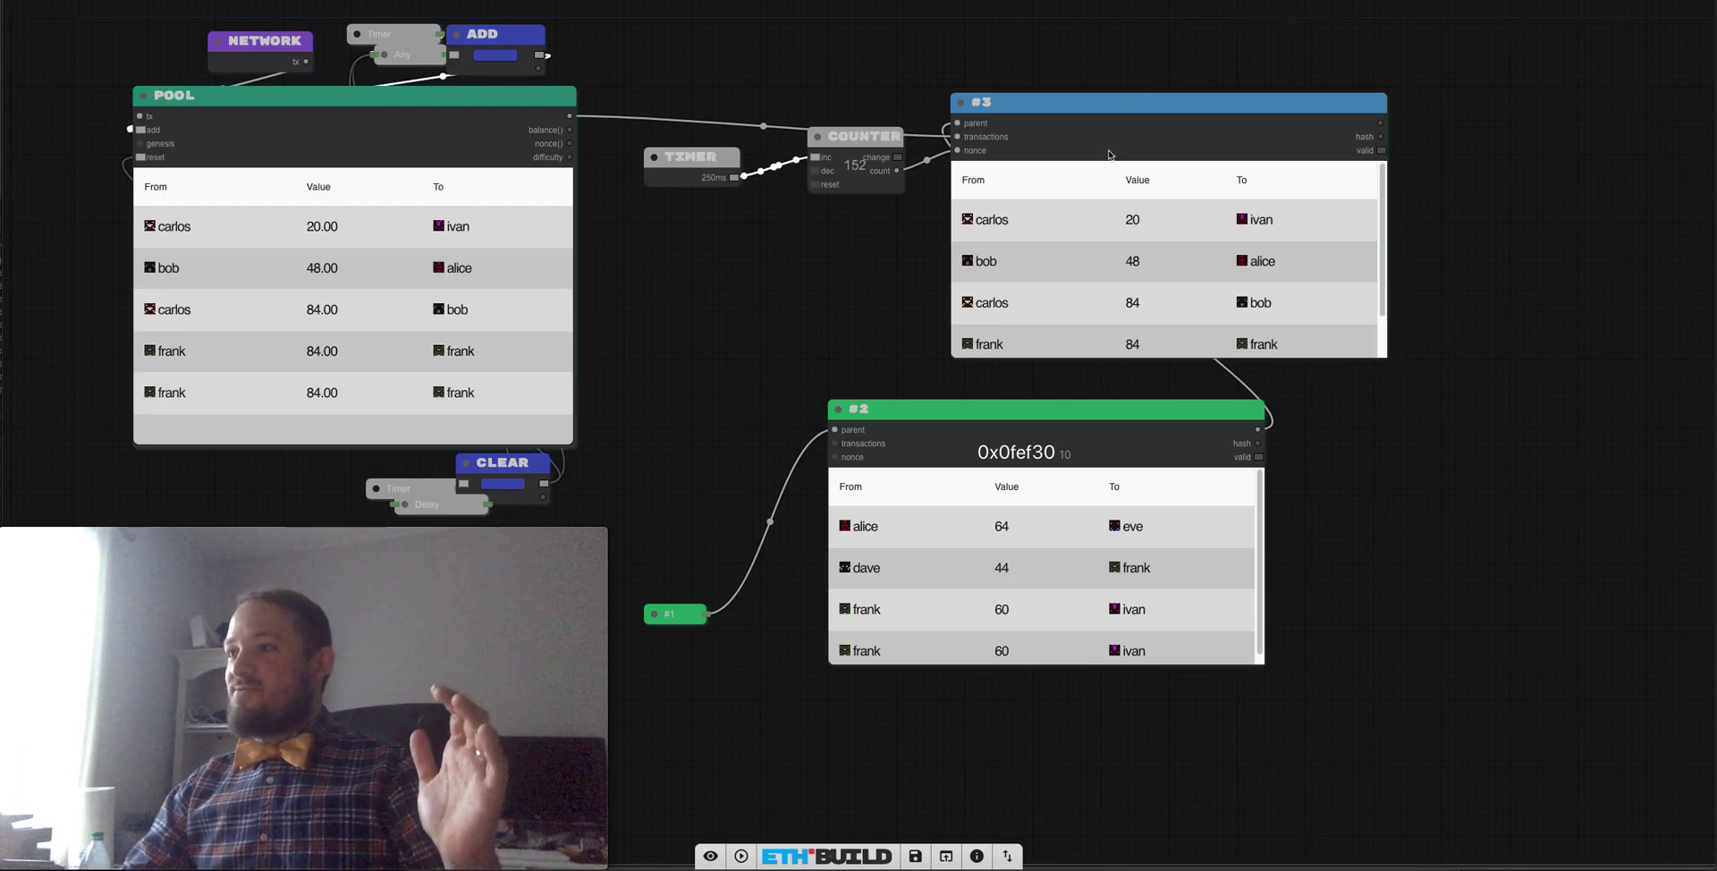
double_click(1379, 137)
drag(1487, 108, 944, 30)
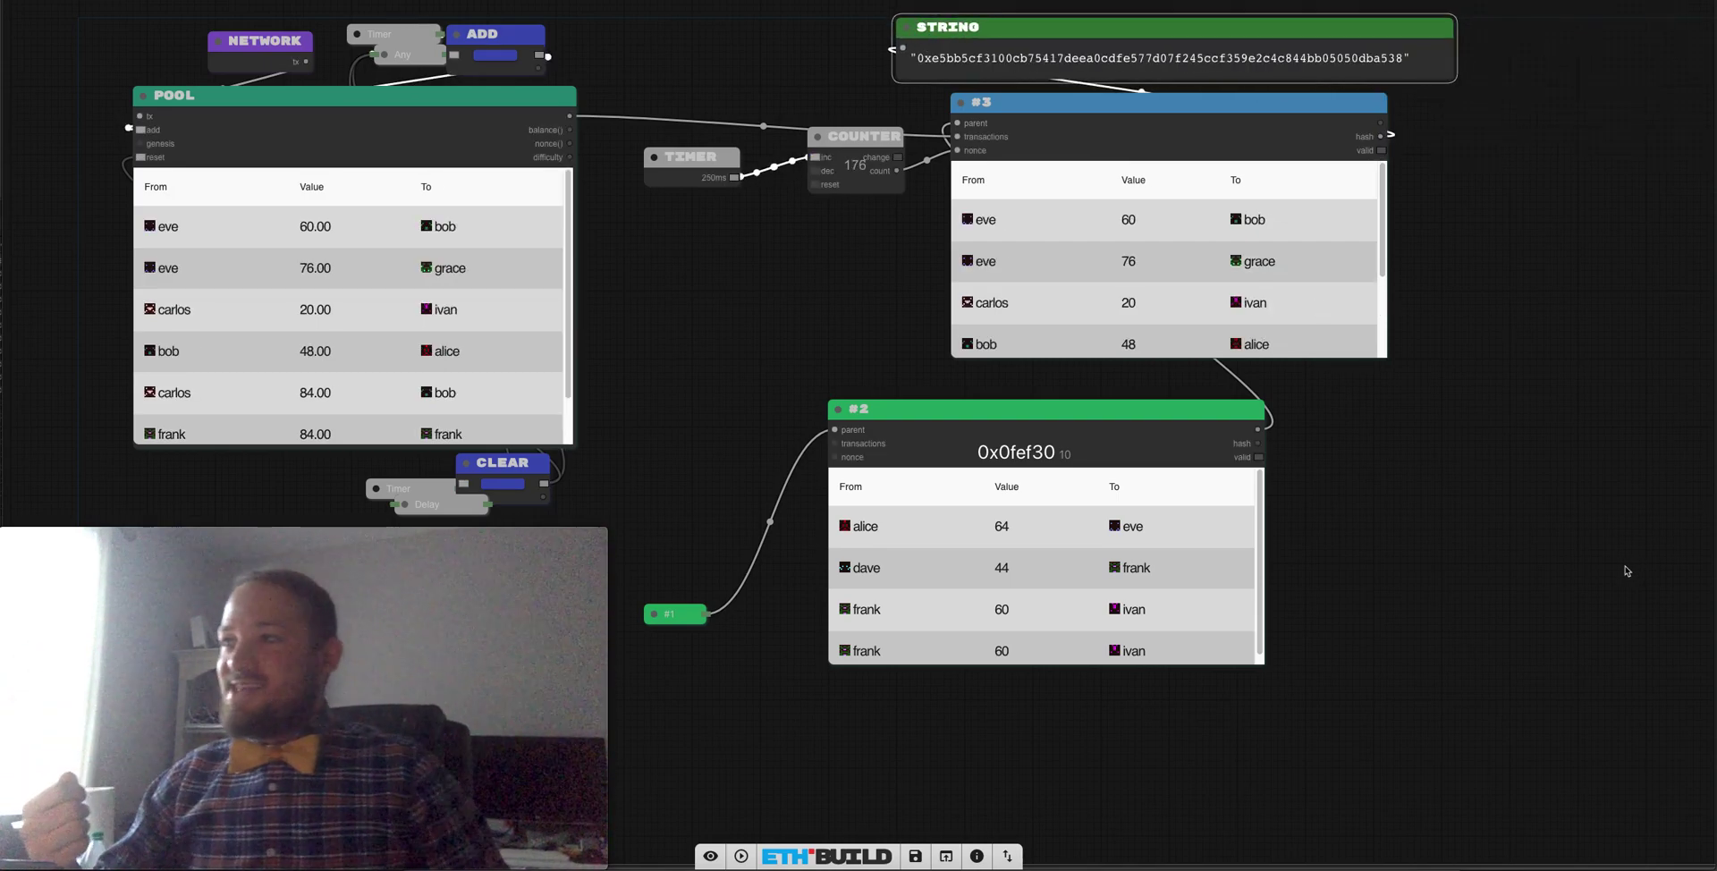
Delete the Counter and Timer nodes that feed block #3's nonce.
double_click(783, 293)
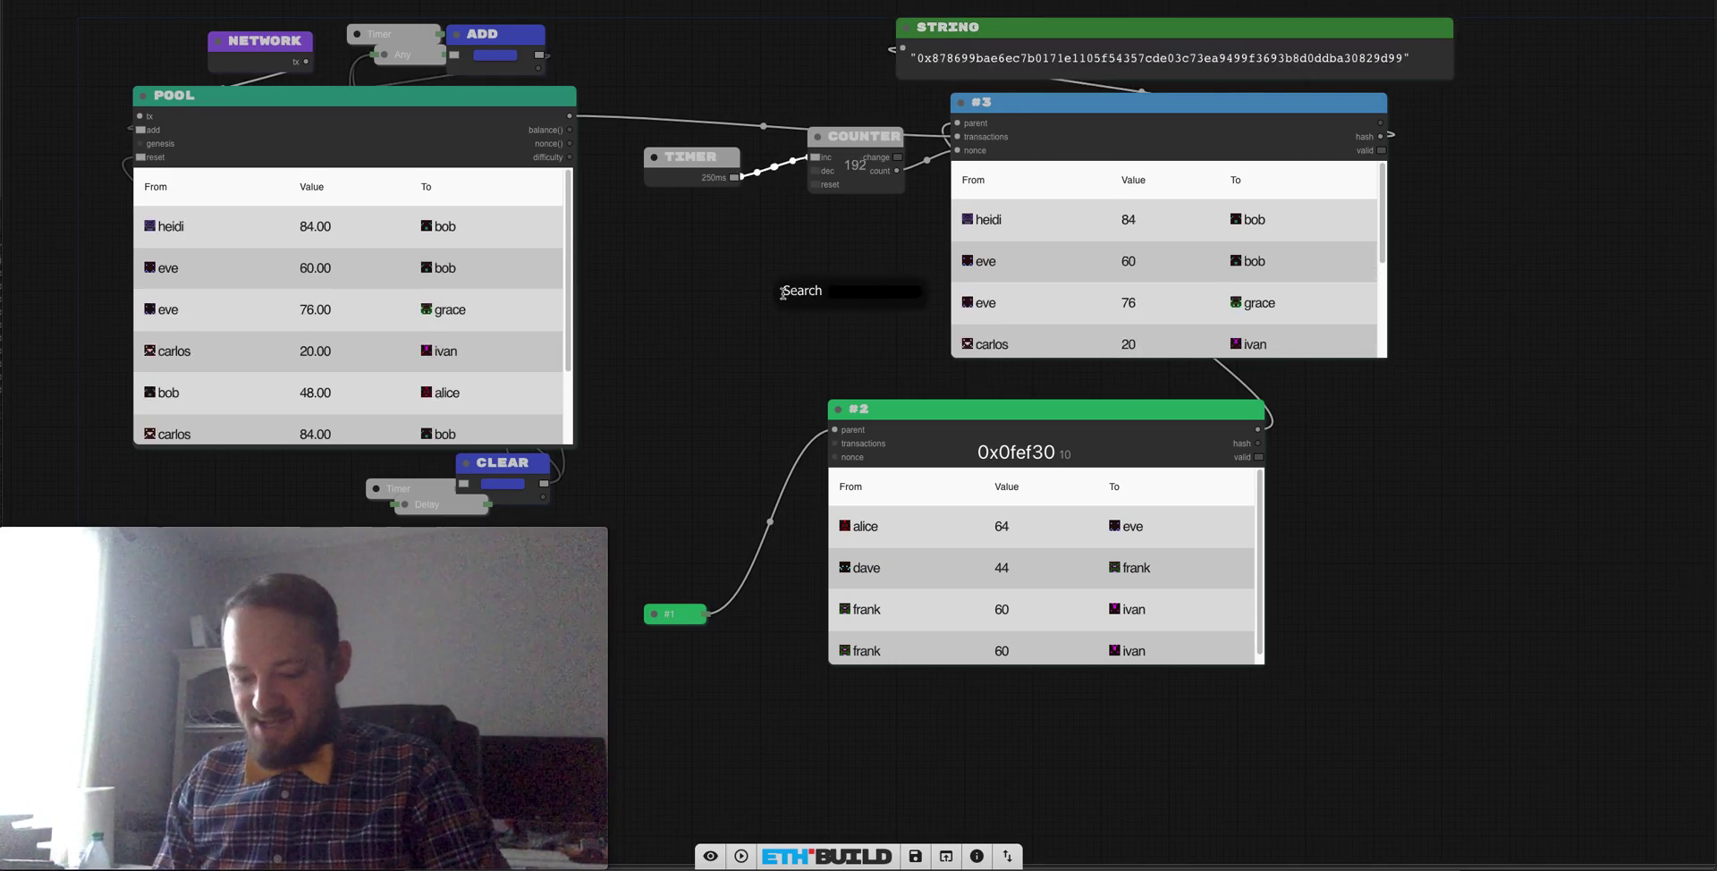
text(miner)
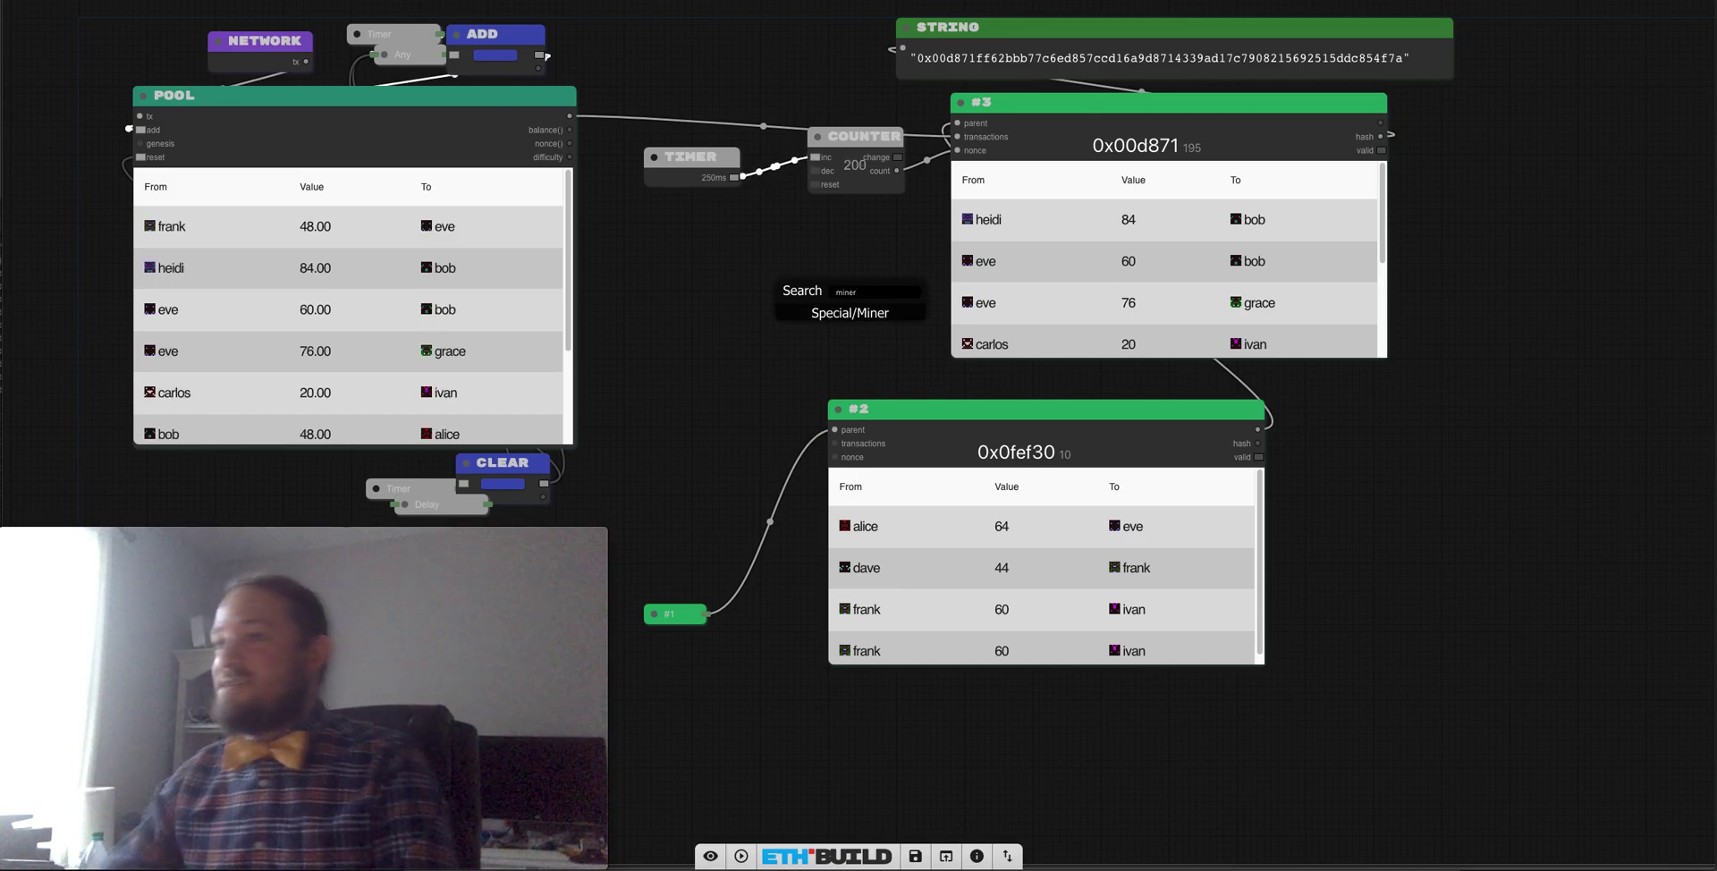
click(842, 136)
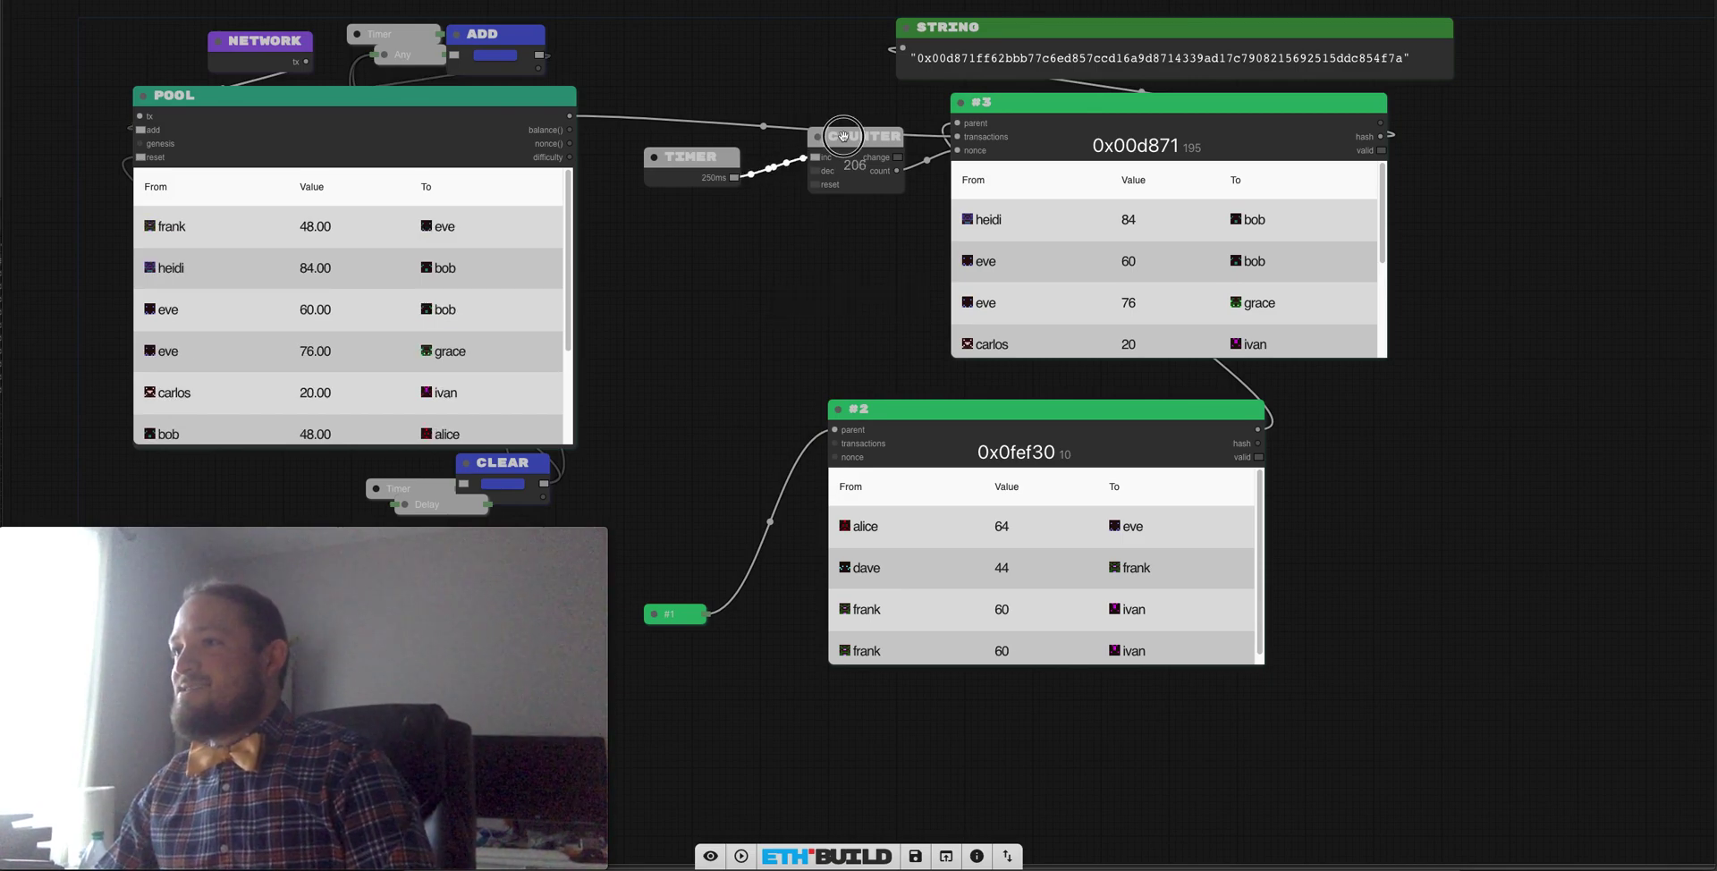
key(Delete)
click(697, 162)
key(Delete)
Collapse block #2 and stack it just above block #1, and move block #3 into its former area.
drag(1076, 100, 1084, 107)
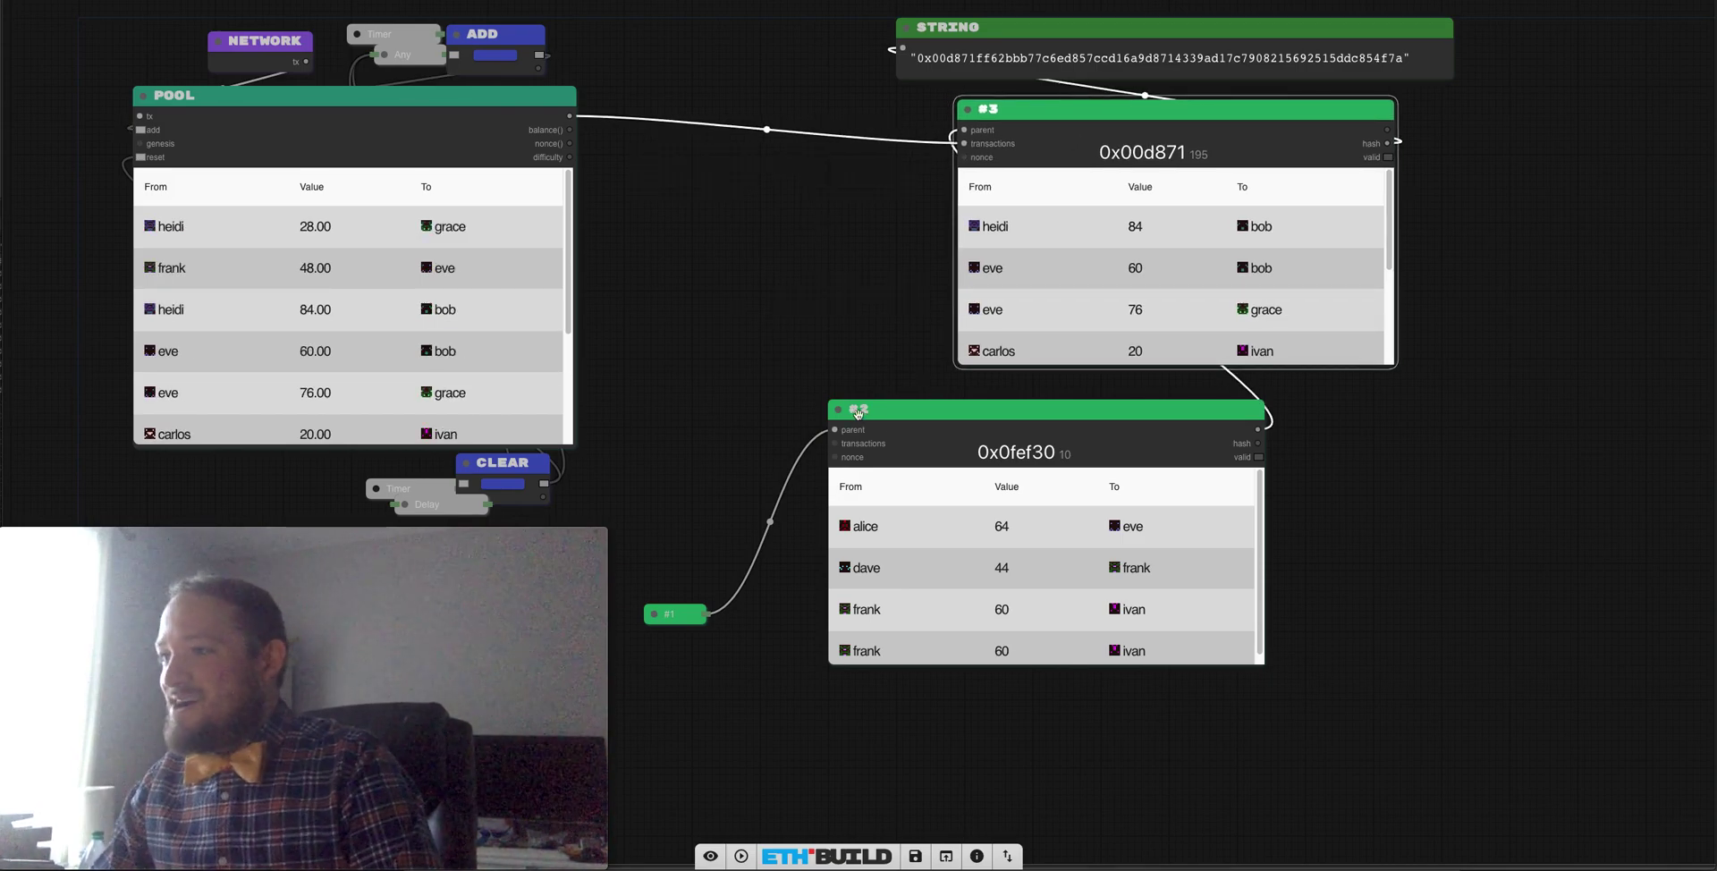
click(836, 412)
drag(836, 412, 646, 580)
drag(1192, 116, 1075, 279)
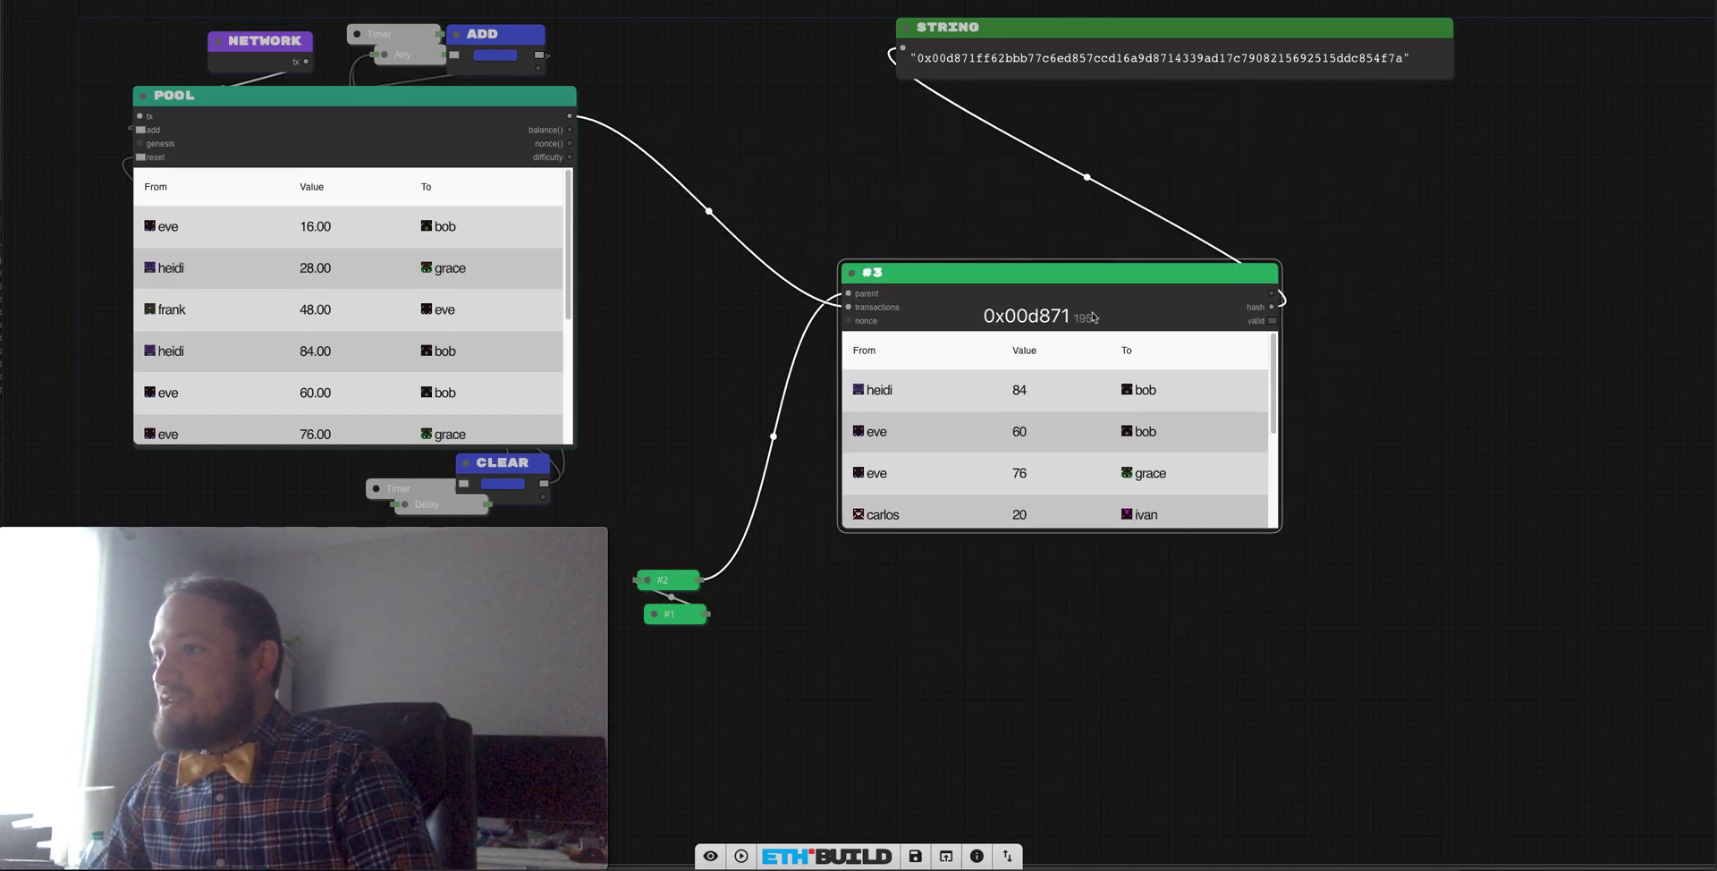
Delete the String node showing the hash and disconnect the Pool from block #3's transactions input.
click(951, 25)
key(Delete)
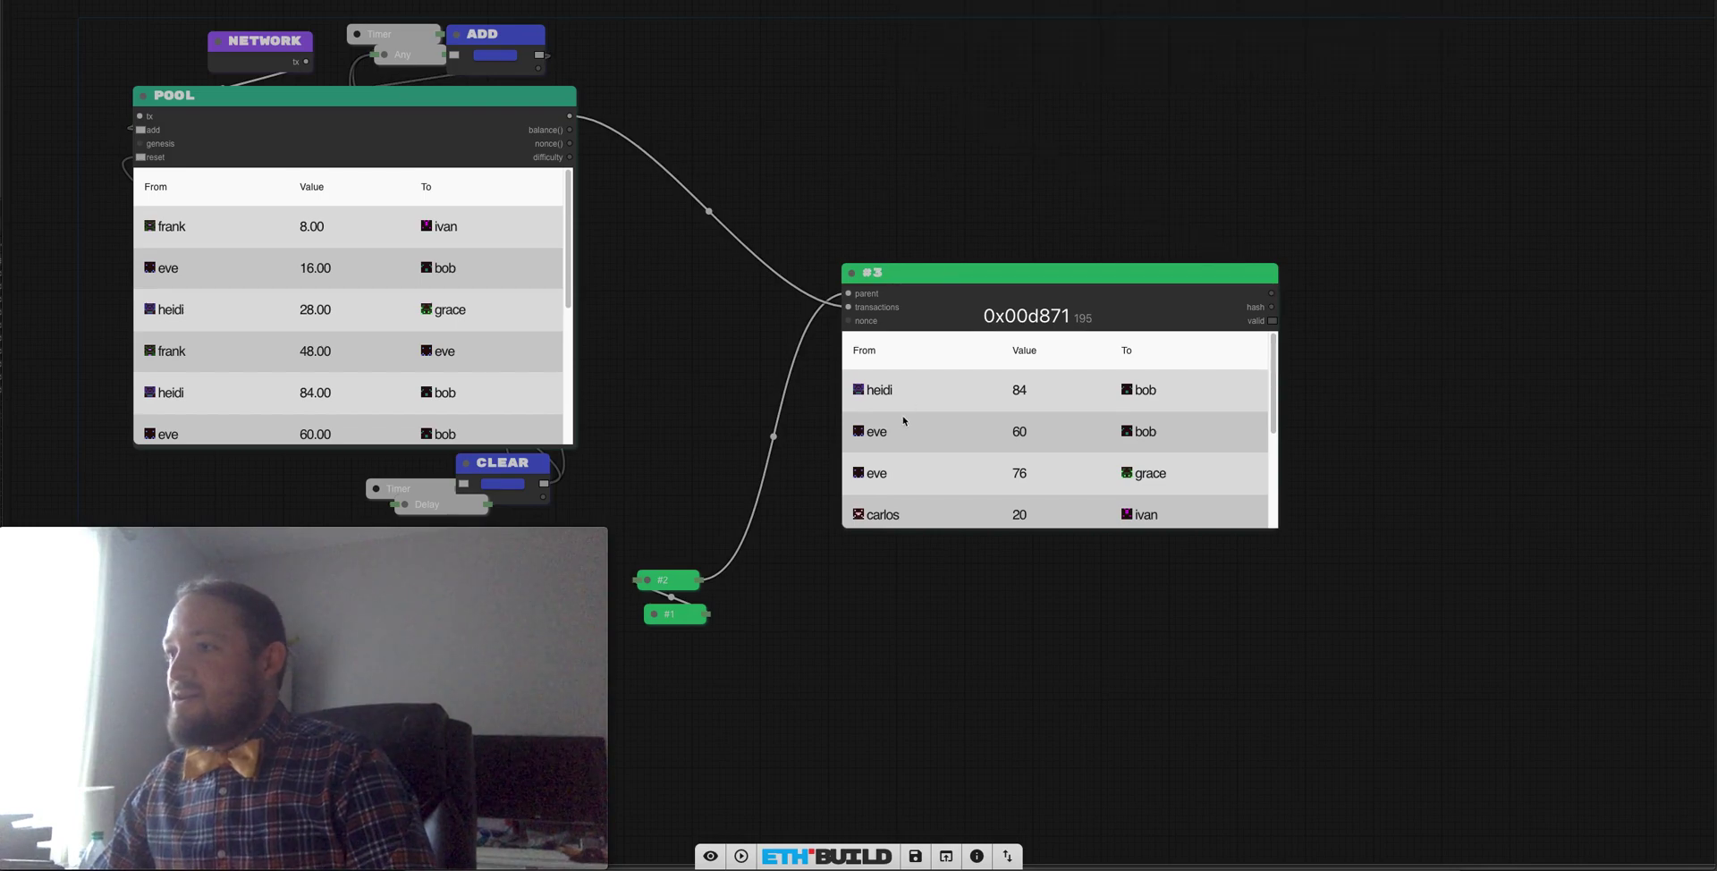
click(849, 308)
Duplicate block #3 above the original and connect block #3's output to the copy's parent input, spacing the two blocks apart.
drag(955, 277, 1164, 47)
click(1005, 171)
drag(1285, 360, 1046, 43)
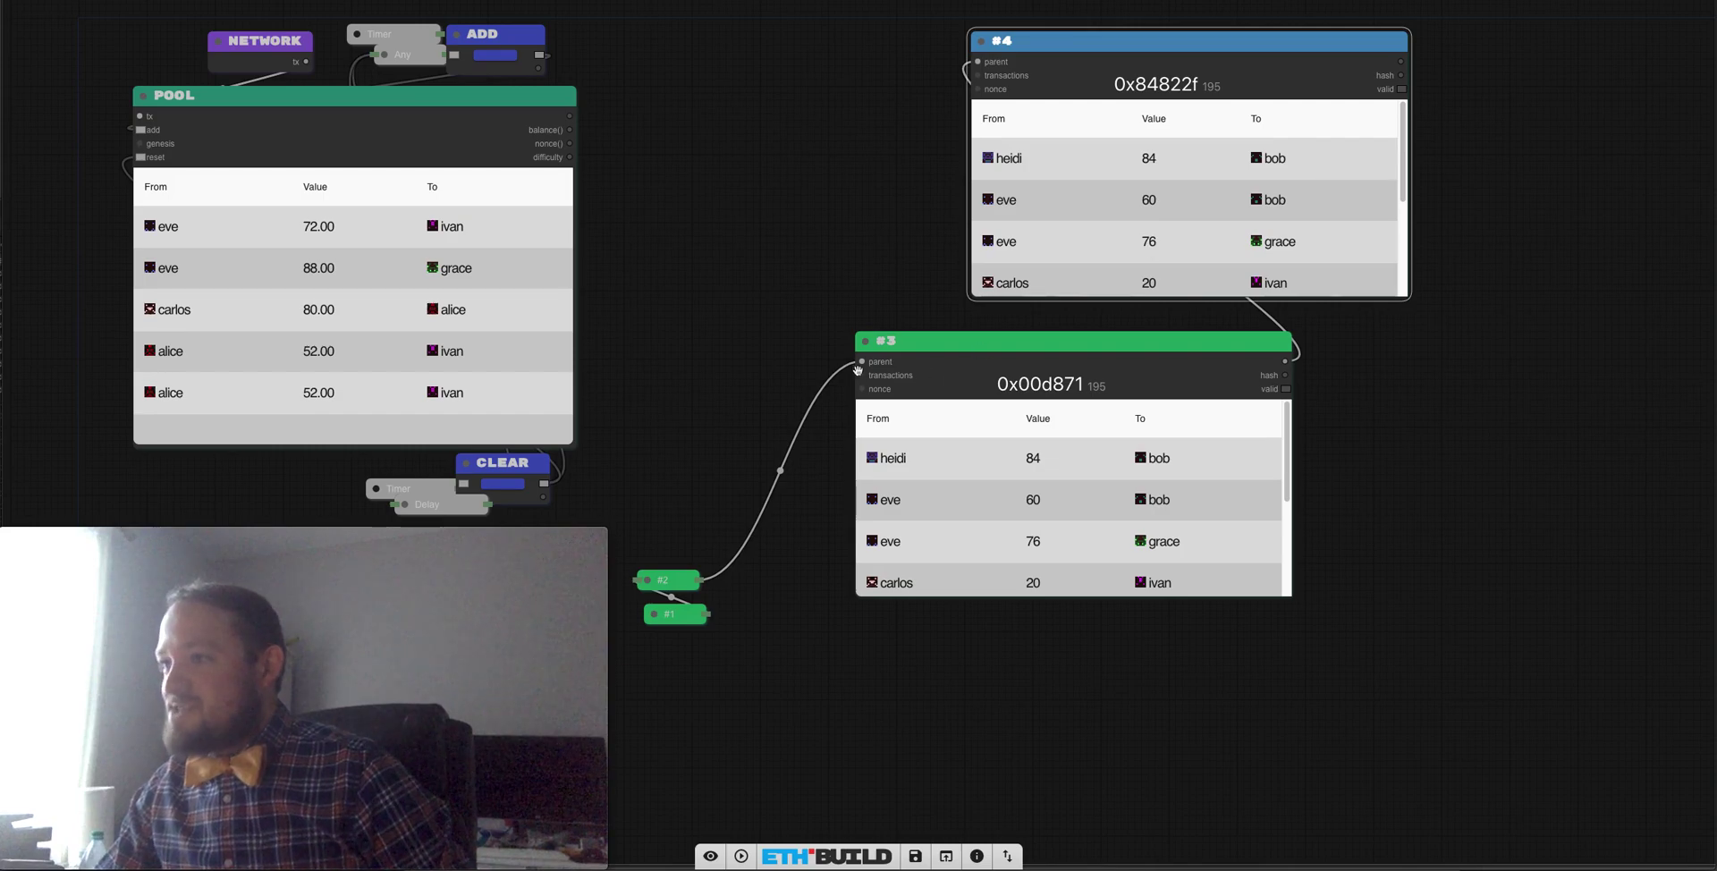
drag(911, 338, 904, 481)
drag(1138, 107, 1172, 162)
Add a Special/Miner node between the Pool and block #4.
double_click(746, 168)
text(m)
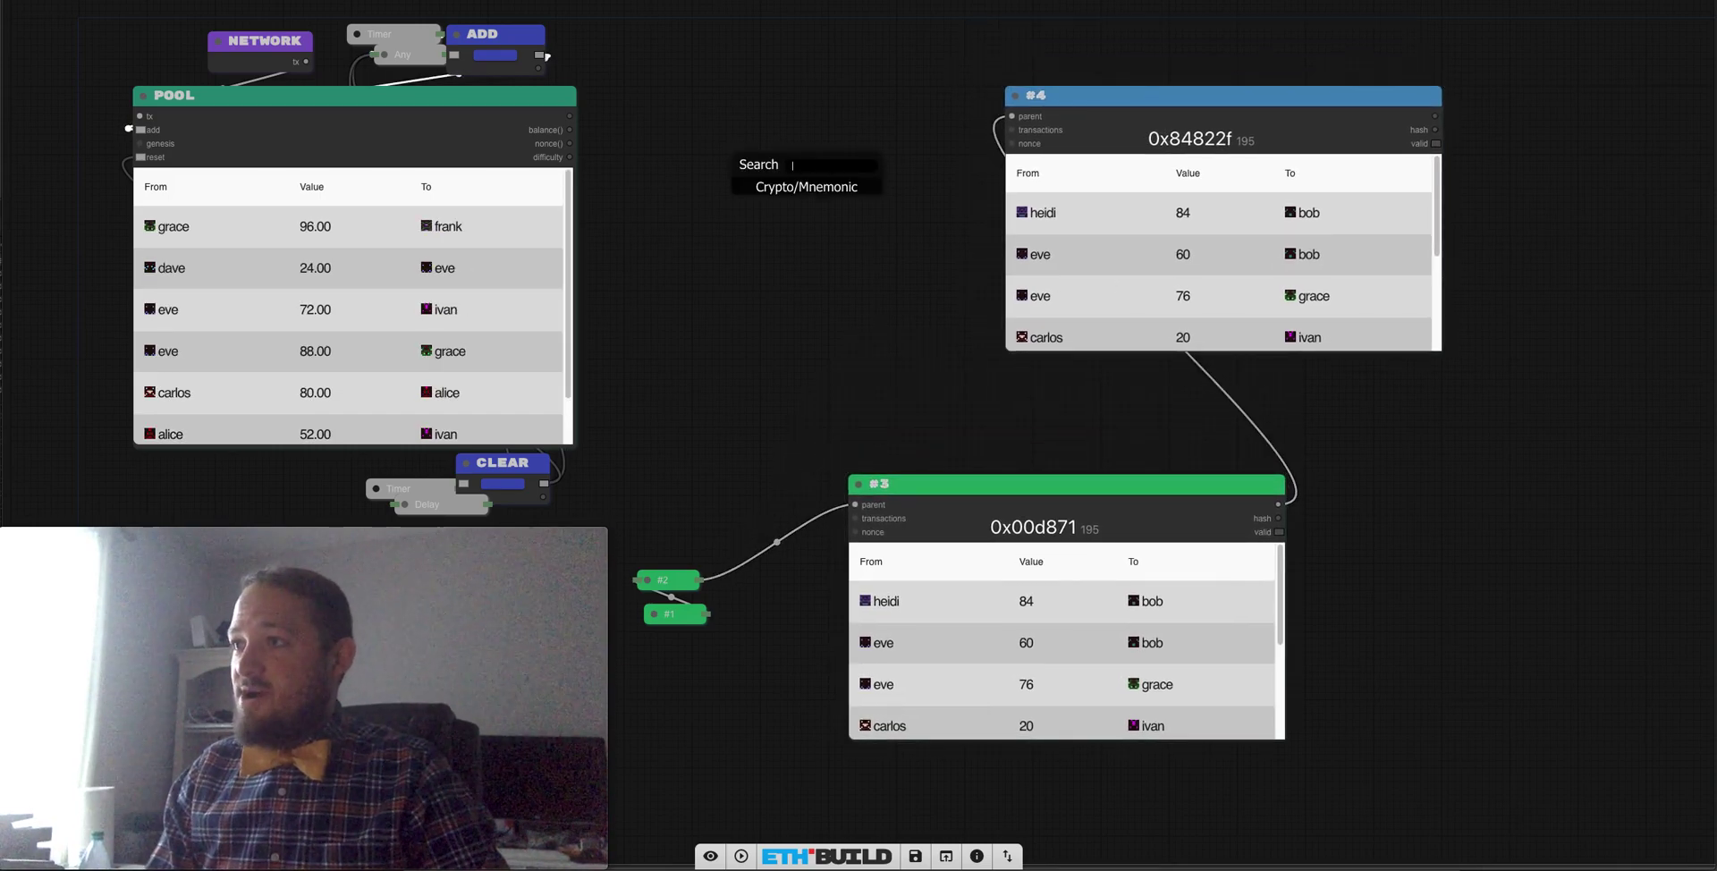
text(iner)
key(Return)
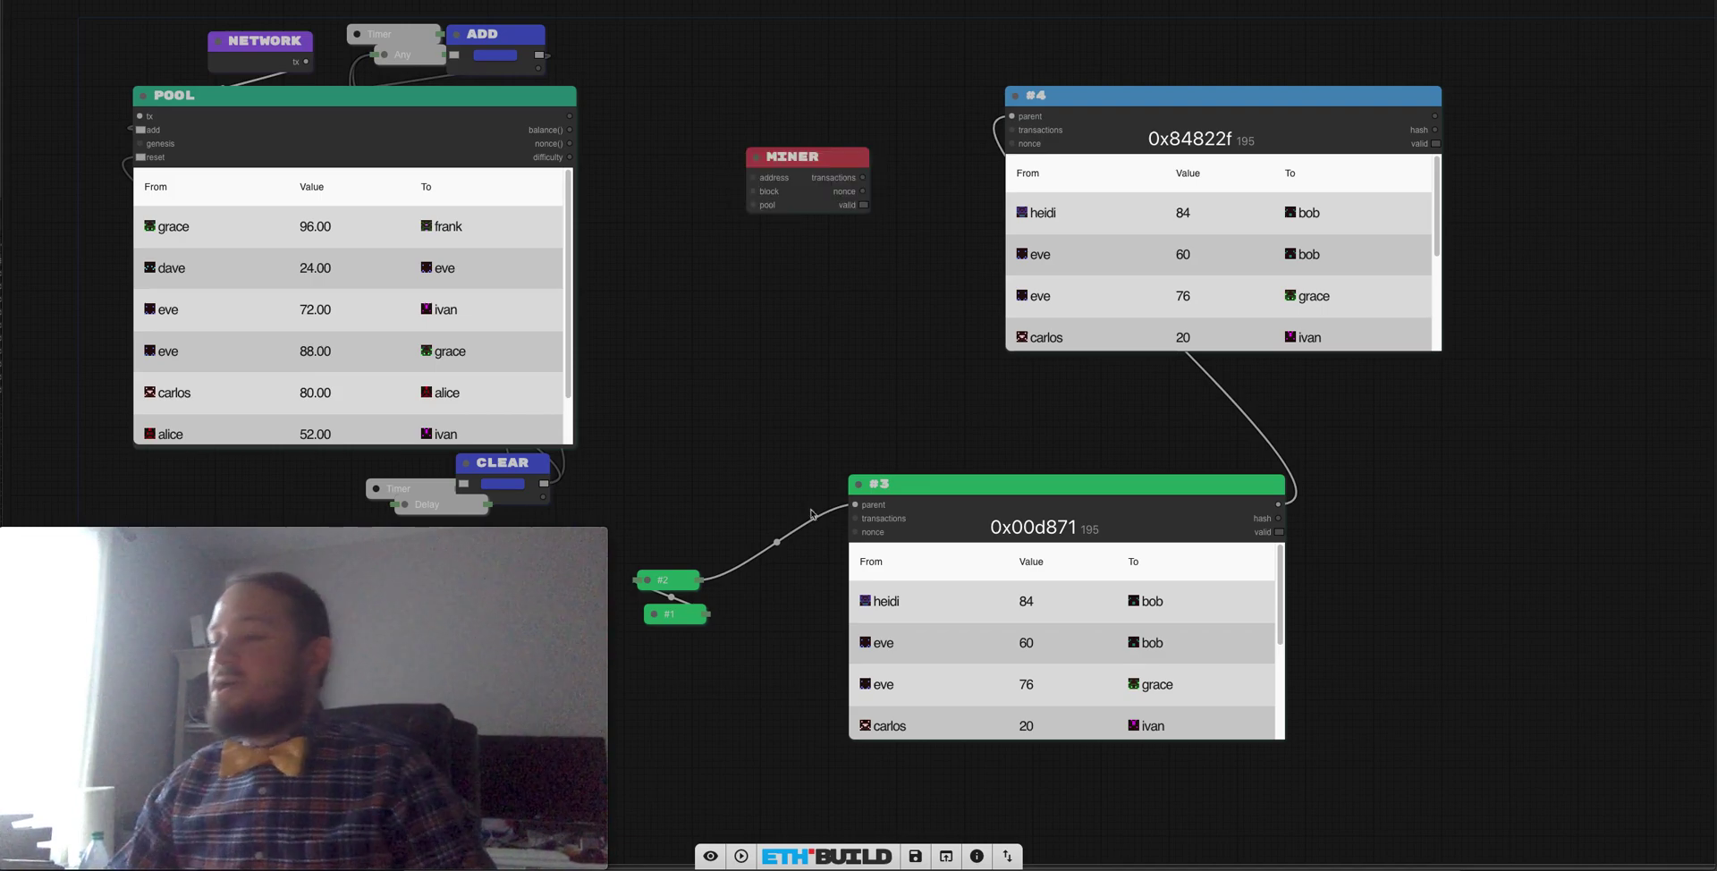
Save the current build to a file and load the Byzantine Generals side quest.
click(908, 855)
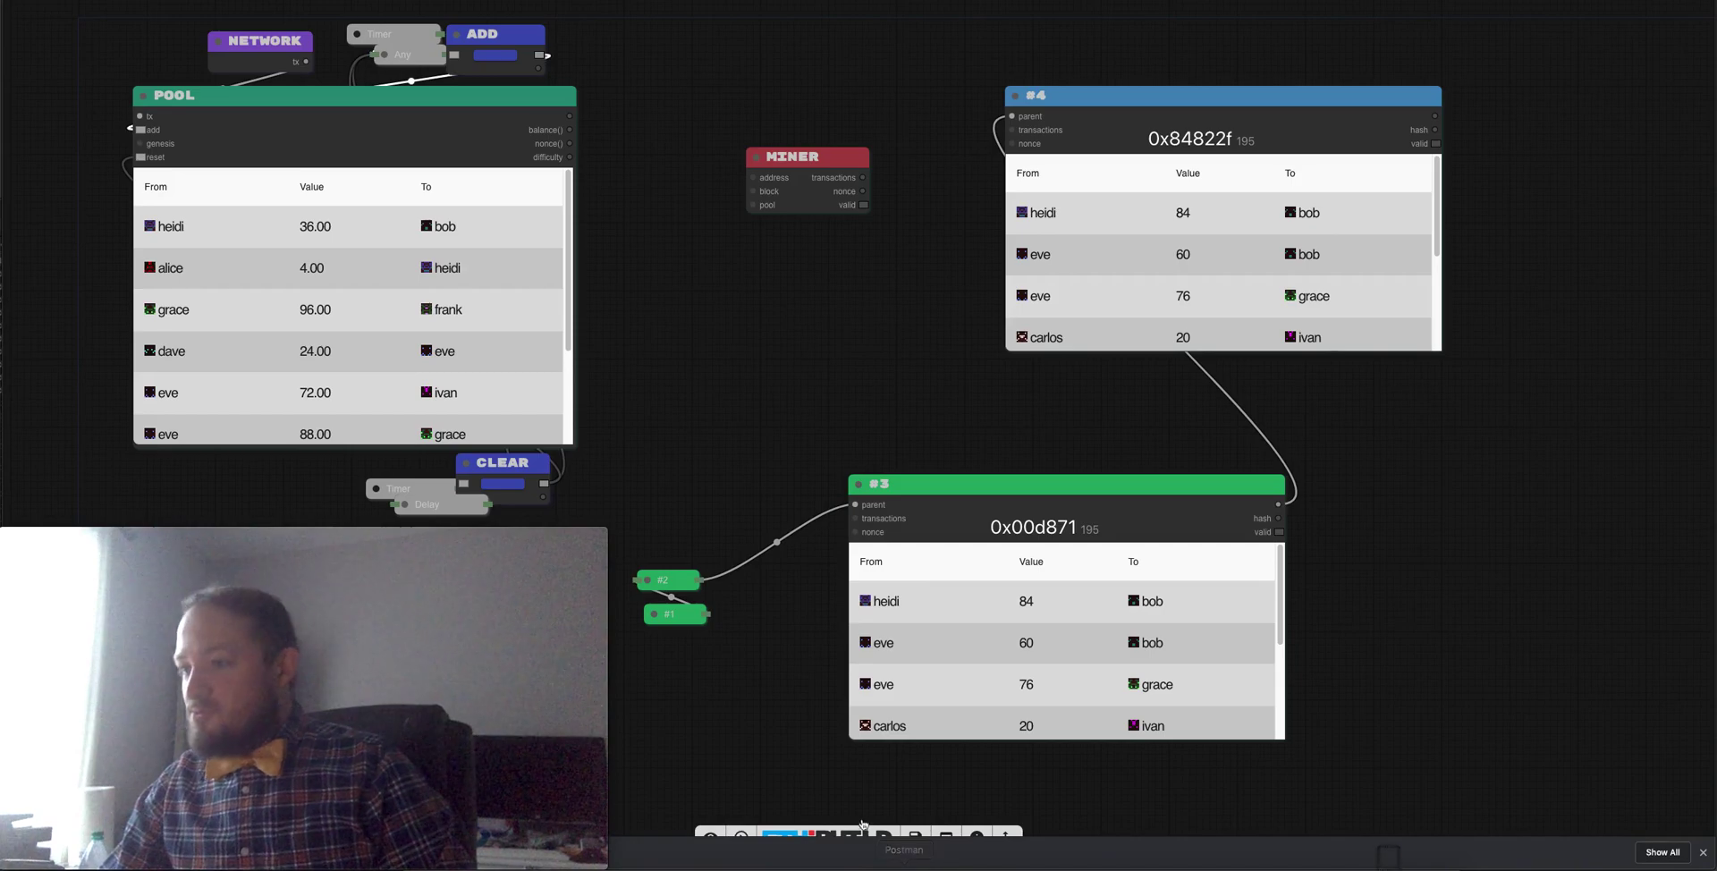
click(849, 821)
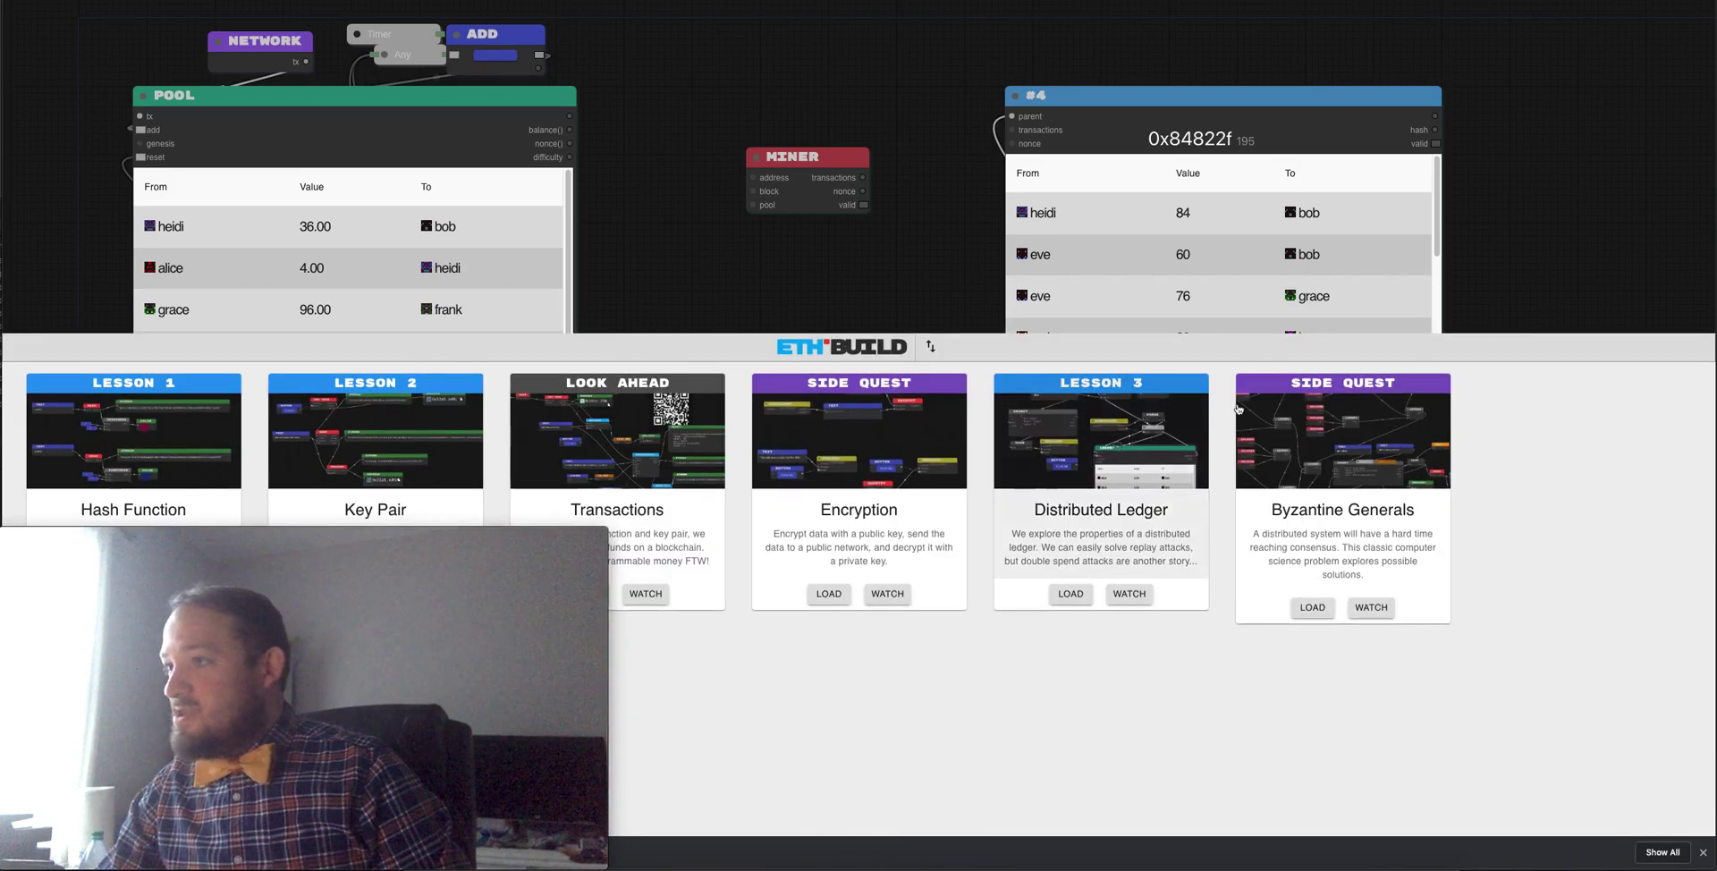
click(1324, 615)
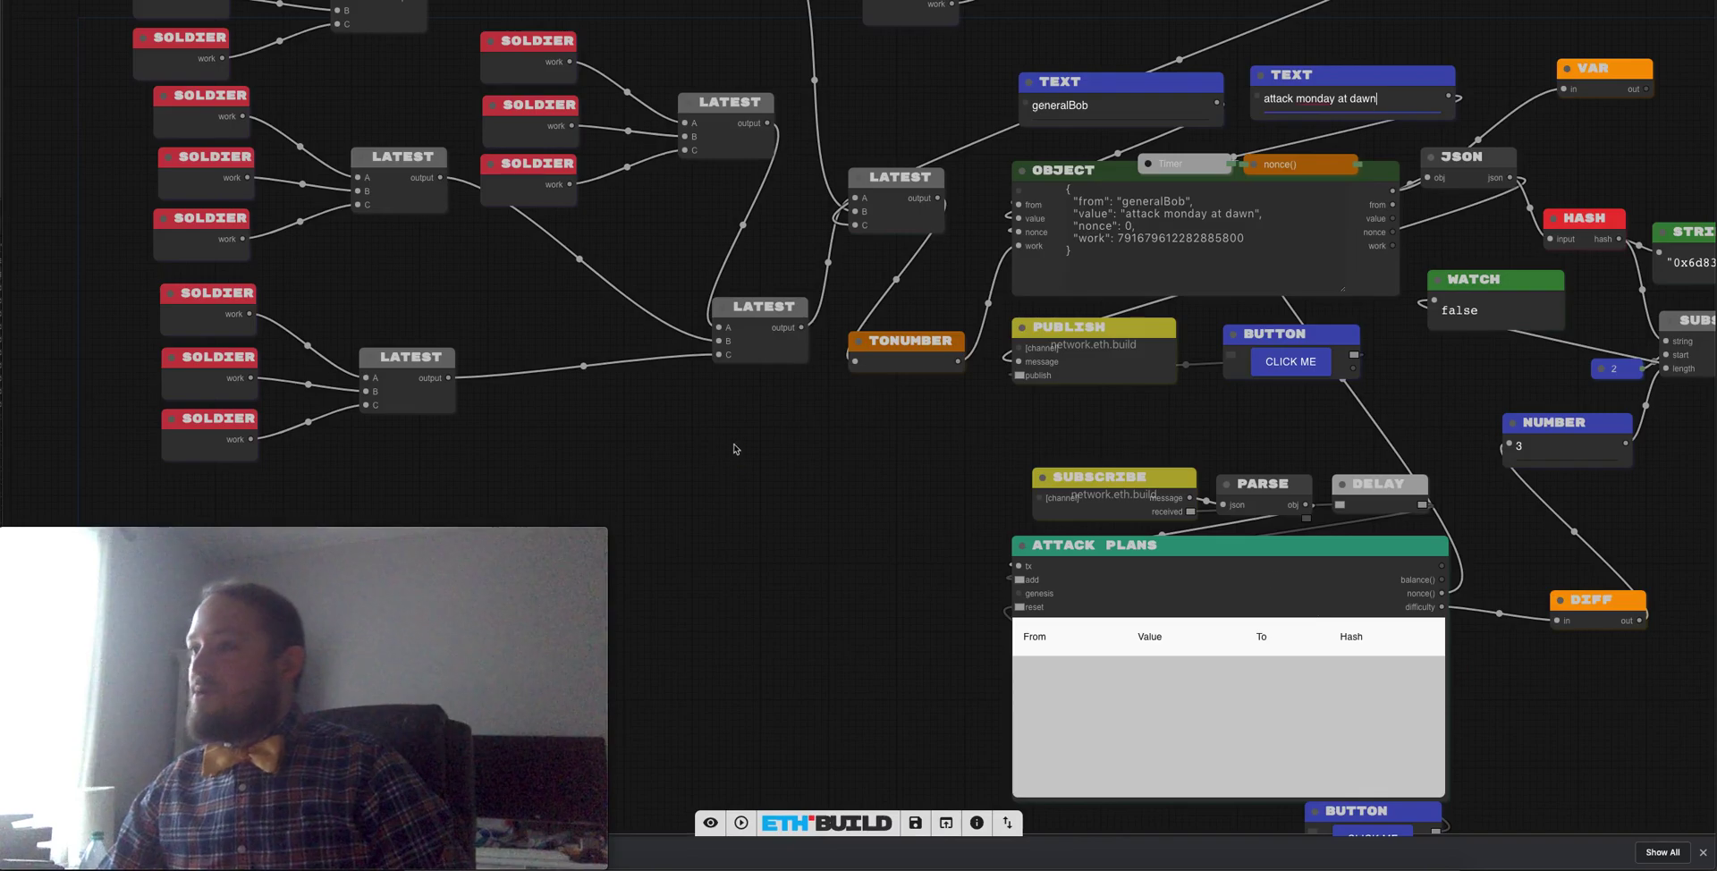
Open a Soldier node and examine how its inner nodes combine a random number, the message object, the hash and the comparison.
drag(708, 509, 672, 667)
drag(751, 739, 885, 795)
drag(733, 172, 1042, 437)
double_click(1027, 400)
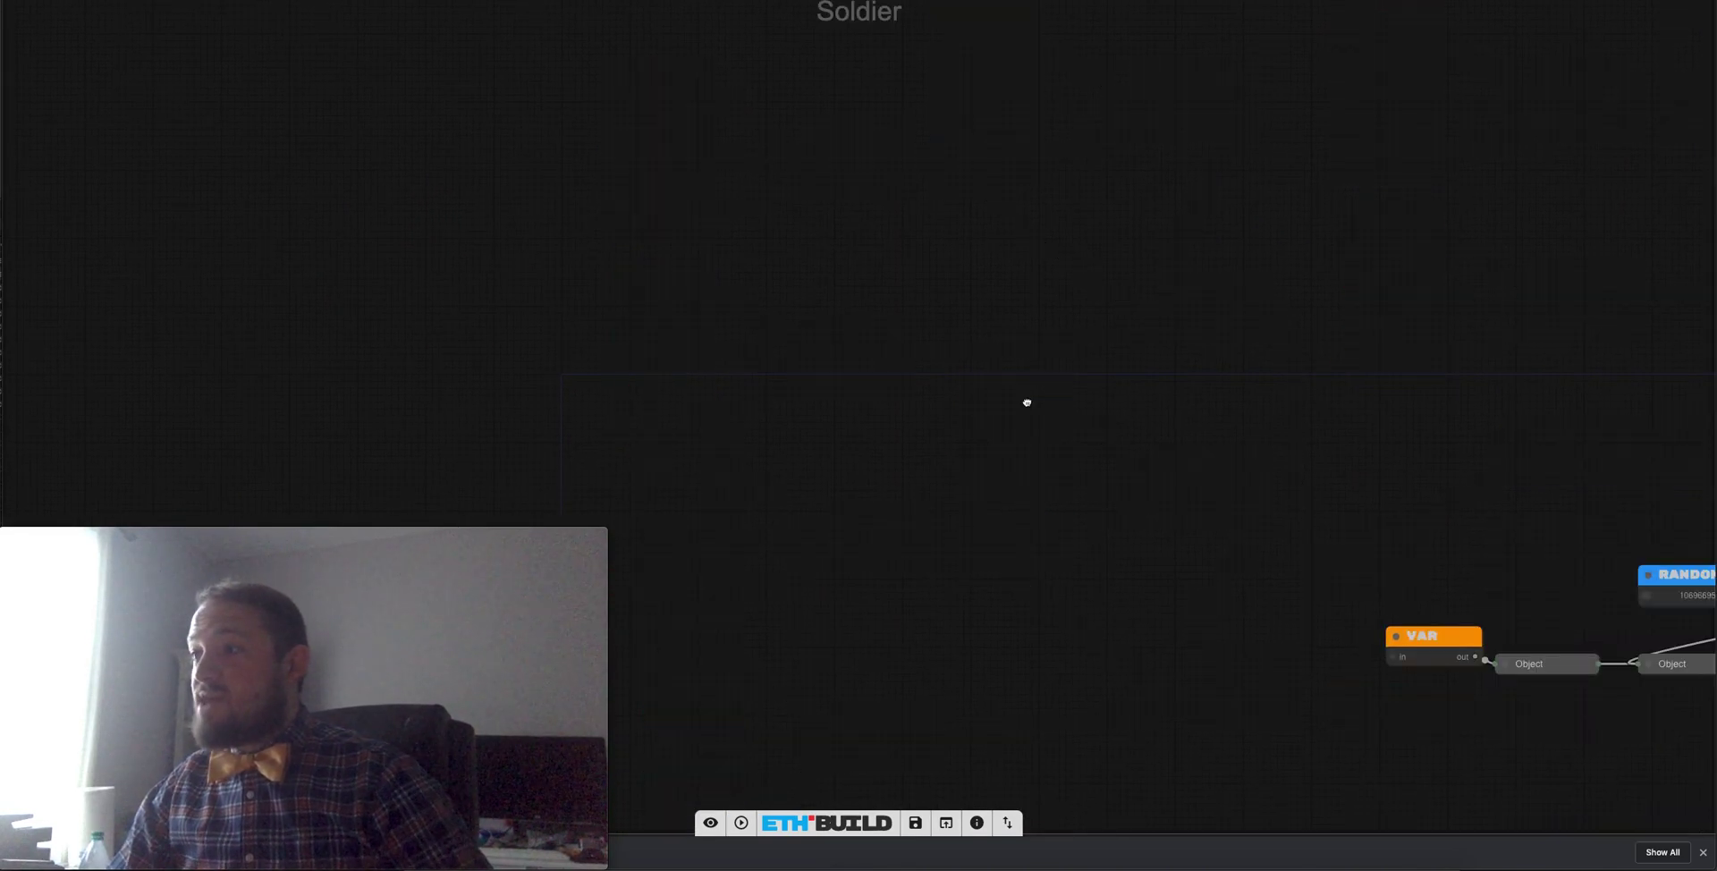
drag(1064, 356, 16, 188)
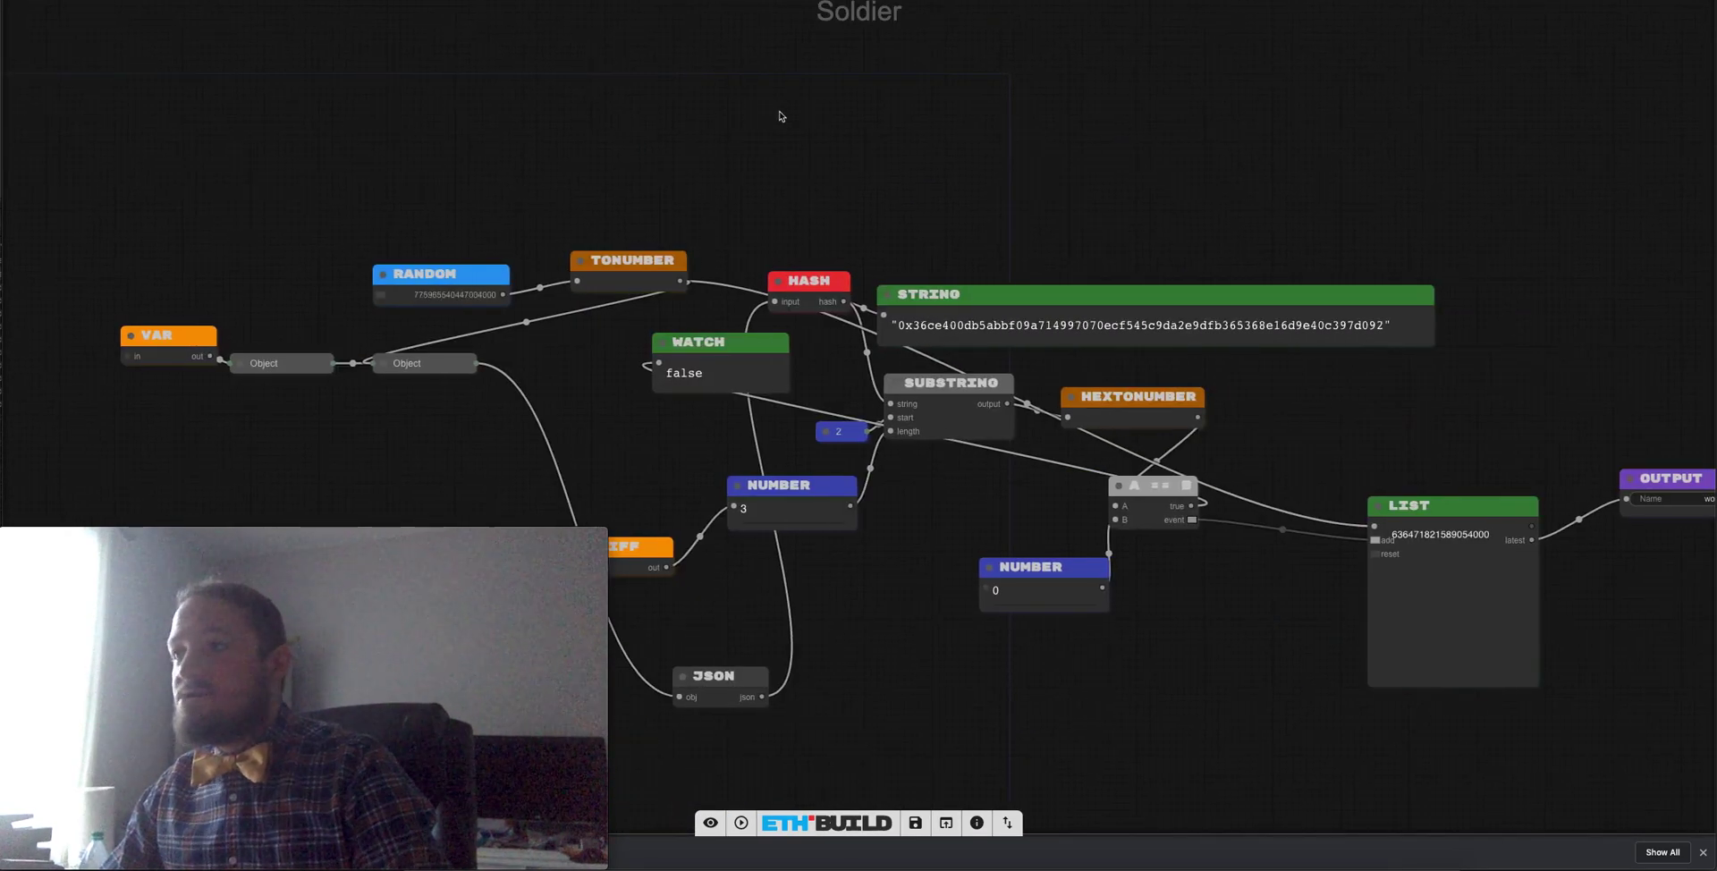
drag(866, 182, 866, 180)
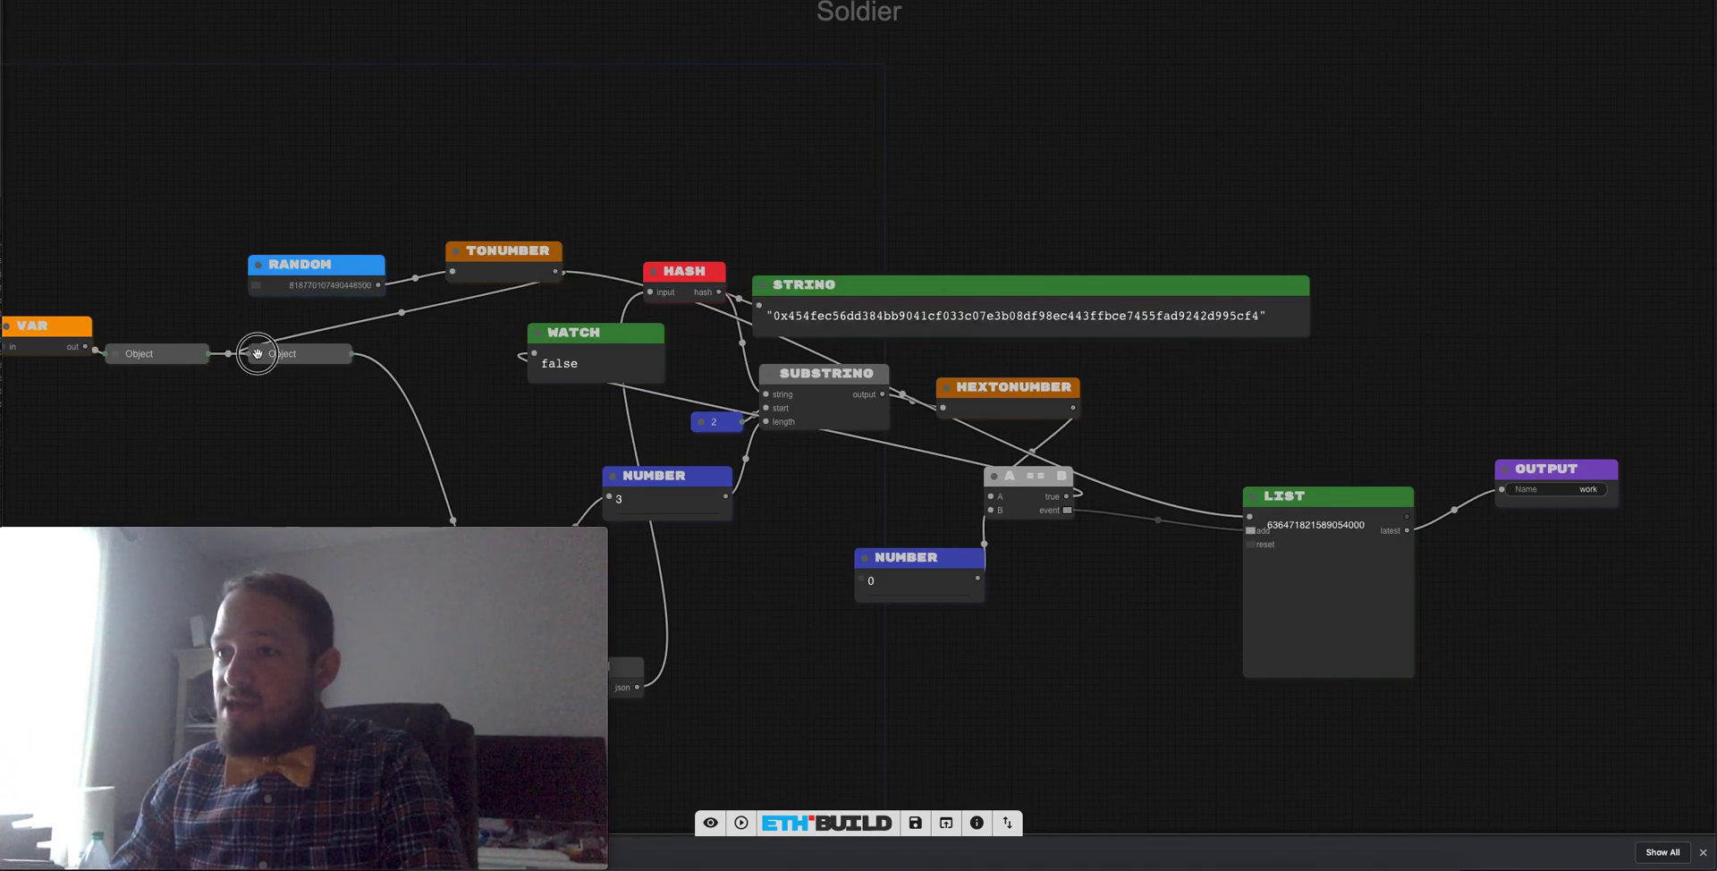
click(345, 353)
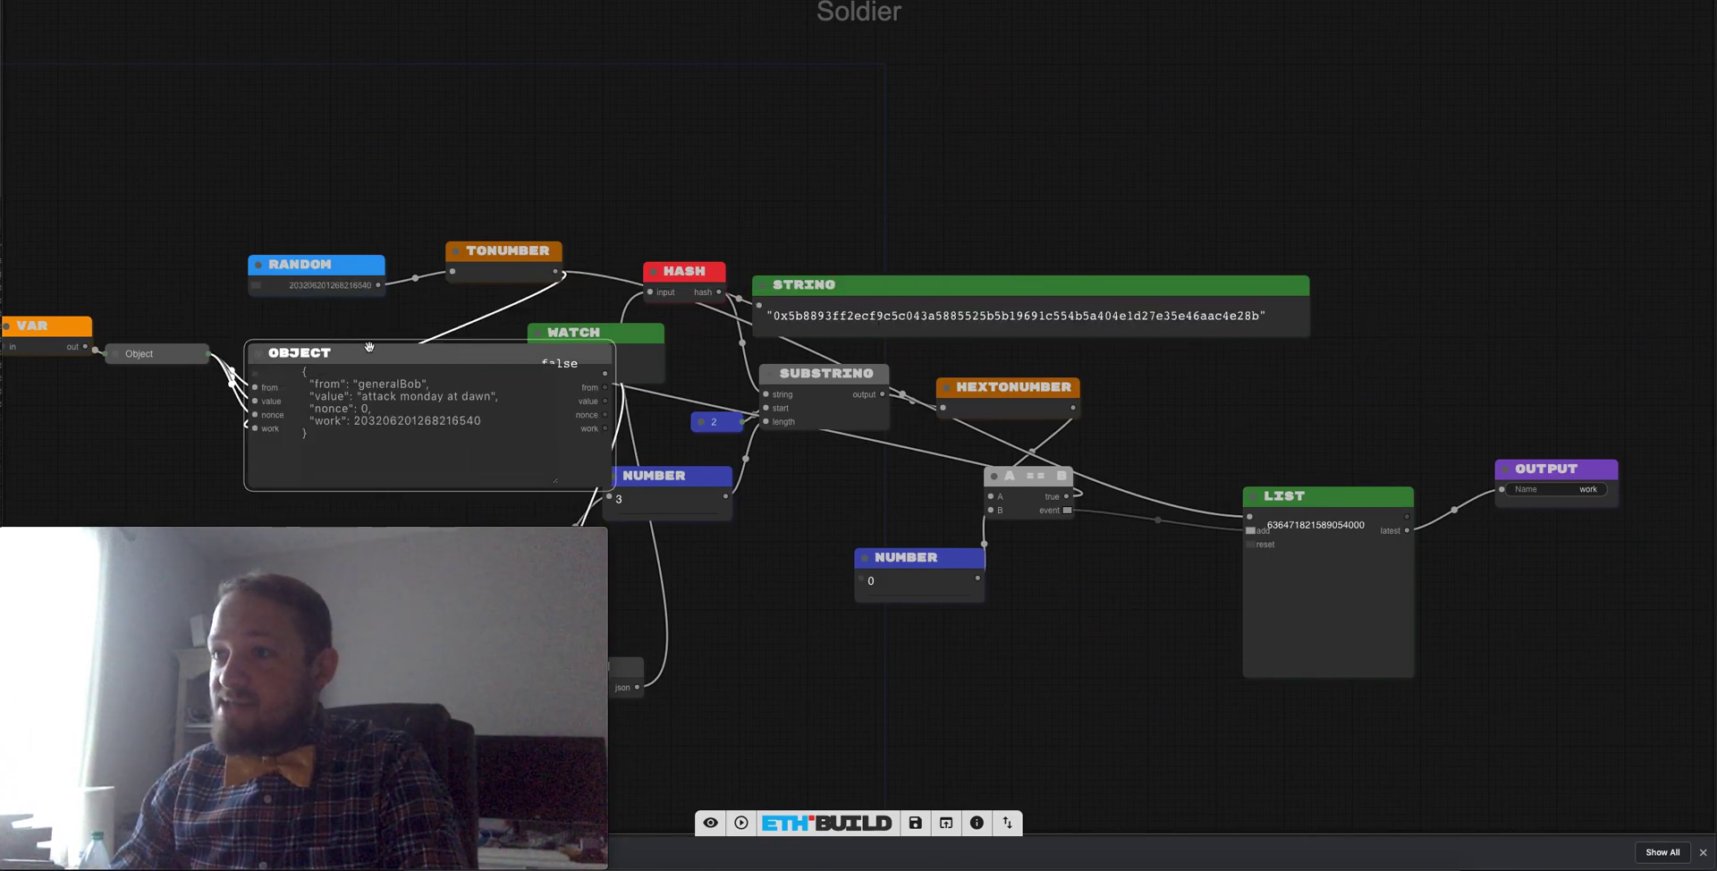
click(259, 355)
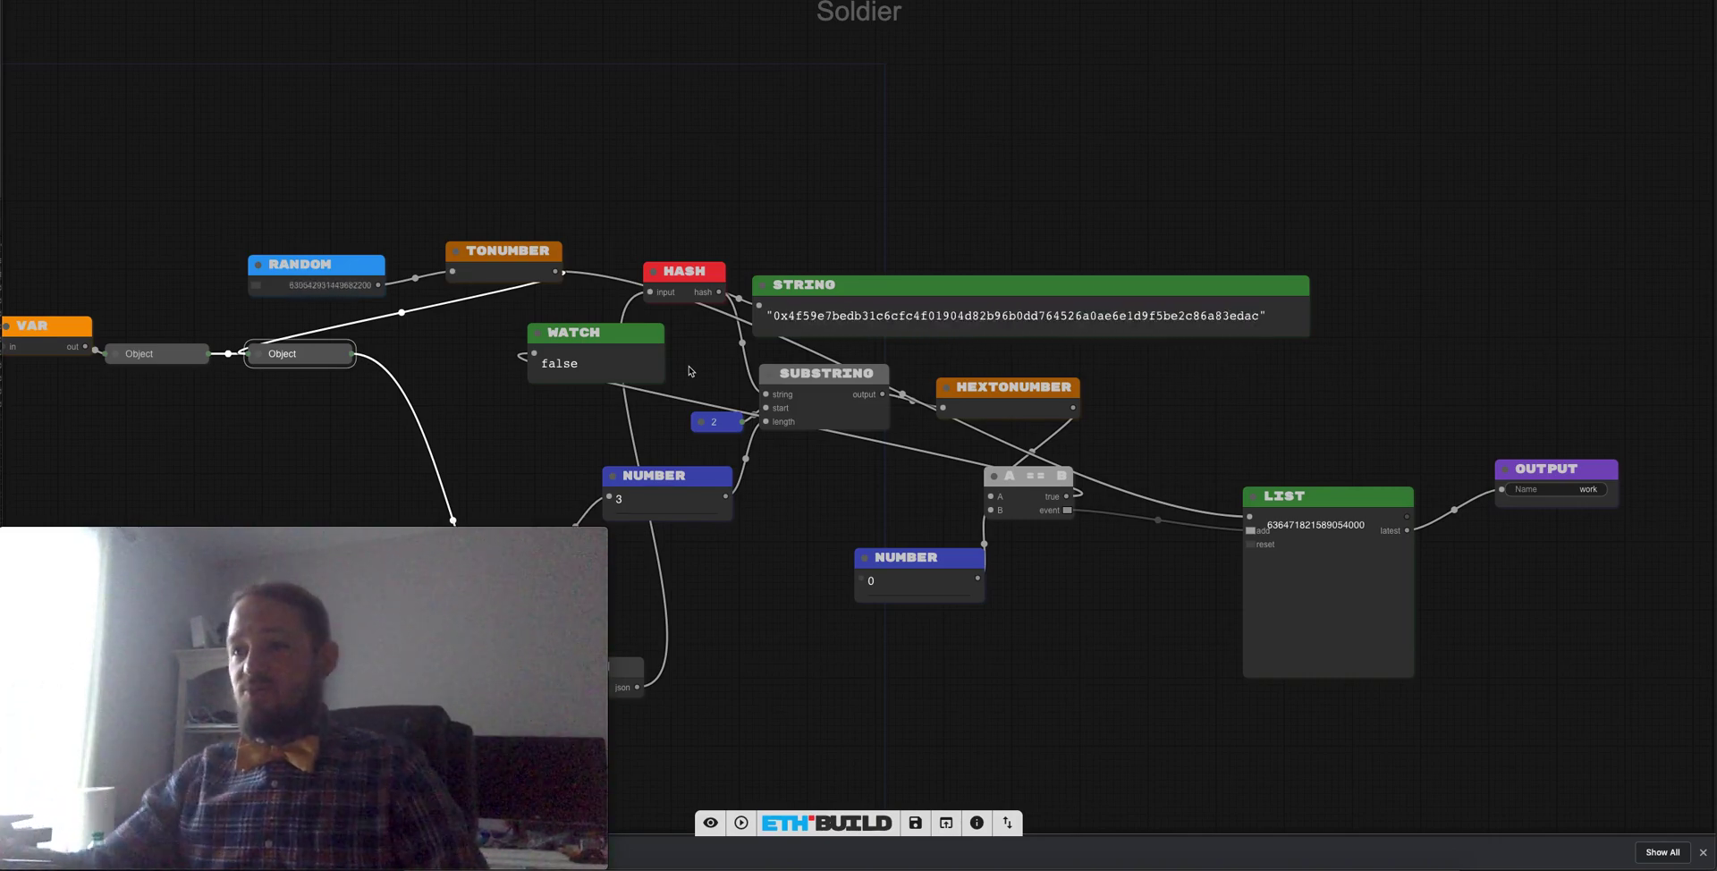
click(640, 115)
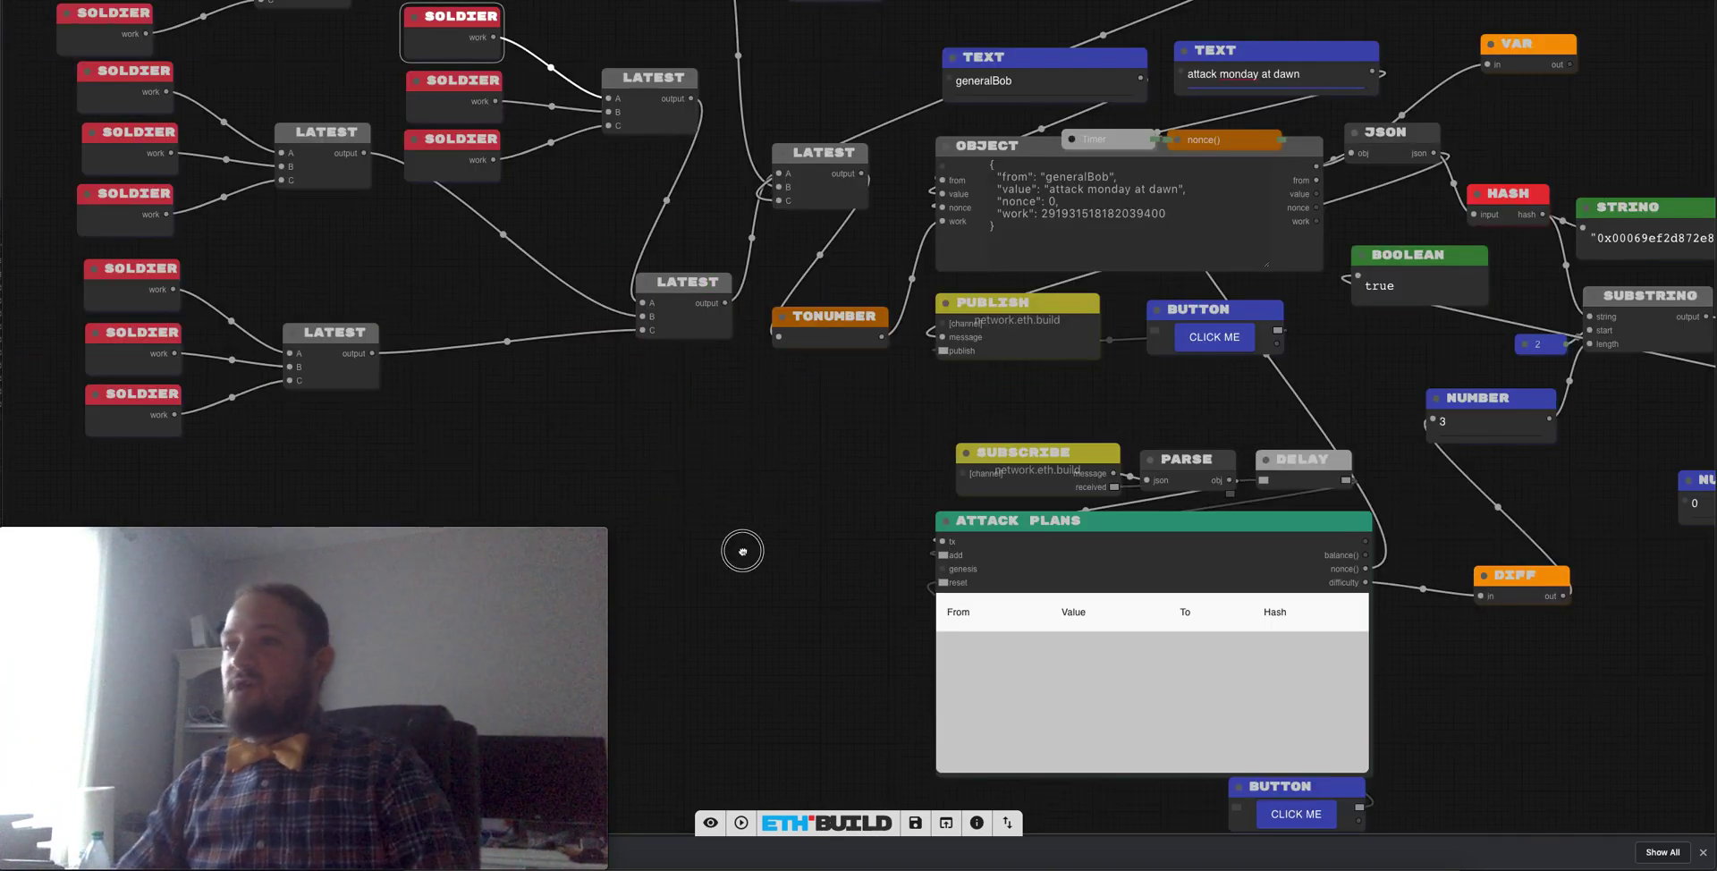
Load the saved blockchain build from the Downloads folder.
drag(739, 548, 702, 594)
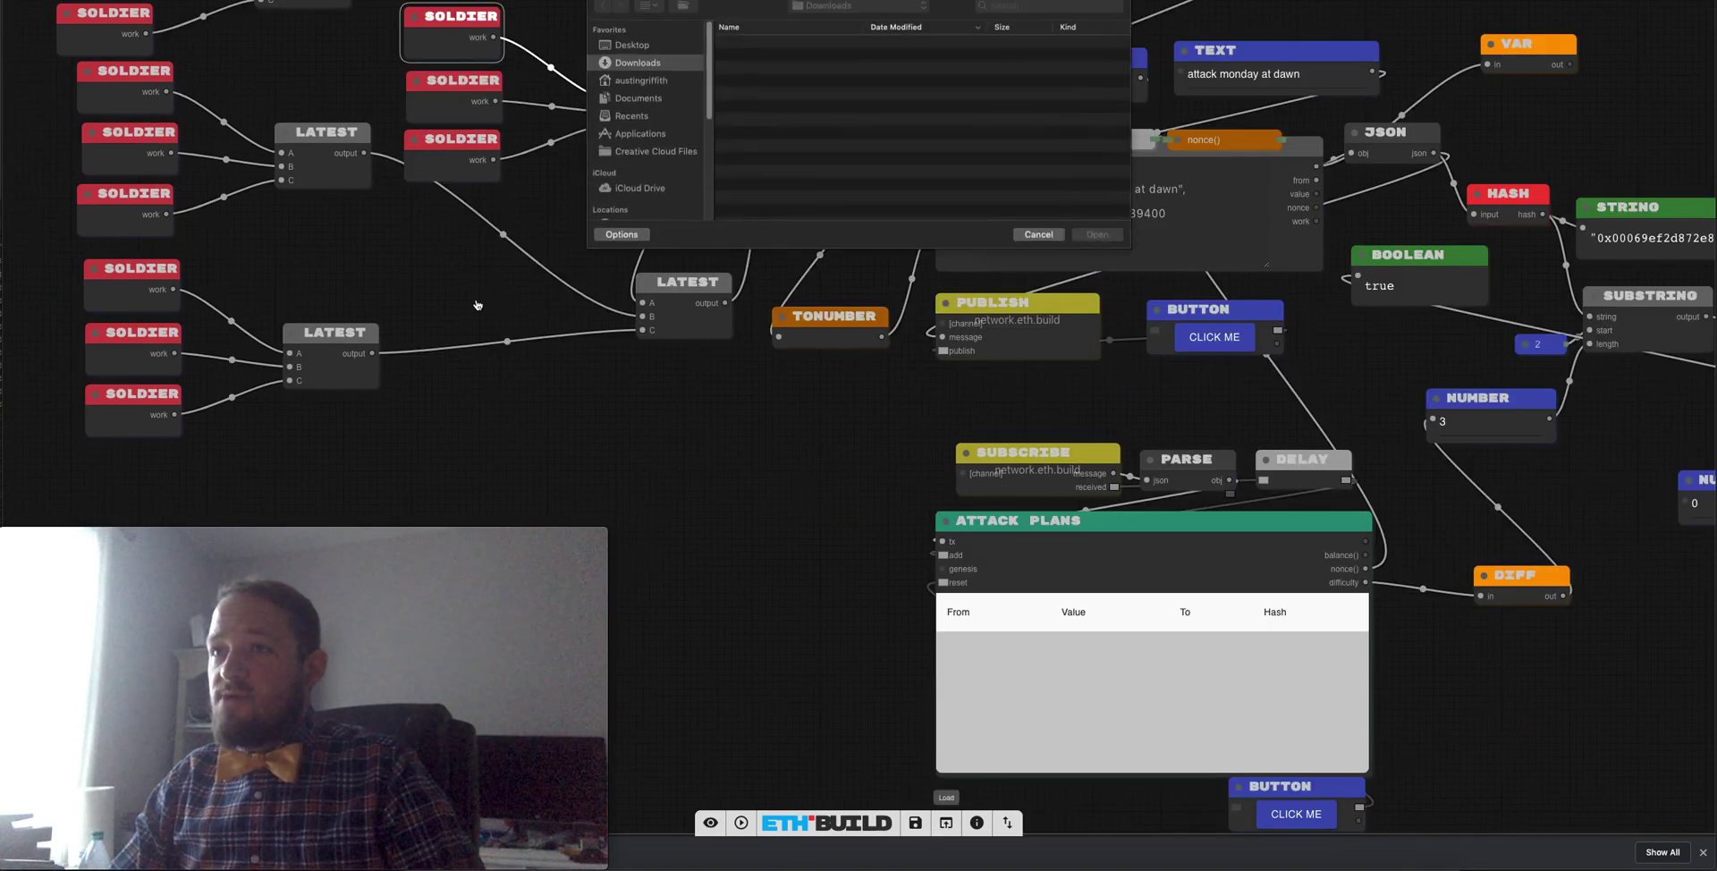
click(767, 44)
double_click(769, 46)
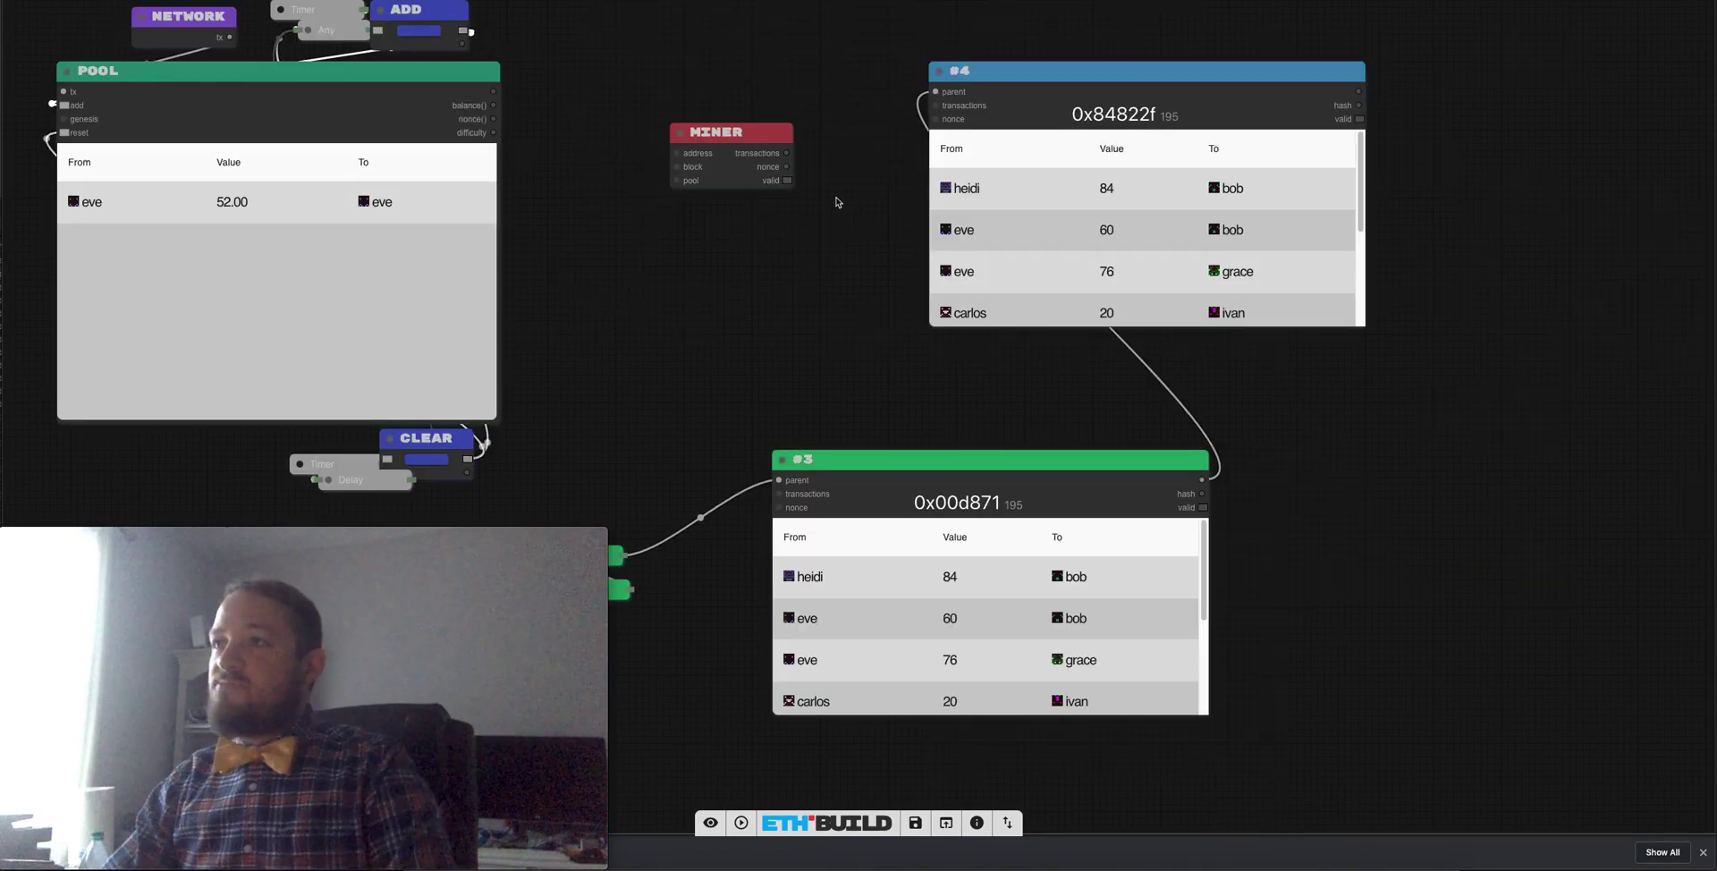
Move the Miner node up and connect the Pool's output to its pool input.
drag(747, 134, 758, 93)
drag(844, 11, 686, 128)
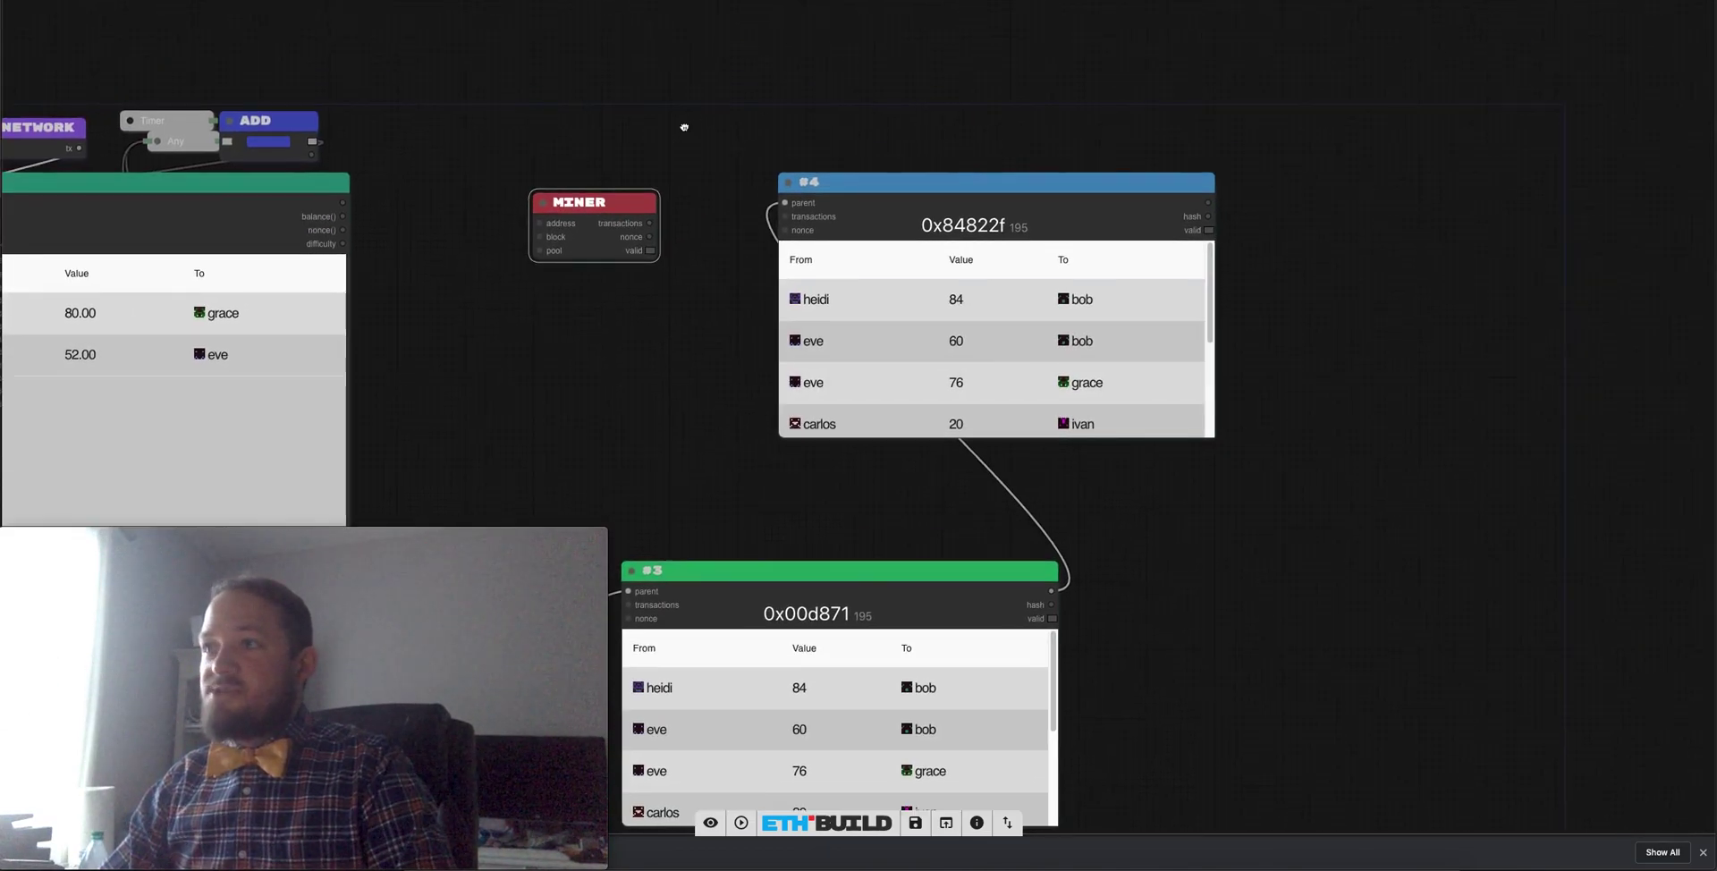
drag(592, 207, 558, 167)
drag(336, 210, 498, 218)
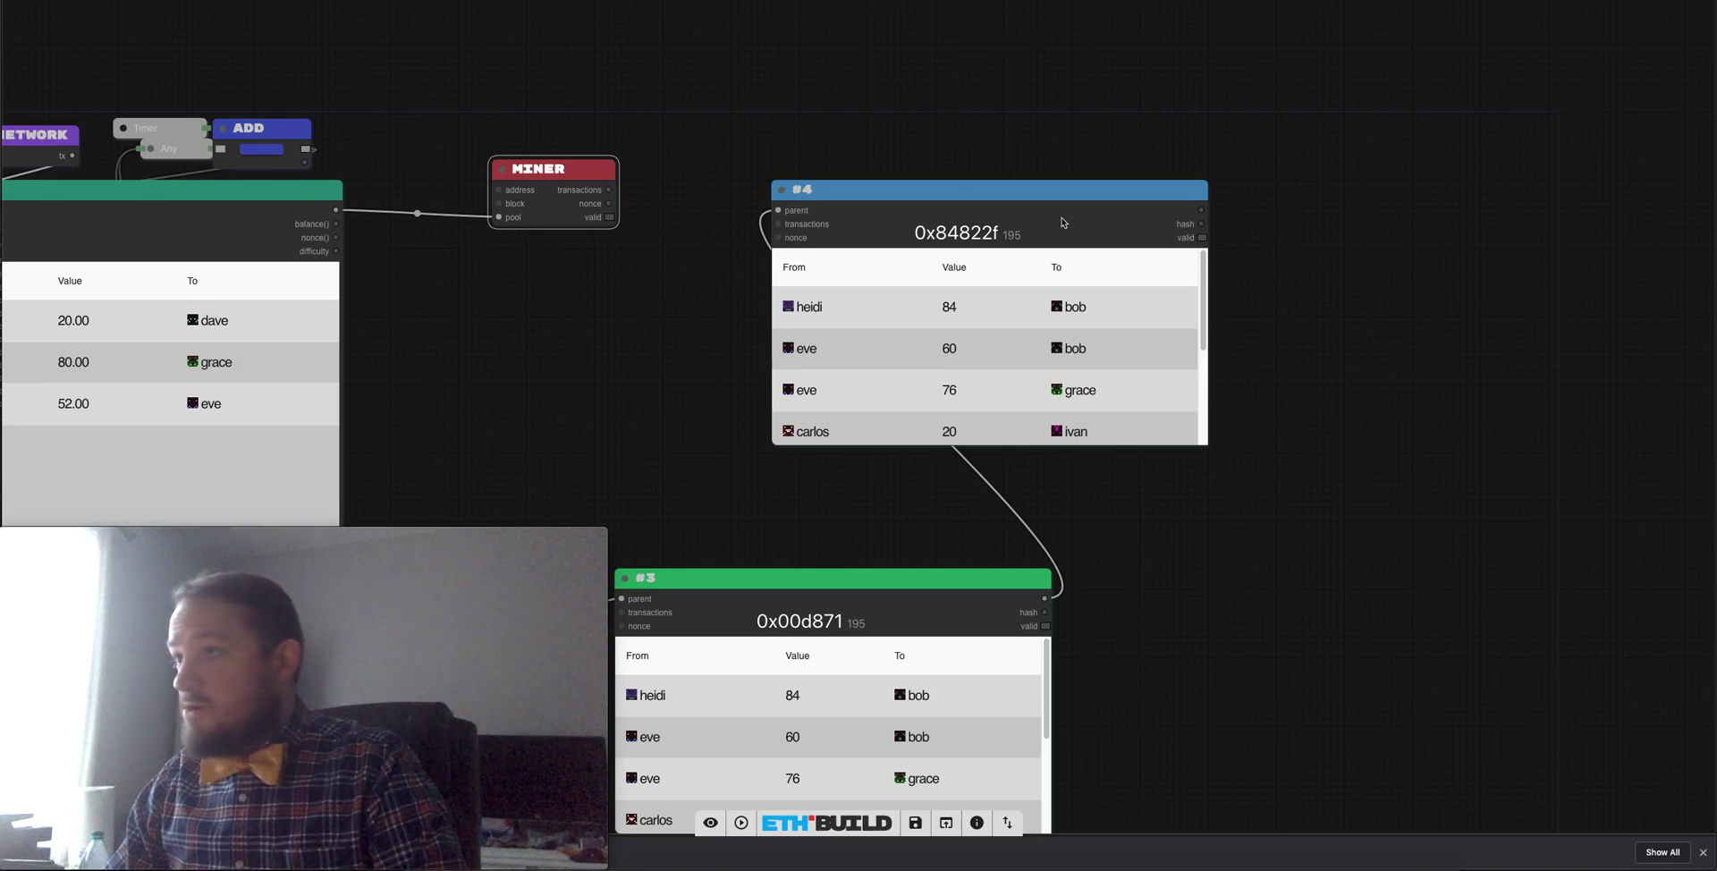
Connect the Miner's transactions and nonce outputs to block #4, and block #4's output to the Miner's block input.
drag(609, 189, 780, 223)
drag(610, 202, 779, 237)
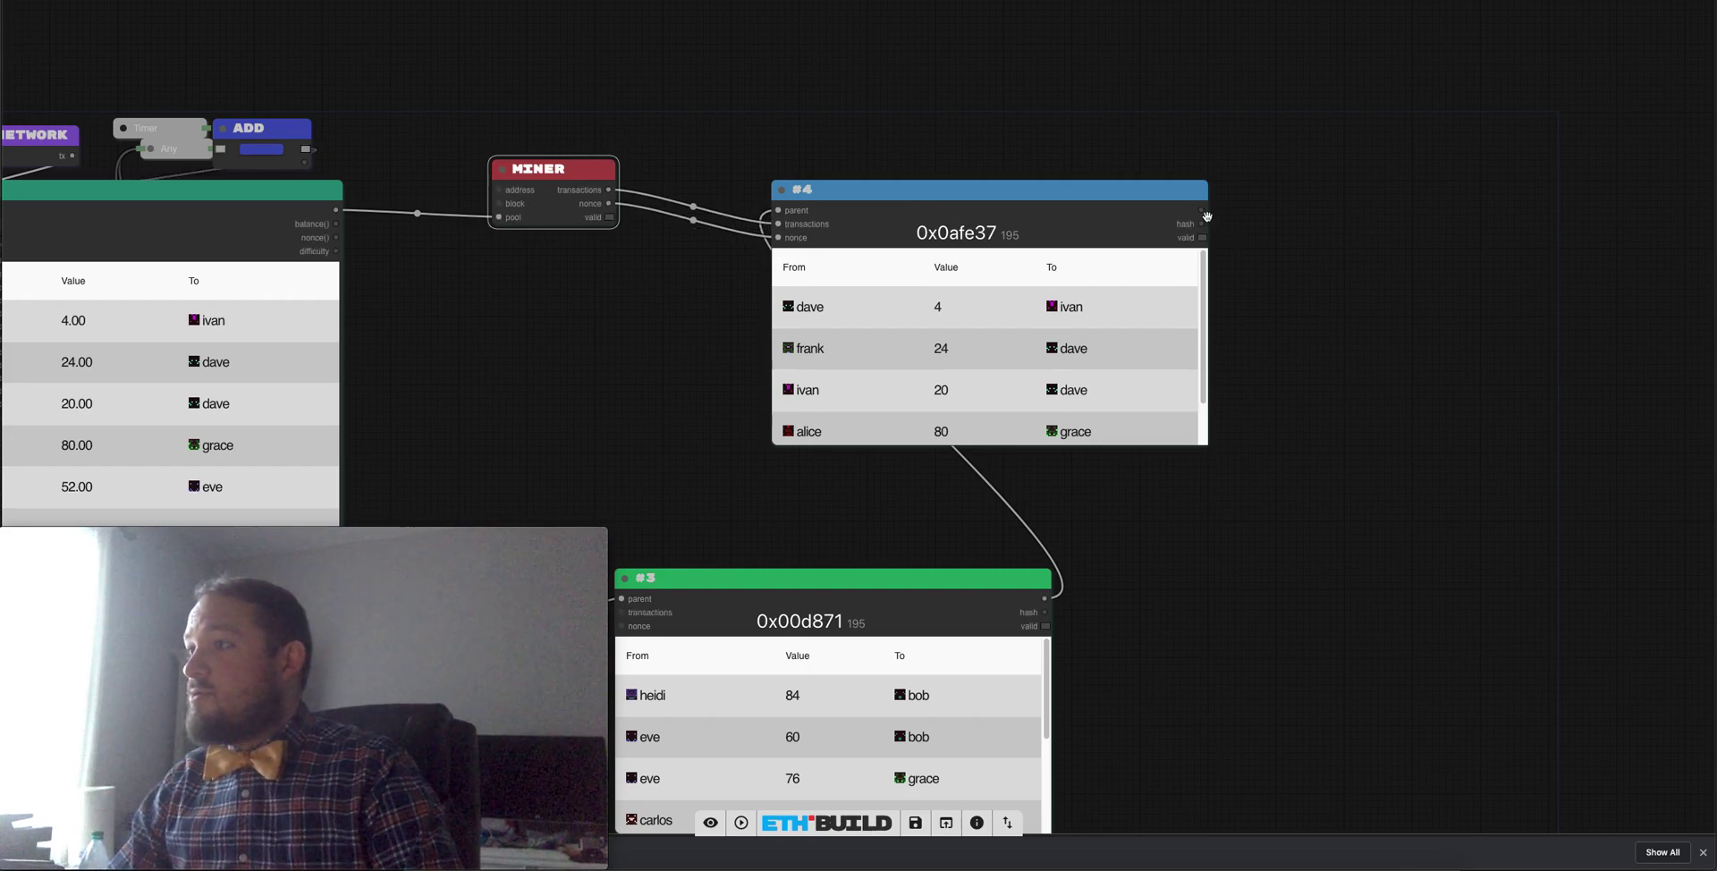
drag(1201, 208, 499, 203)
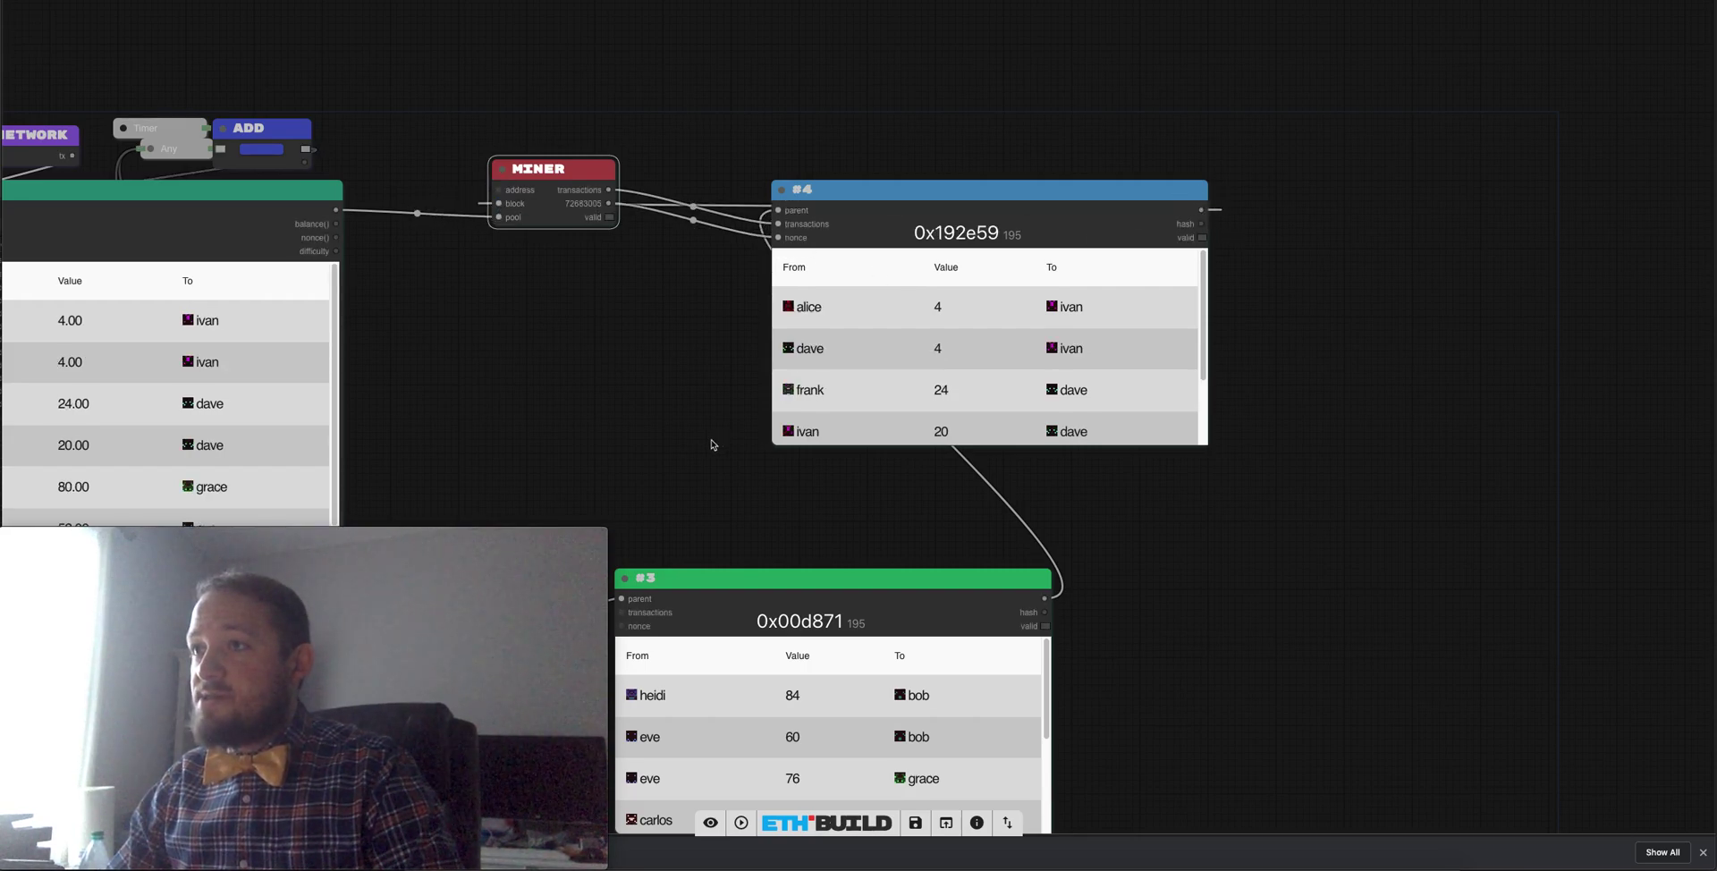
Reposition block #4 closer to the Miner and turn on fast forwarding for the simulation.
drag(919, 131, 1017, 136)
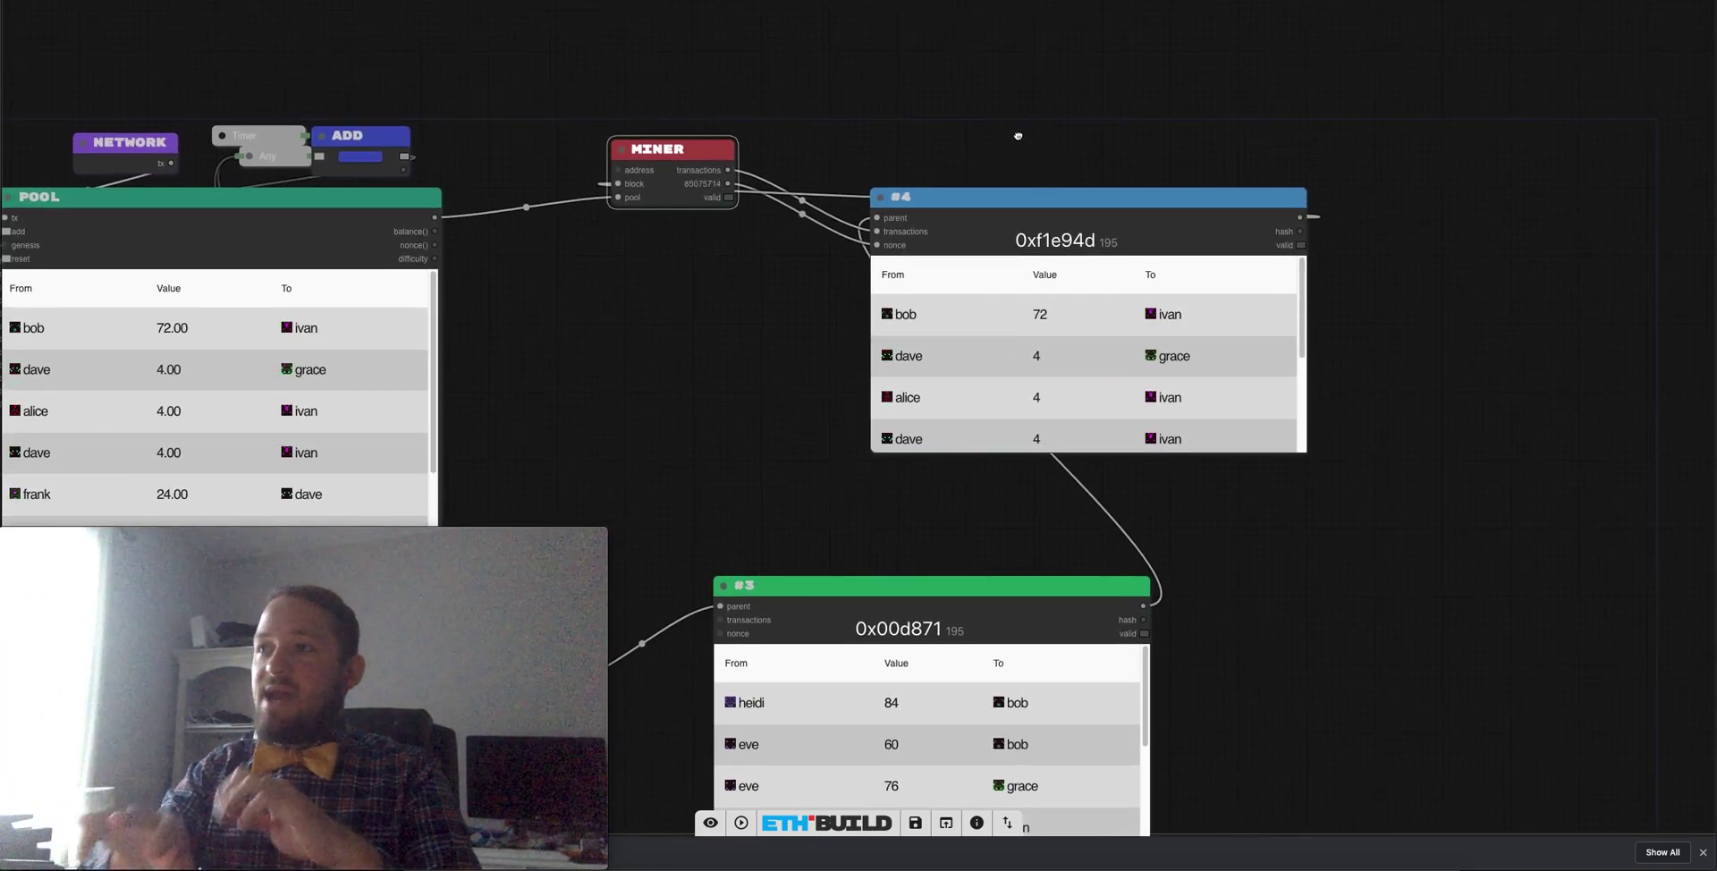
drag(900, 188, 878, 165)
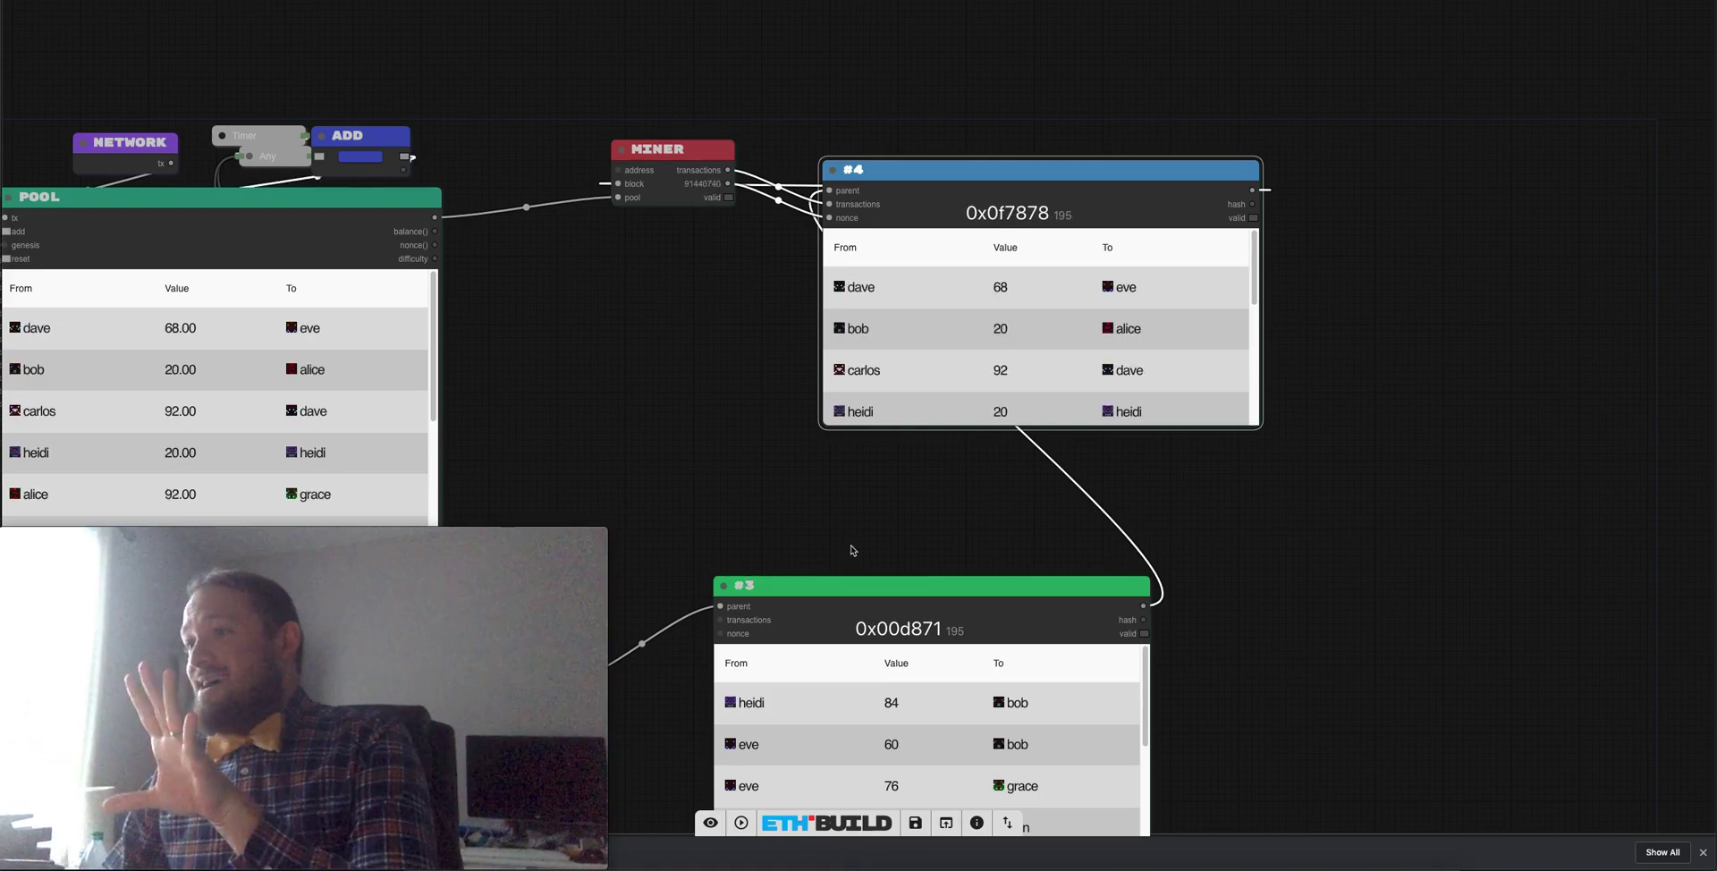
click(744, 824)
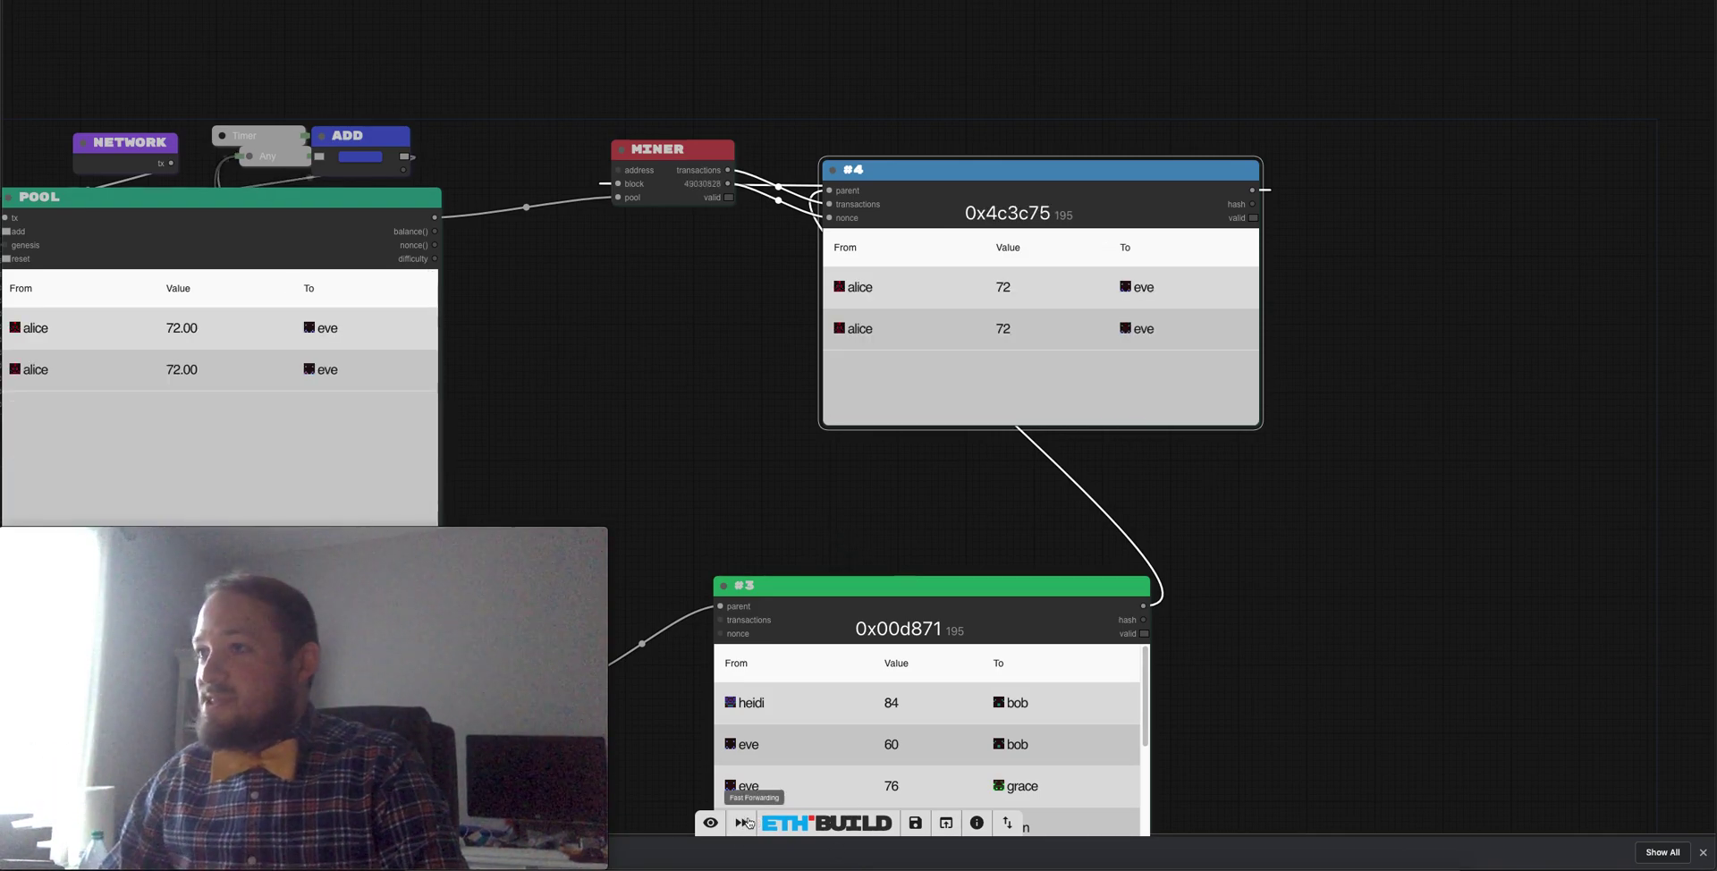
drag(923, 167, 916, 187)
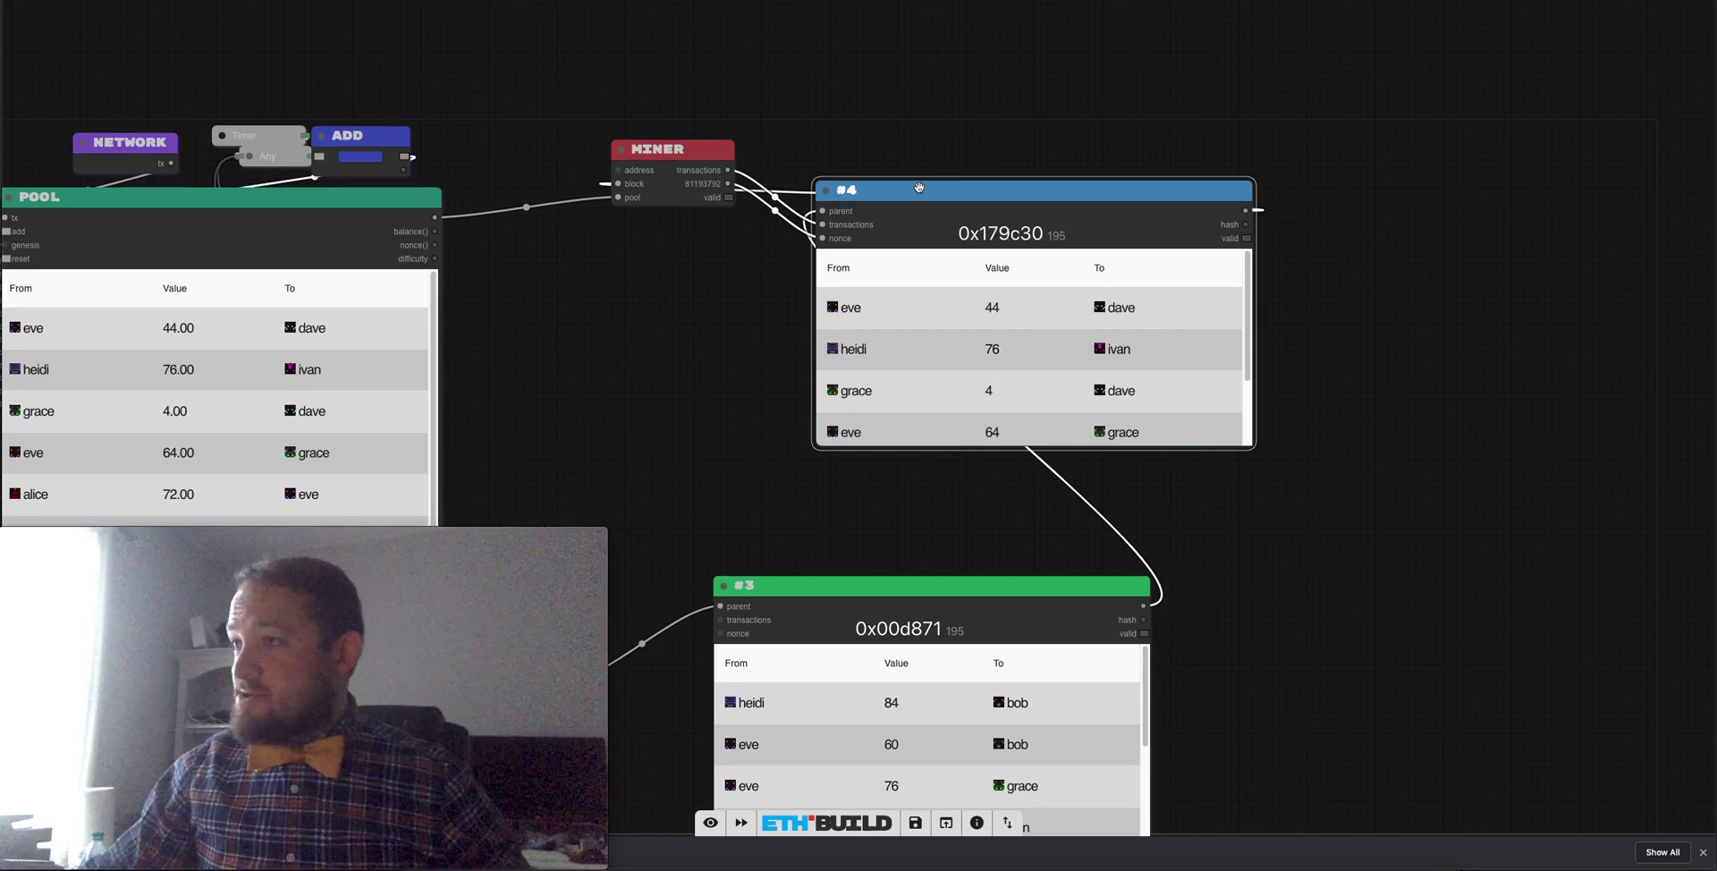
drag(936, 194, 918, 228)
Add a Special/Drawing node in the empty space to the right of block #4.
drag(1289, 283, 1016, 289)
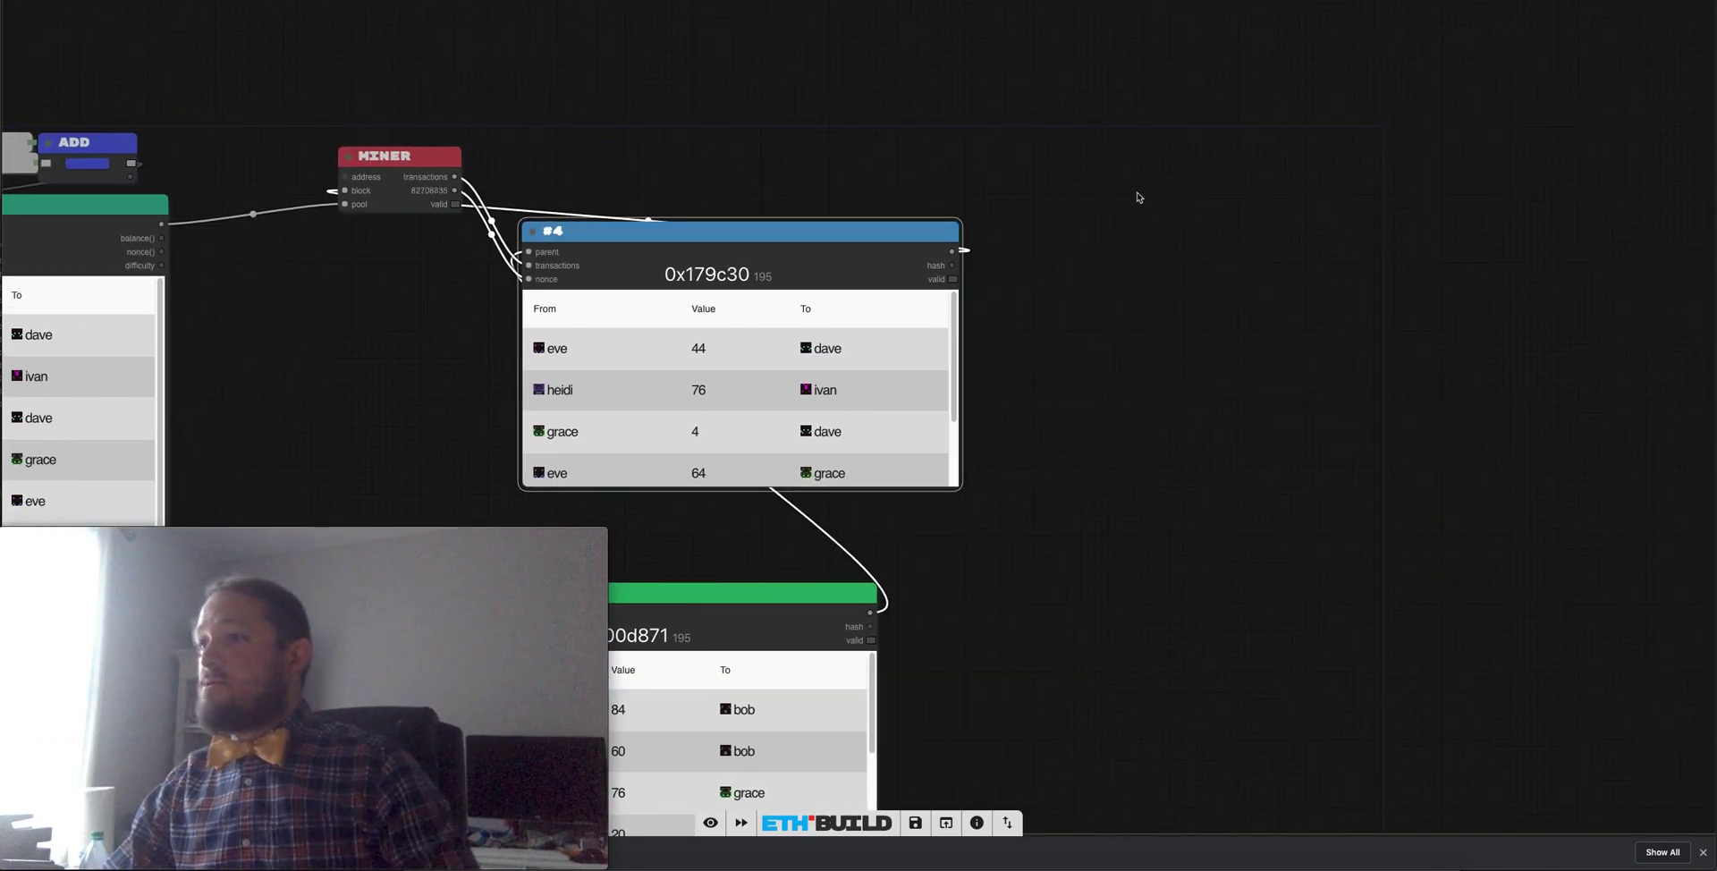
double_click(1135, 191)
text(draw)
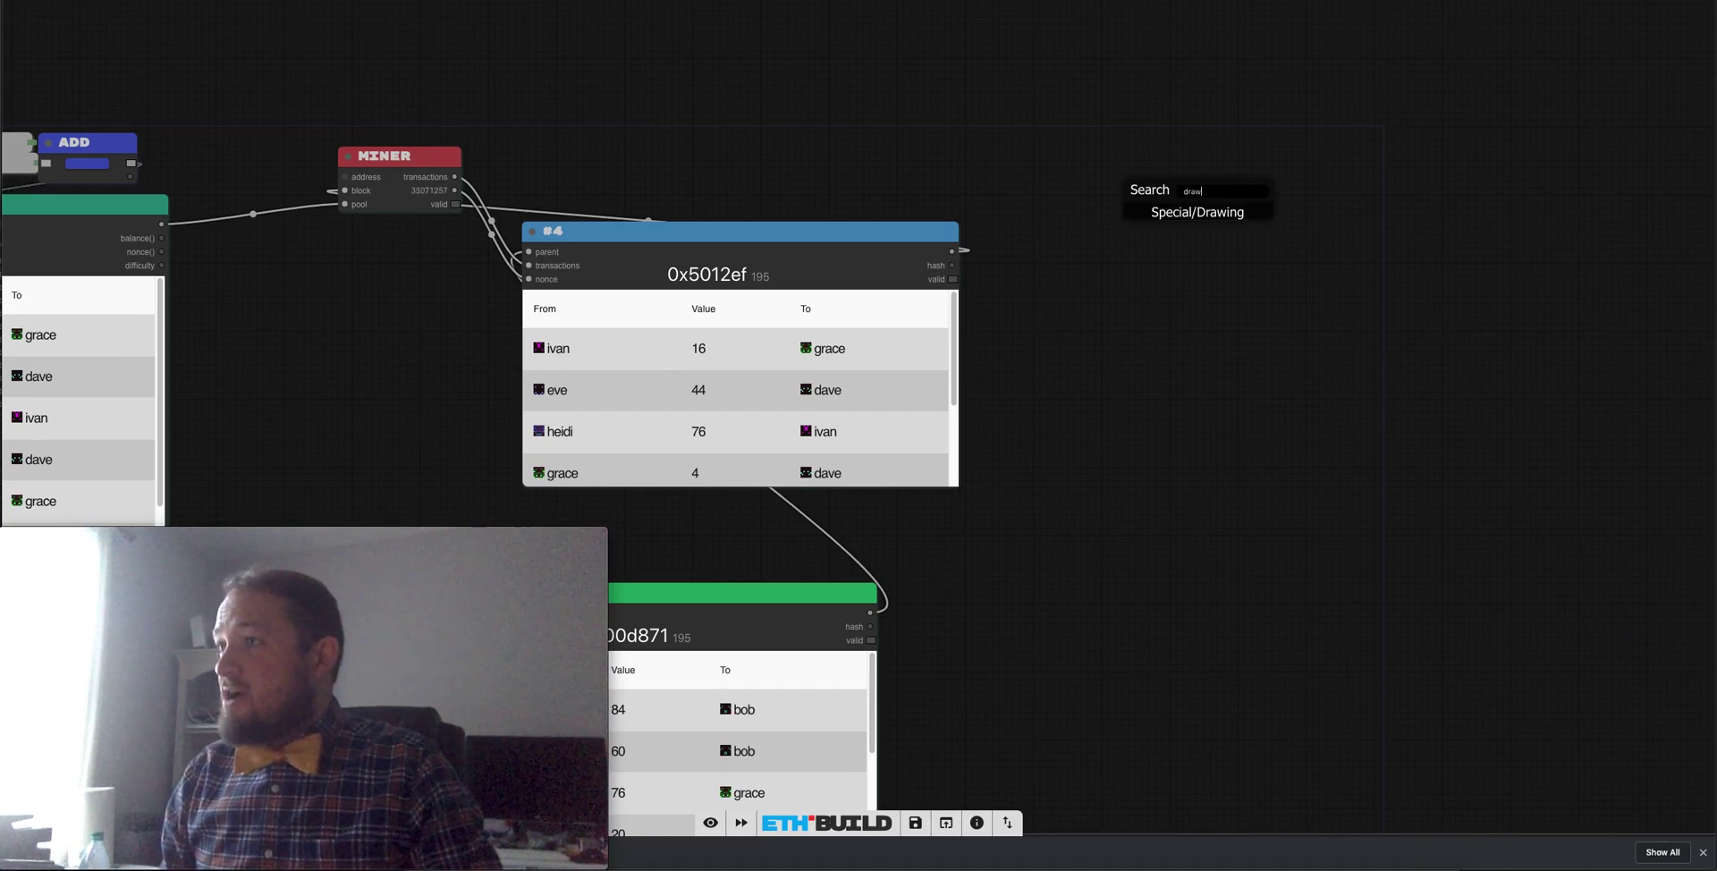
key(Return)
drag(1171, 175, 1141, 132)
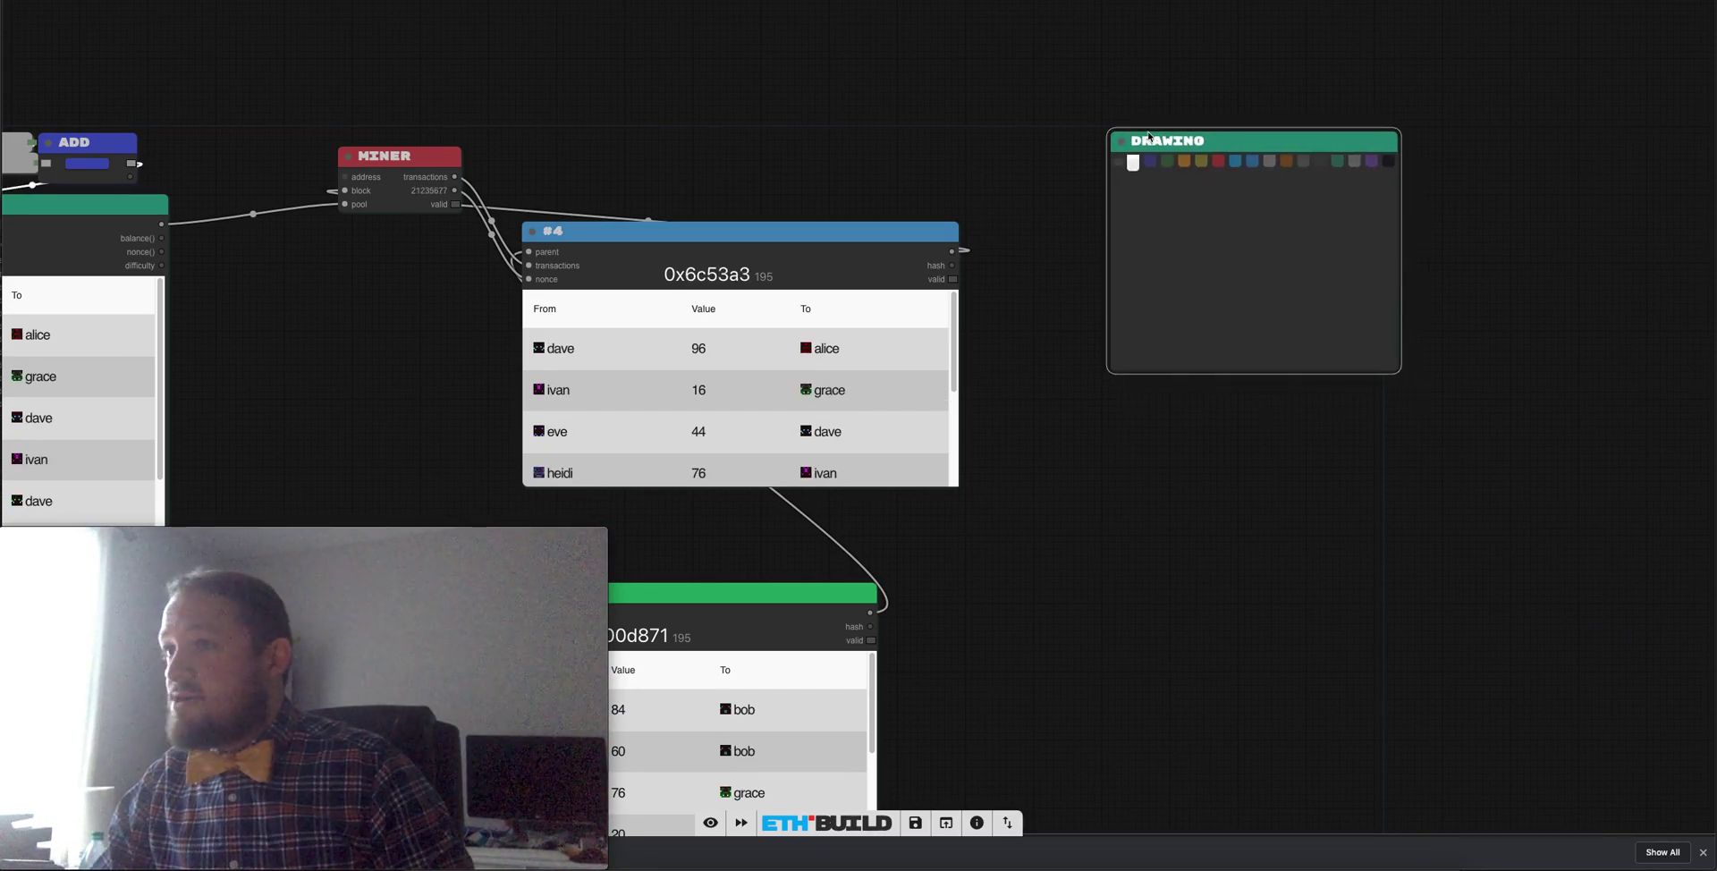
Sketch five small red boxes spread around the Drawing node's canvas.
mouse_move(1146, 251)
mouse_down()
mouse_move(1157, 262)
mouse_move(1146, 250)
mouse_up()
mouse_move(1221, 211)
mouse_down()
mouse_move(1324, 253)
mouse_move(1318, 237)
mouse_up()
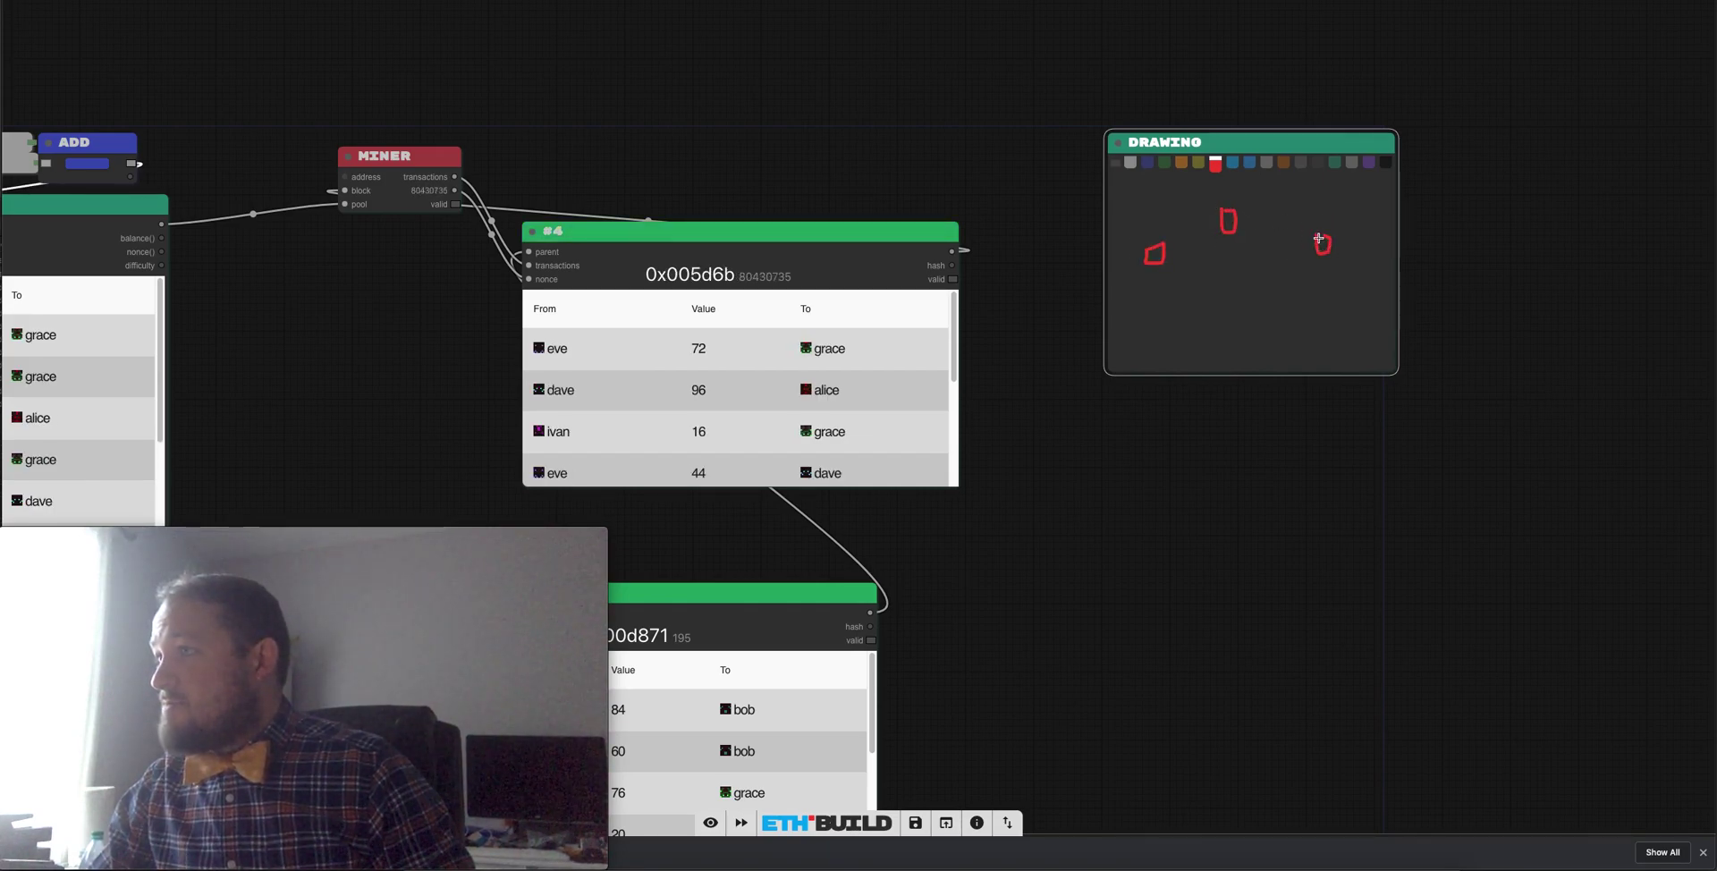
drag(1277, 319, 1296, 298)
drag(1188, 342, 1211, 302)
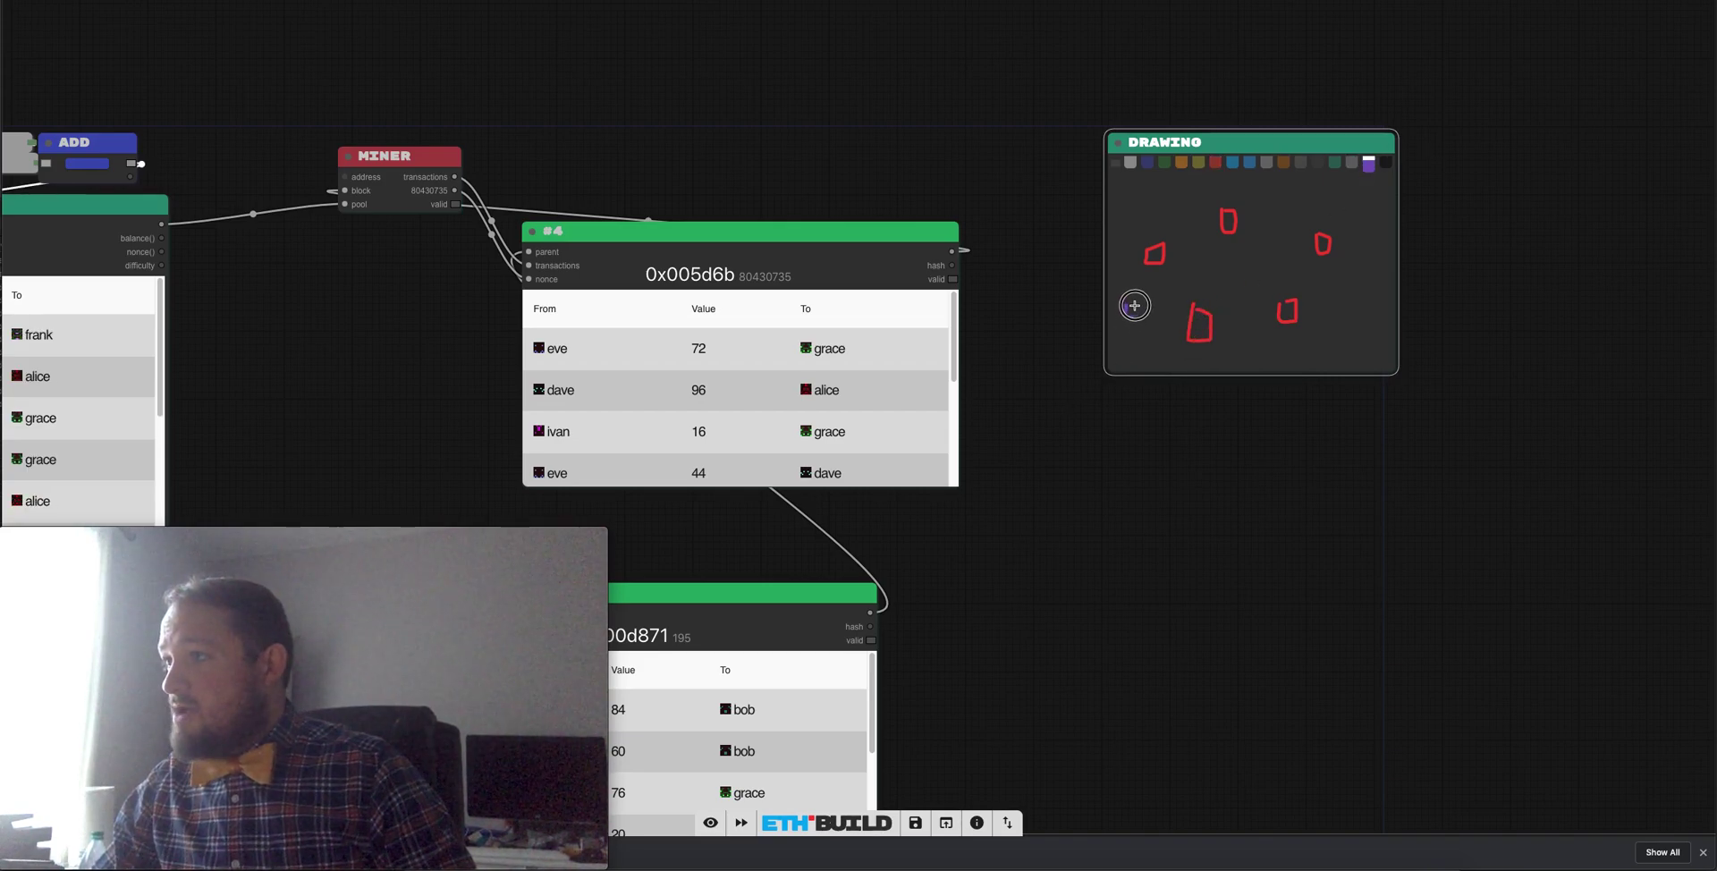
Sketch eight small purple boxes scattered among the red ones on the Drawing canvas, and select block #4.
mouse_move(1133, 212)
mouse_down()
mouse_move(1224, 186)
mouse_move(1296, 215)
mouse_up()
mouse_move(1226, 285)
mouse_down()
mouse_move(1244, 286)
mouse_move(1233, 270)
mouse_up()
mouse_move(1331, 293)
mouse_down()
mouse_move(1349, 276)
mouse_move(1333, 288)
mouse_up()
mouse_move(1285, 352)
mouse_down()
mouse_move(1307, 348)
mouse_move(1289, 341)
mouse_up()
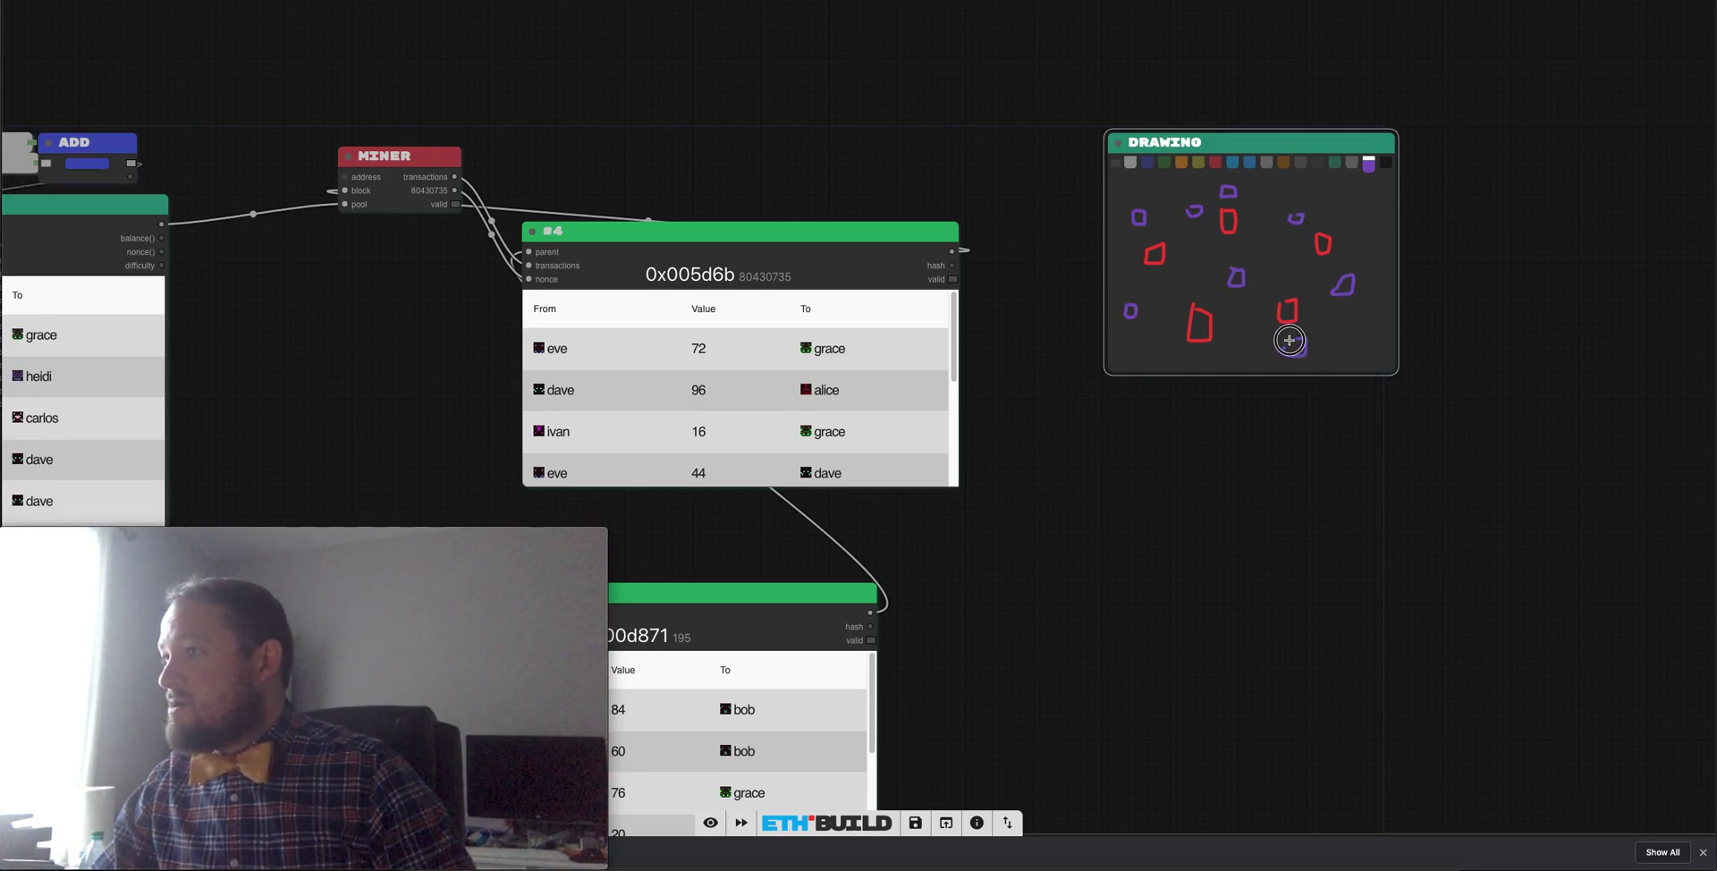
click(702, 235)
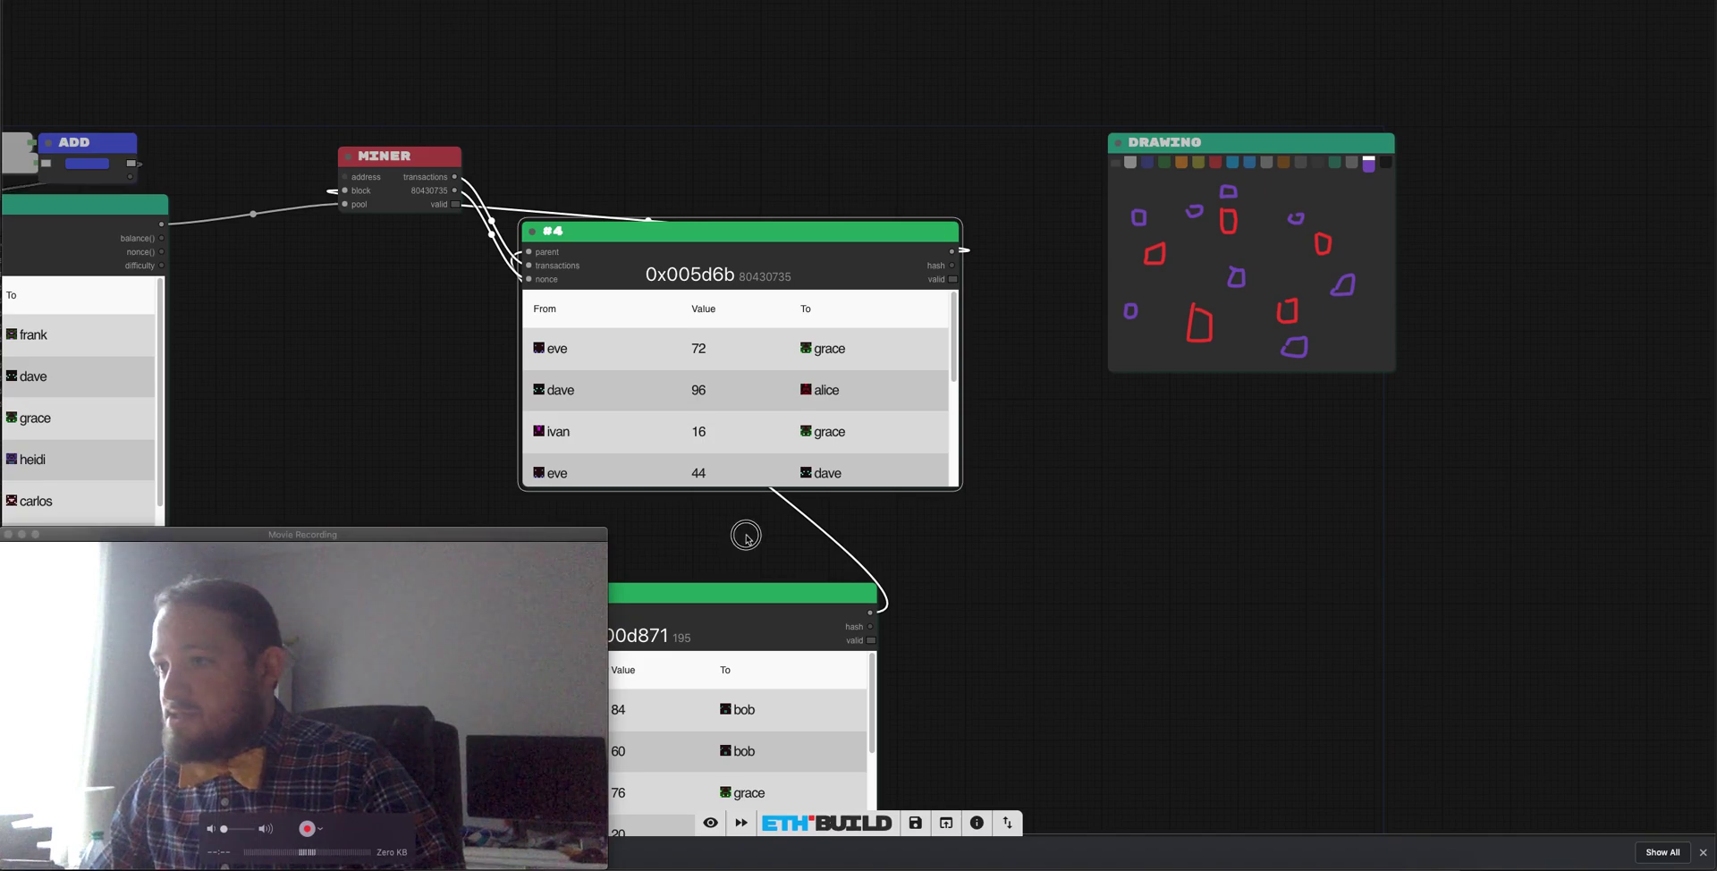
Collapse block #3 and stack it directly above the collapsed blocks #2 and #1.
drag(741, 535, 1037, 447)
drag(861, 512, 1002, 346)
click(890, 339)
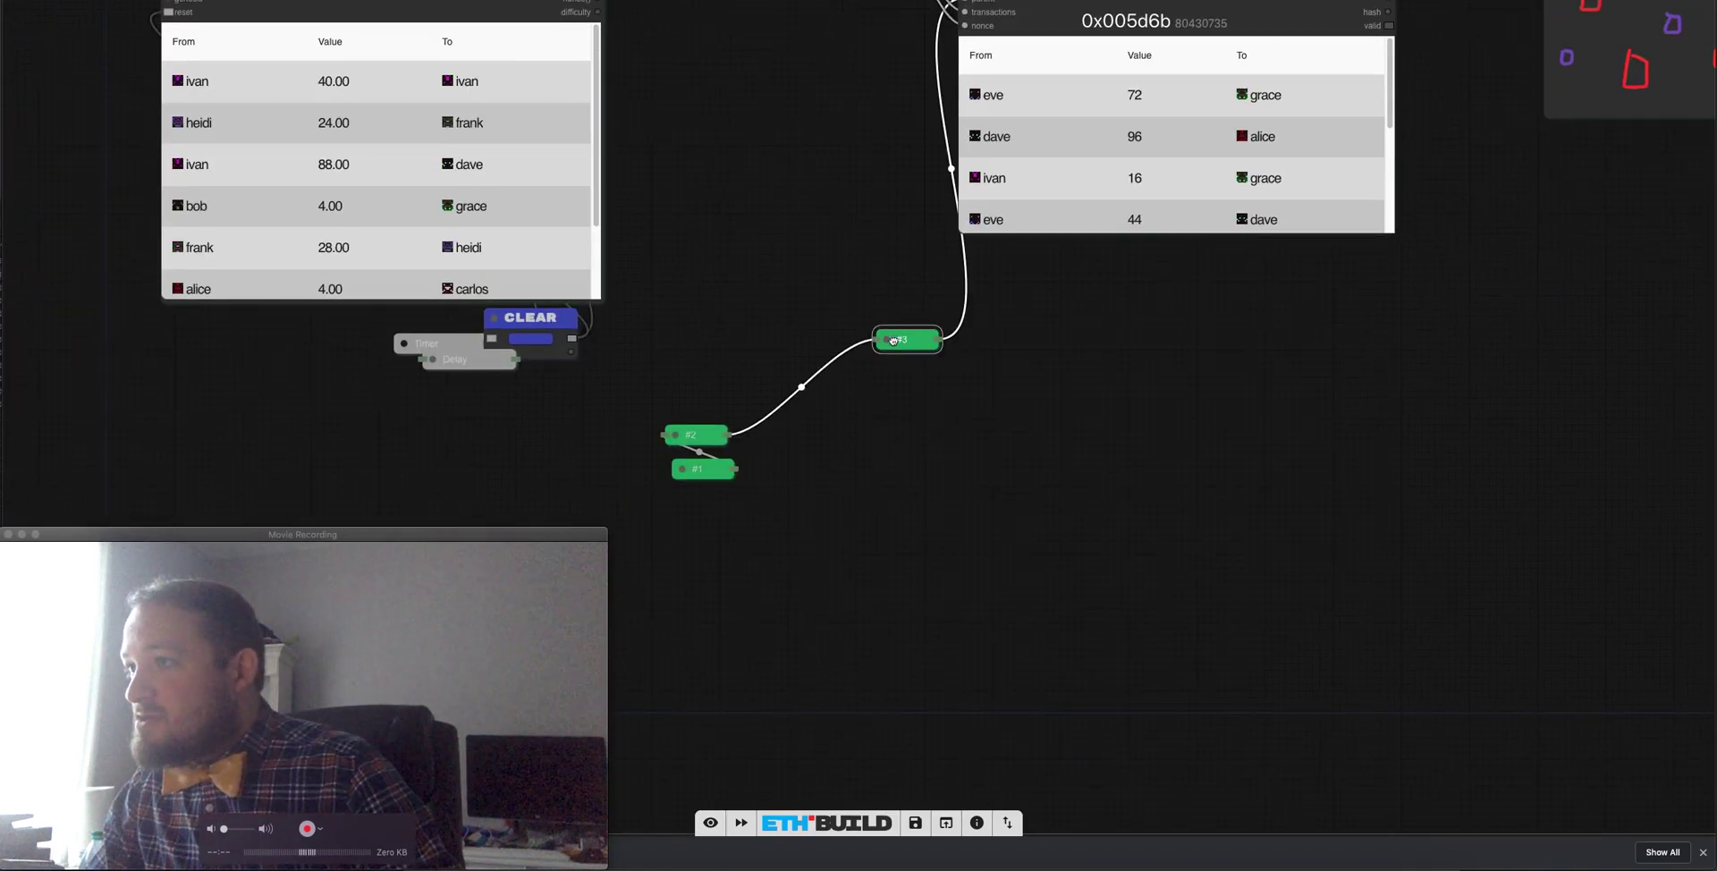
drag(736, 340, 686, 386)
drag(1237, 337, 1232, 318)
drag(1213, 449, 1167, 714)
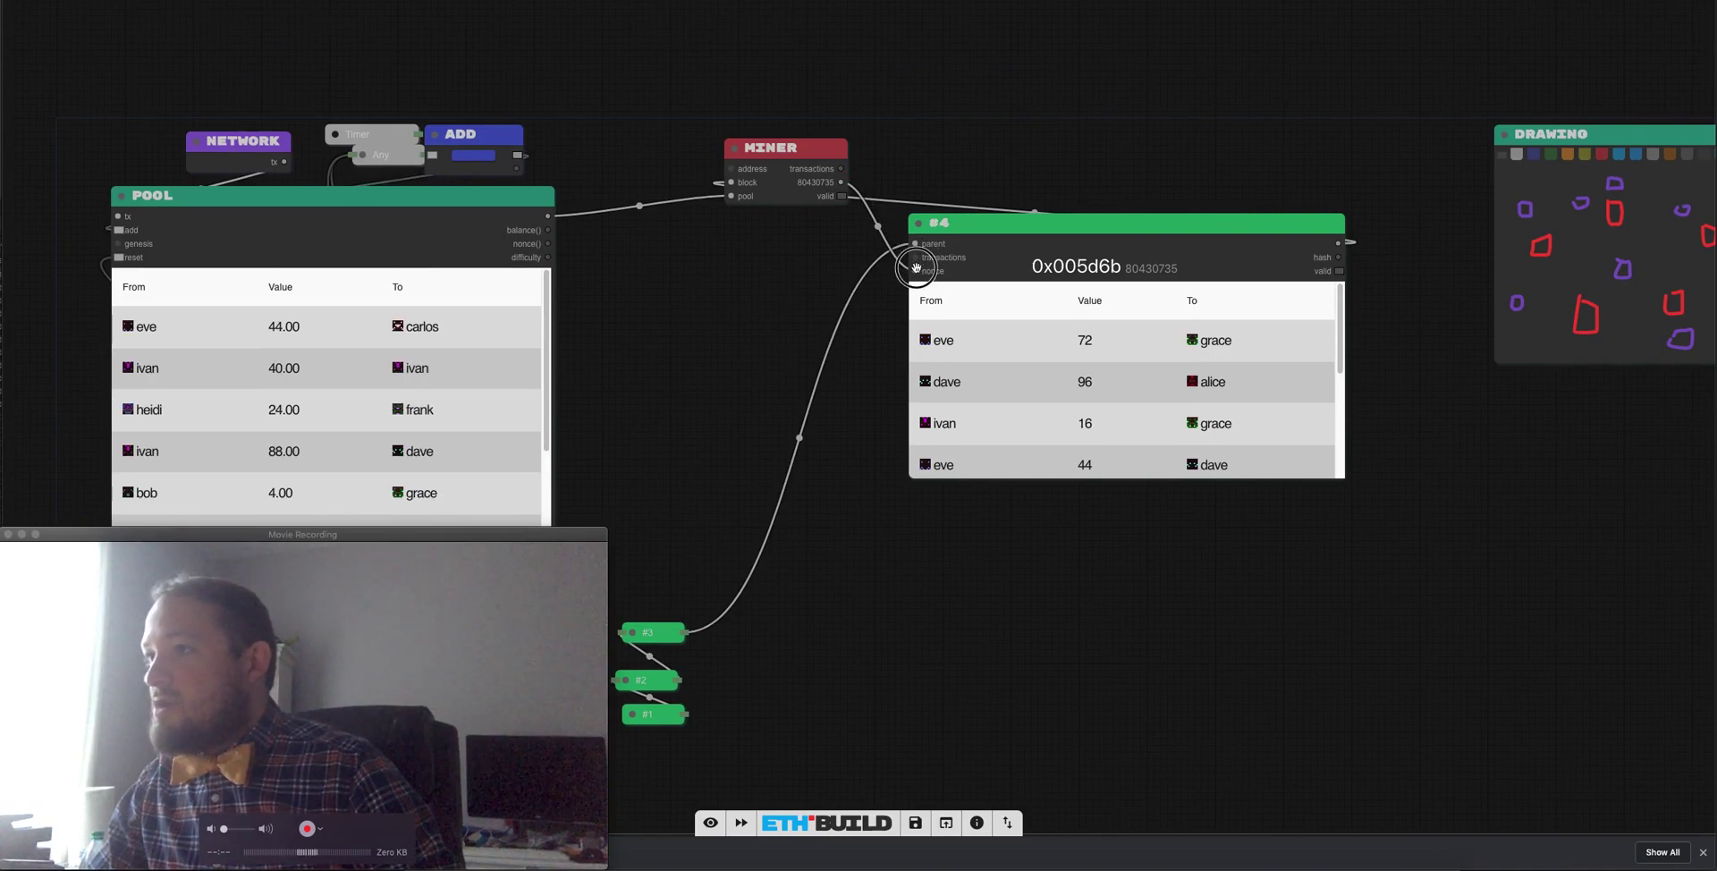
Unplug block #4's transactions and nonce, lower it, and place a duplicate beside the Miner with block #4's output as its parent.
drag(989, 218, 931, 501)
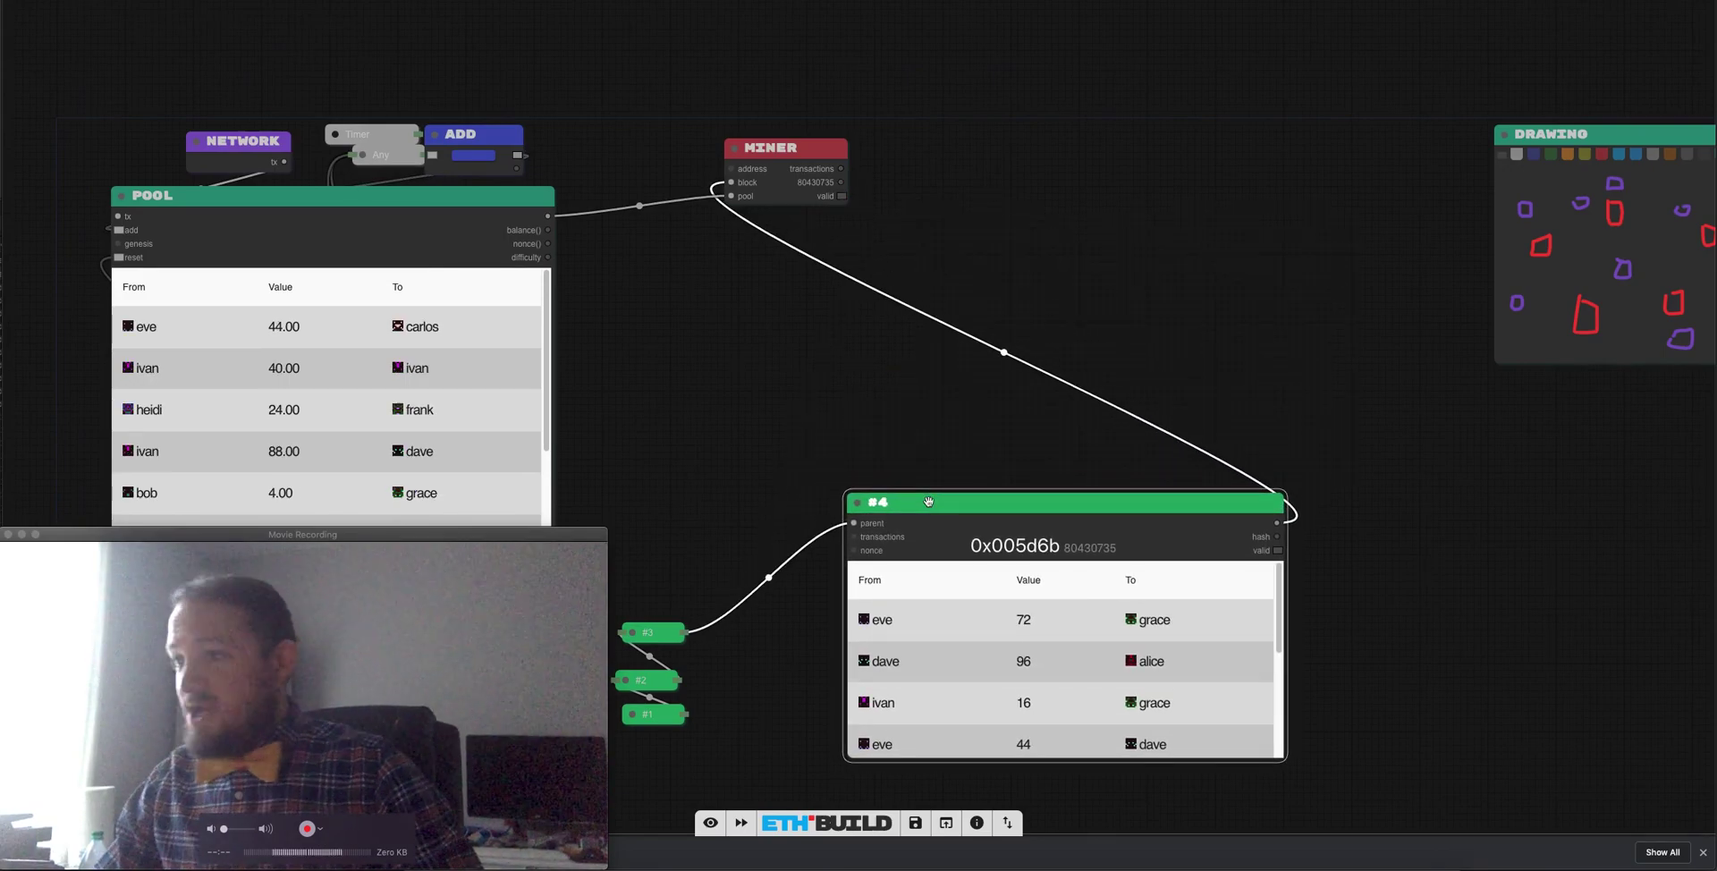
key(ctrl+v)
drag(1028, 245, 1023, 161)
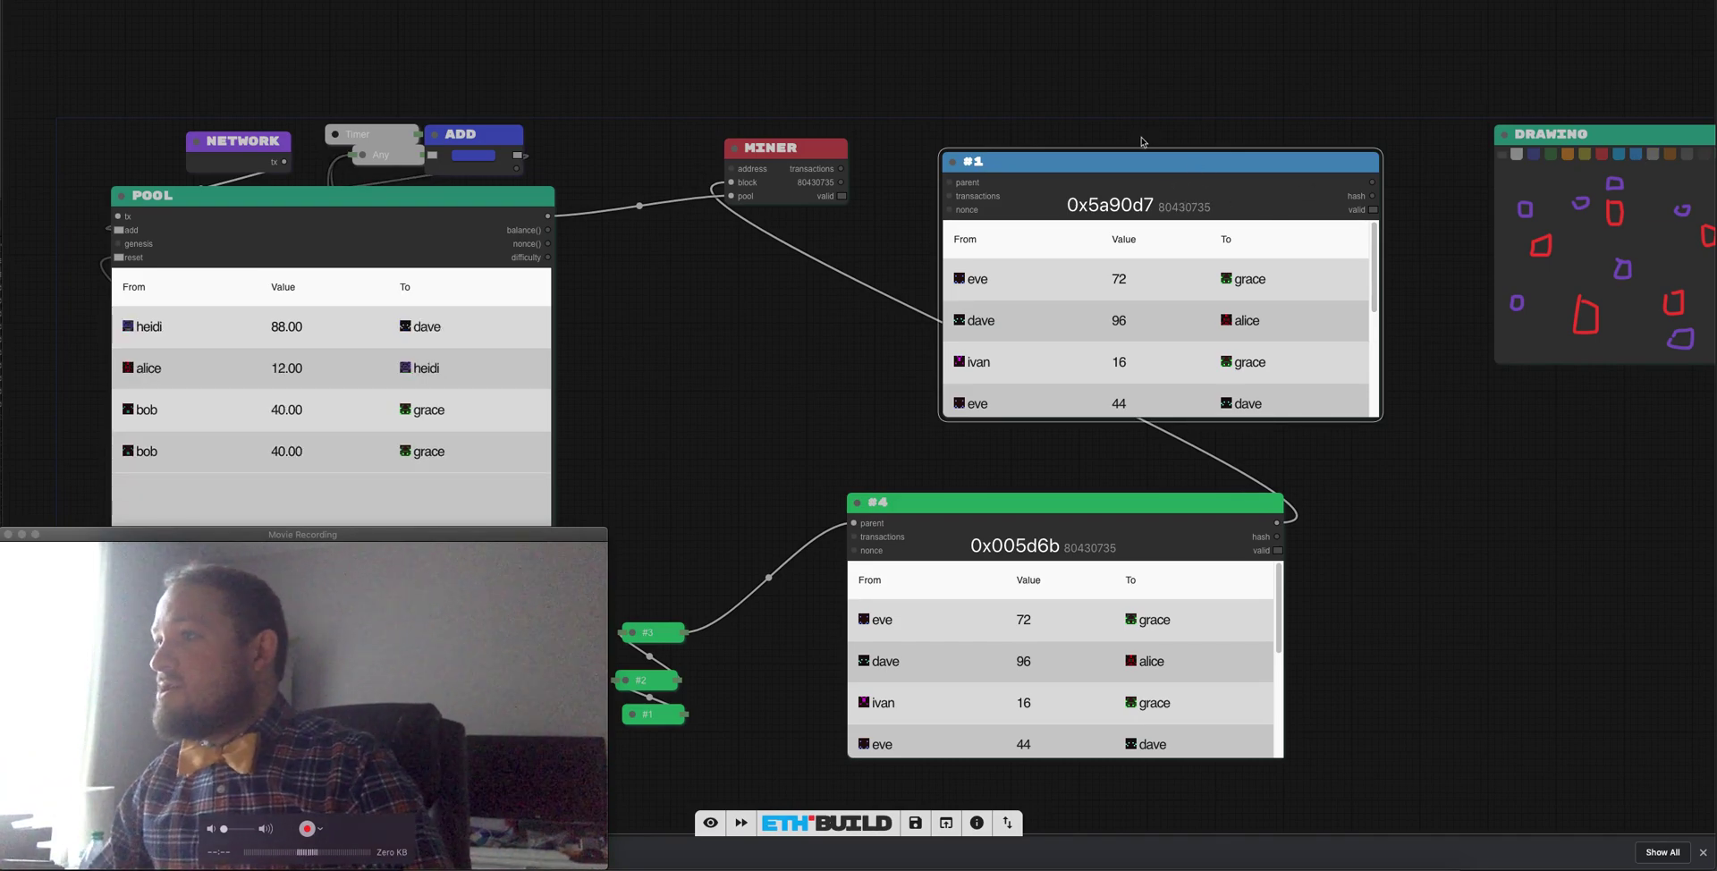
drag(1277, 522, 950, 182)
Update the difficulty property on both block #5 and the Miner.
right_click(1065, 162)
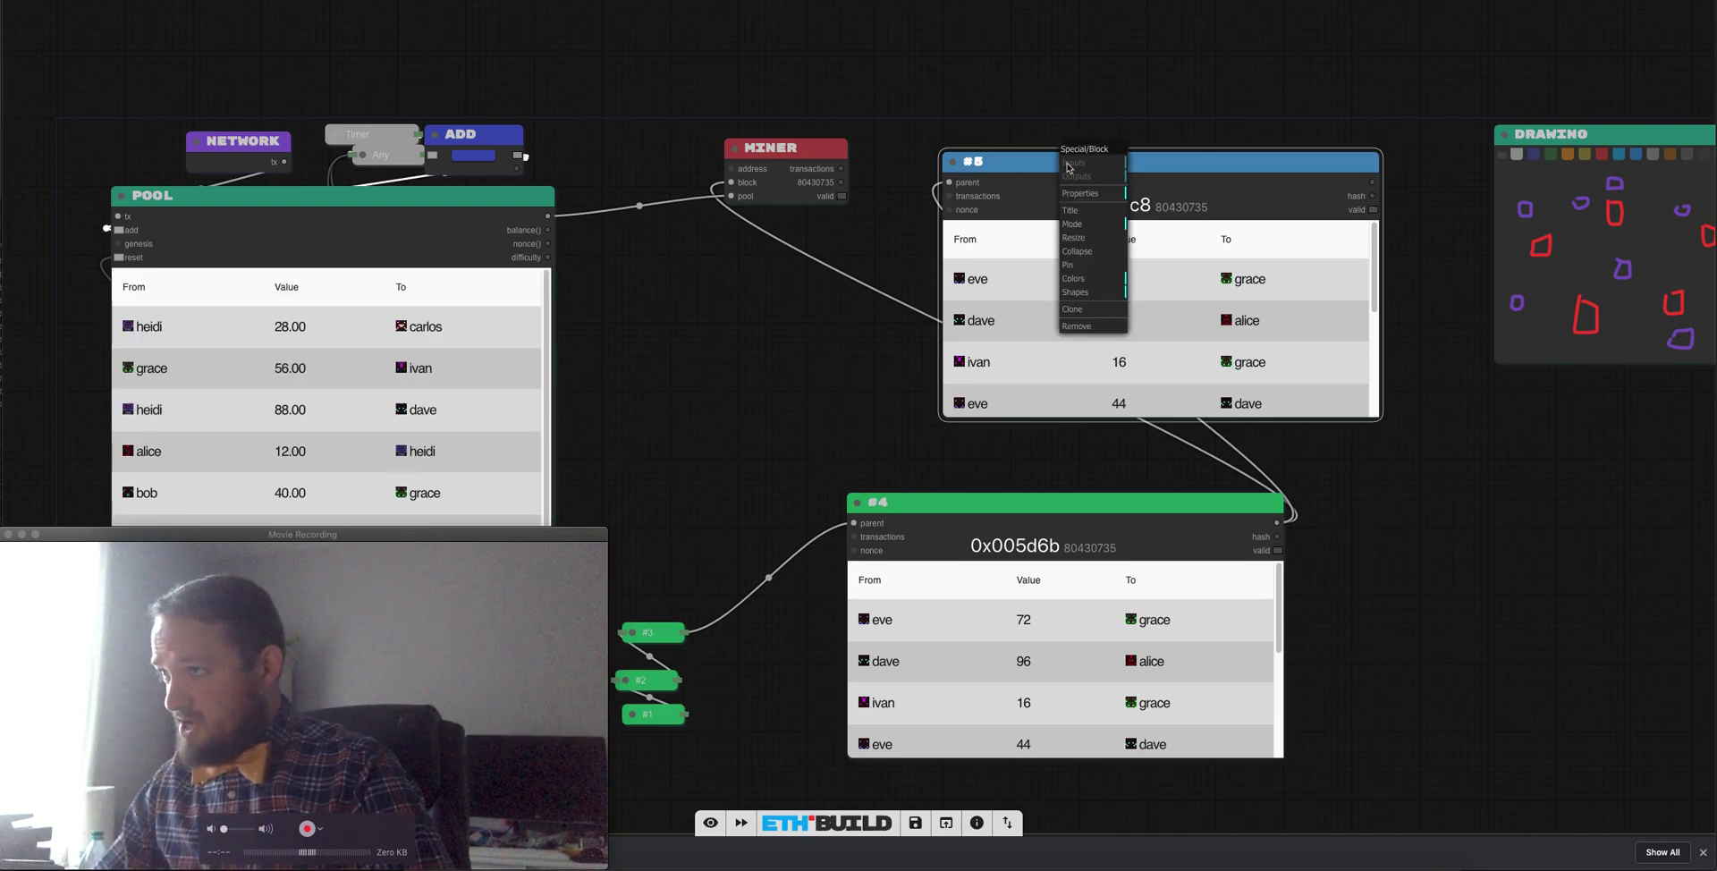
click(1078, 194)
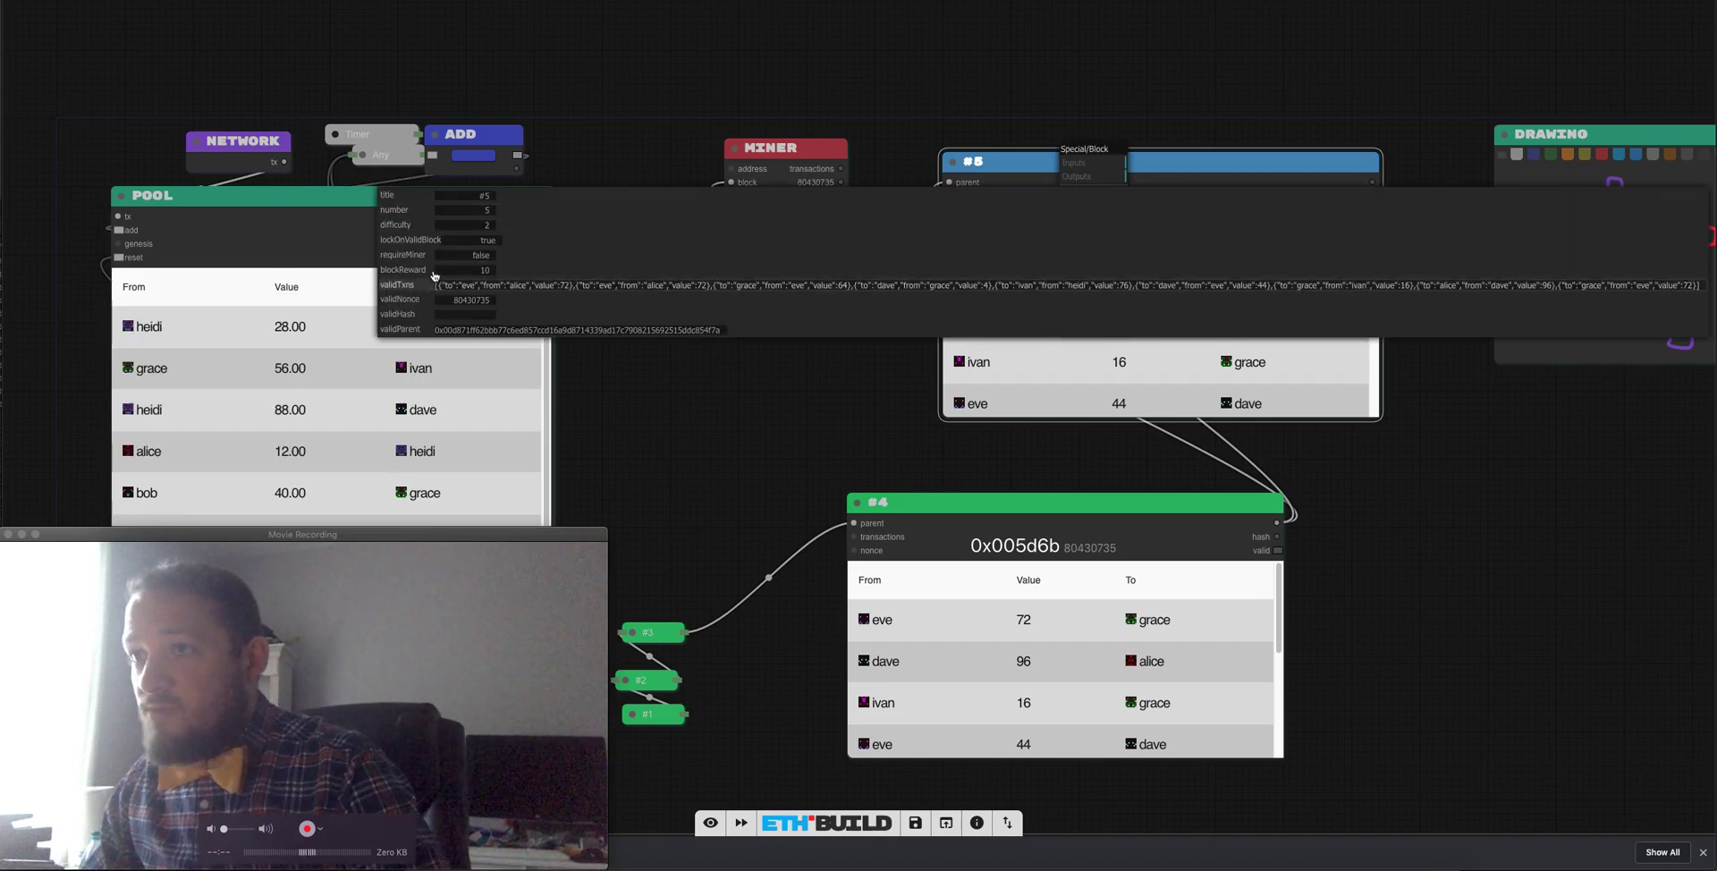
click(469, 224)
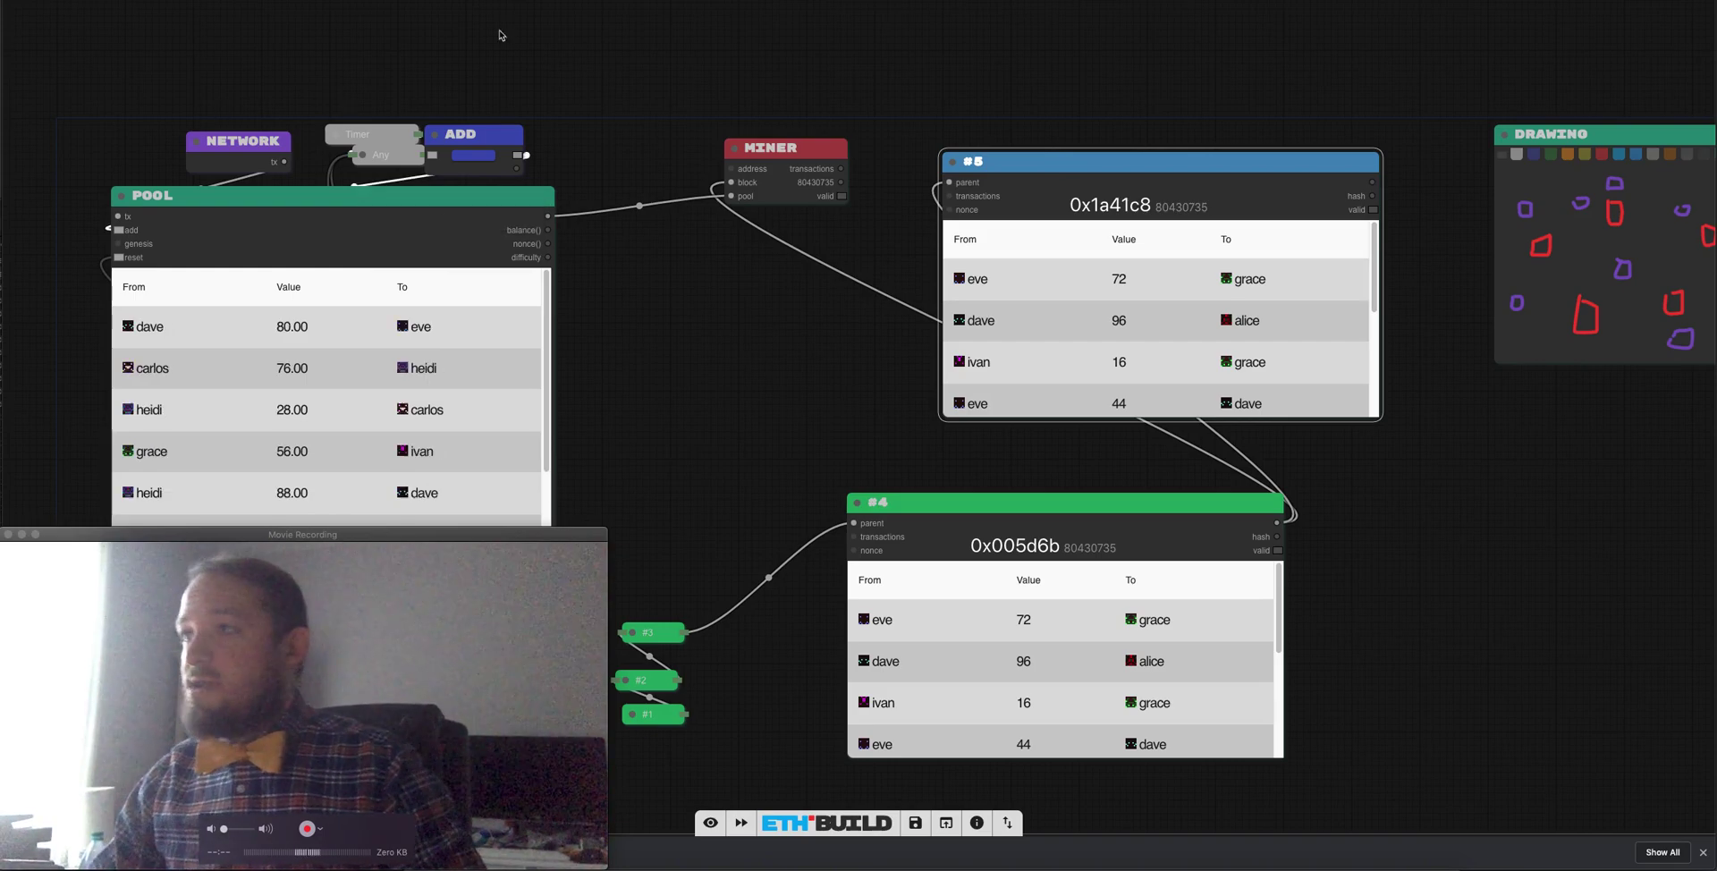
right_click(813, 146)
click(828, 171)
click(958, 178)
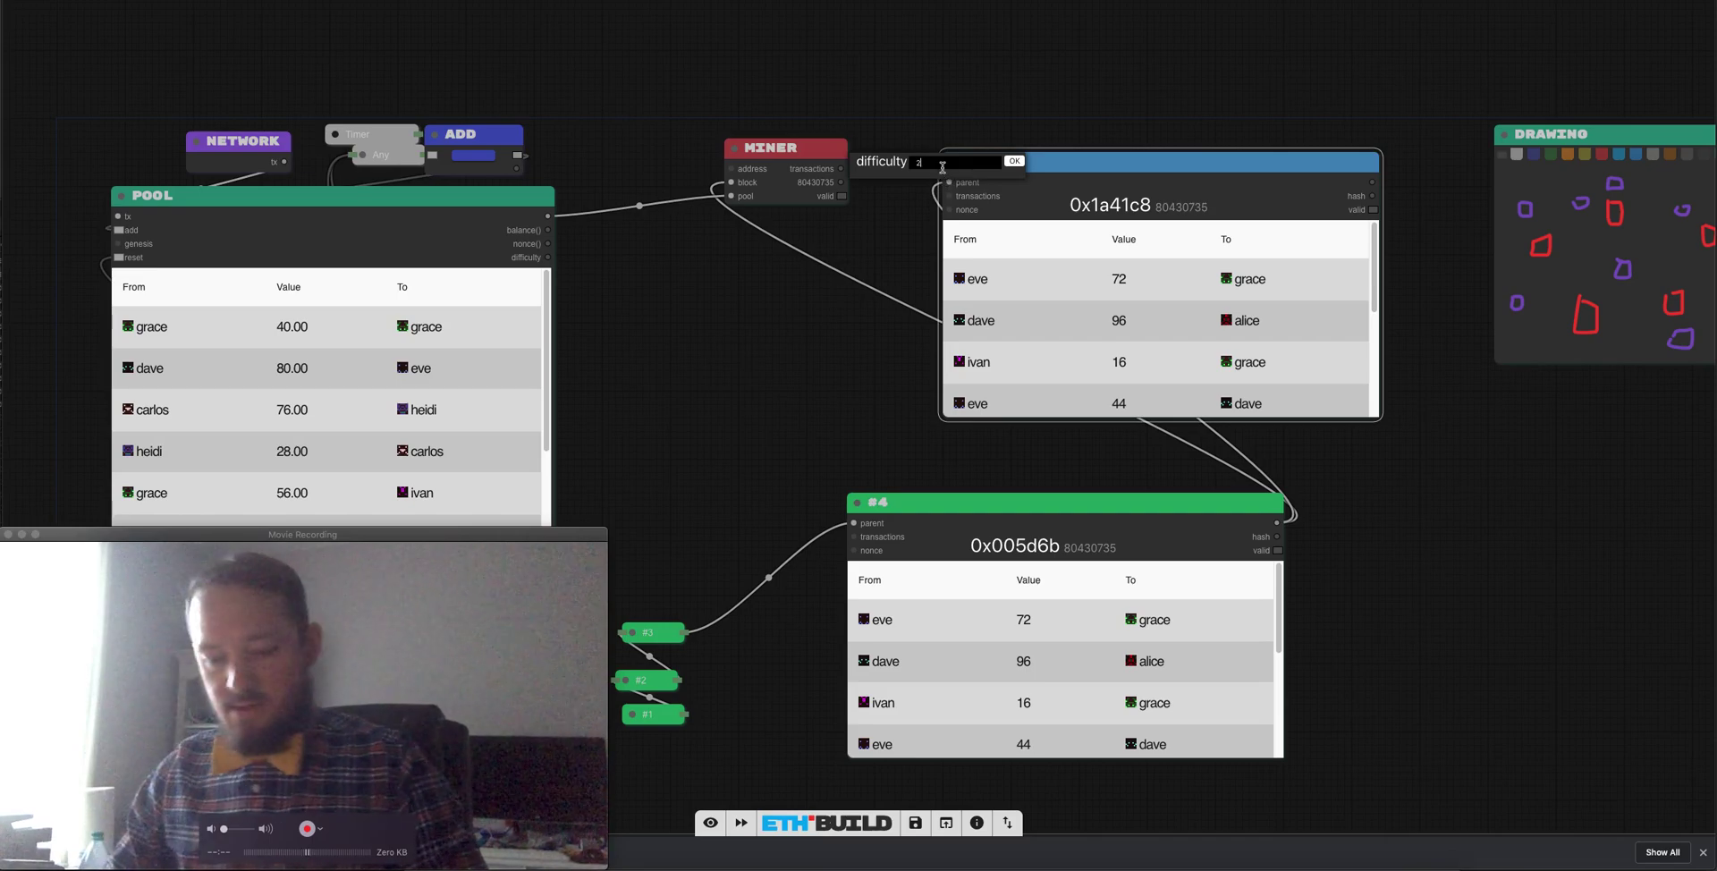
key(Return)
Link the Miner and block #5 through the transactions, nonce and block connections, and move blocks #4 and #5 further apart.
drag(840, 183, 949, 196)
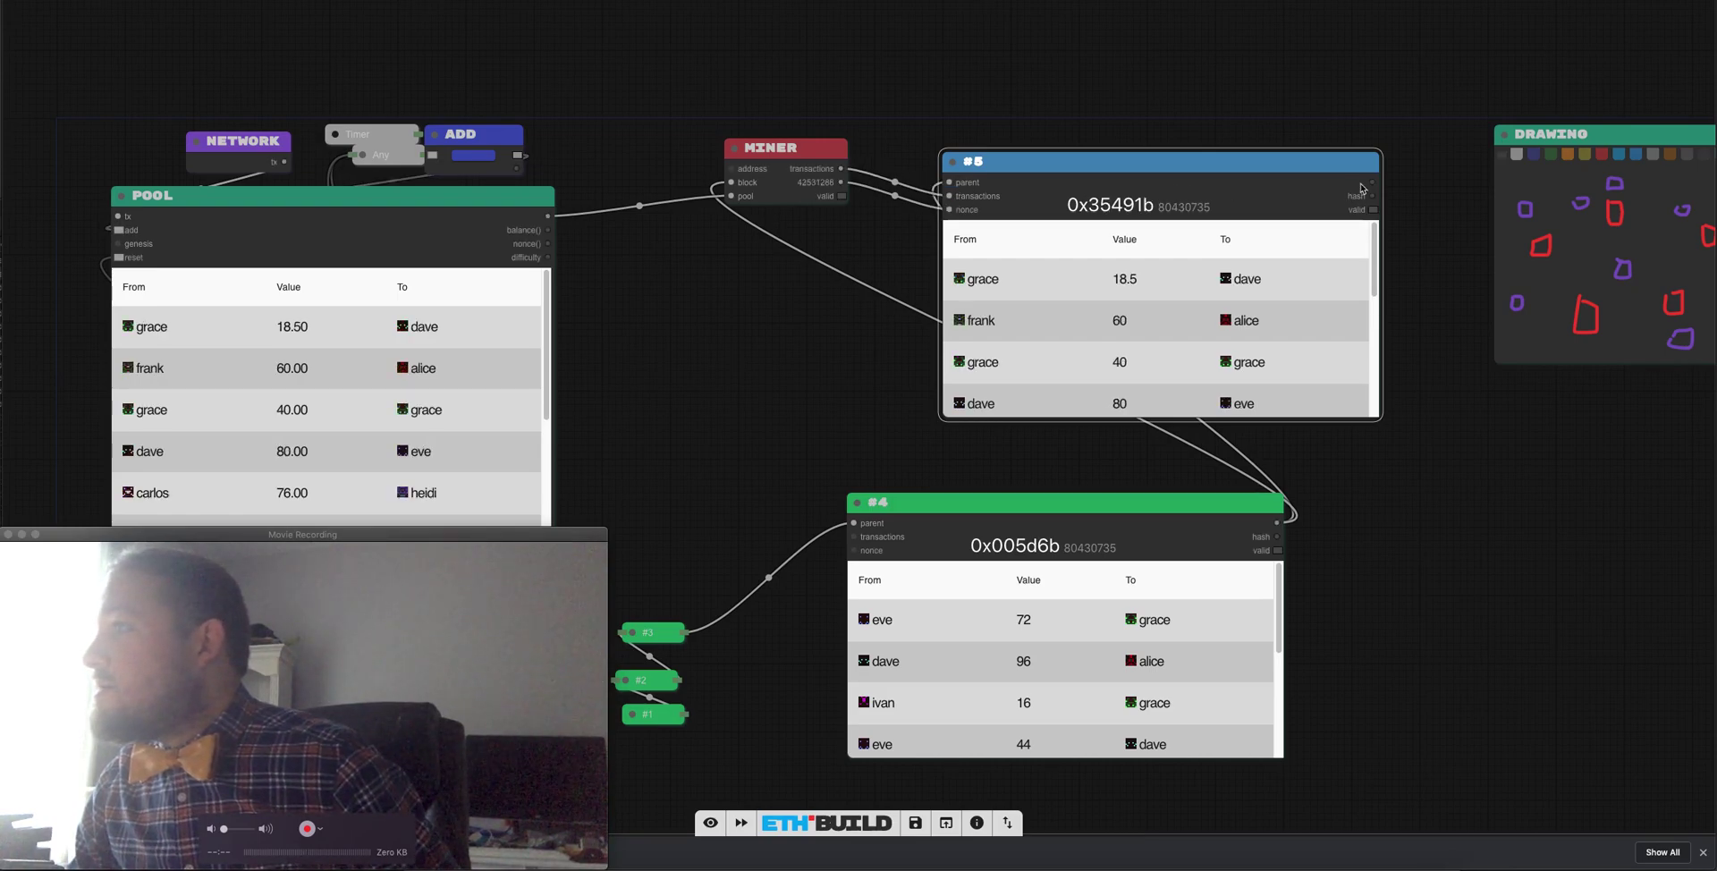
drag(1373, 196, 731, 183)
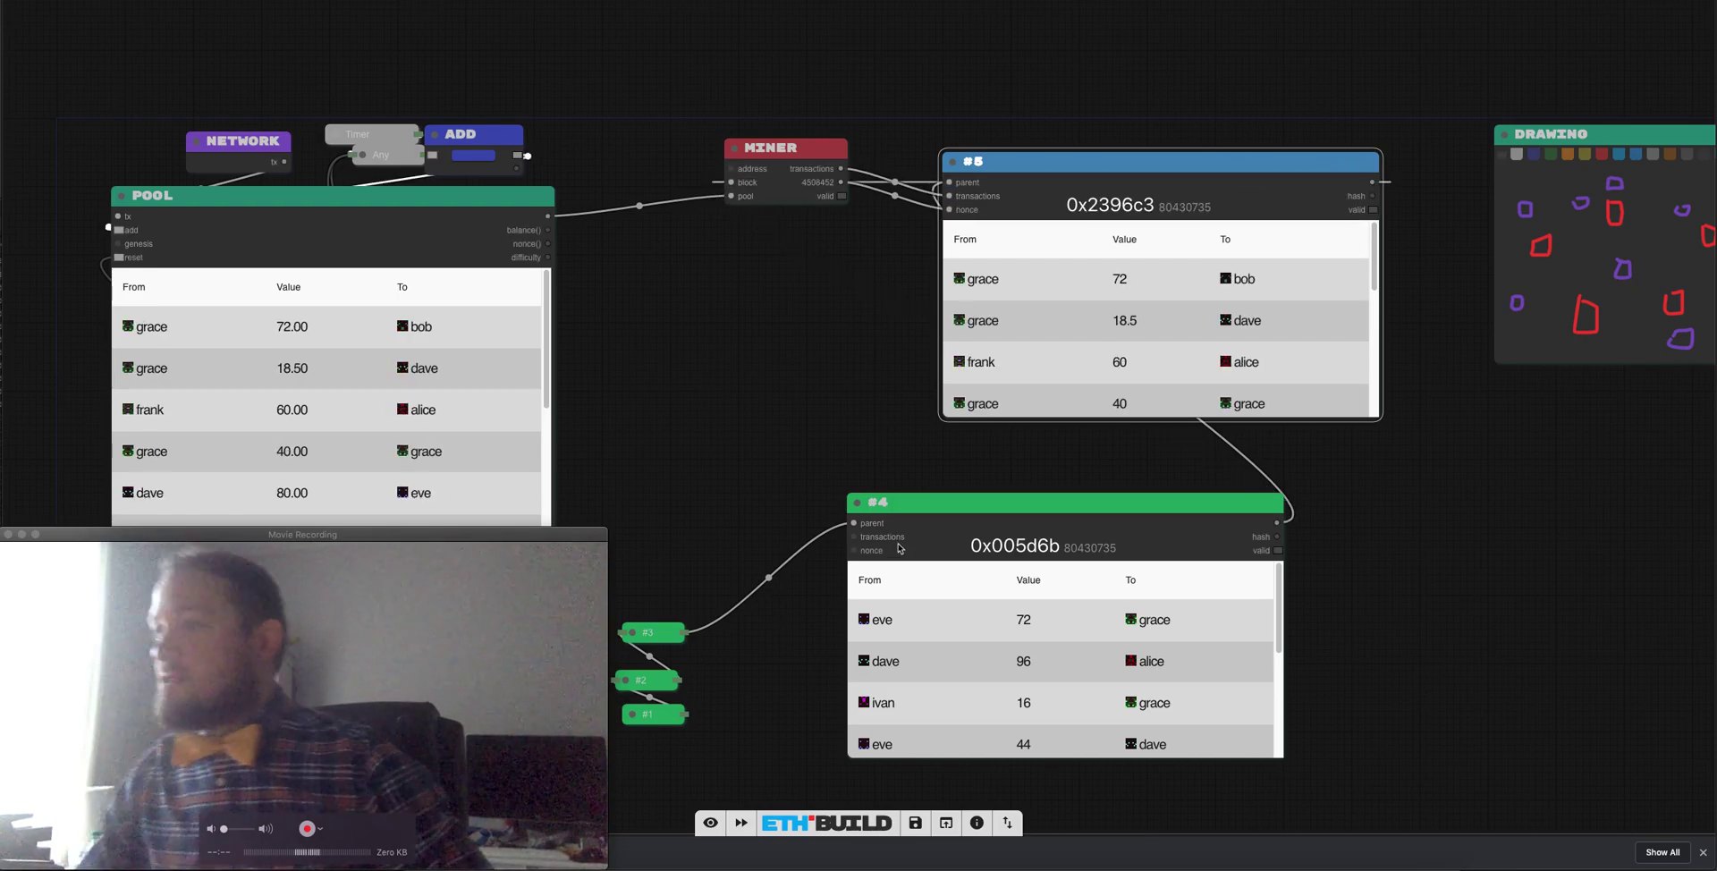
drag(898, 532, 868, 587)
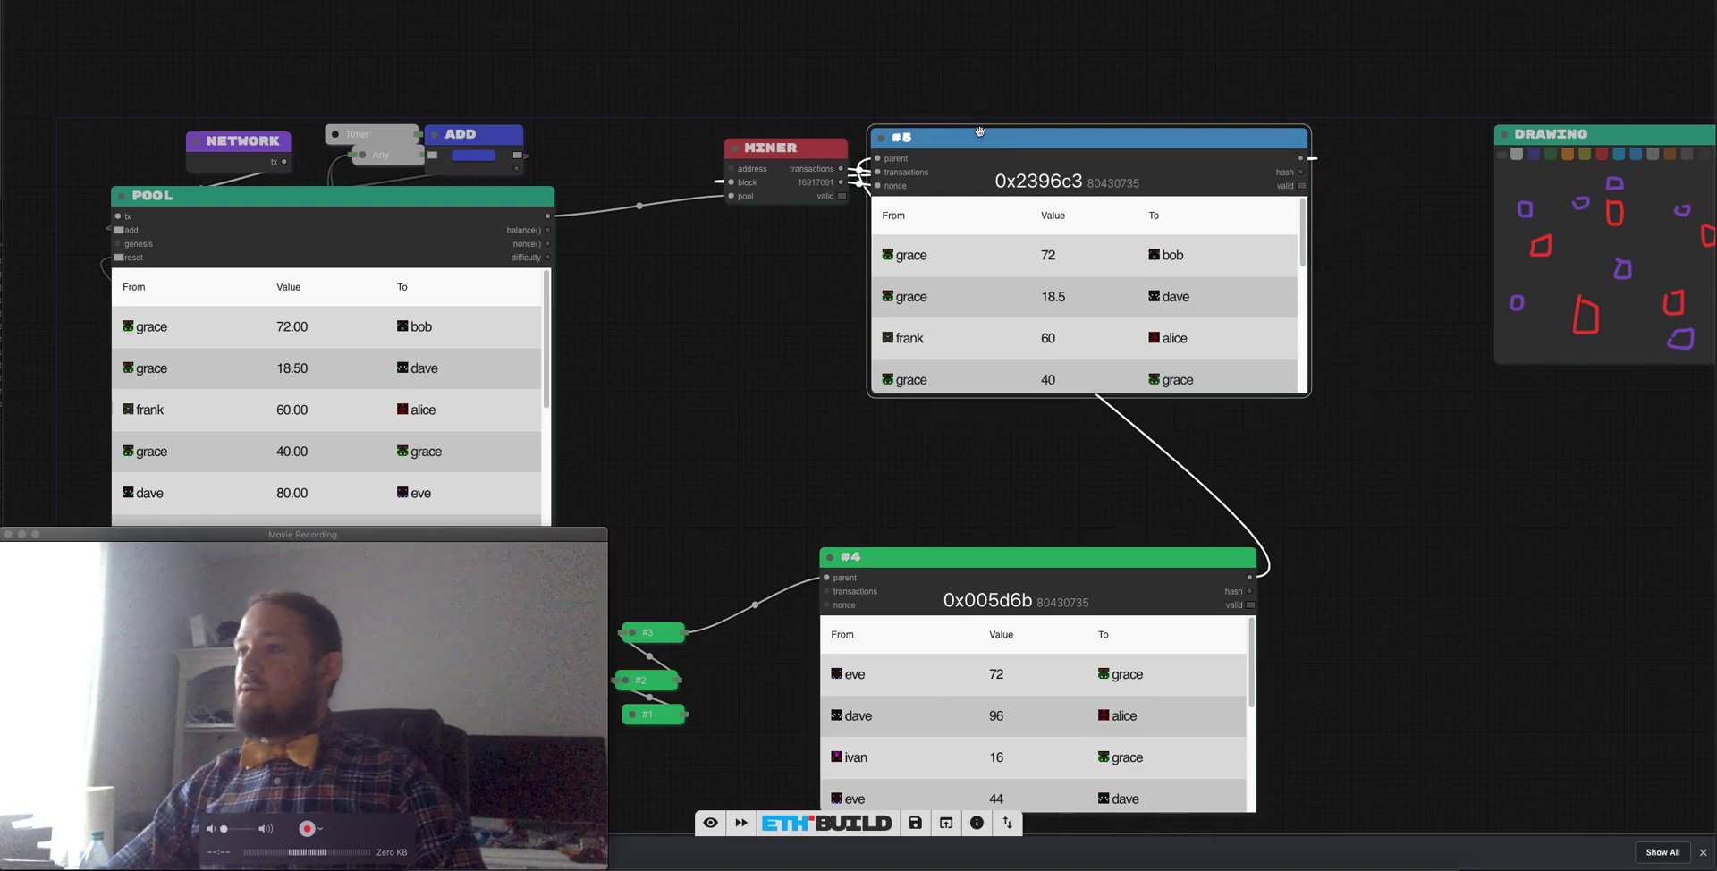
mouse_move(1348, 559)
mouse_down()
mouse_move(877, 555)
mouse_move(738, 619)
mouse_move(1091, 647)
mouse_up()
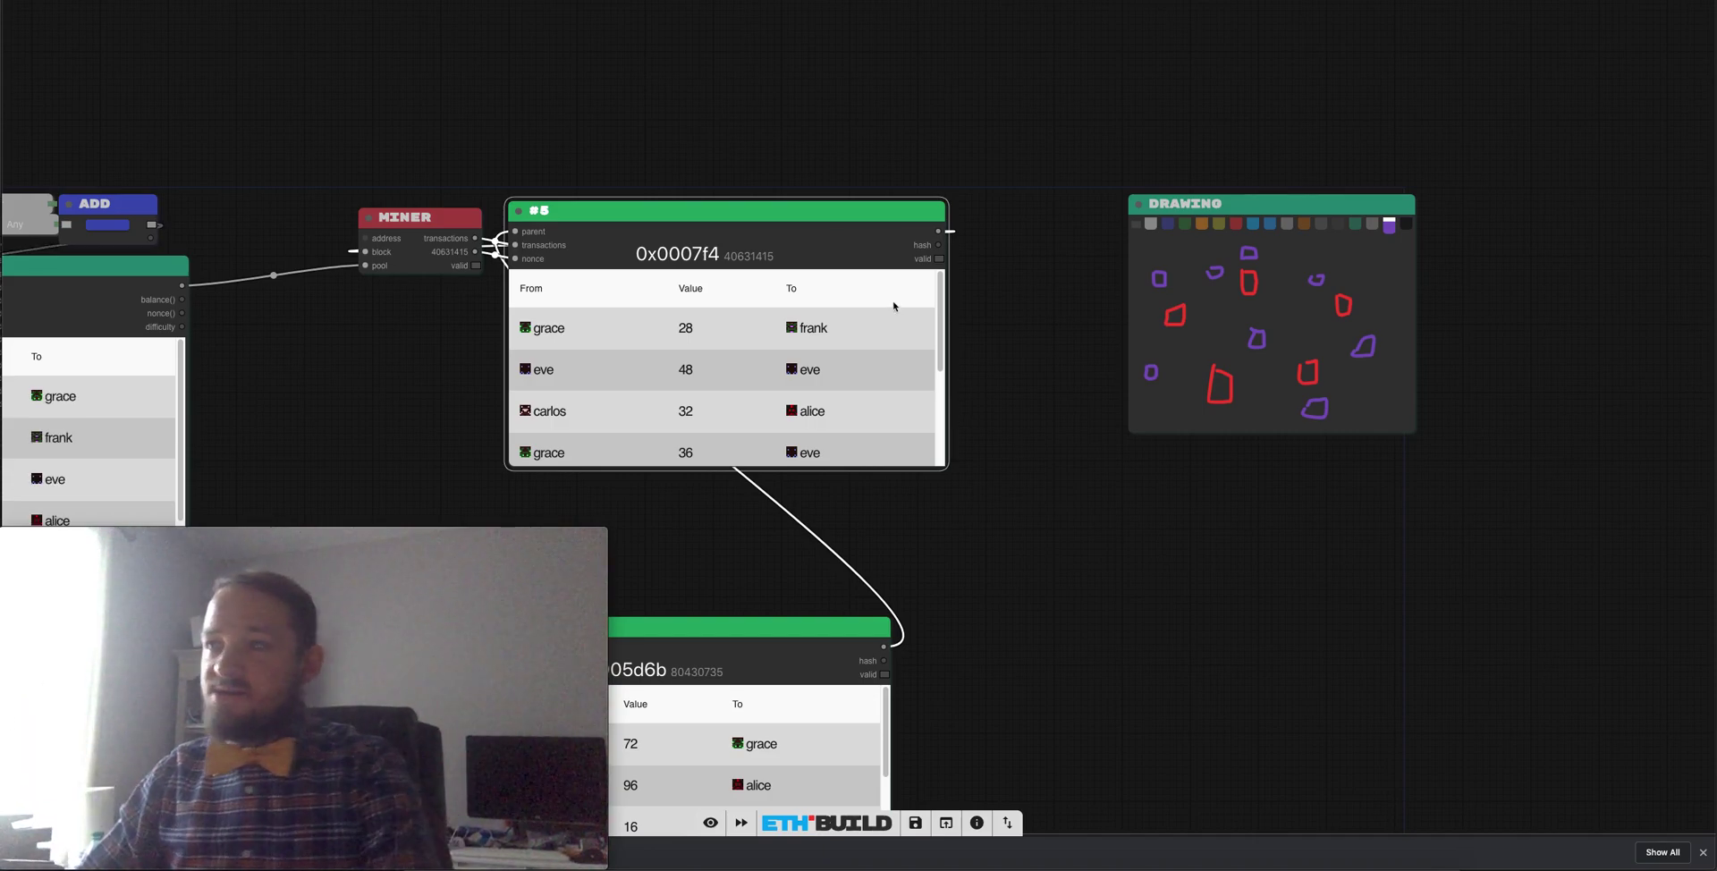
drag(1038, 541, 1288, 495)
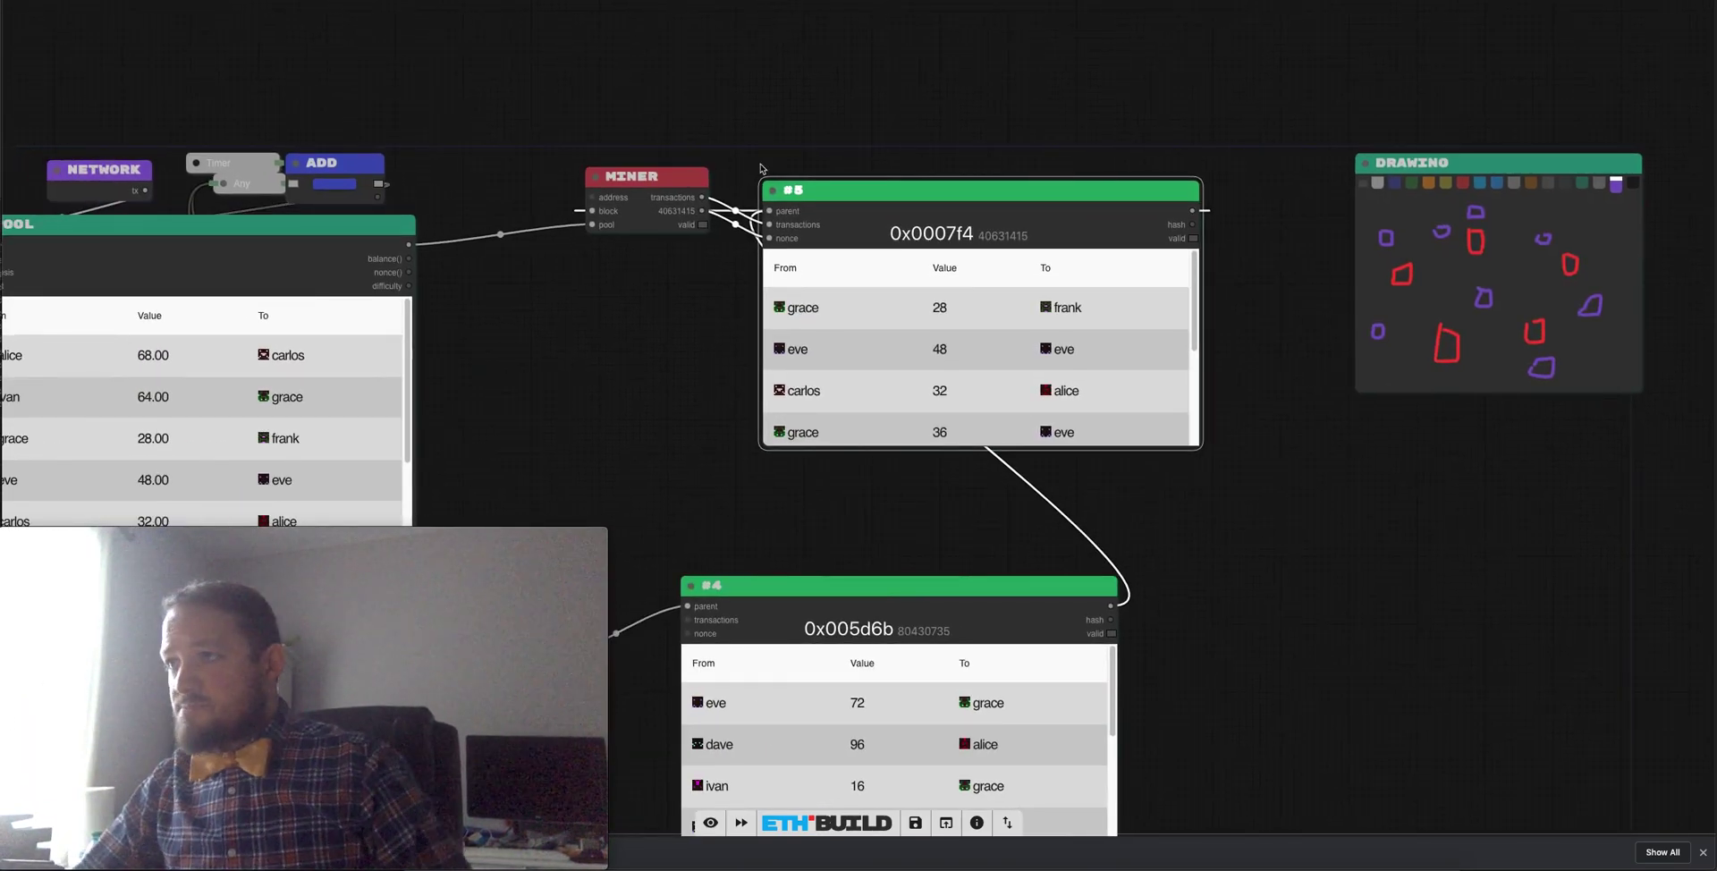
Collapse block #4, stack it above block #3, and move block #5 down away from the Miner.
click(688, 587)
drag(877, 185, 884, 212)
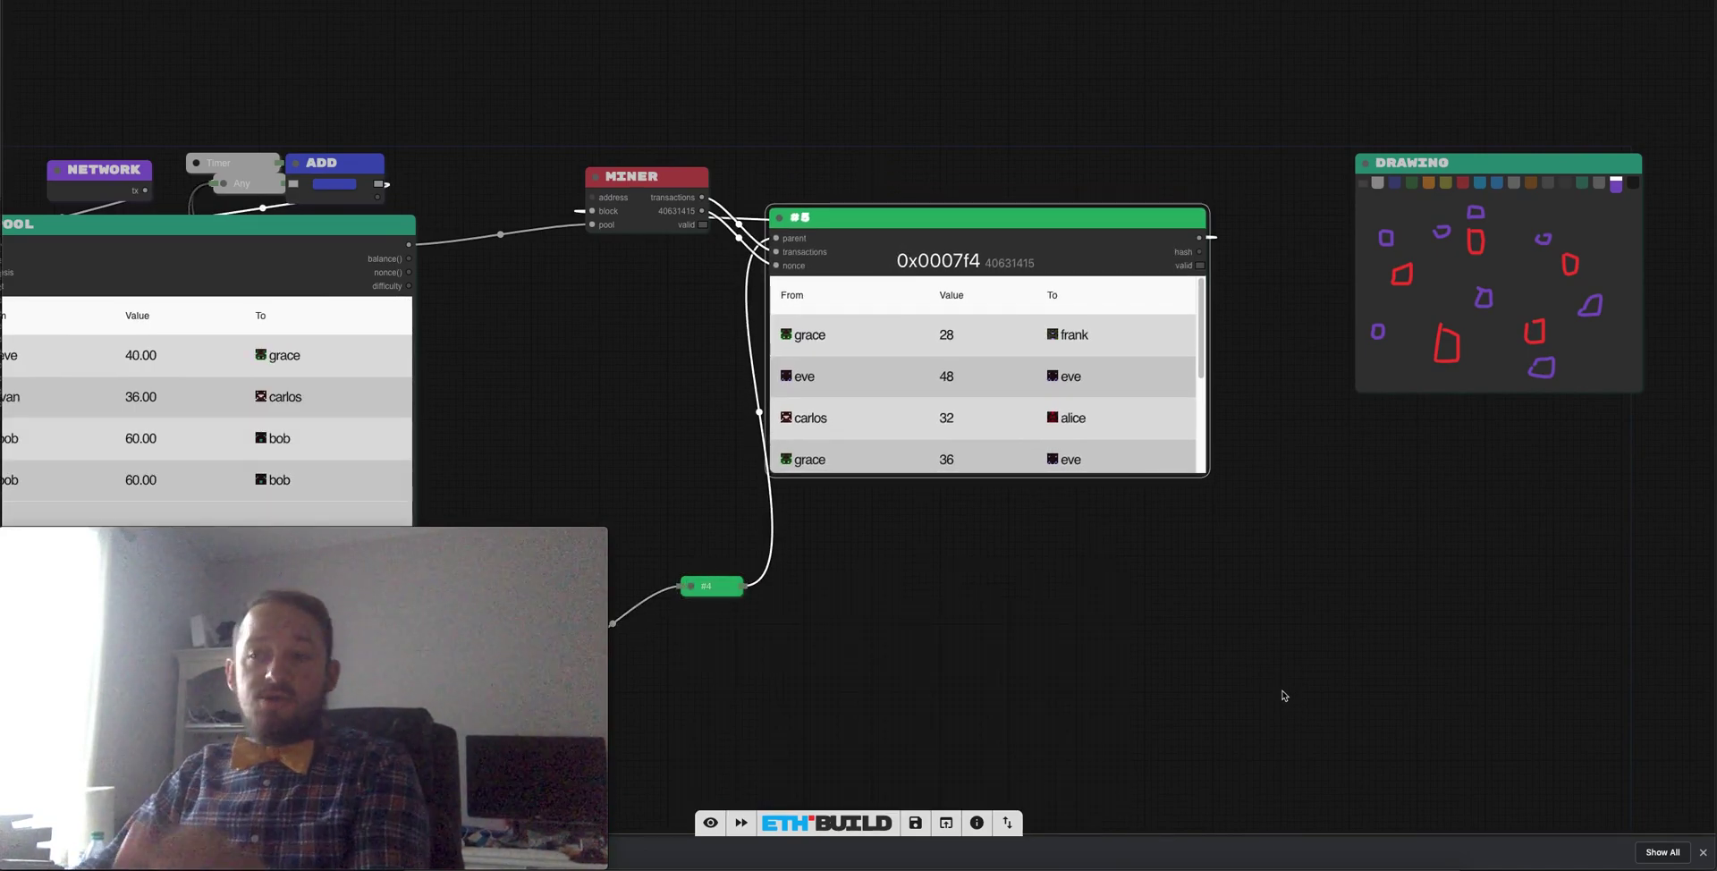
drag(677, 517, 831, 495)
drag(866, 569, 668, 596)
drag(1030, 208, 999, 391)
drag(1123, 233, 995, 197)
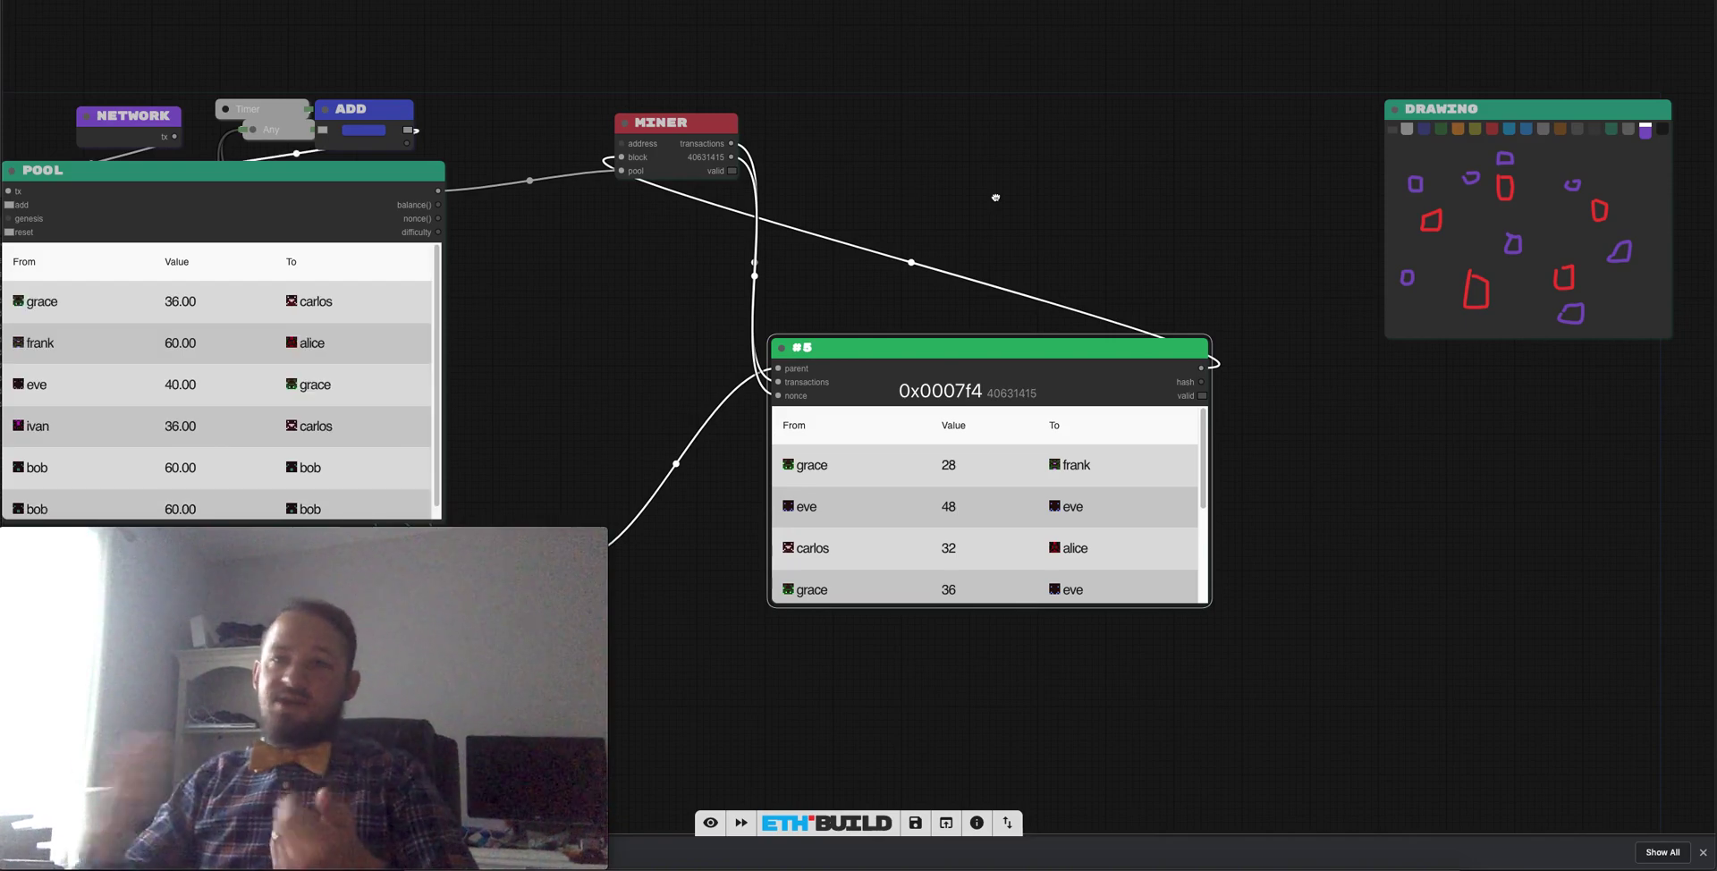
Disconnect the Miner's transactions and nonce from block #5 and place the block closer to the collapsed chain.
drag(911, 348, 1129, 269)
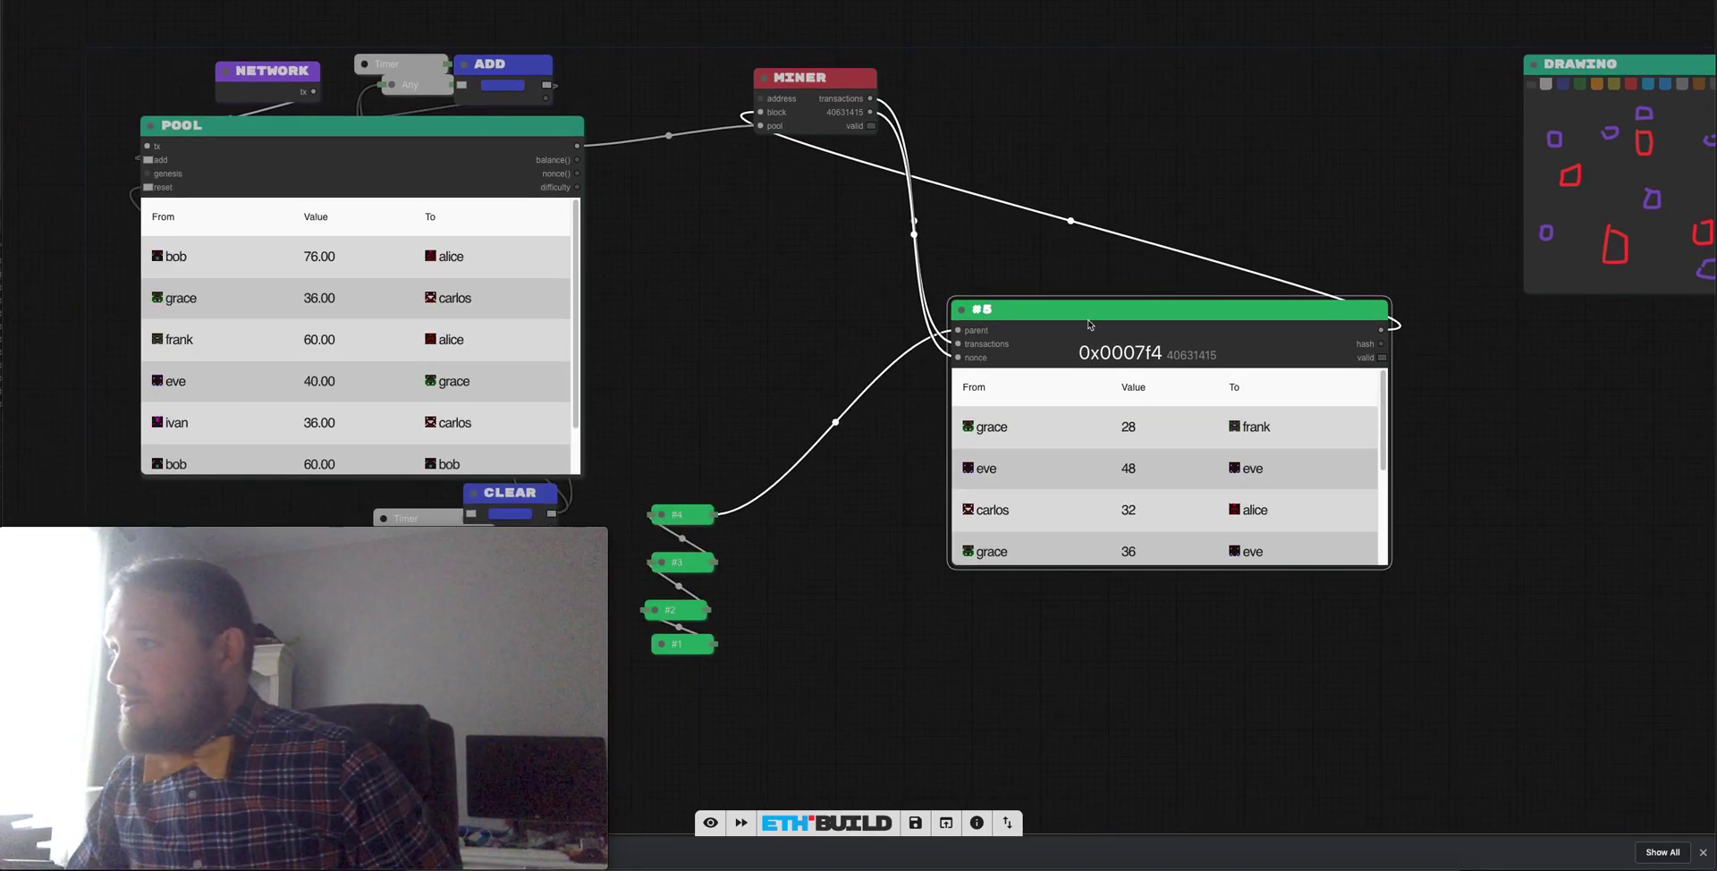
drag(953, 354, 1002, 358)
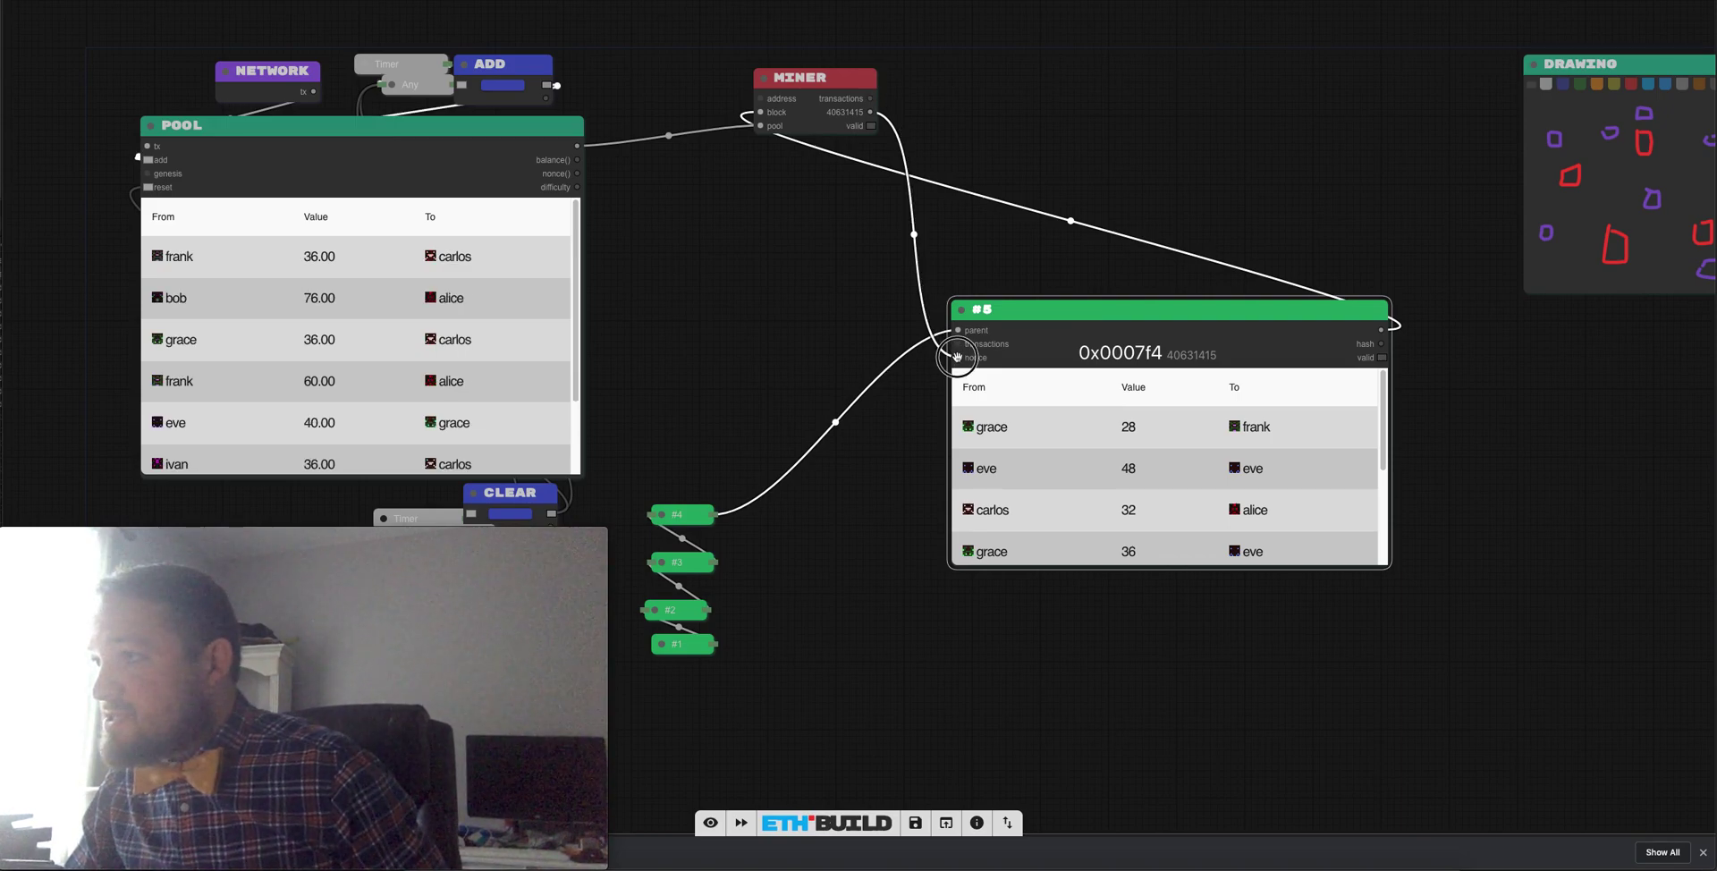
drag(1058, 302, 881, 295)
Search the node library for "block" and add a new Special/Block node in the empty space beside block #5.
right_click(1388, 490)
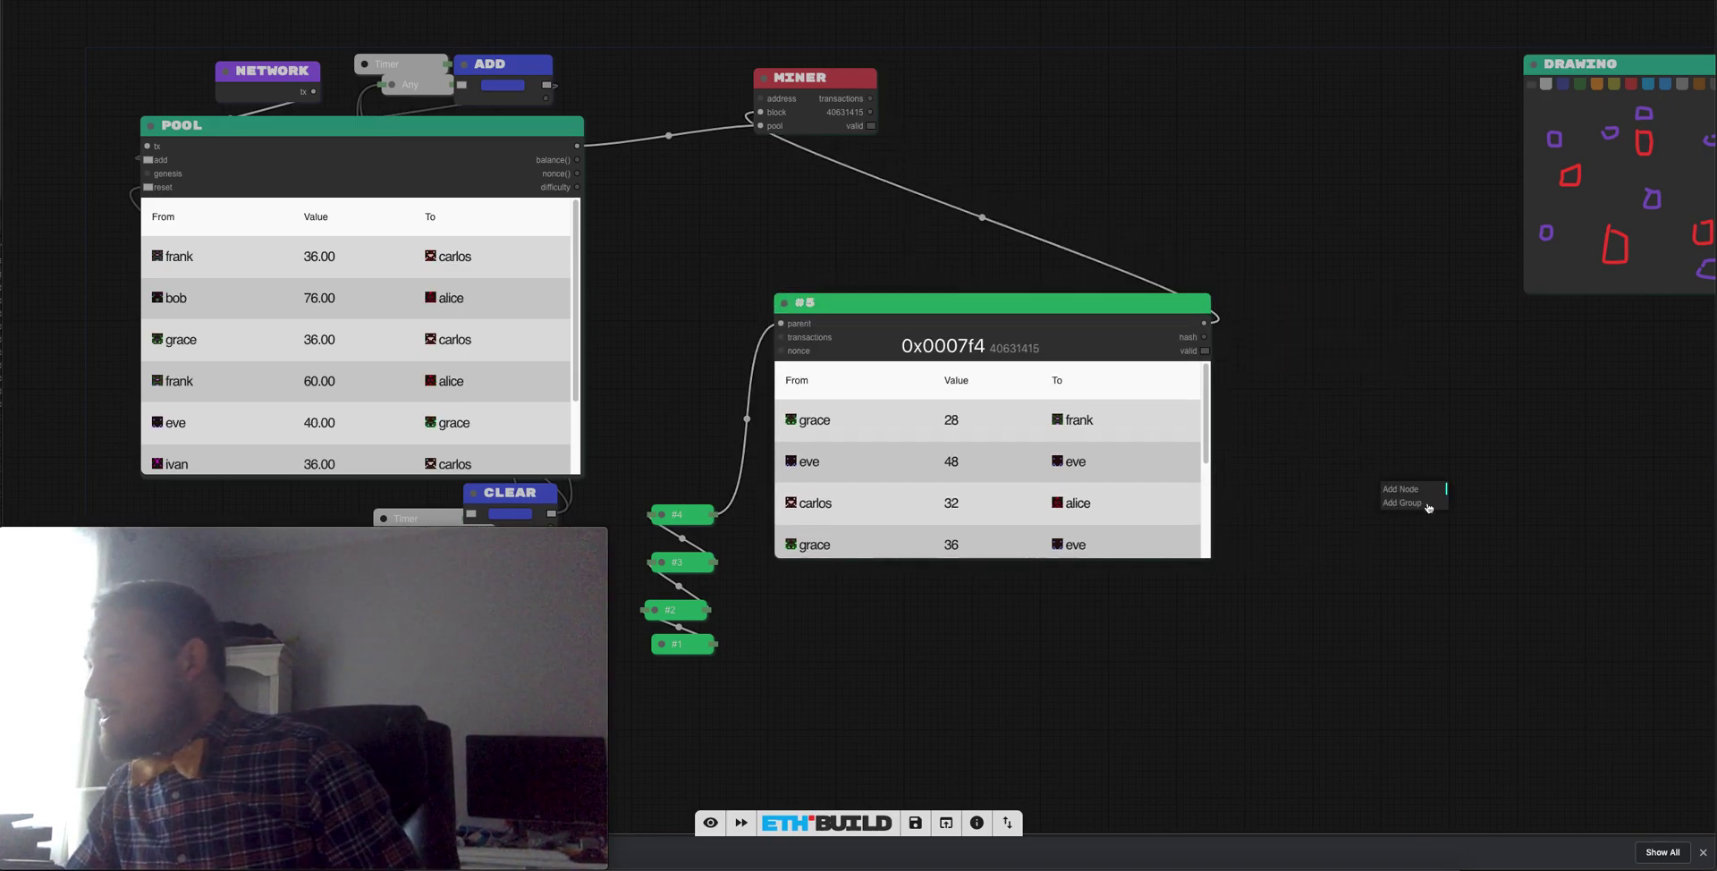
click(1427, 491)
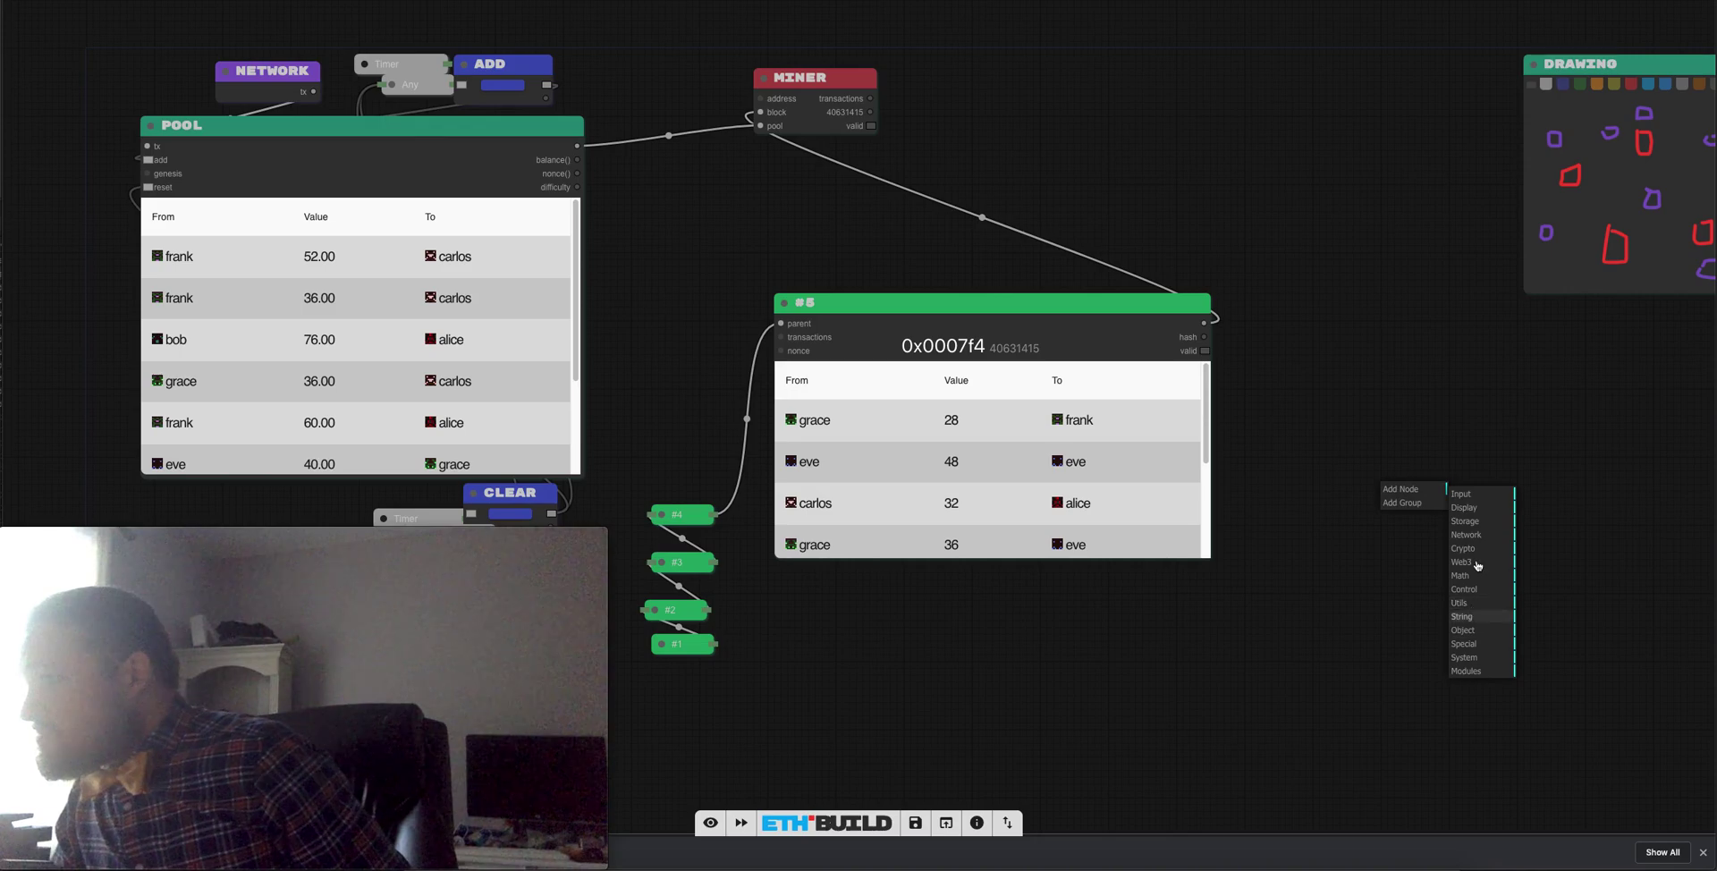
double_click(1369, 310)
text(vi)
key(BackSpace)
key(BackSpace)
text(block)
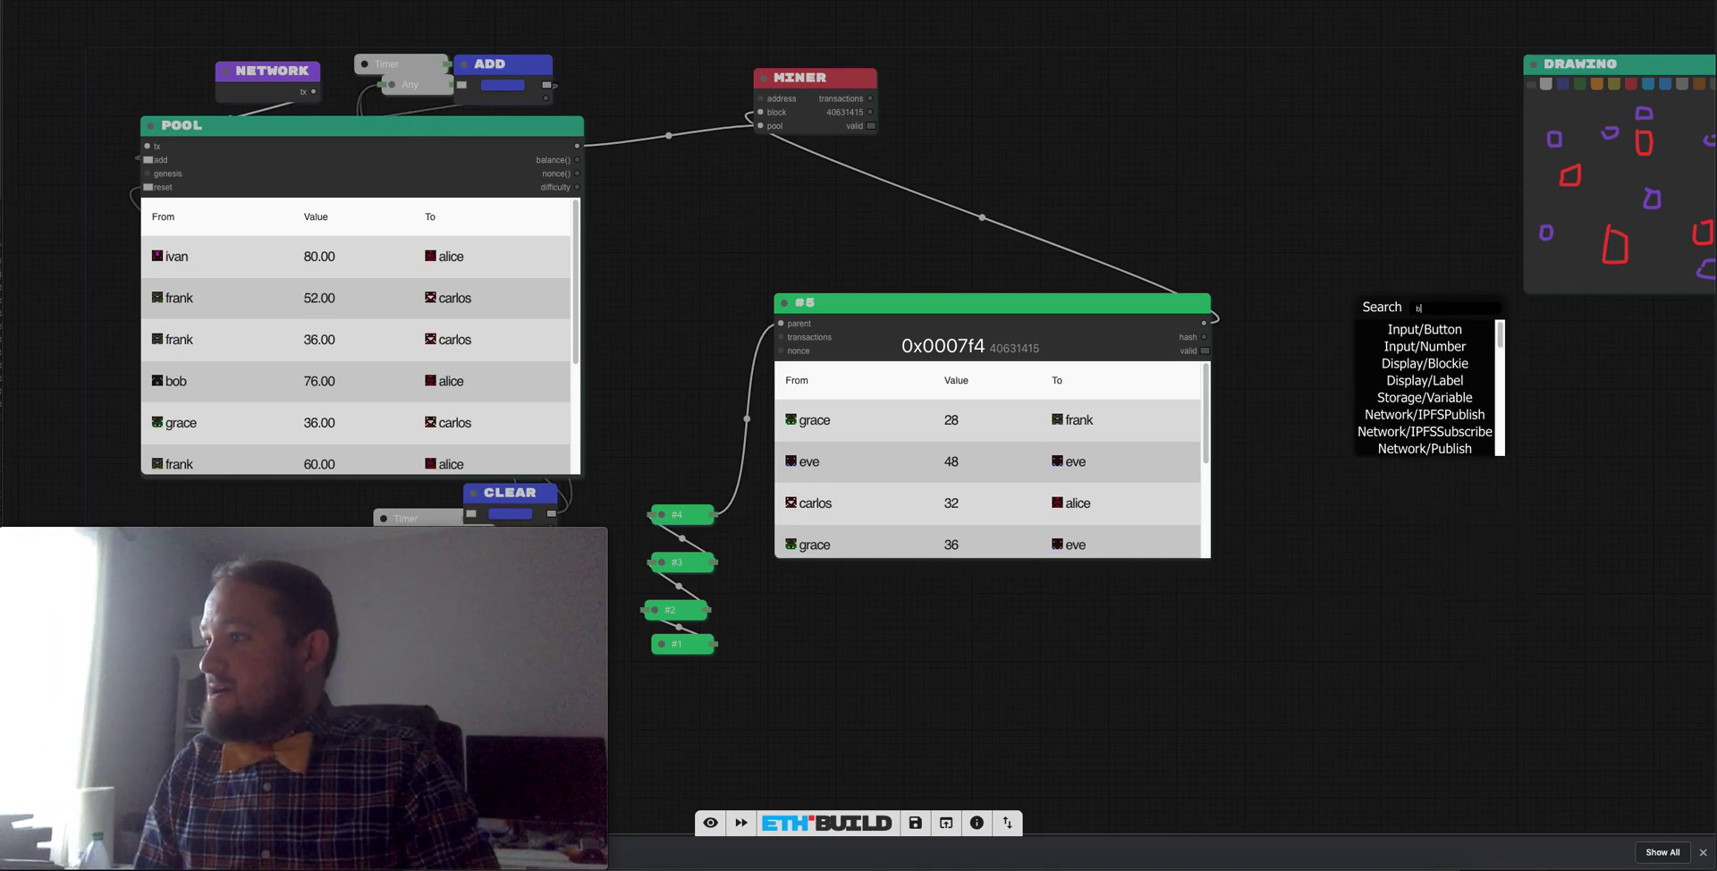
key(Down)
key(Down)
key(Down)
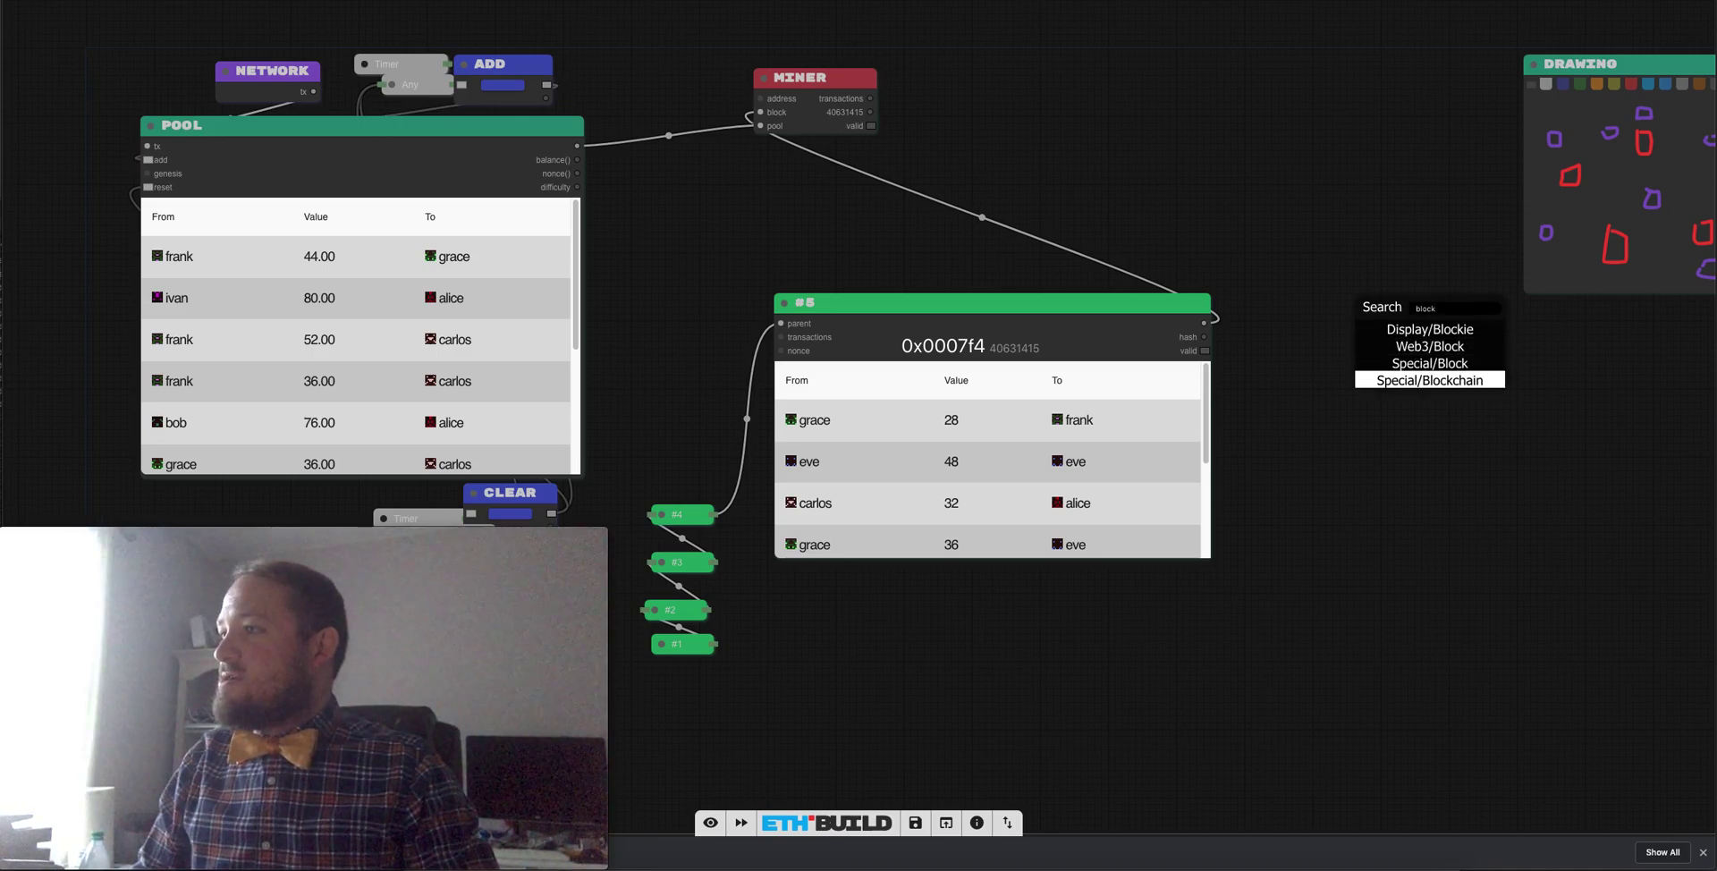
key(Return)
Make block #5 the parent of the new block, place it beside the Miner, and connect the Miner's transactions and nonce to it.
drag(1207, 325, 1374, 317)
drag(1044, 330, 1030, 500)
drag(1526, 292, 1037, 77)
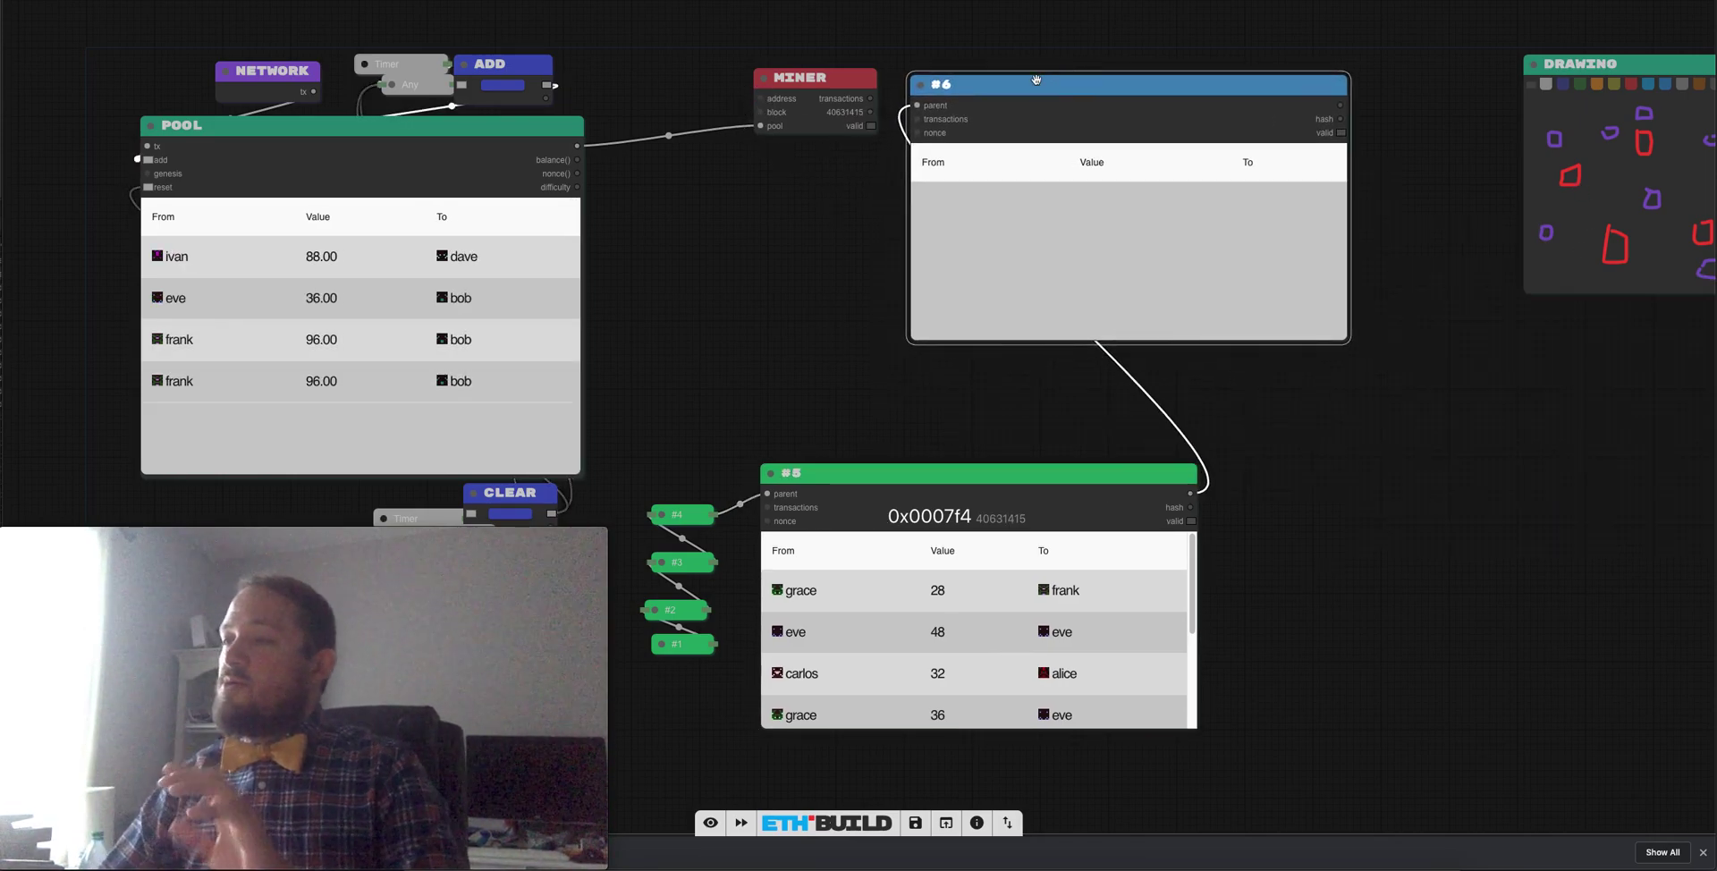
drag(862, 99, 918, 132)
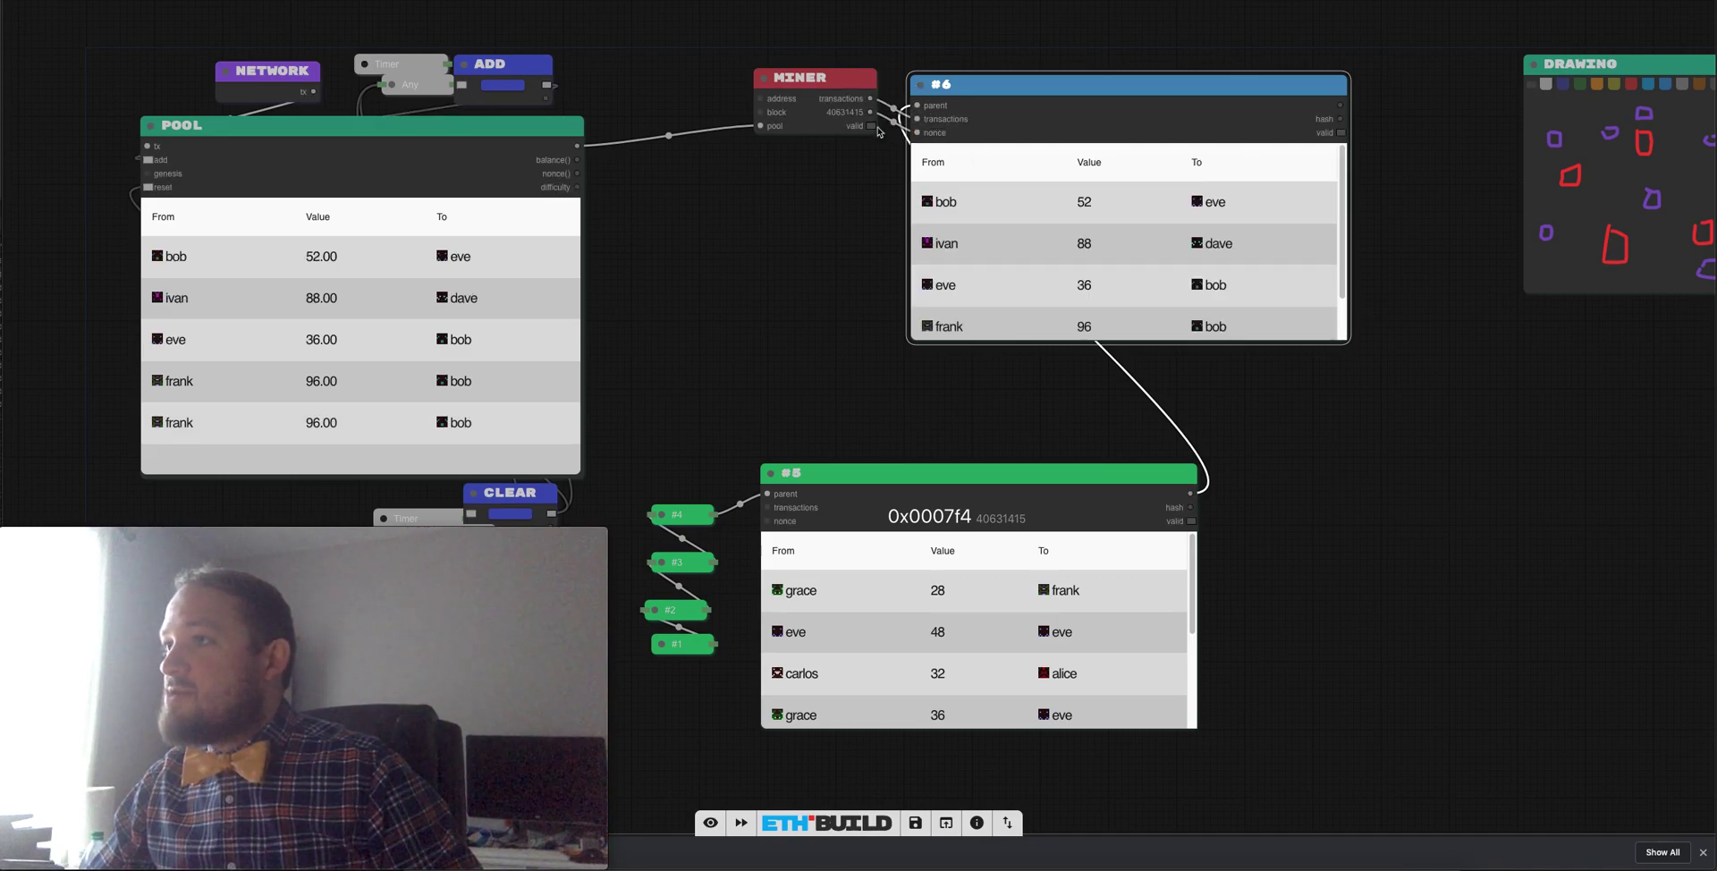
Duplicate the Miner together with block #6 and place the copies in the empty space below the Drawing node.
click(833, 77)
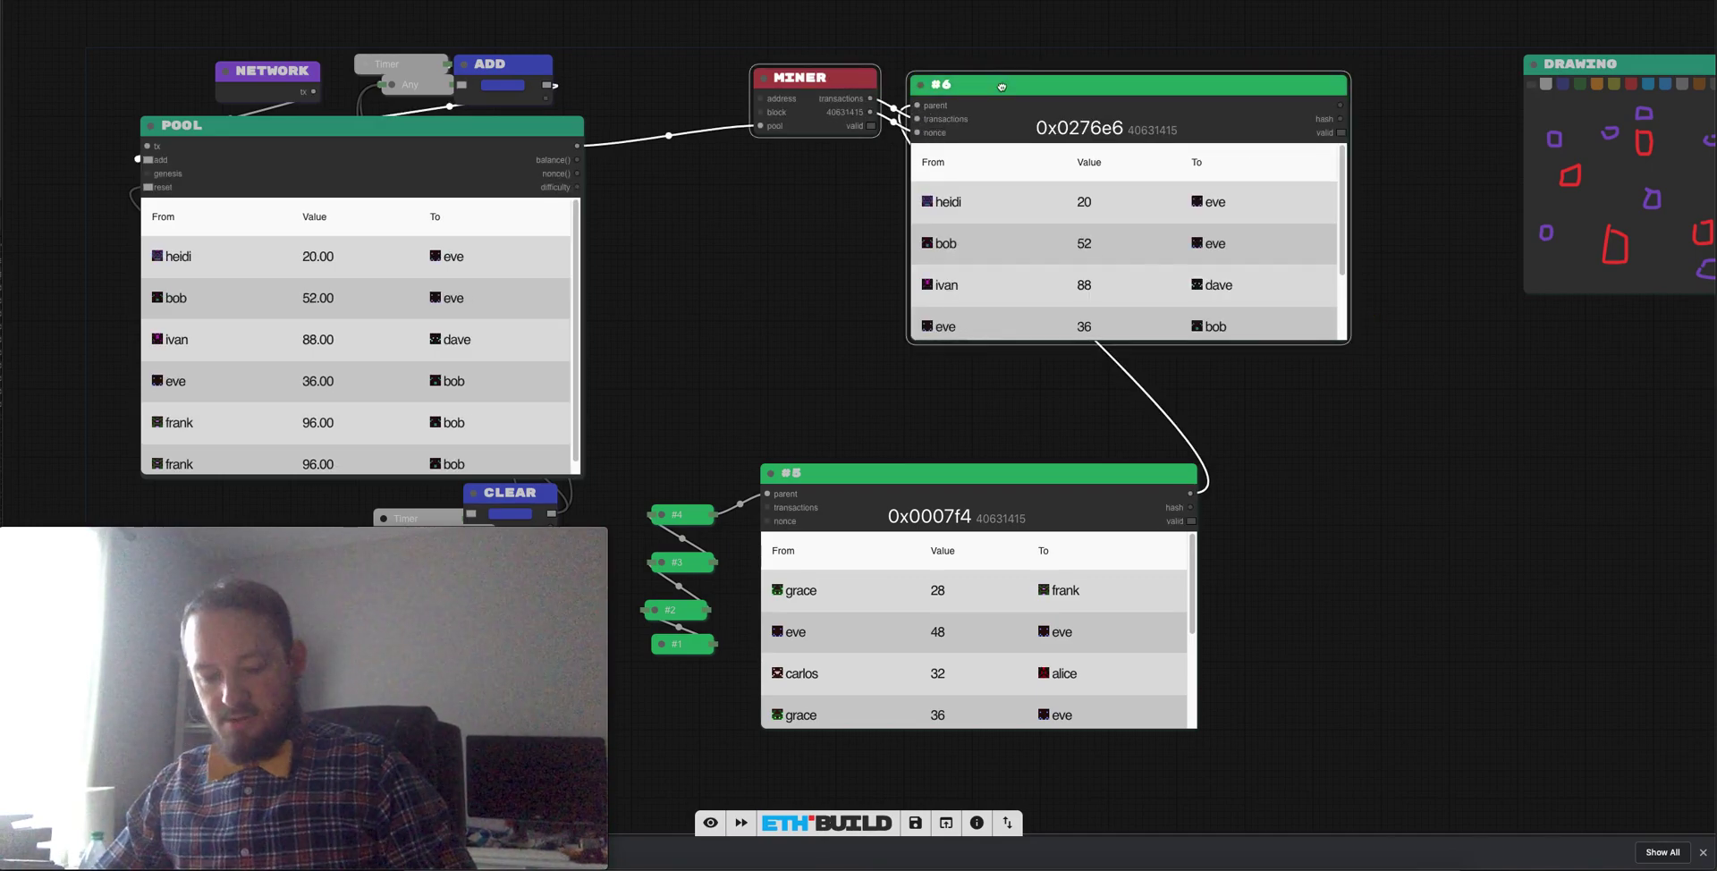
key(super+v)
drag(1001, 88, 1590, 549)
drag(1502, 373, 1342, 309)
Attach a Text node to the address input of each of the two Miners and position it near its Miner.
double_click(1121, 398)
drag(1020, 390, 1352, 307)
click(1234, 339)
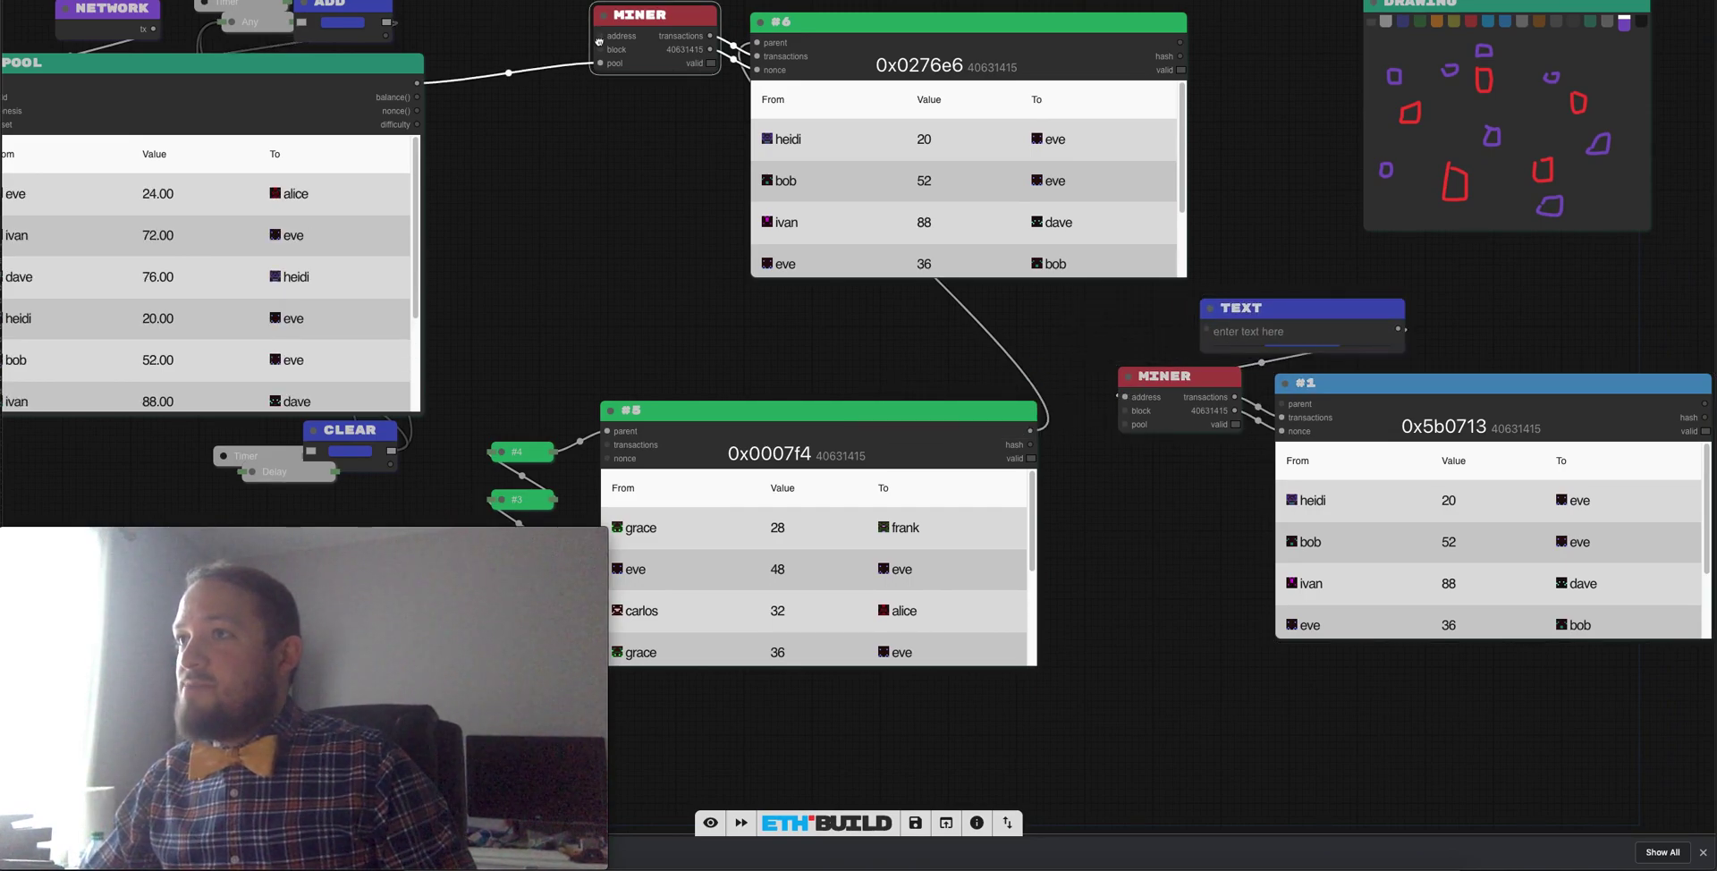
double_click(600, 36)
drag(529, 293, 591, 423)
drag(496, 154, 649, 232)
Enter a different miner name in each of the two address Text nodes.
click(624, 257)
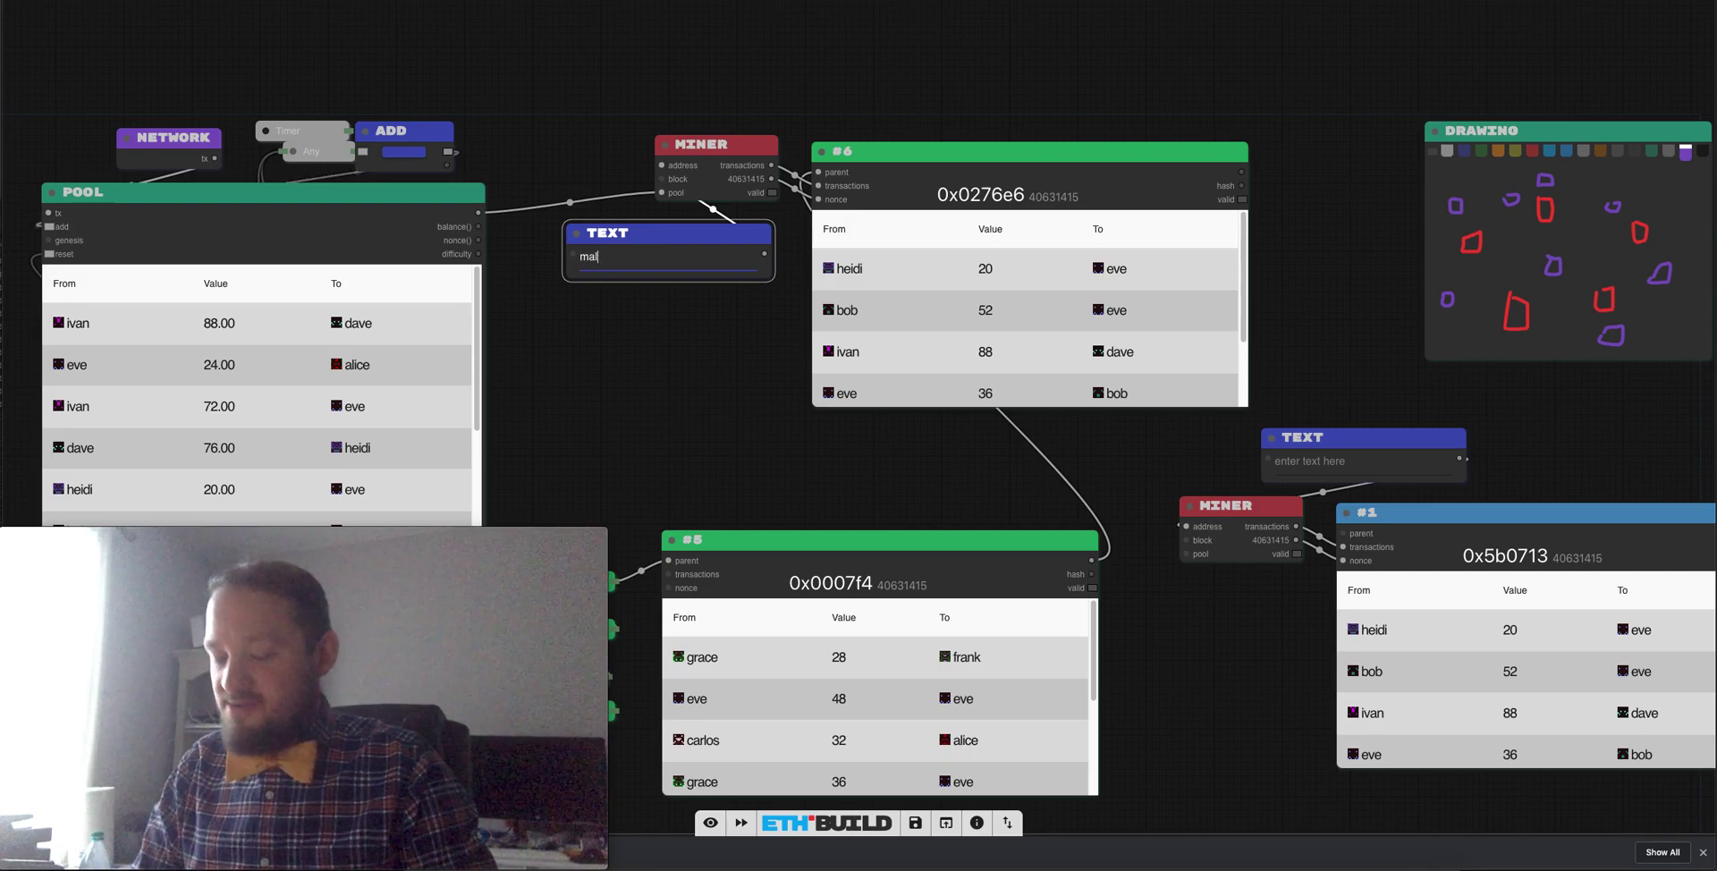
click(1284, 458)
text(mike)
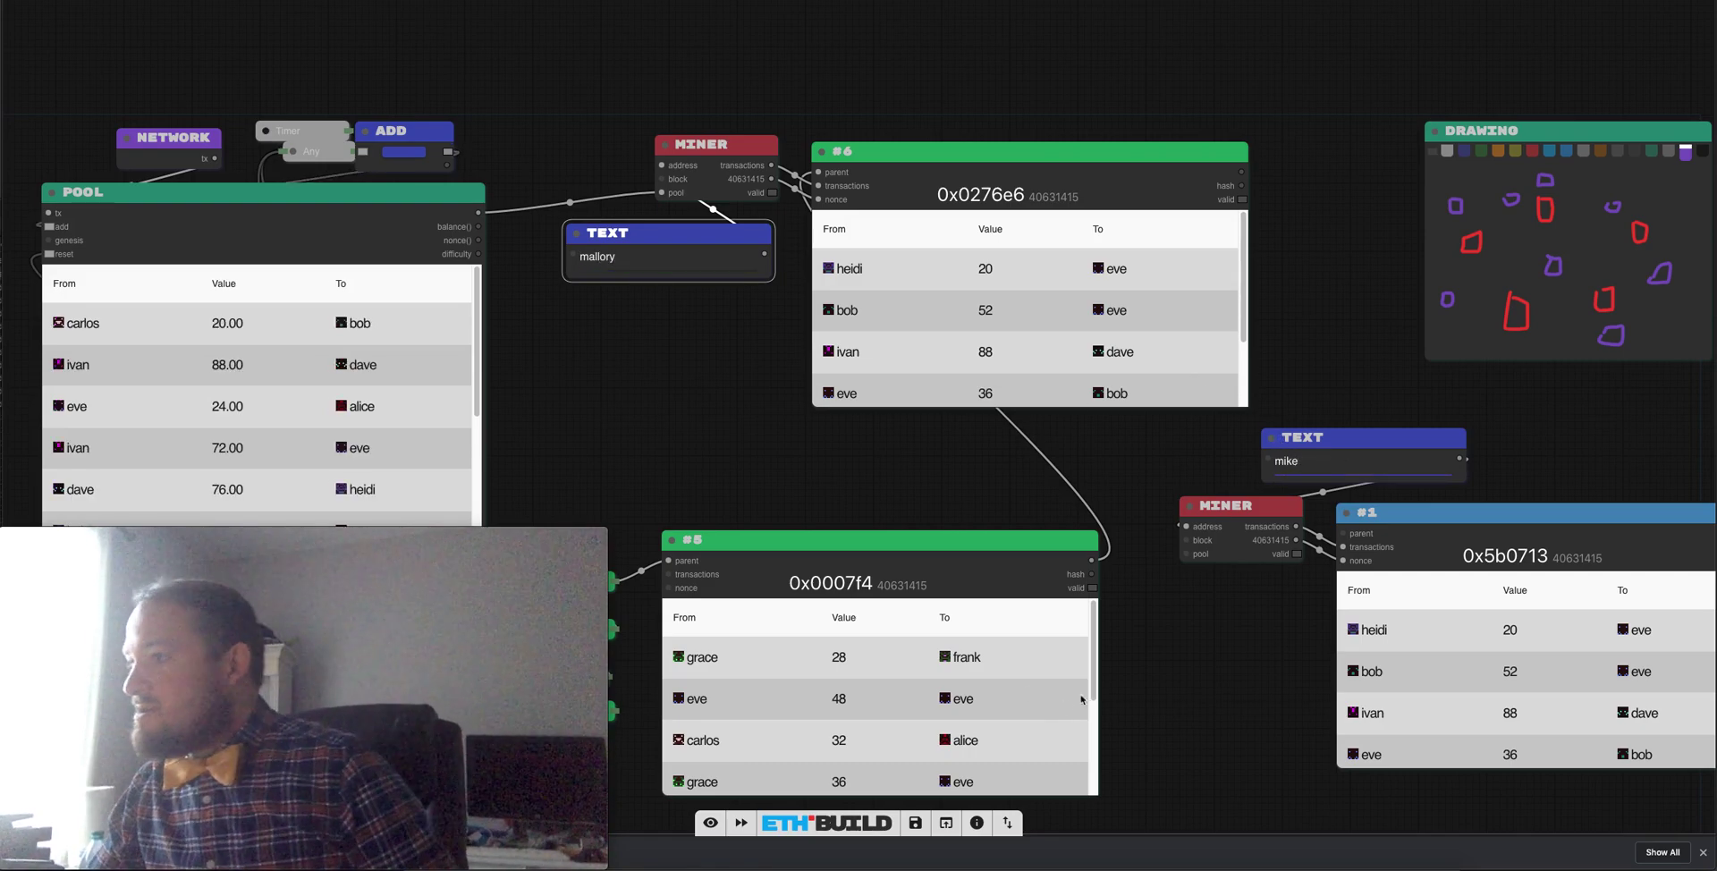
Delete block #6 beside the first Miner and the copied block beside the second Miner.
scroll(1142, 623, down, 2)
scroll(1142, 624, right, 2)
drag(1441, 395, 1361, 385)
drag(870, 501, 955, 493)
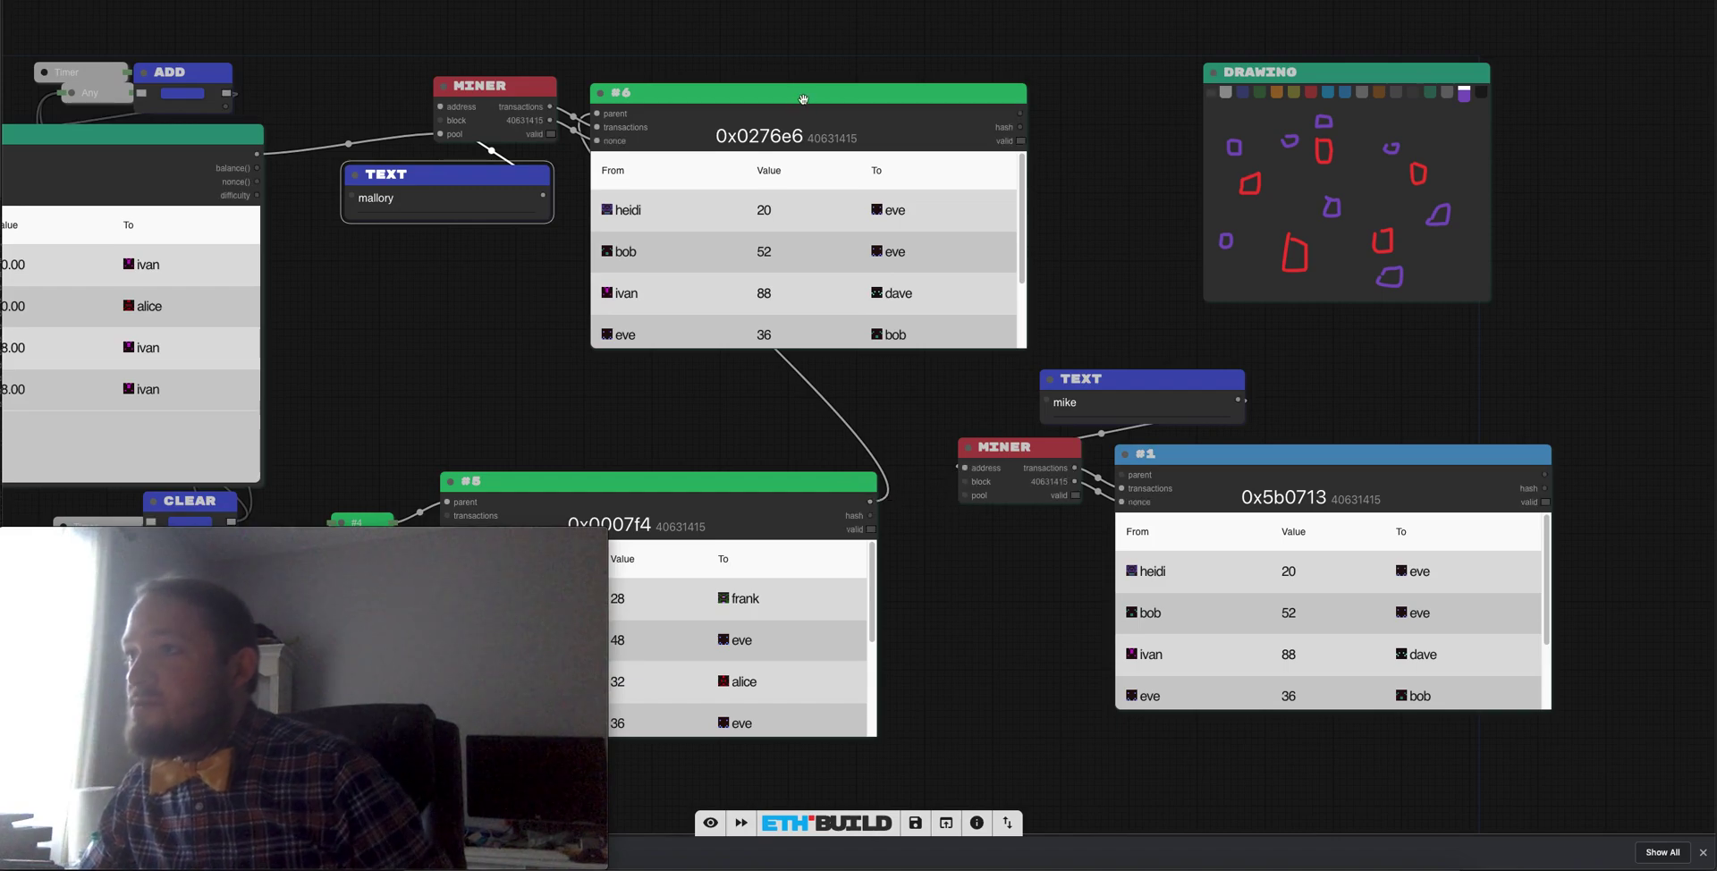
click(798, 93)
key(Delete)
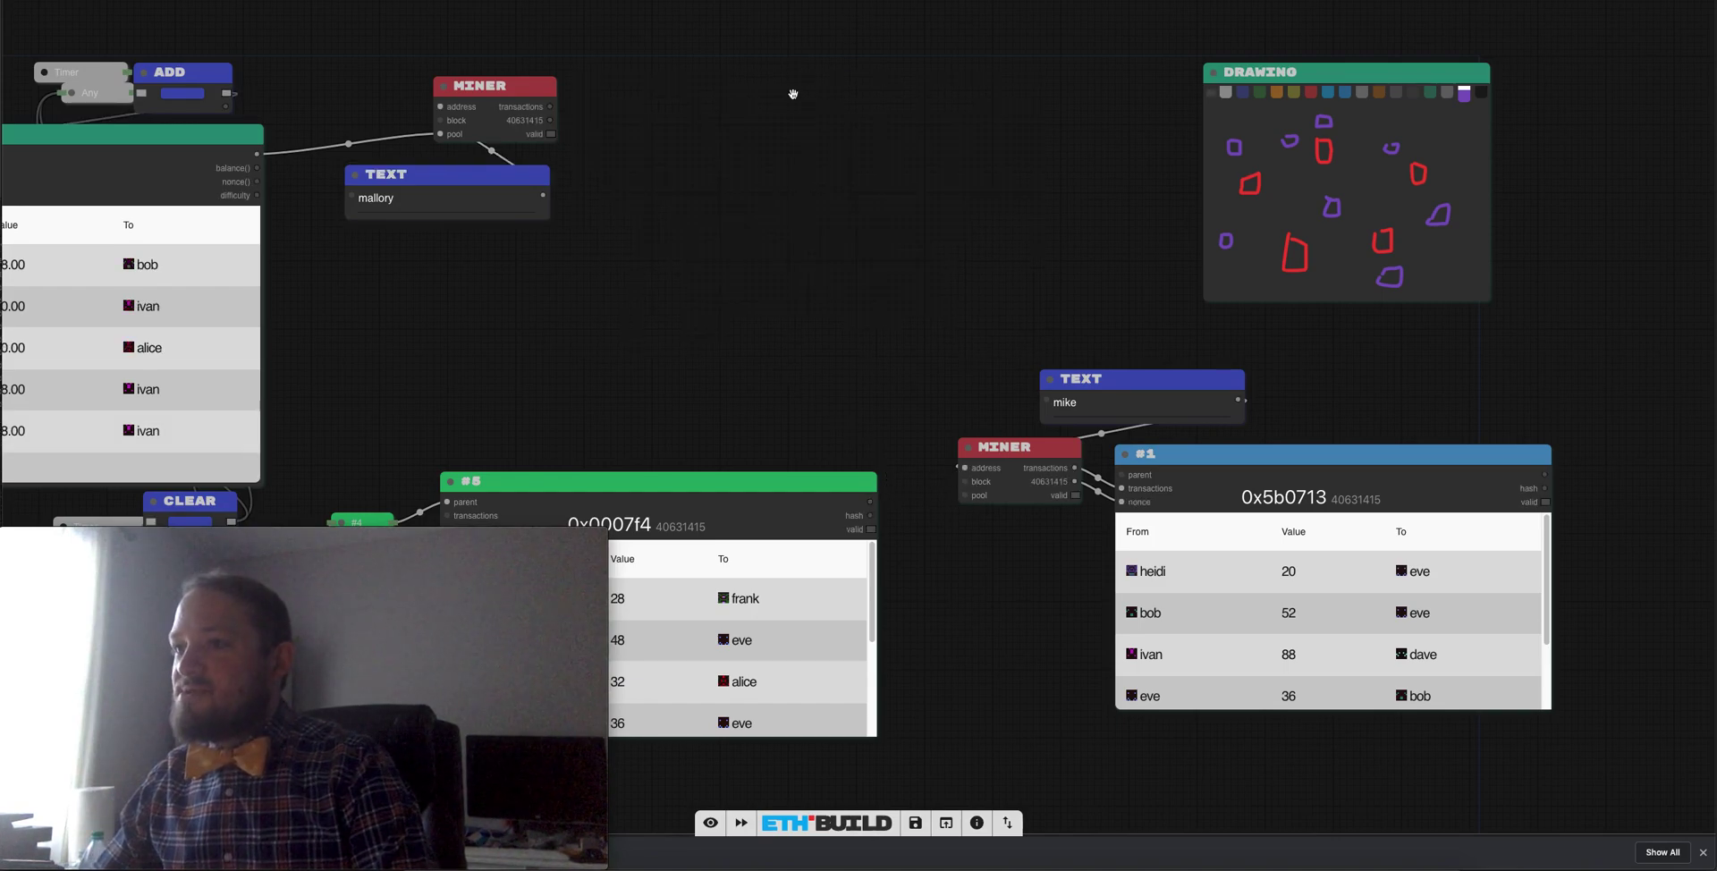
drag(696, 479, 697, 486)
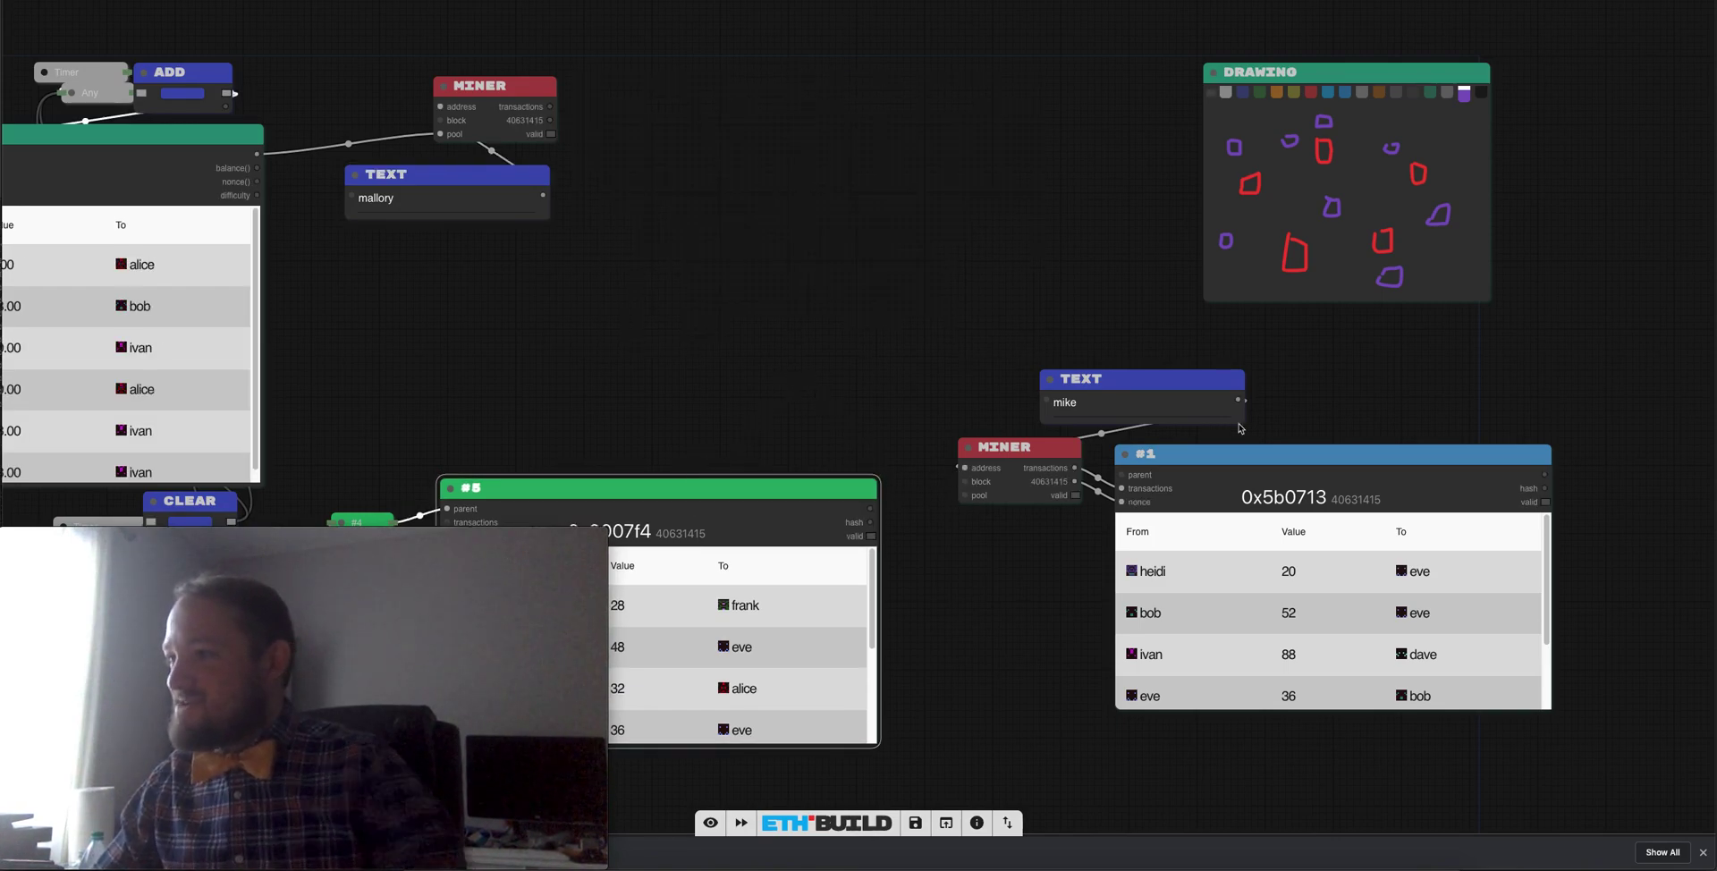
click(1413, 461)
key(Delete)
Duplicate block #5 and place the copy beside the first Miner.
click(545, 490)
key(super+c)
key(super+v)
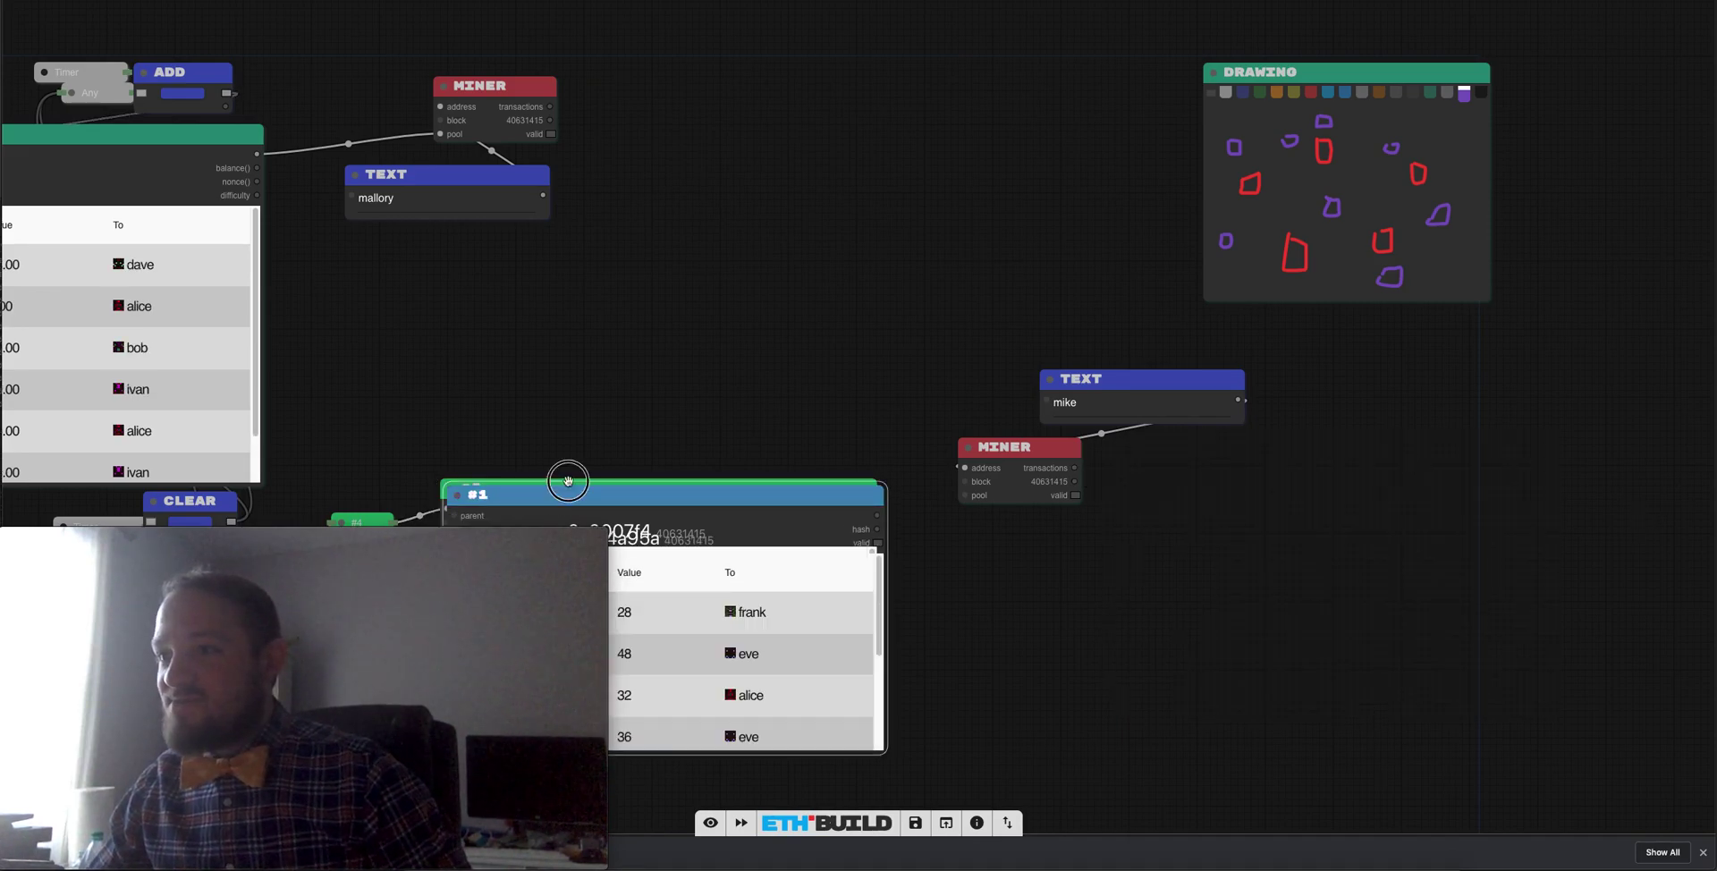
drag(706, 495, 881, 78)
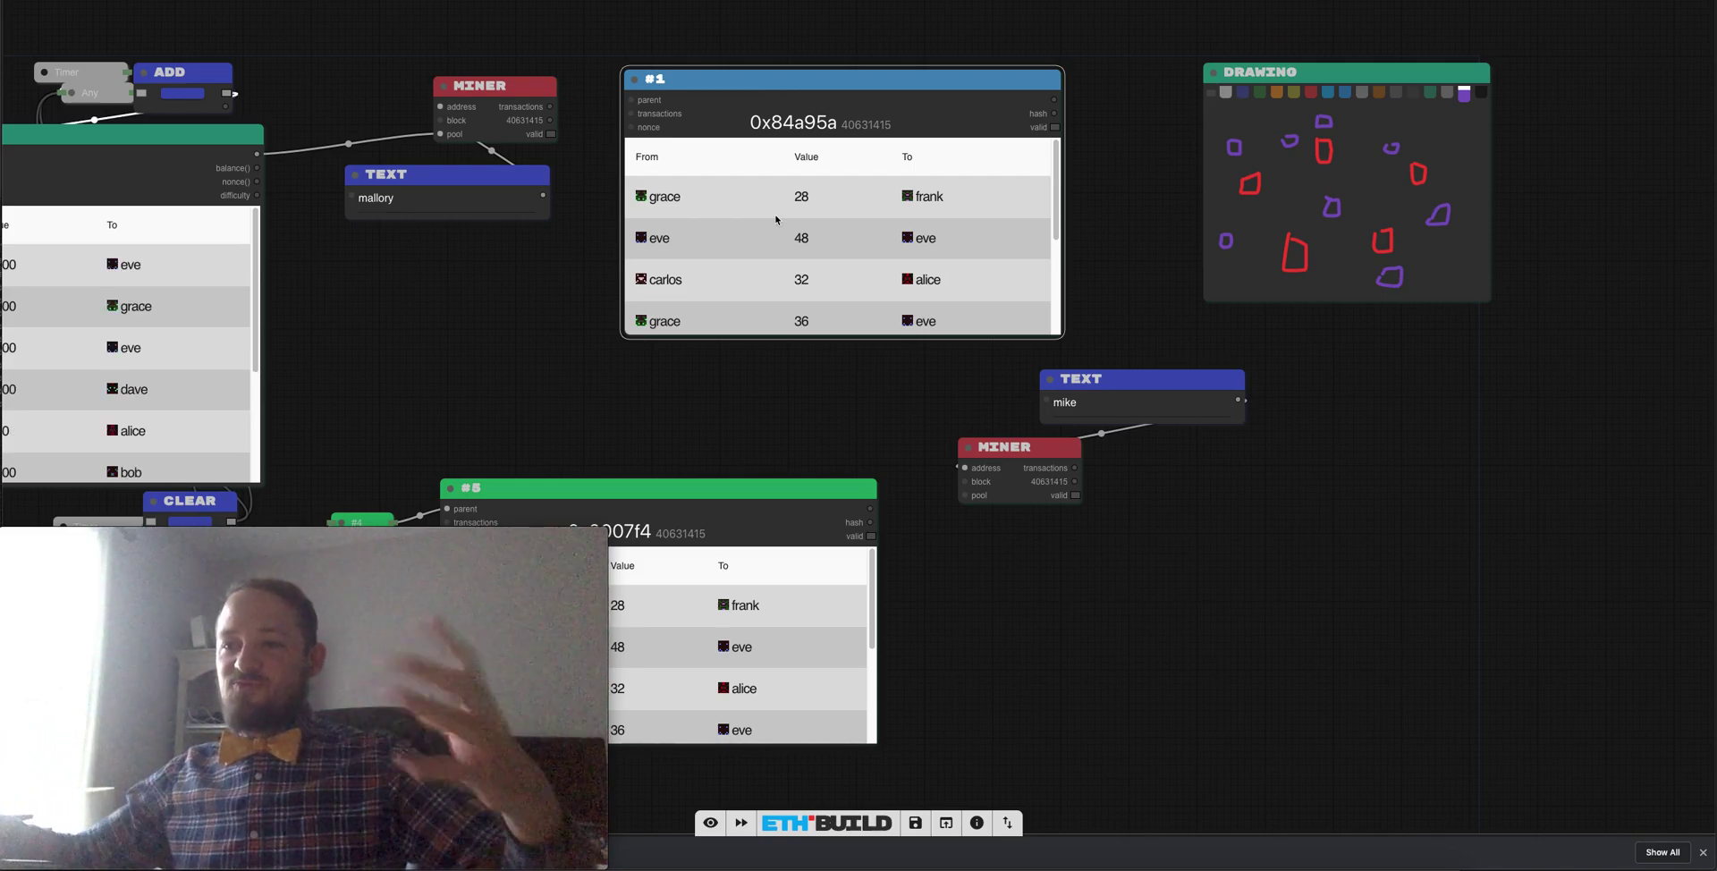
Connect block #5's output to the copy's parent input and open the copy's properties.
mouse_move(582, 563)
drag(874, 506, 638, 97)
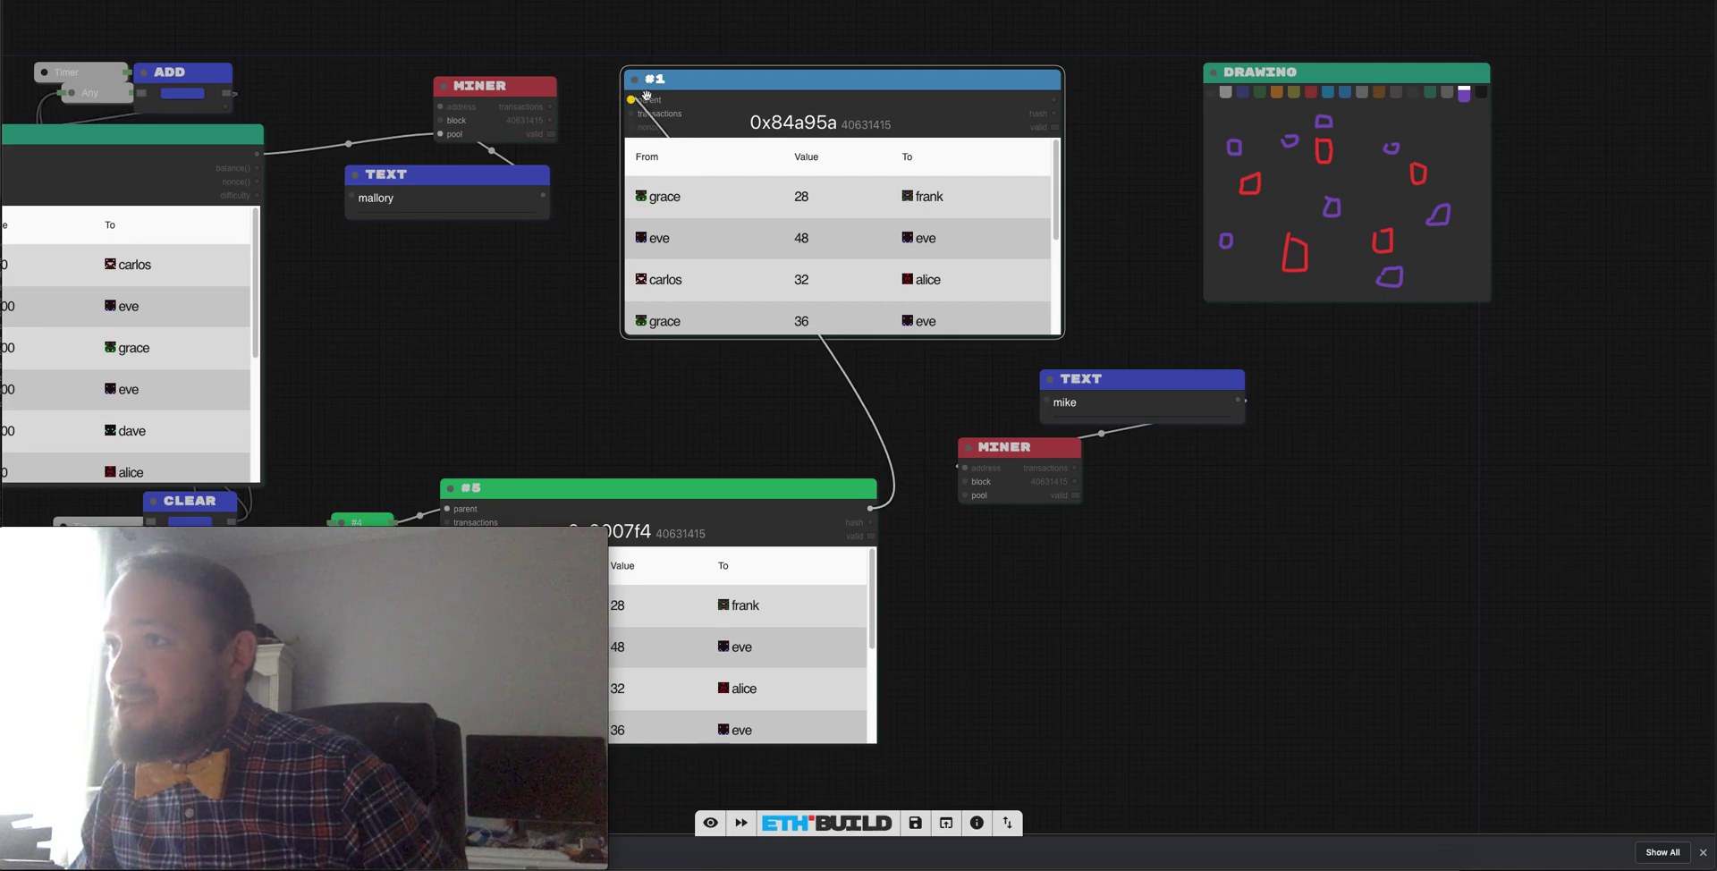
right_click(674, 85)
click(688, 112)
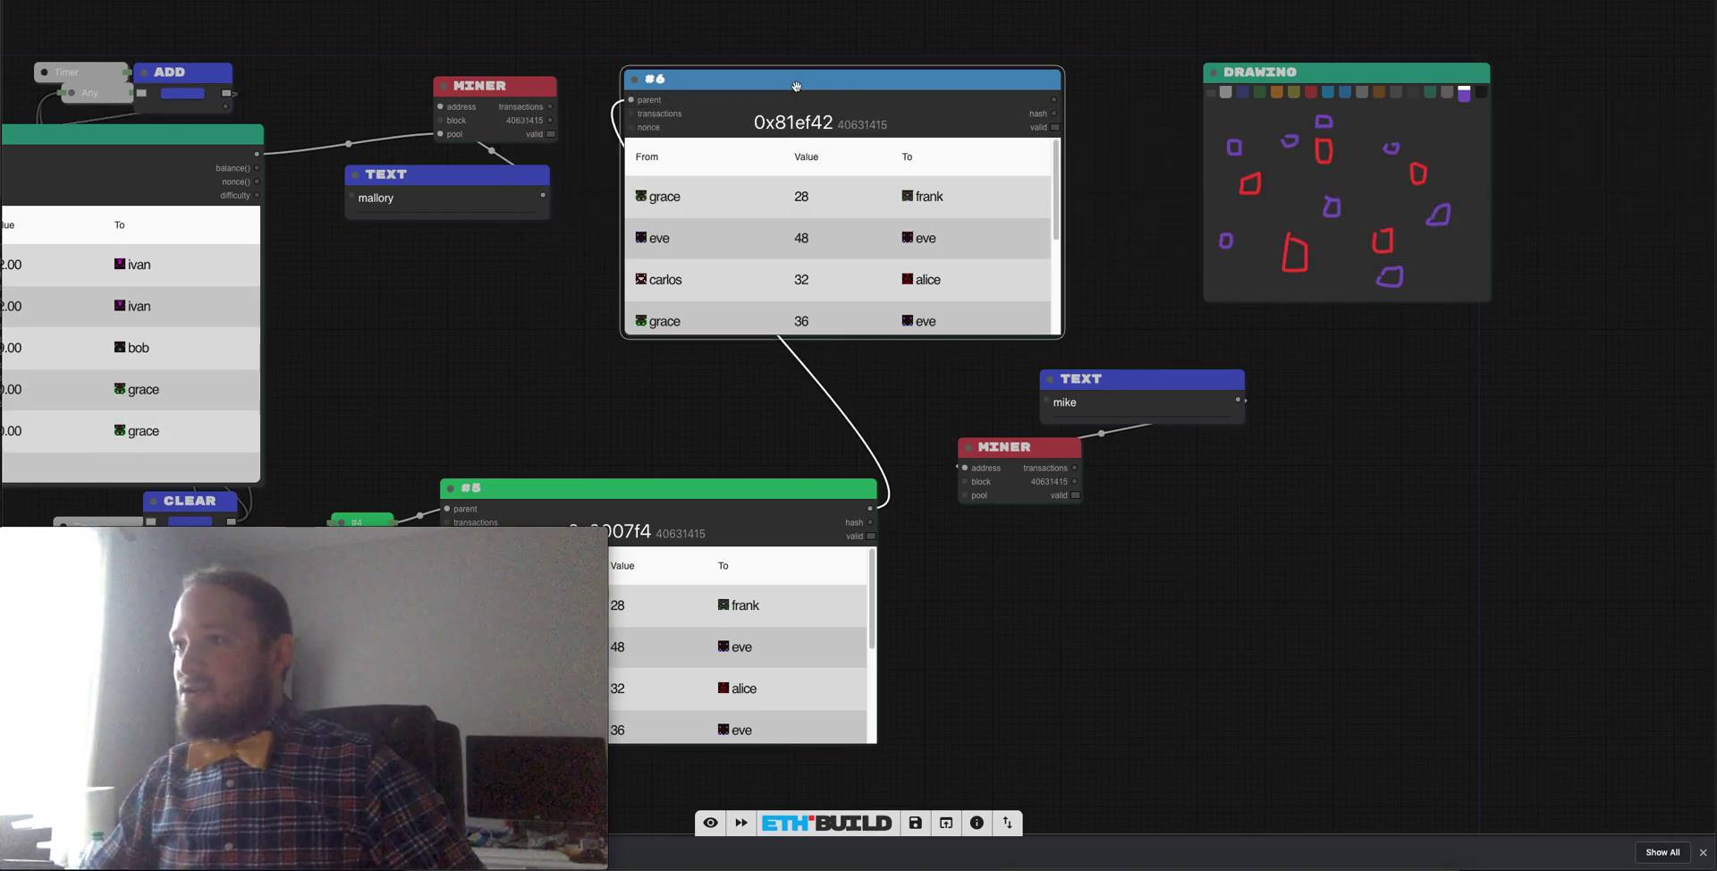
Duplicate the unmined block #6, place the copy beside the second Miner, and connect block #5's output to its parent input.
key(ctrl+c)
key(ctrl+v)
drag(1332, 528, 1400, 476)
drag(880, 513, 1177, 495)
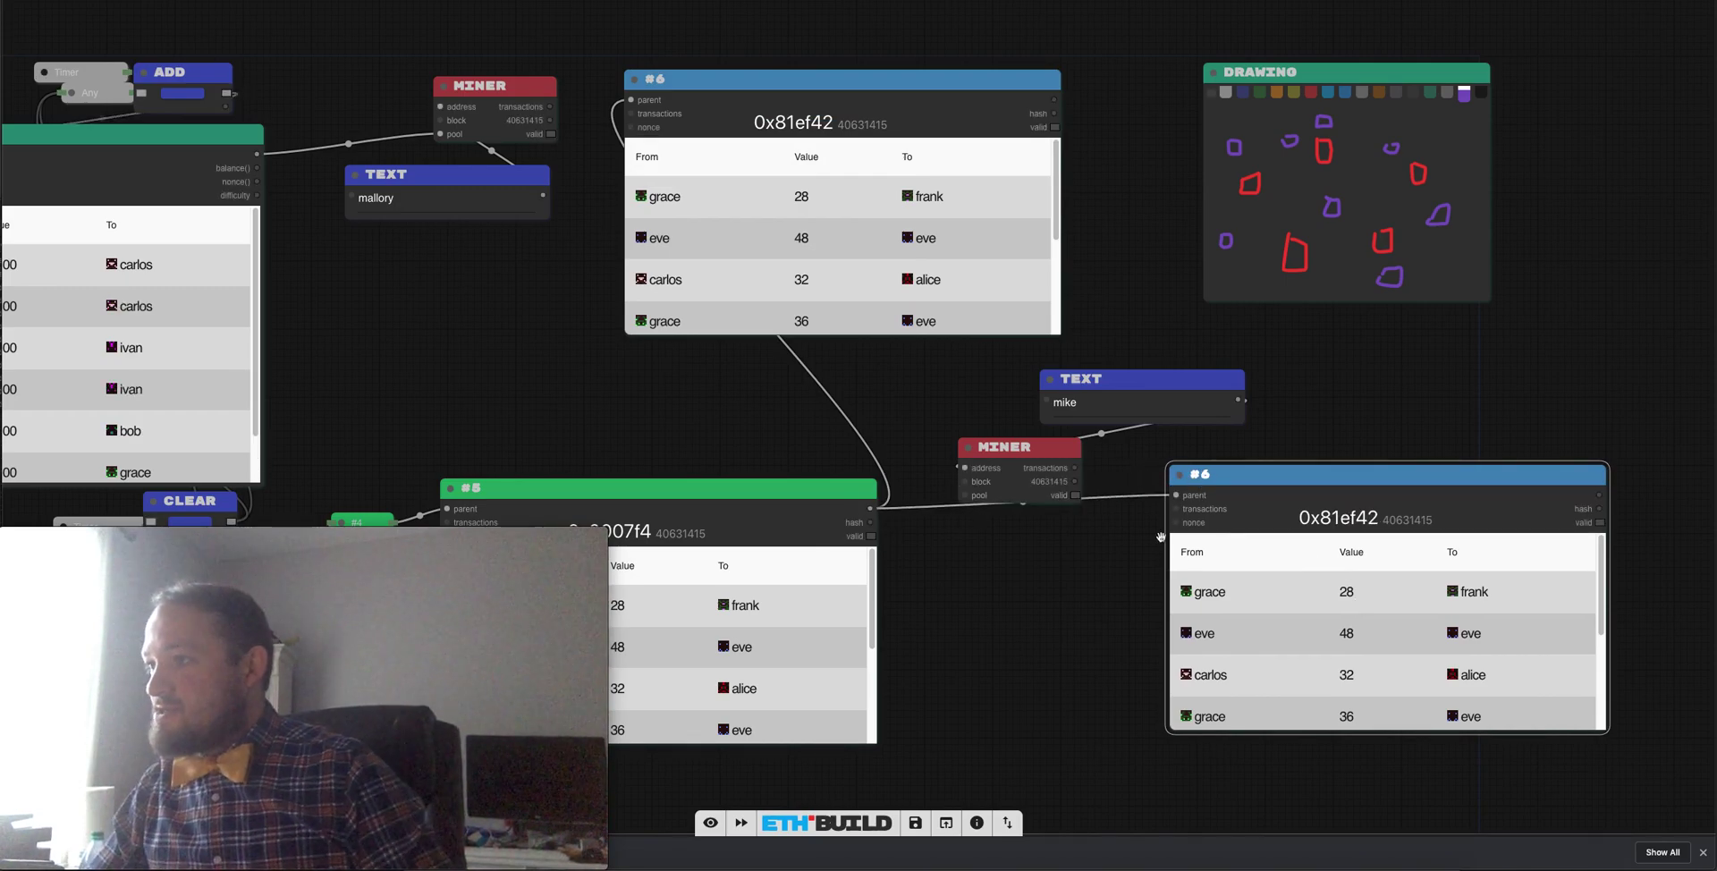
Connect the transaction pool to the second Miner and wire the Miner's outputs to its block #6, feeding the block back to the Miner.
drag(257, 154, 965, 495)
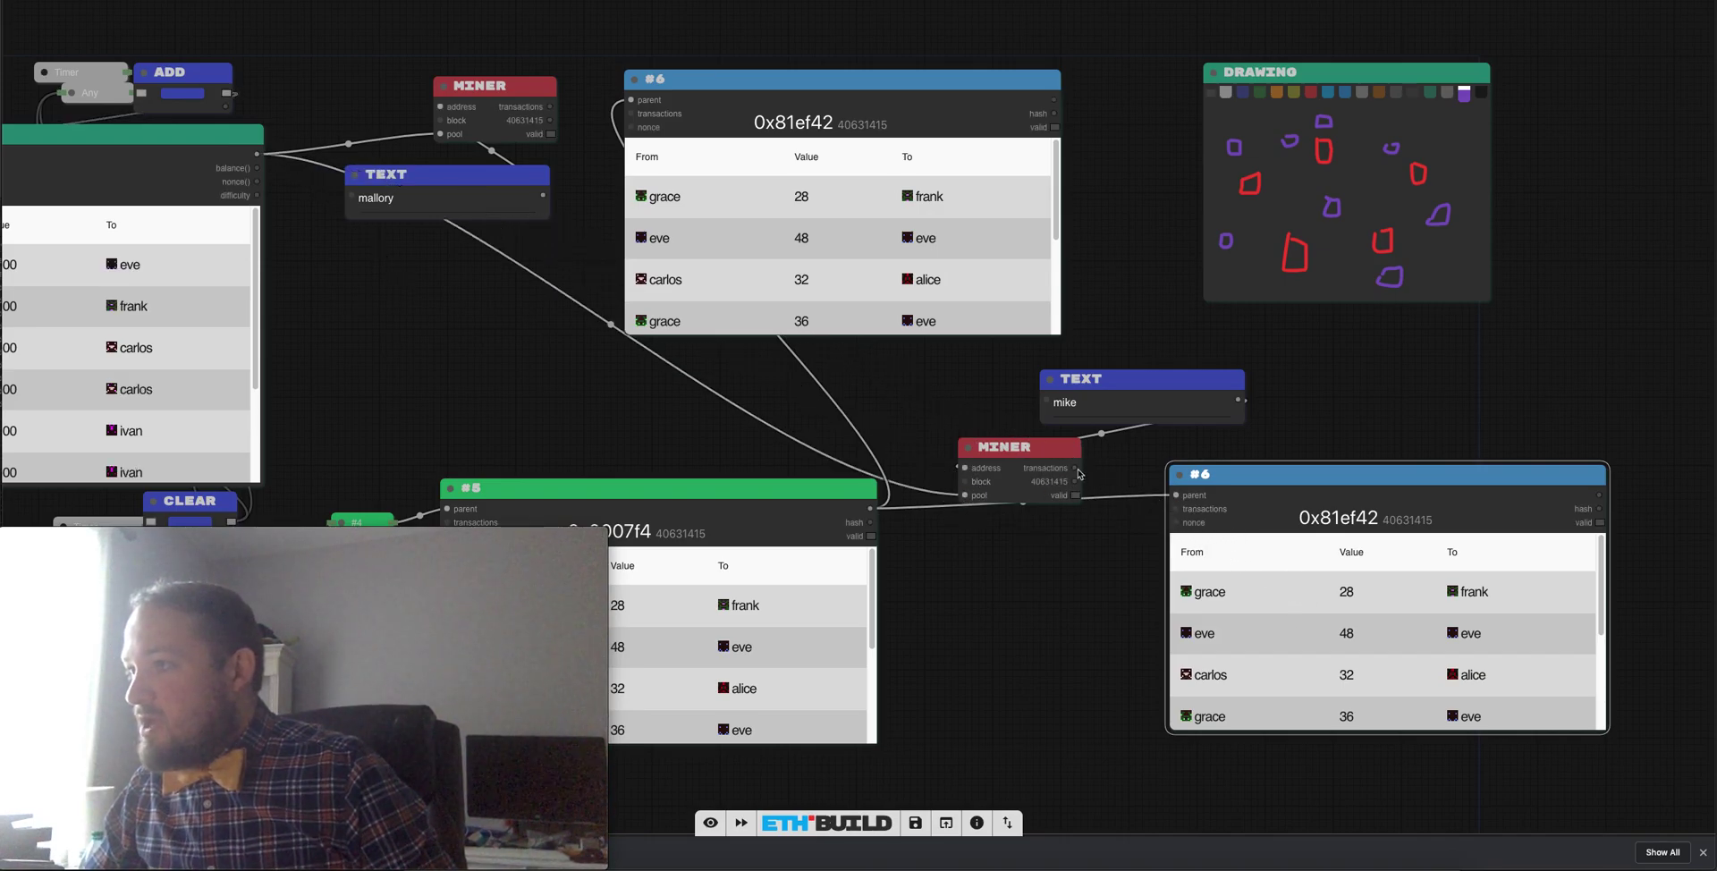
drag(1075, 467, 1175, 510)
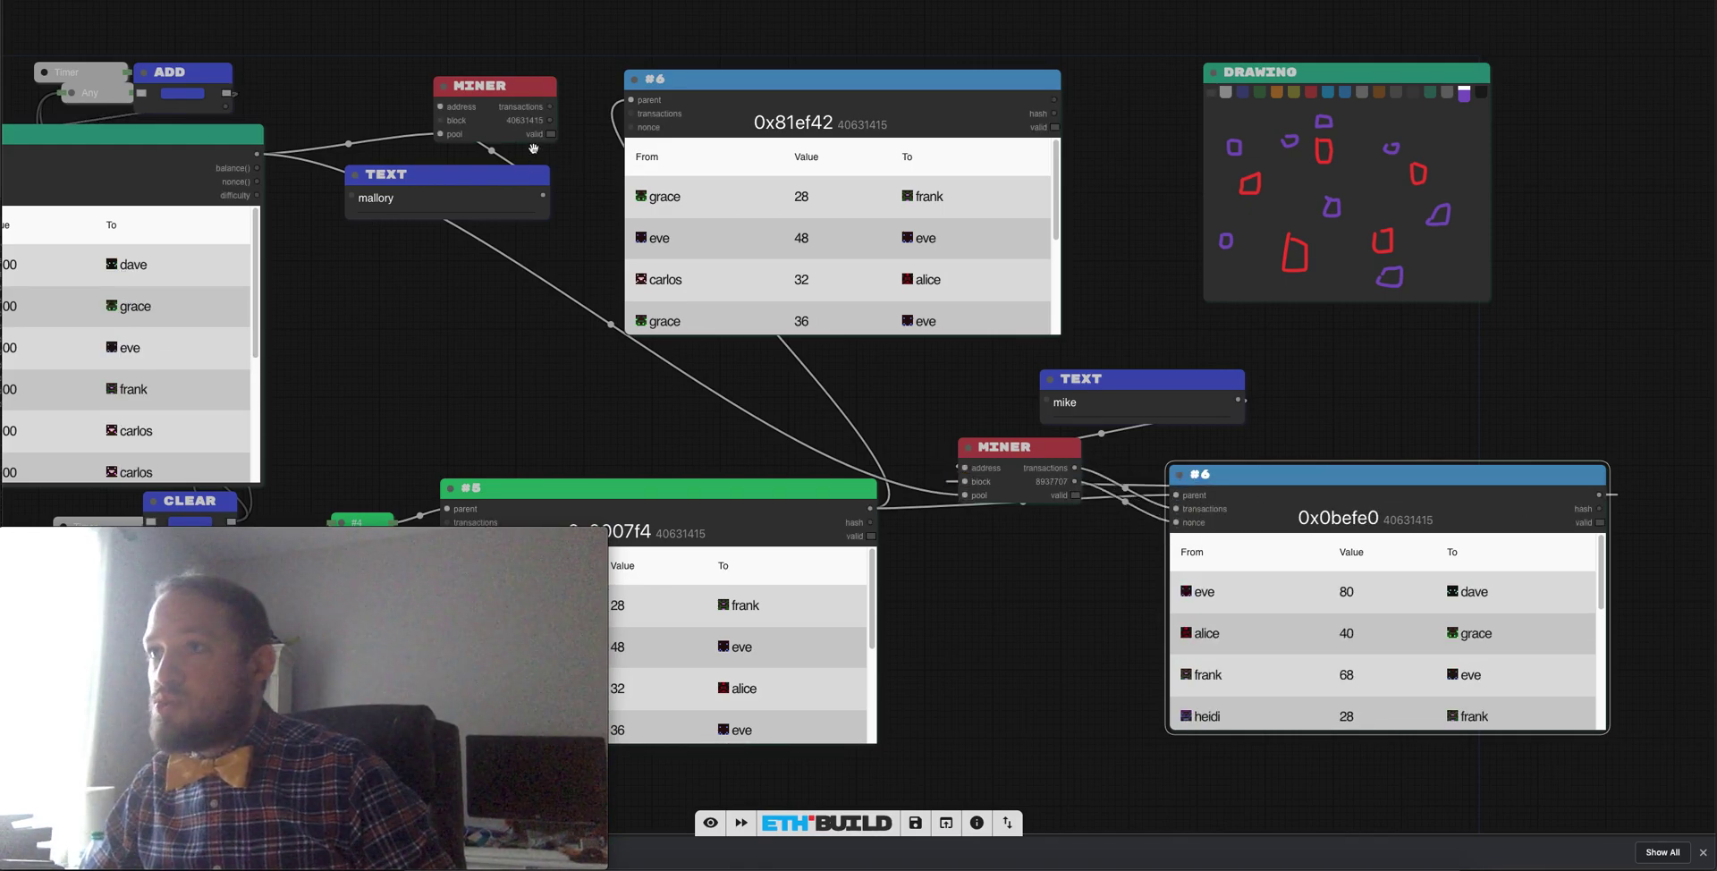
Switch the simulation to normal play, wire the first Miner's outputs to its block #6, and feed the block back to the Miner.
drag(549, 106, 617, 114)
click(742, 826)
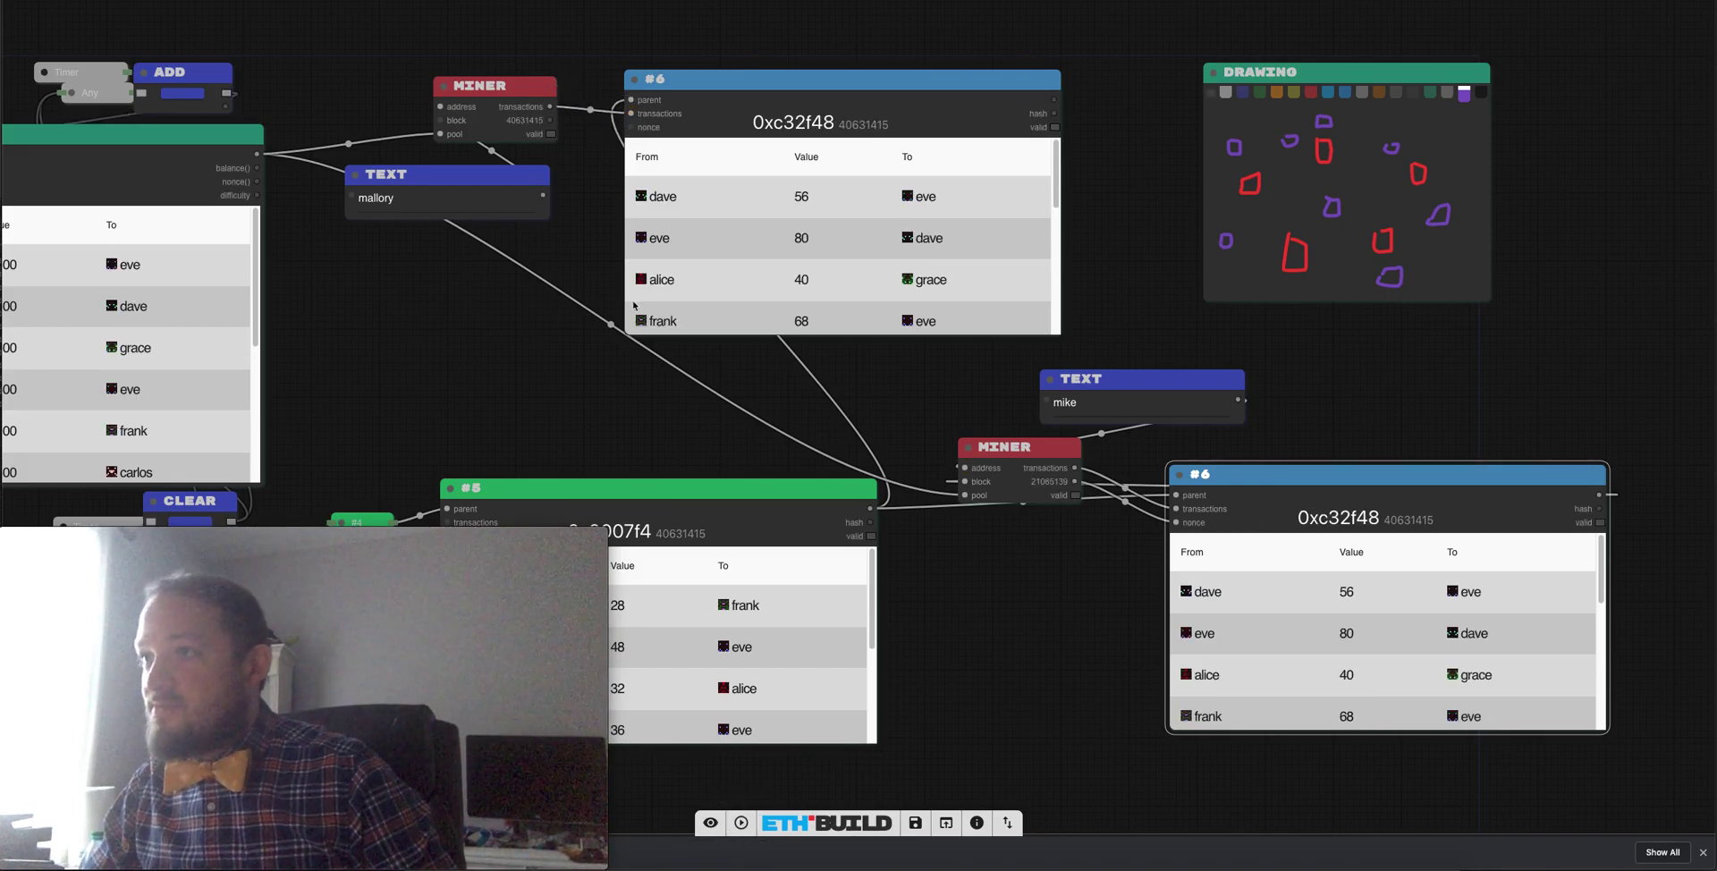
drag(550, 120, 631, 127)
drag(1056, 101, 428, 120)
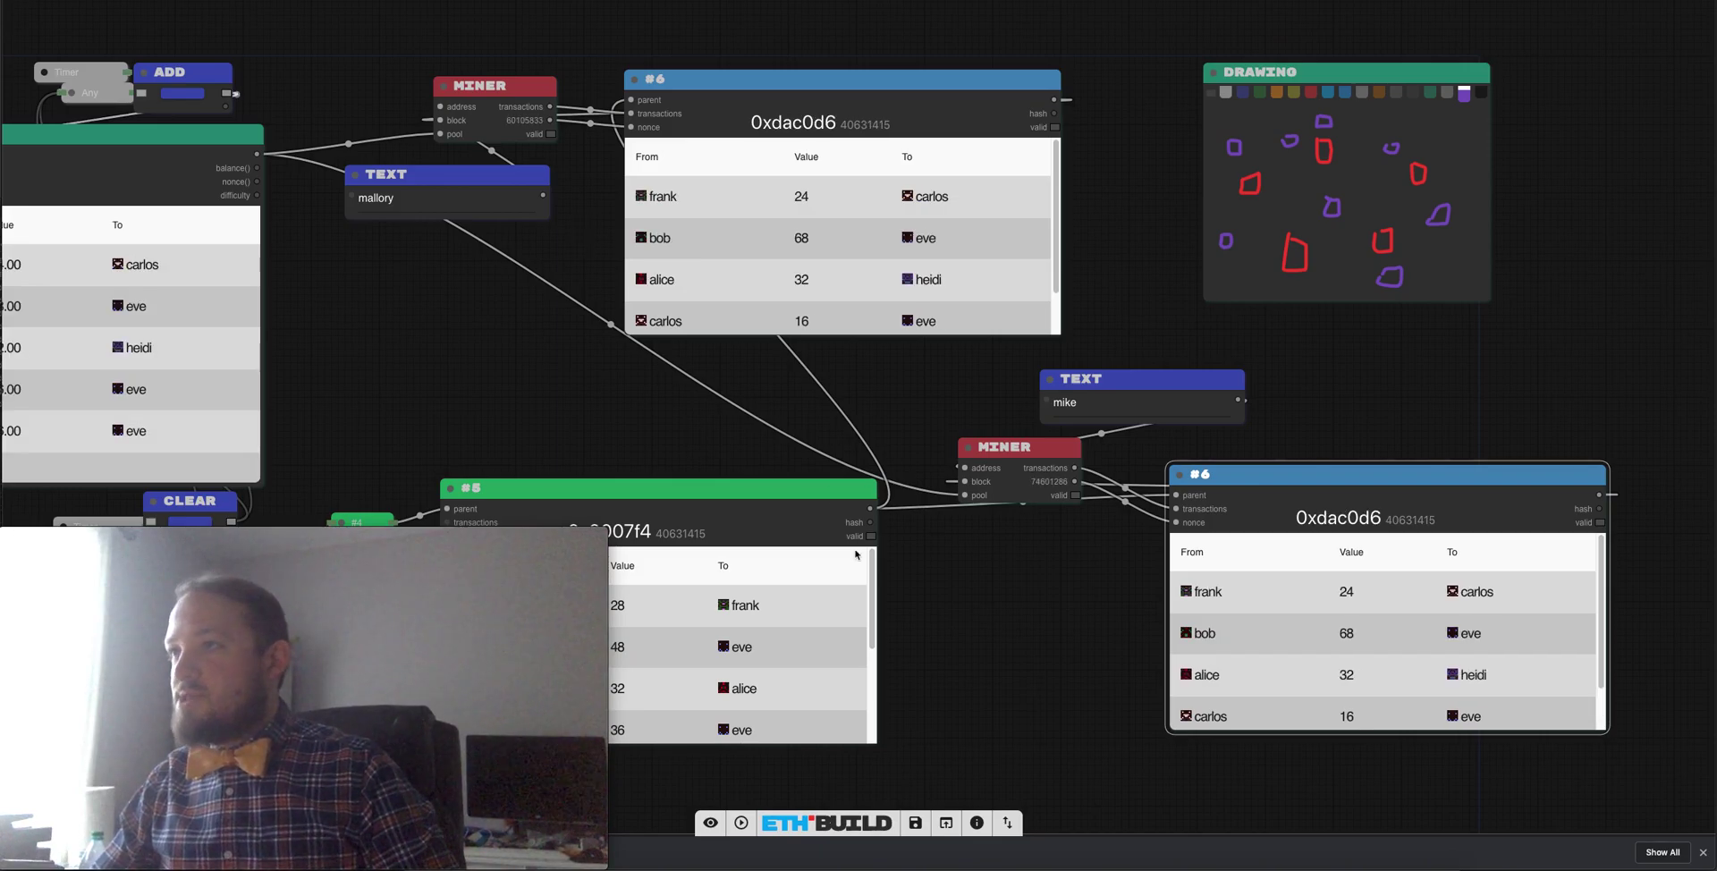
Return the simulation to fast-forward speed.
mouse_move(936, 604)
mouse_down()
mouse_move(1015, 593)
mouse_move(938, 625)
mouse_move(1223, 361)
mouse_move(1192, 429)
mouse_move(1135, 487)
mouse_move(931, 487)
mouse_move(806, 519)
mouse_move(787, 595)
mouse_up()
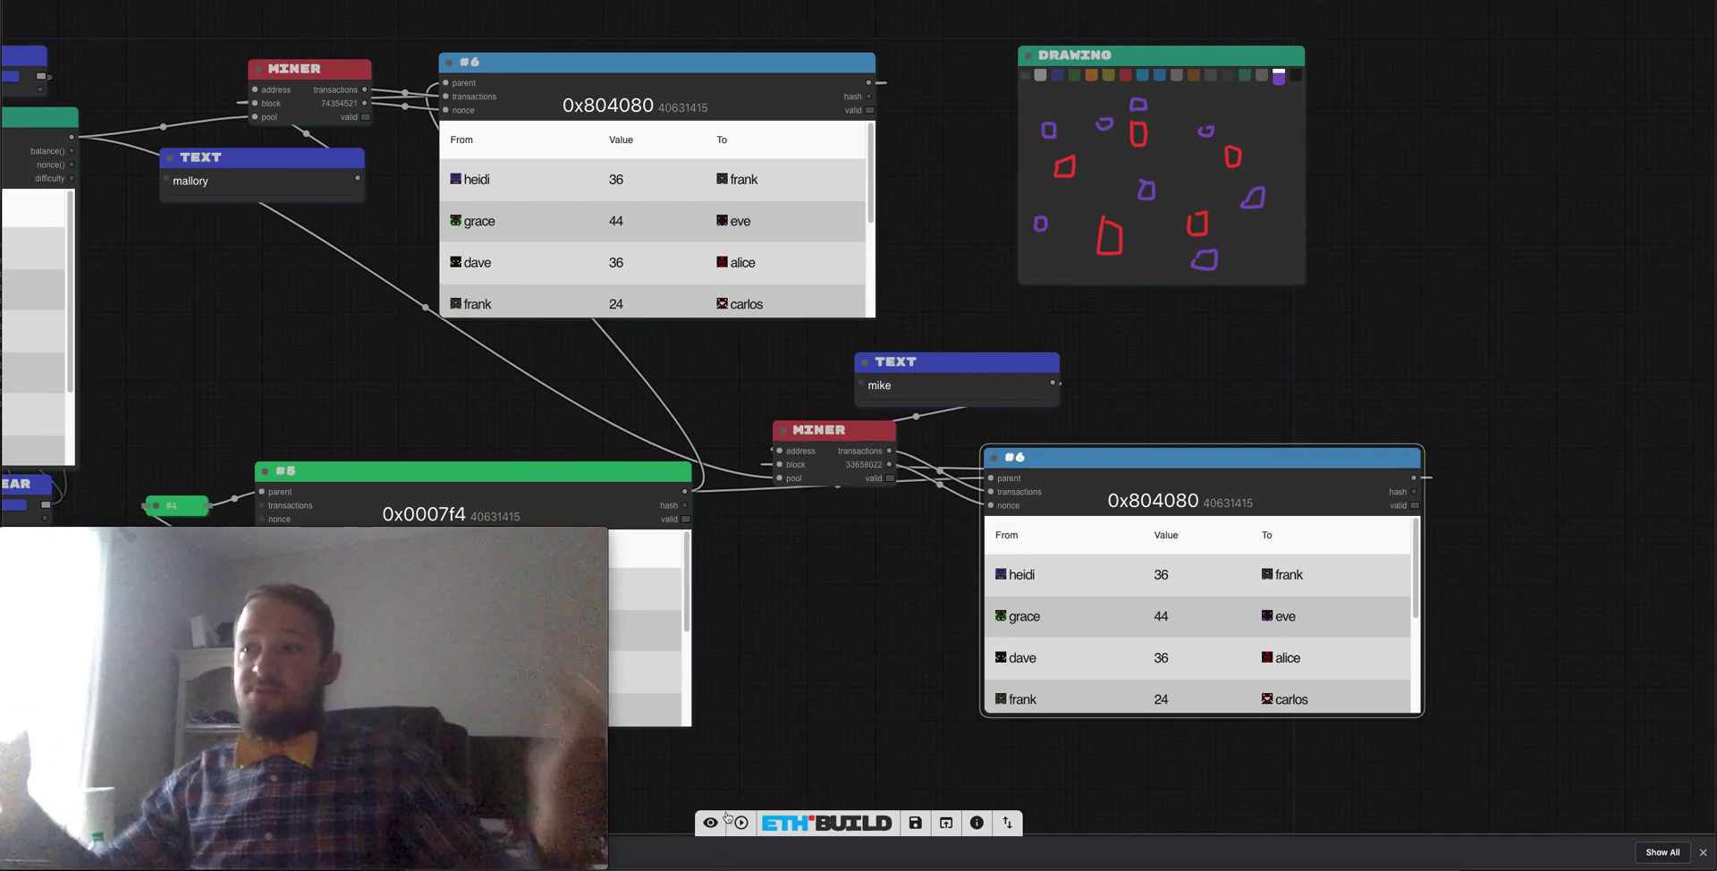
mouse_move(411, 360)
mouse_down()
mouse_move(729, 436)
mouse_move(721, 356)
mouse_move(399, 330)
mouse_move(58, 337)
mouse_up()
drag(694, 616, 754, 600)
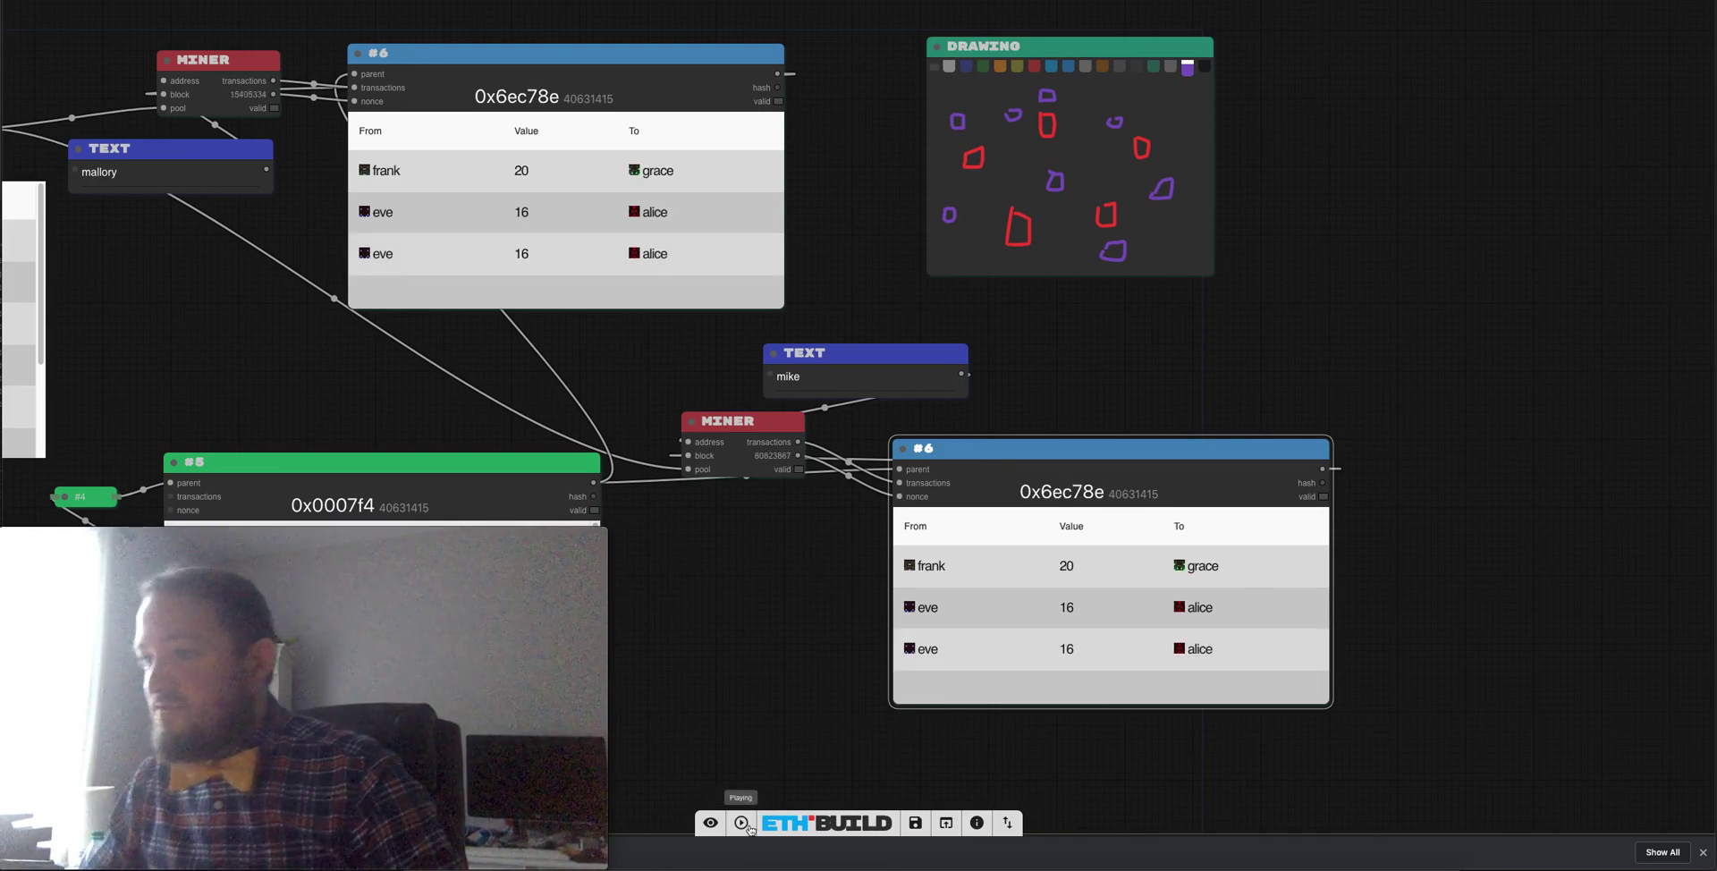
click(741, 822)
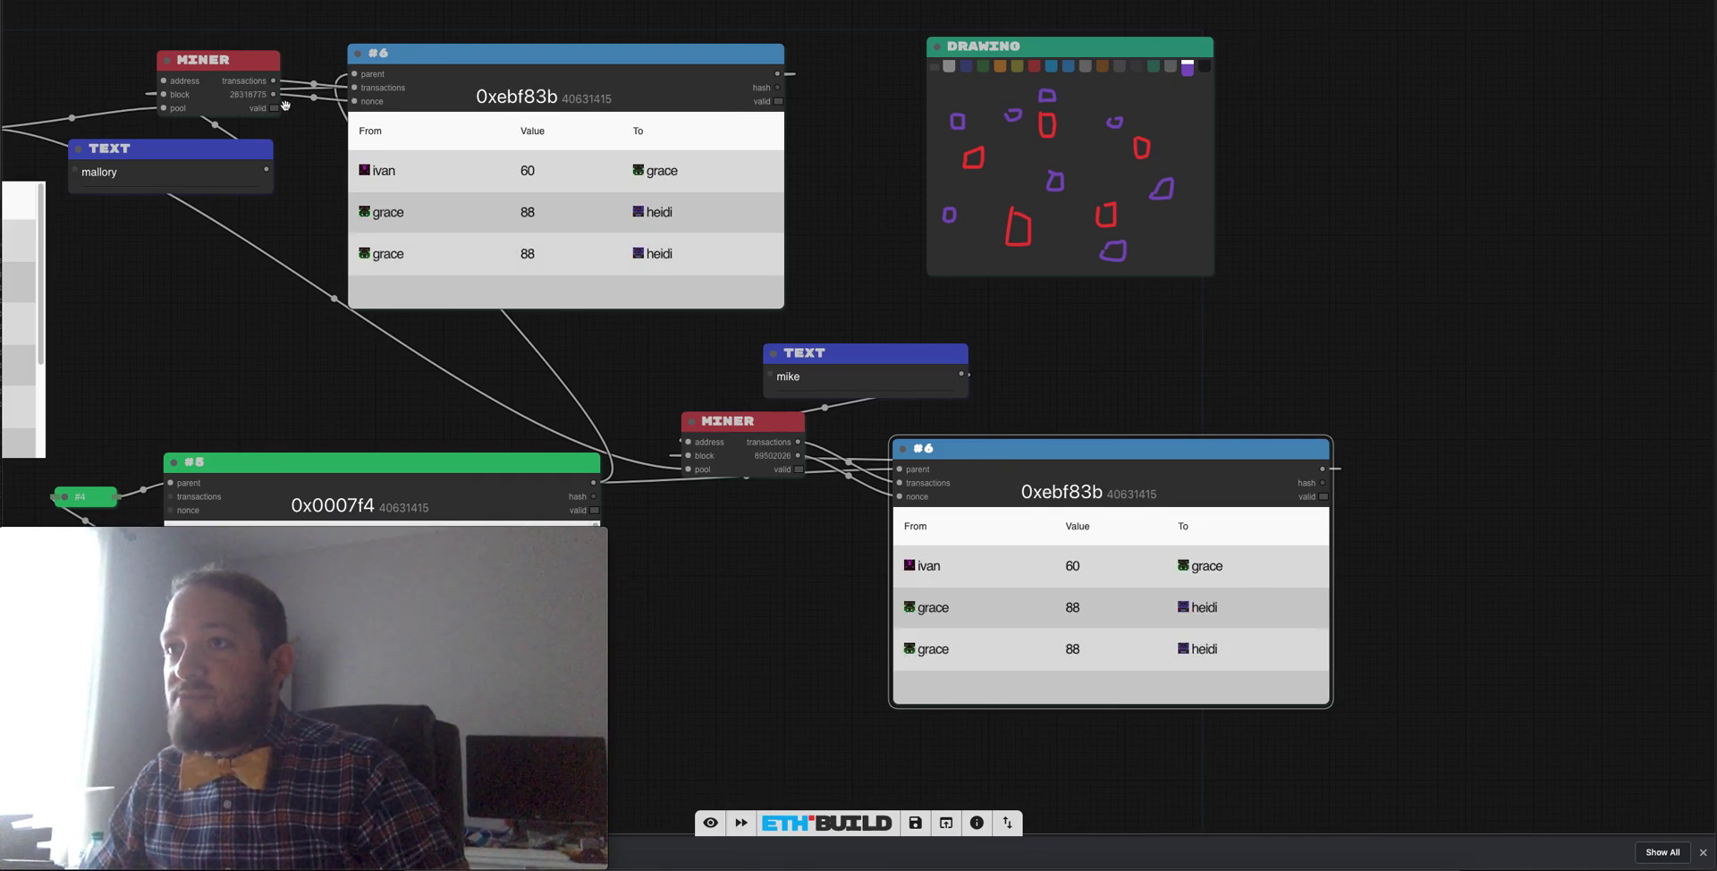
Add a second Drawing node and sketch a white chain of five blocks with a competing block branching off the fourth.
drag(1103, 302, 1043, 341)
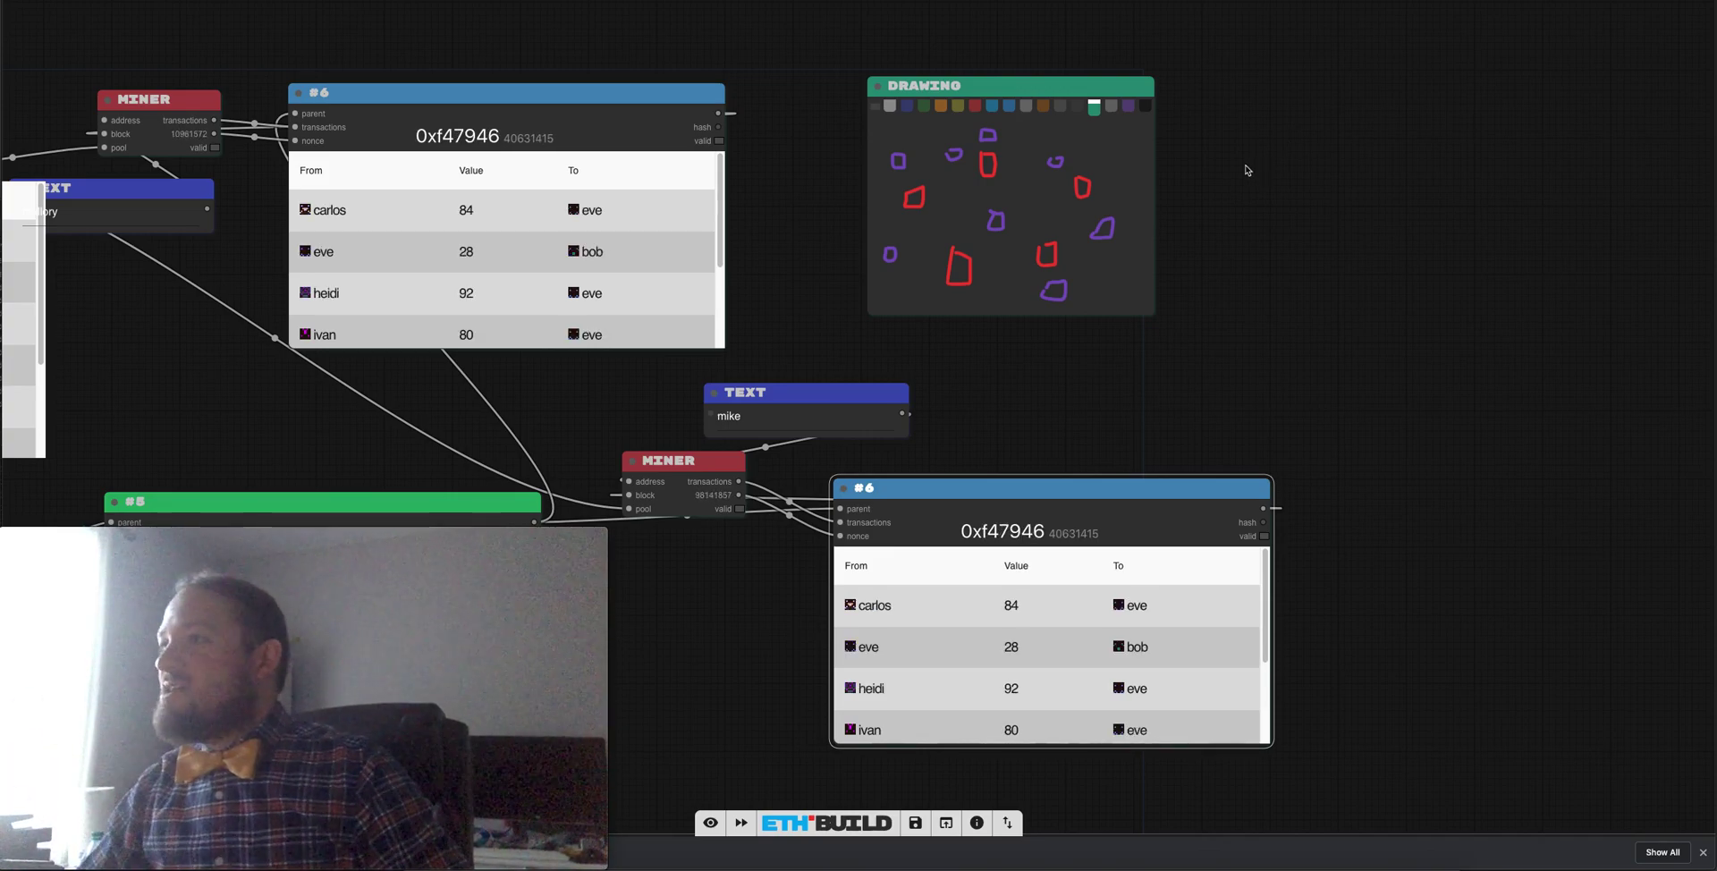
double_click(1239, 108)
text(draw)
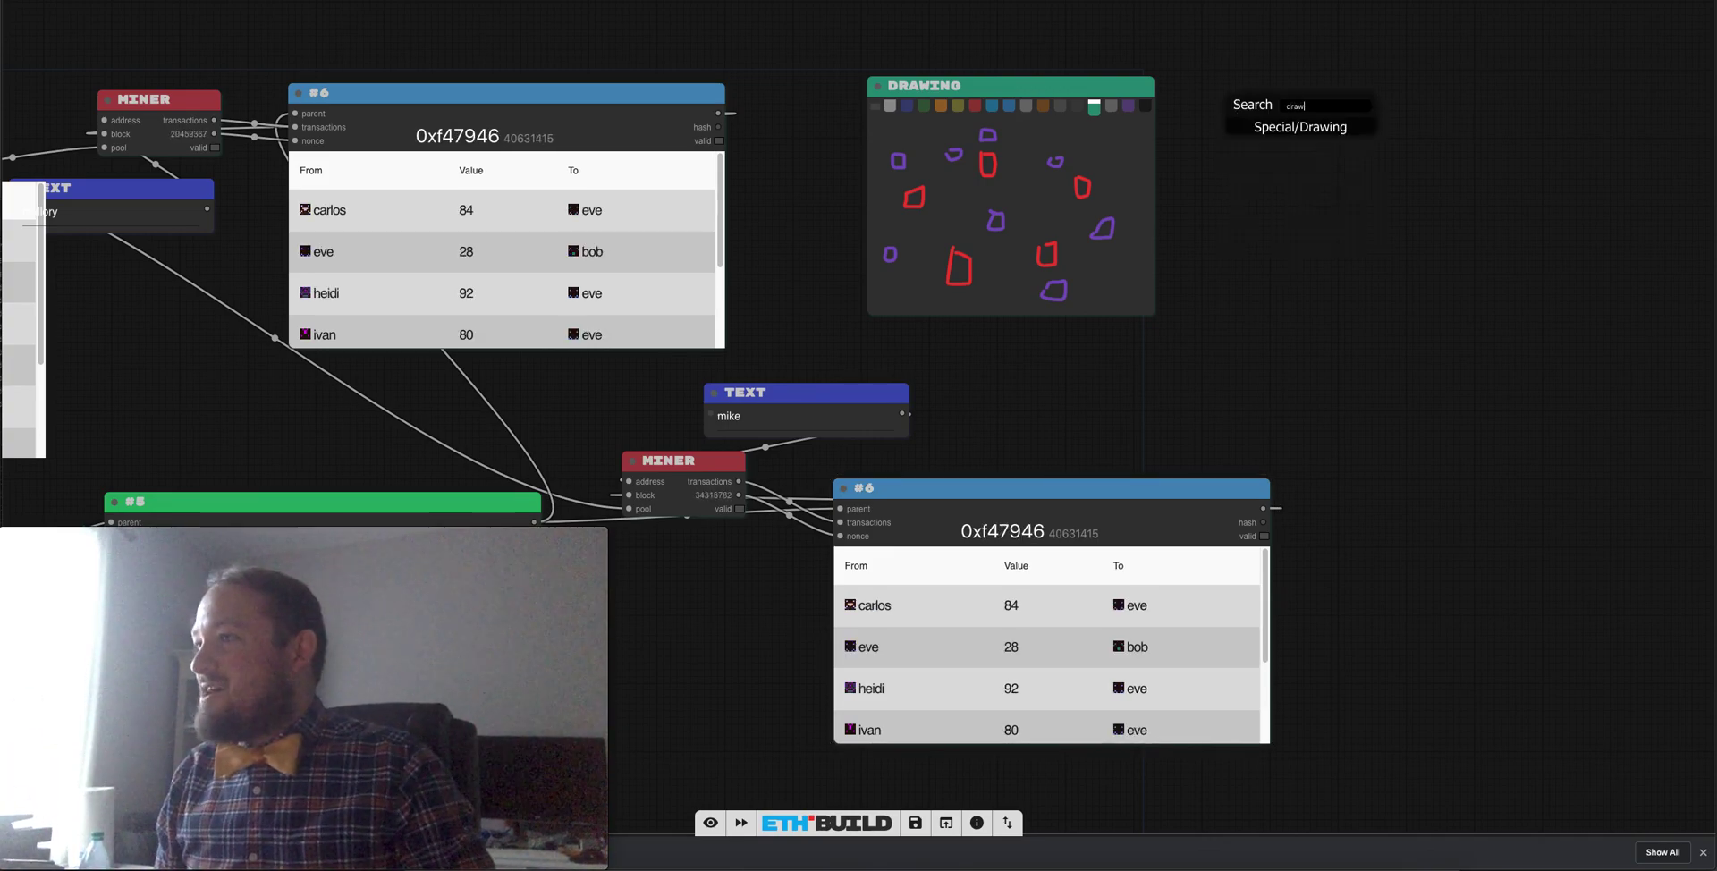
key(Return)
mouse_move(1288, 211)
mouse_down()
mouse_move(1303, 176)
mouse_move(1287, 201)
mouse_move(1367, 198)
mouse_move(1344, 179)
mouse_move(1313, 186)
mouse_move(1410, 215)
mouse_move(1410, 169)
mouse_move(1385, 185)
mouse_move(1378, 197)
mouse_move(1424, 170)
mouse_move(1428, 204)
mouse_move(1467, 198)
mouse_move(1449, 185)
mouse_up()
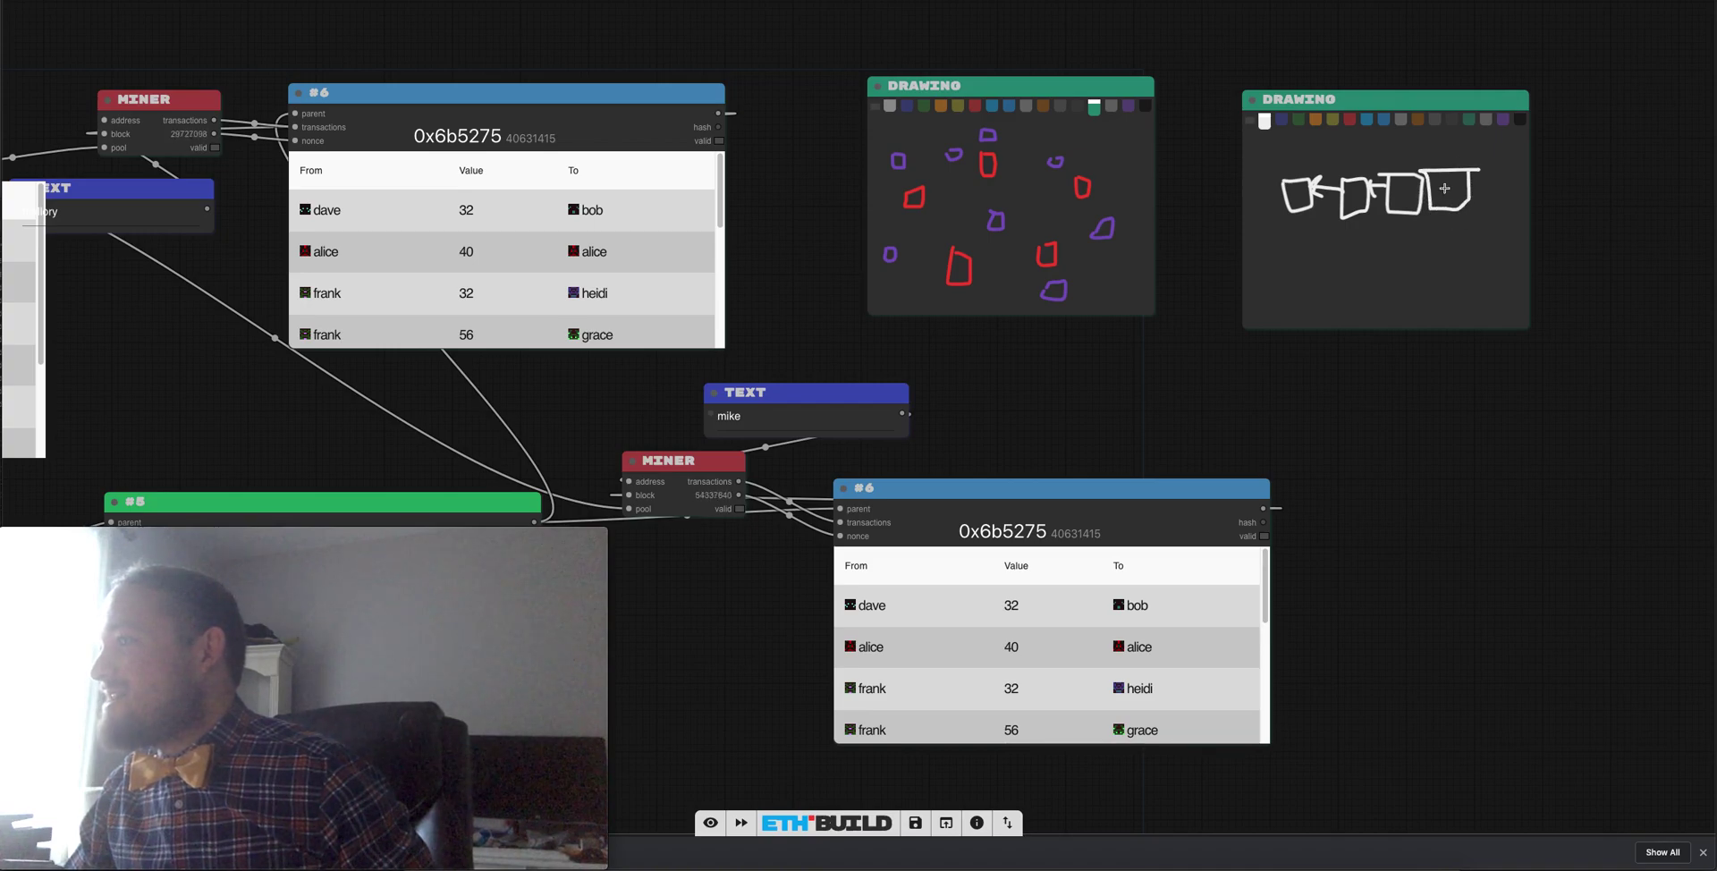
click(1423, 187)
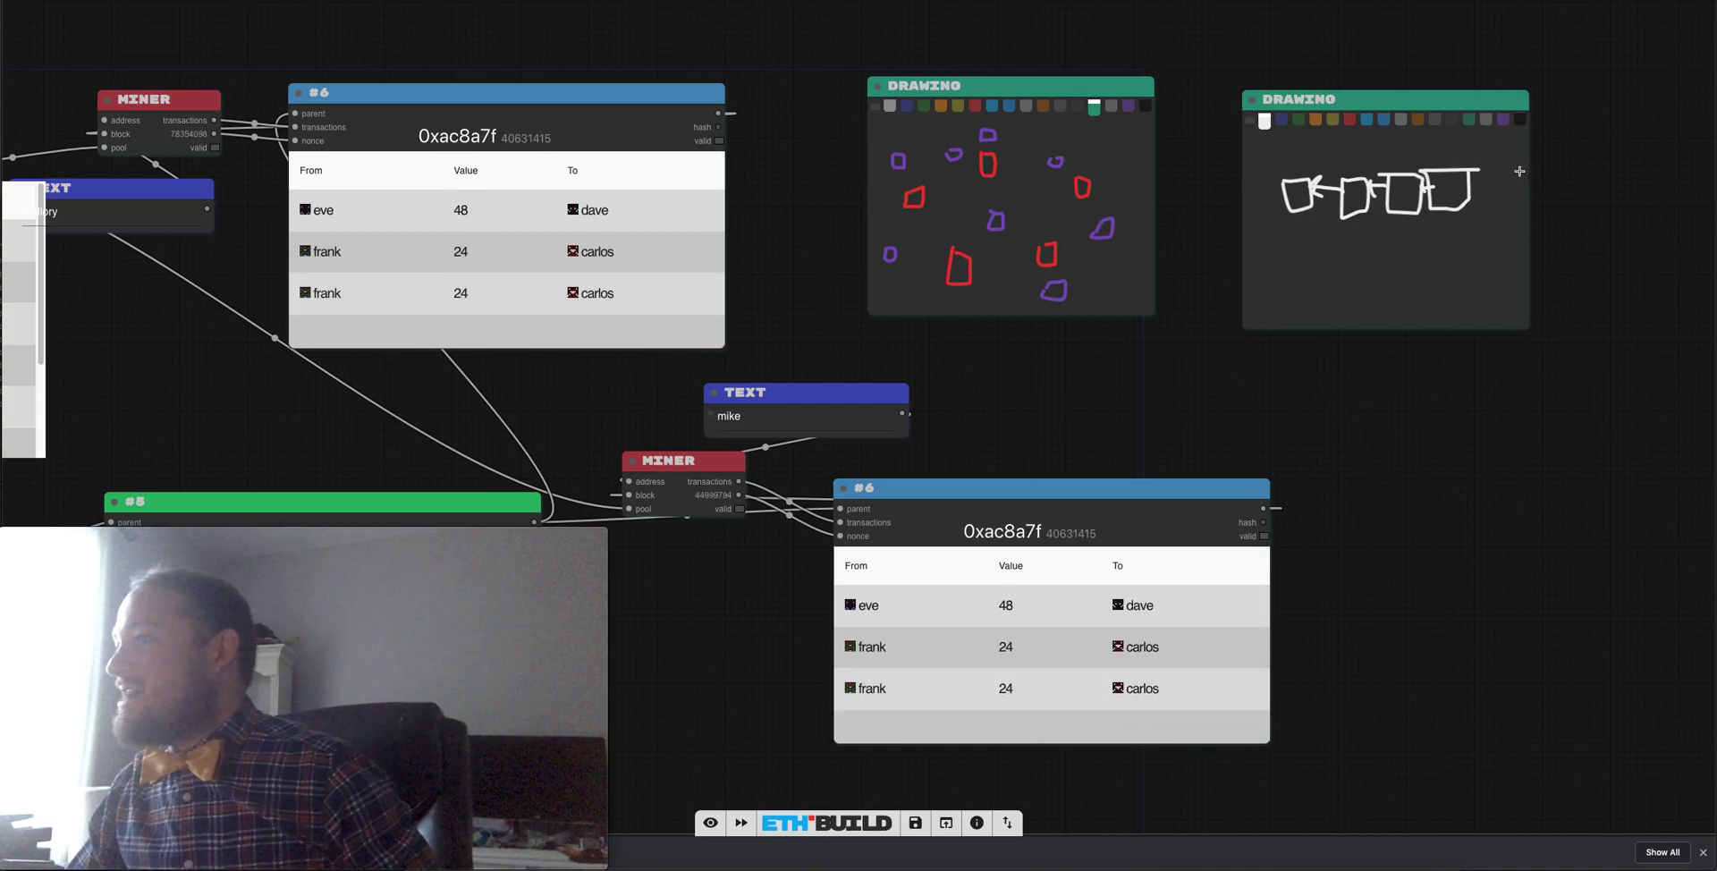
mouse_move(1516, 176)
mouse_down()
mouse_move(1474, 190)
mouse_move(1486, 199)
mouse_up()
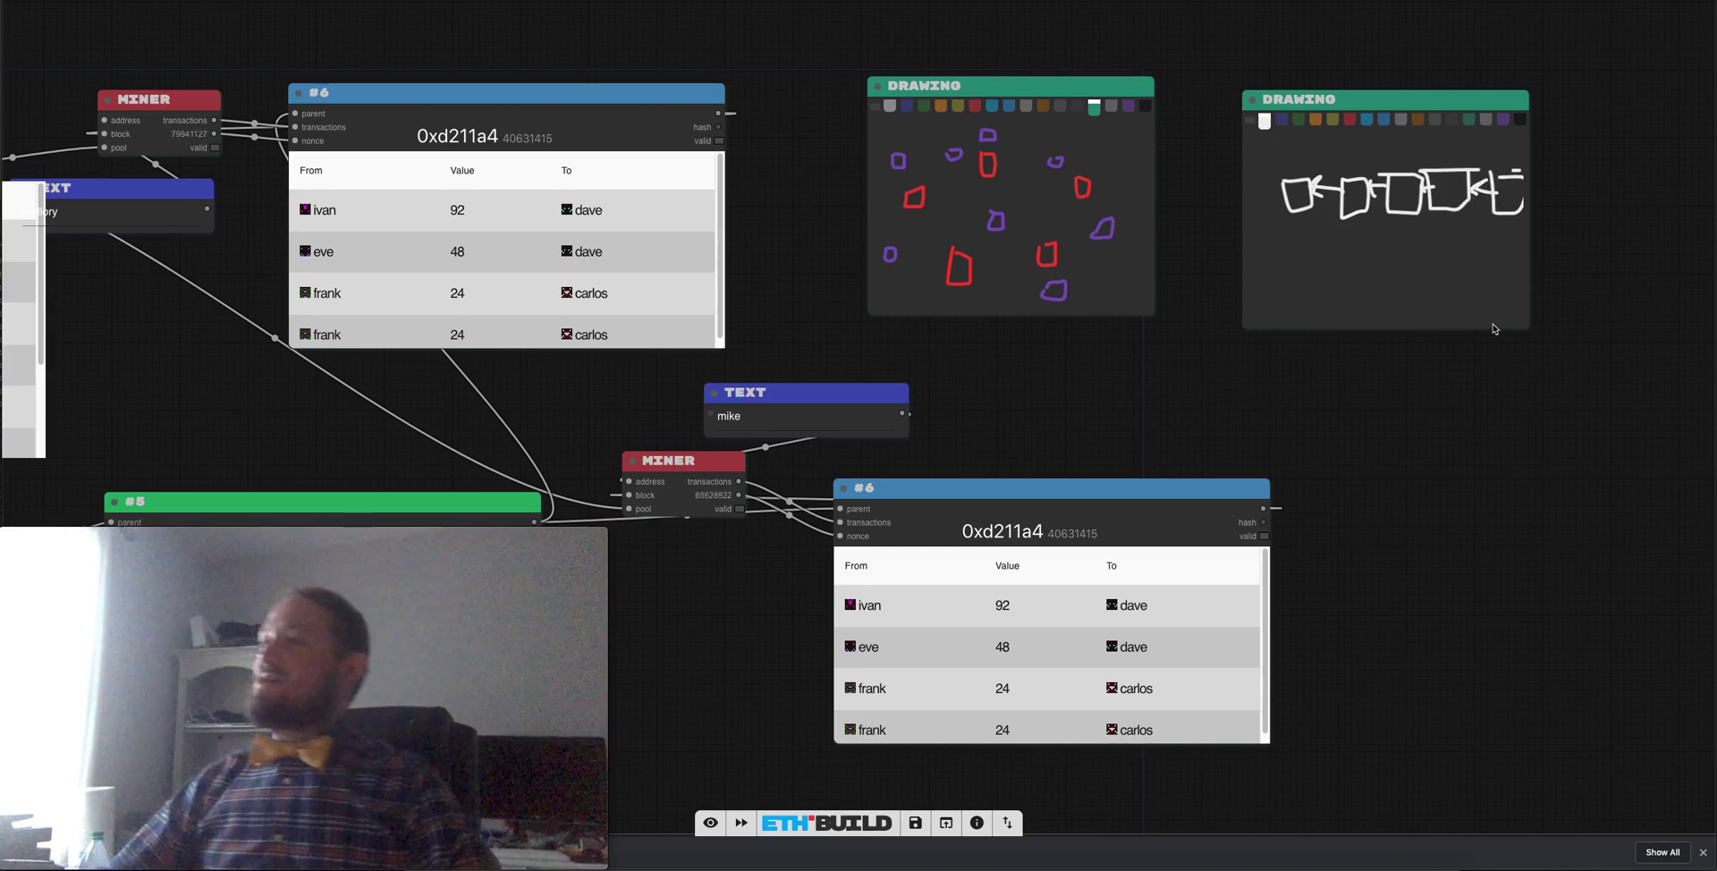
mouse_move(1471, 254)
mouse_down()
mouse_move(1495, 276)
mouse_move(1501, 253)
mouse_move(1447, 213)
mouse_move(1460, 225)
mouse_up()
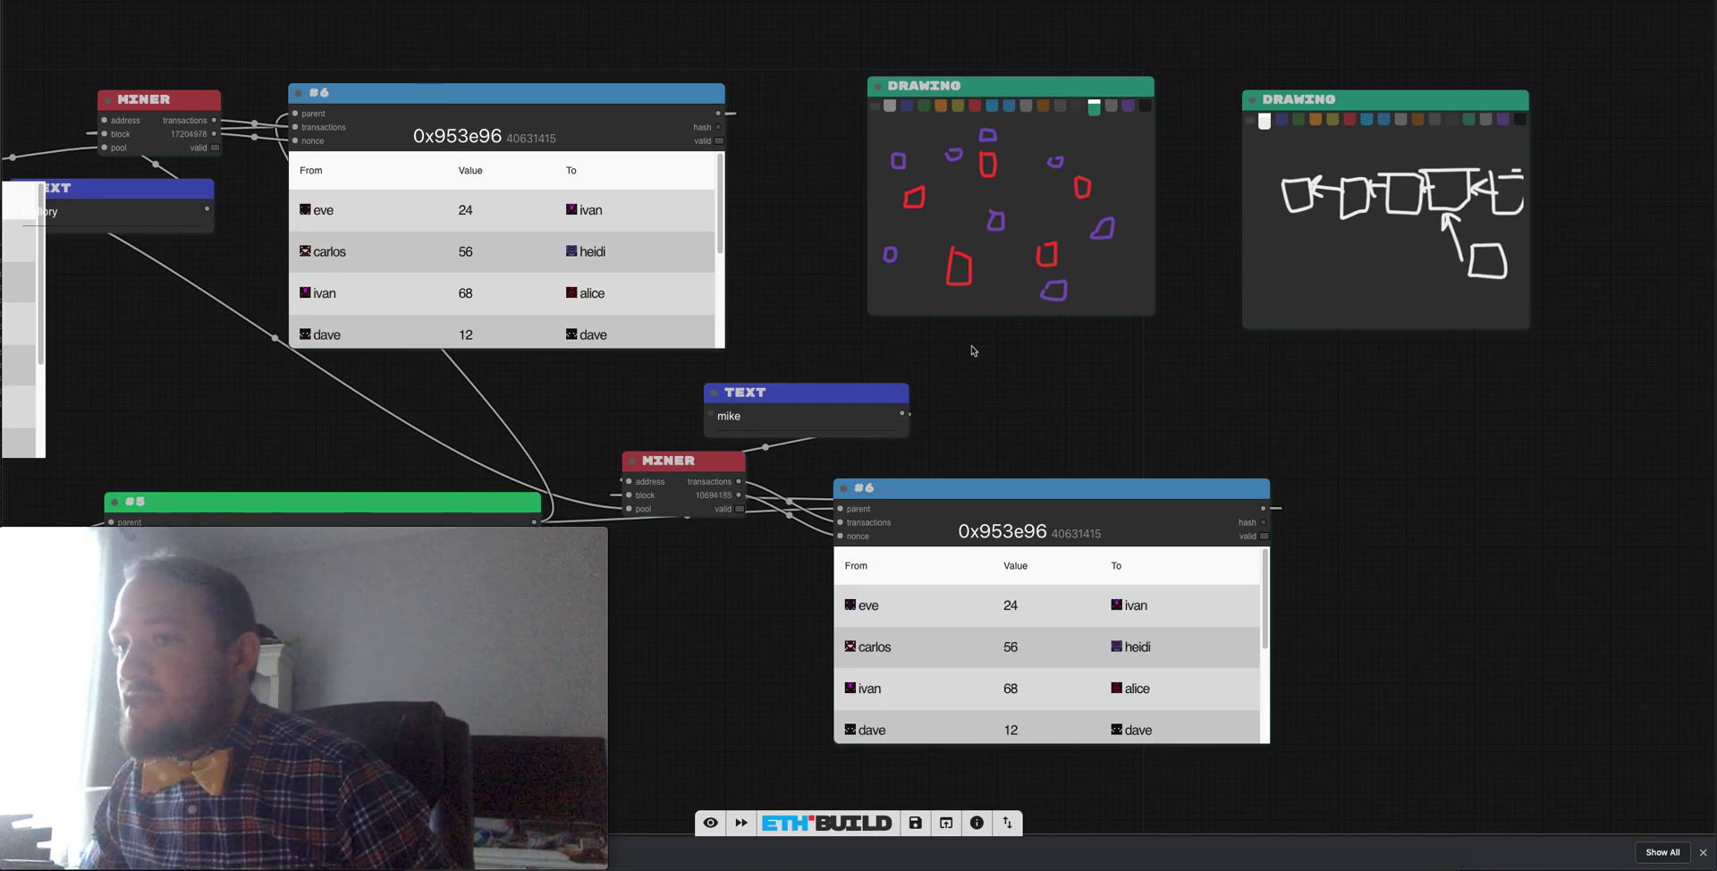
In the network drawing, outline one red miner in green and another in blue, with matching arrows to their neighbouring nodes.
mouse_move(940, 244)
mouse_down()
mouse_move(942, 283)
mouse_move(968, 293)
mouse_move(972, 264)
mouse_move(941, 245)
mouse_up()
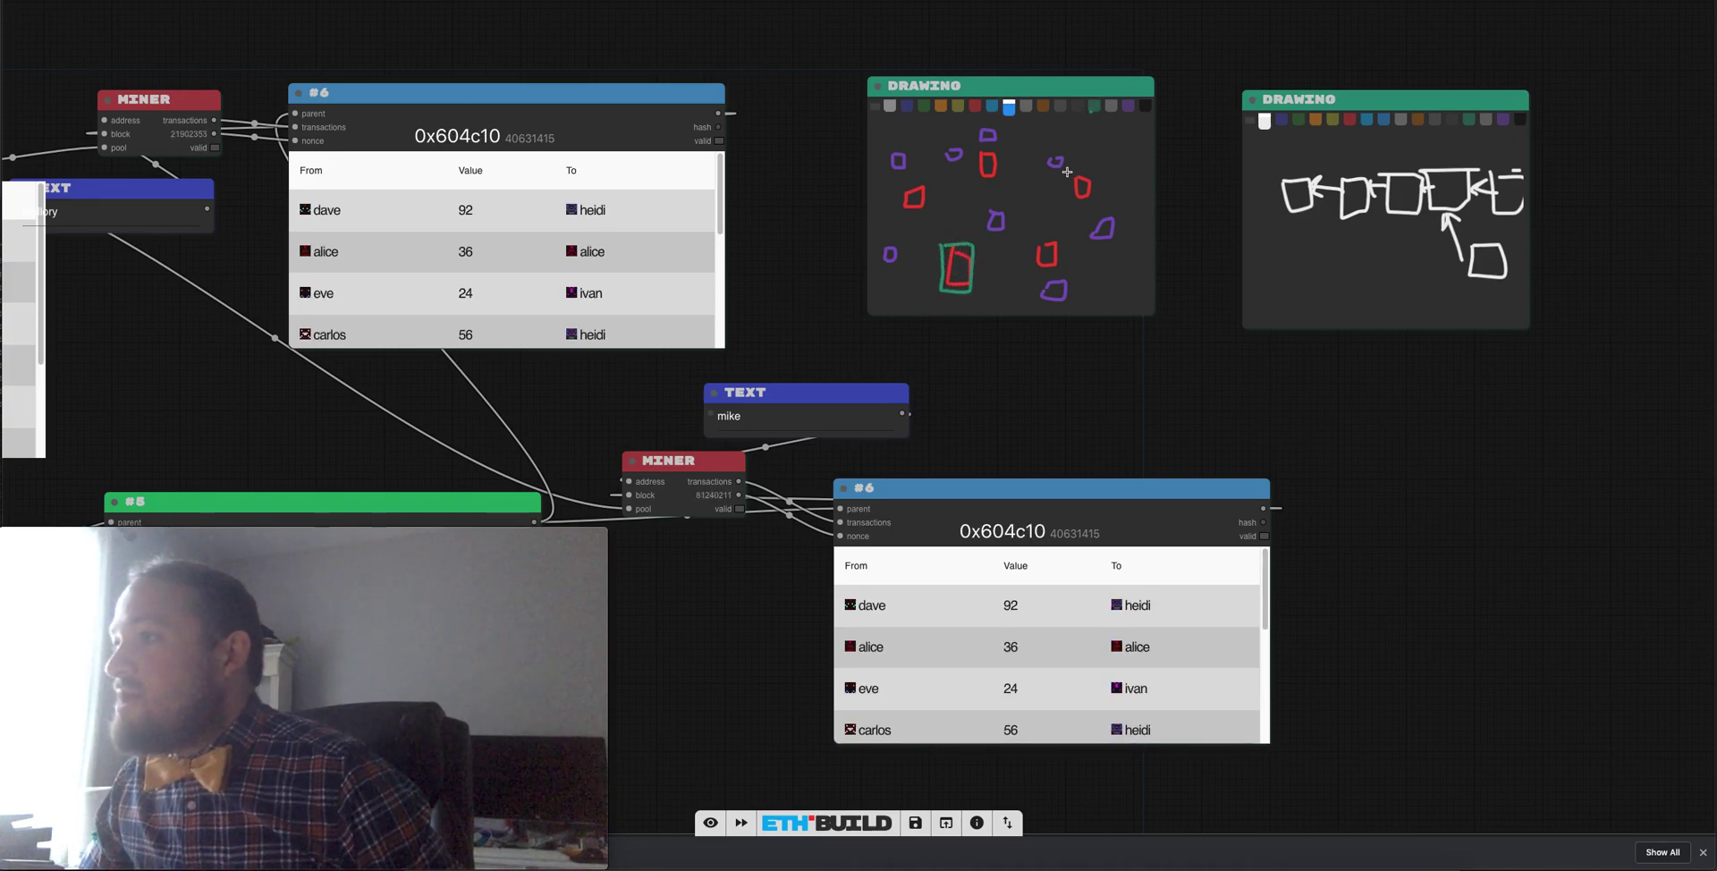
mouse_move(1069, 175)
mouse_down()
mouse_move(1073, 202)
mouse_move(1097, 199)
mouse_move(1092, 173)
mouse_move(1098, 212)
mouse_move(1046, 253)
mouse_move(1080, 179)
mouse_move(1010, 213)
mouse_up()
click(1093, 106)
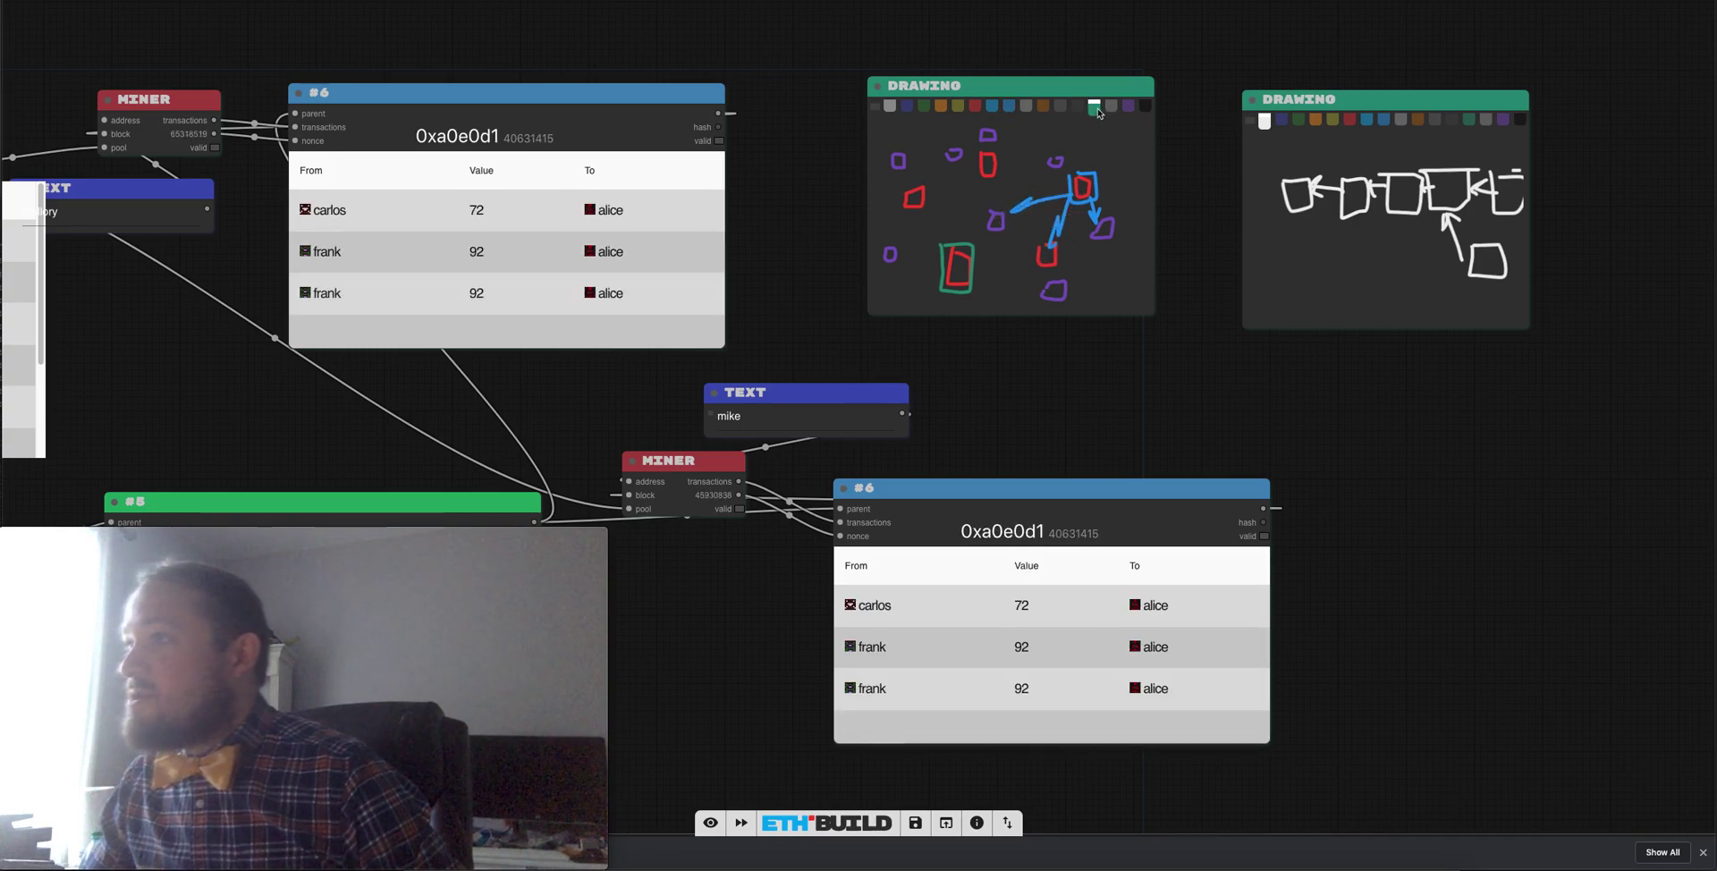
mouse_move(942, 260)
mouse_down()
mouse_move(902, 257)
mouse_move(923, 211)
mouse_up()
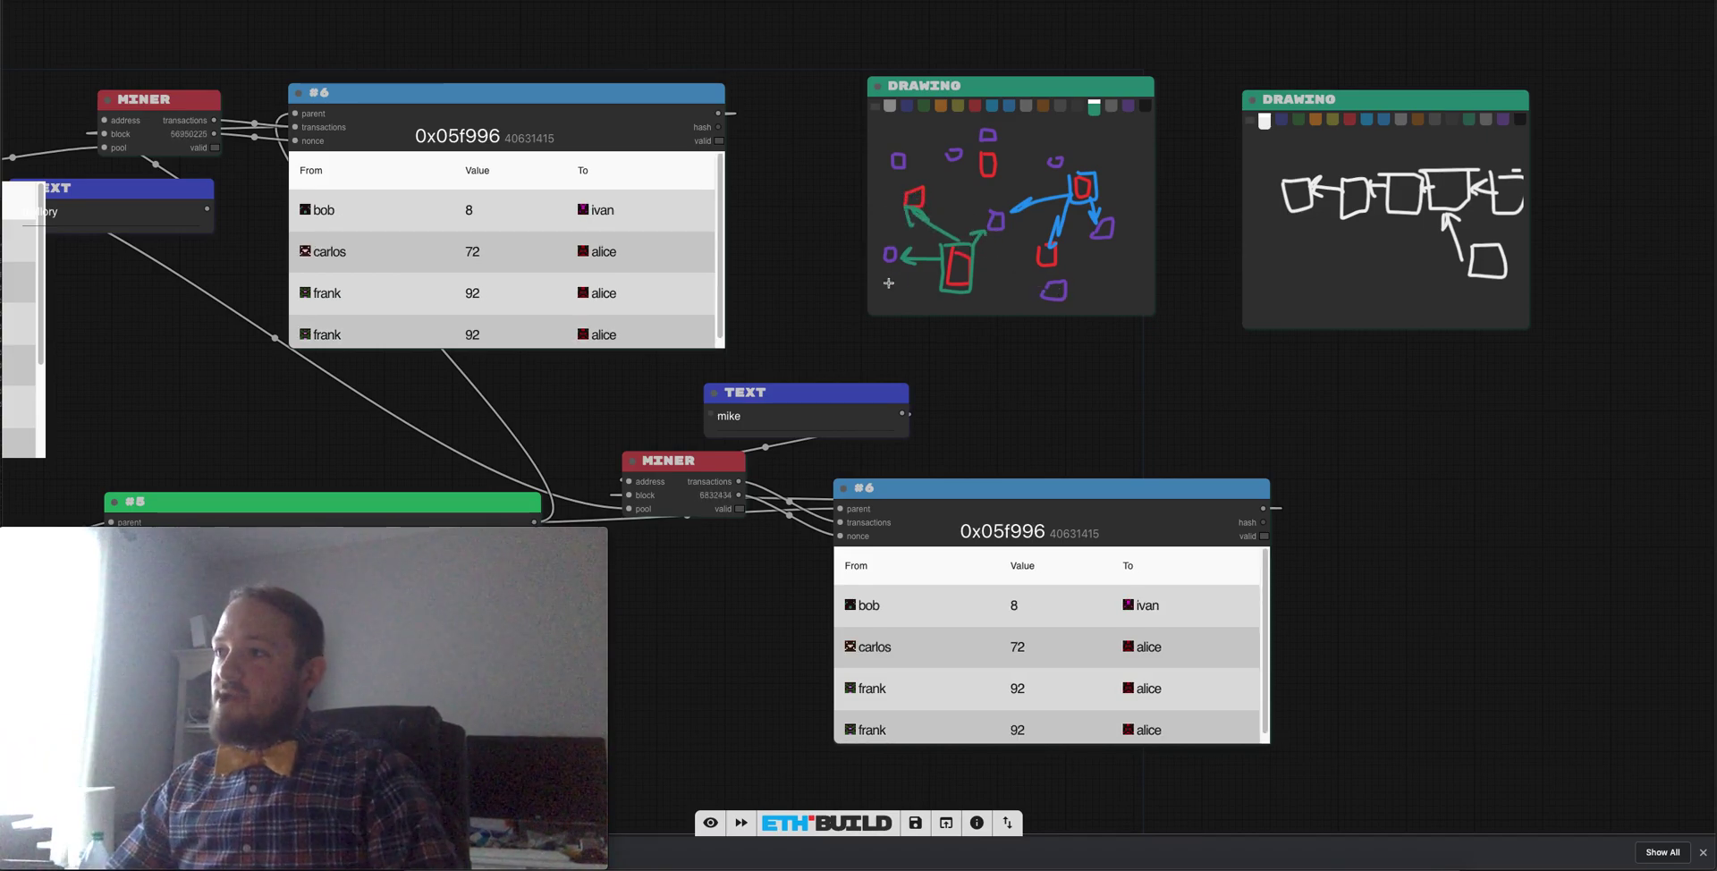
Outline the last chain block in green and the branching block in blue, and shift the network Drawing node slightly.
mouse_move(1493, 172)
mouse_down()
mouse_move(1489, 208)
mouse_move(1522, 211)
mouse_move(1506, 196)
mouse_move(1487, 217)
mouse_move(1531, 219)
mouse_move(1524, 166)
mouse_move(1492, 172)
mouse_move(1487, 200)
mouse_up()
click(1467, 119)
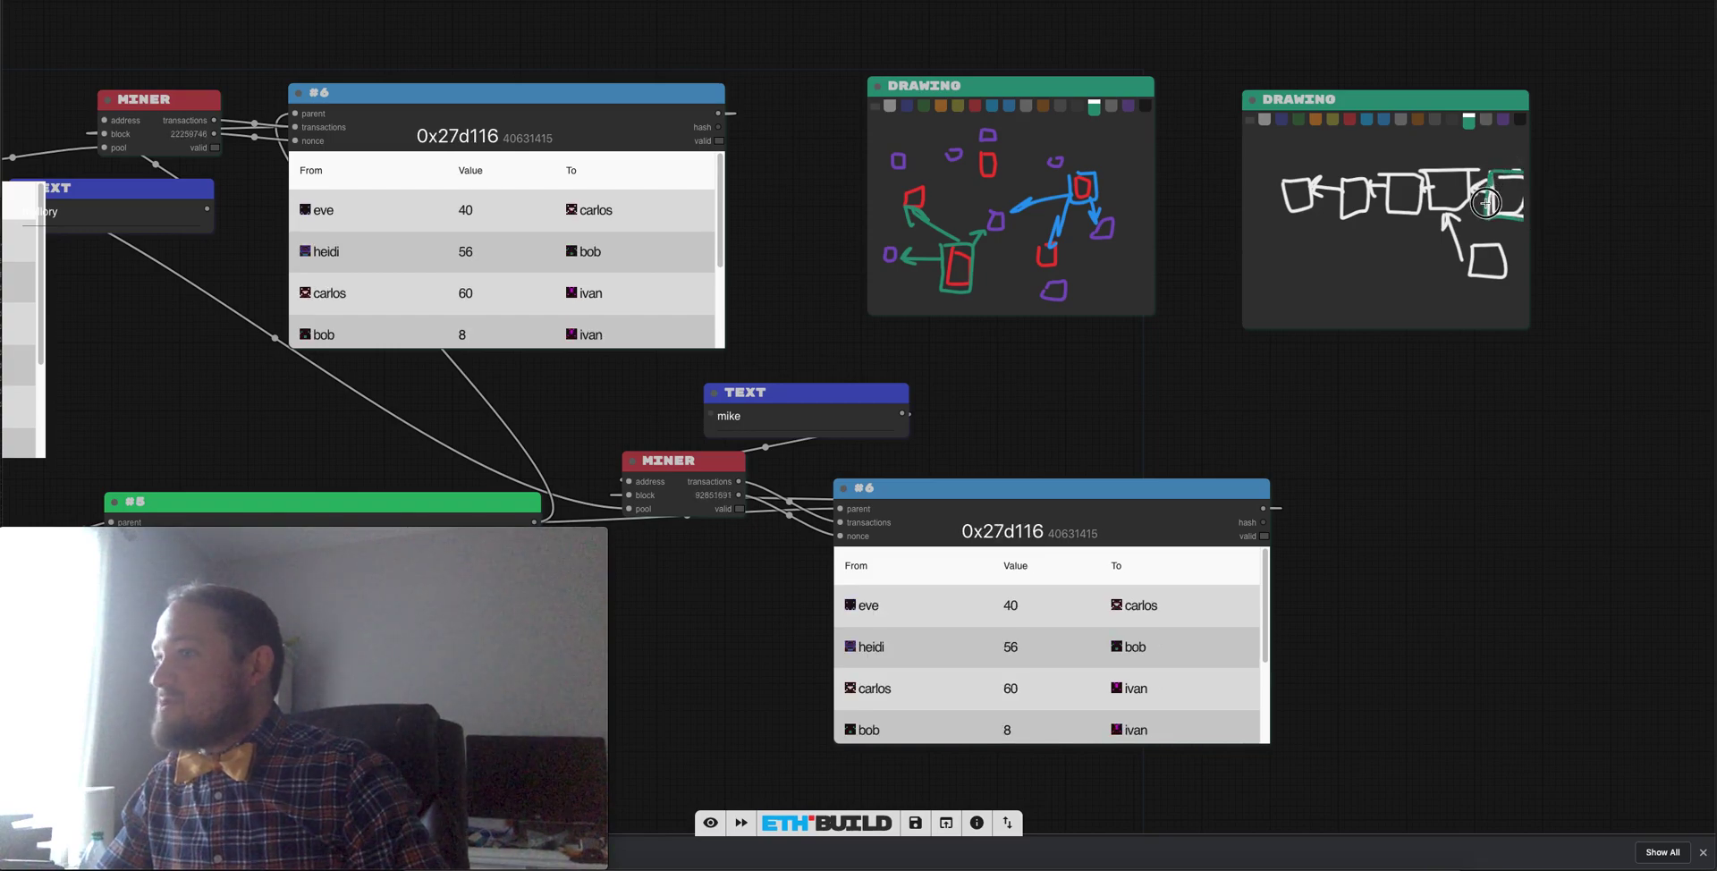
click(1383, 123)
mouse_move(1458, 235)
mouse_down()
mouse_move(1490, 281)
mouse_move(1509, 246)
mouse_move(1464, 244)
mouse_move(1480, 274)
mouse_up()
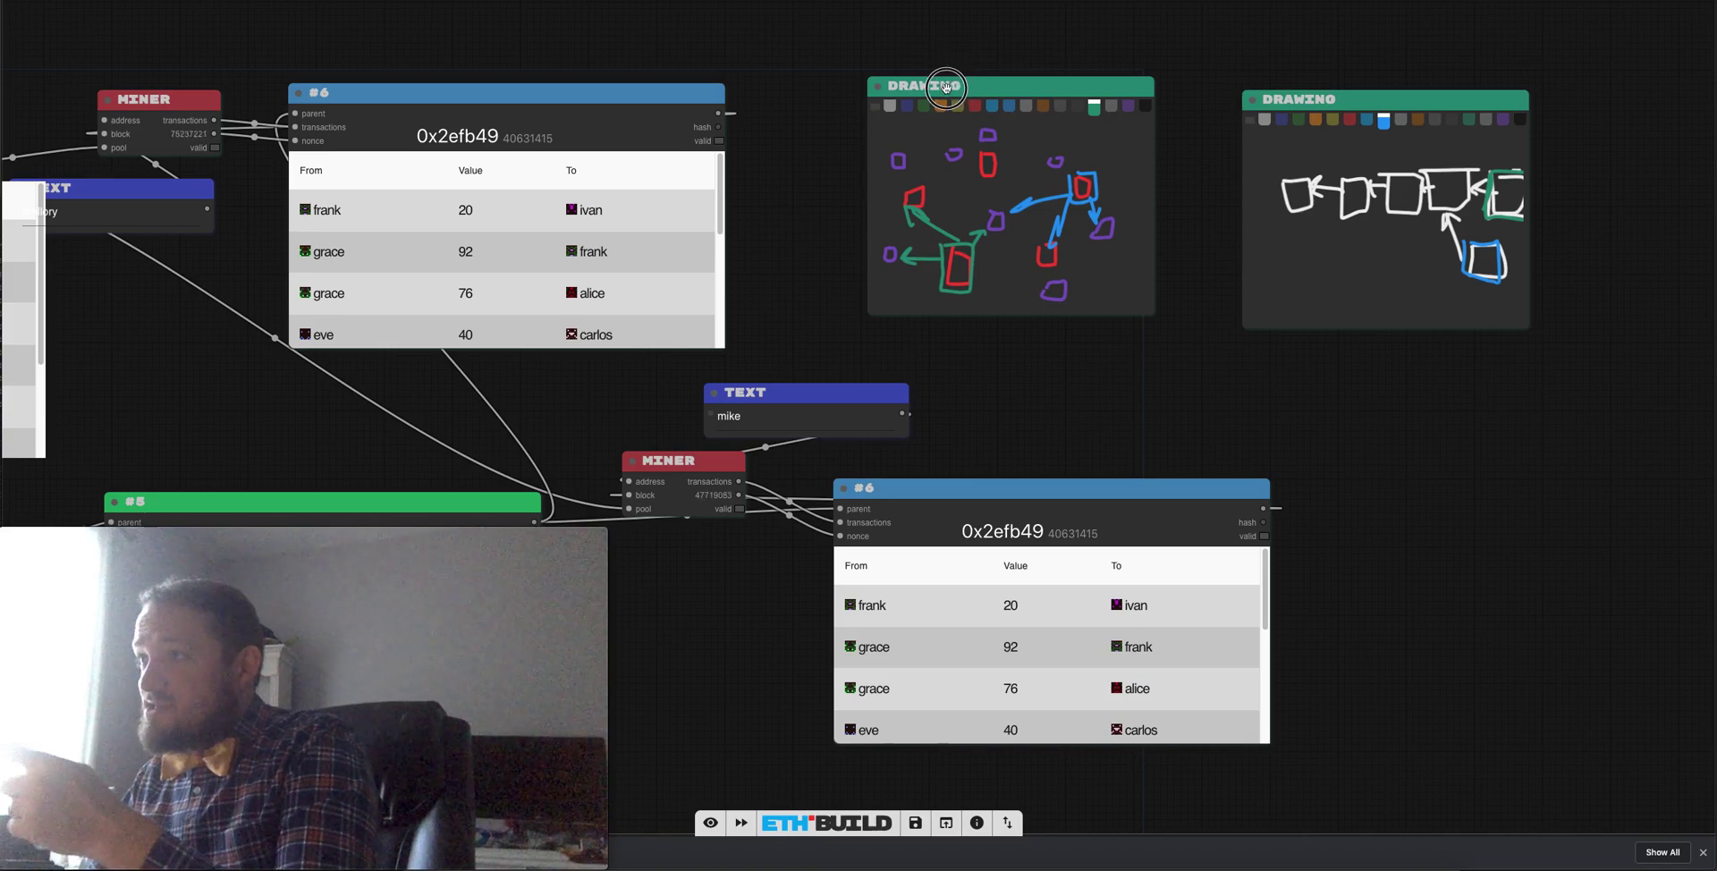
drag(950, 79, 933, 83)
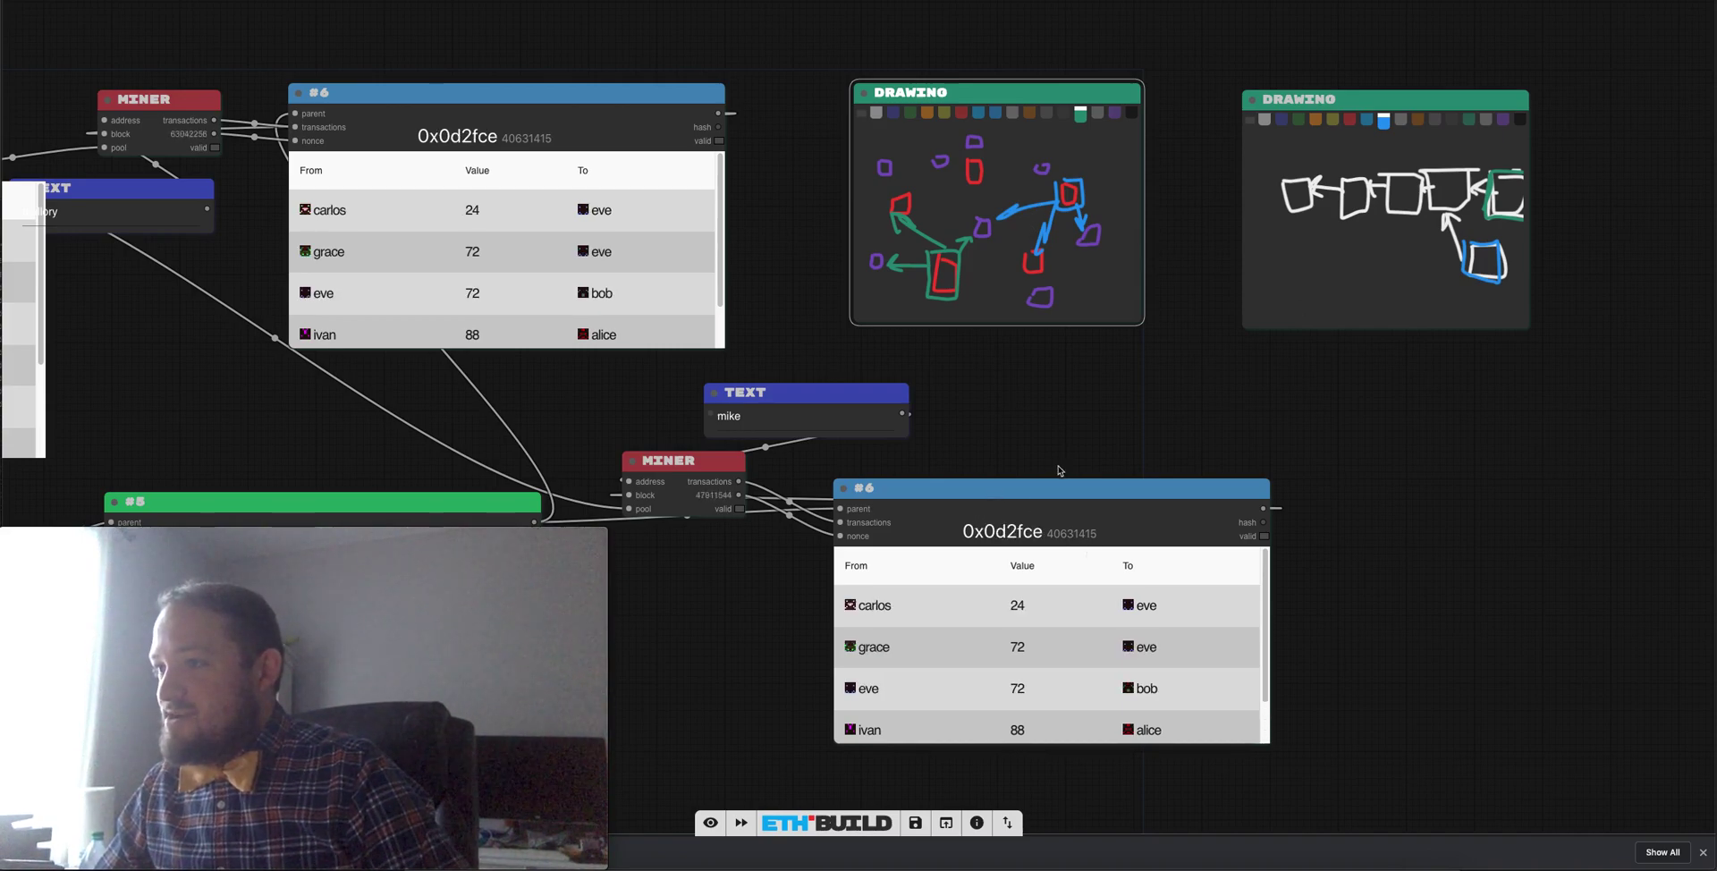
Examine the properties of the second Miner's block #6 and of both Miners.
right_click(1037, 487)
click(1060, 517)
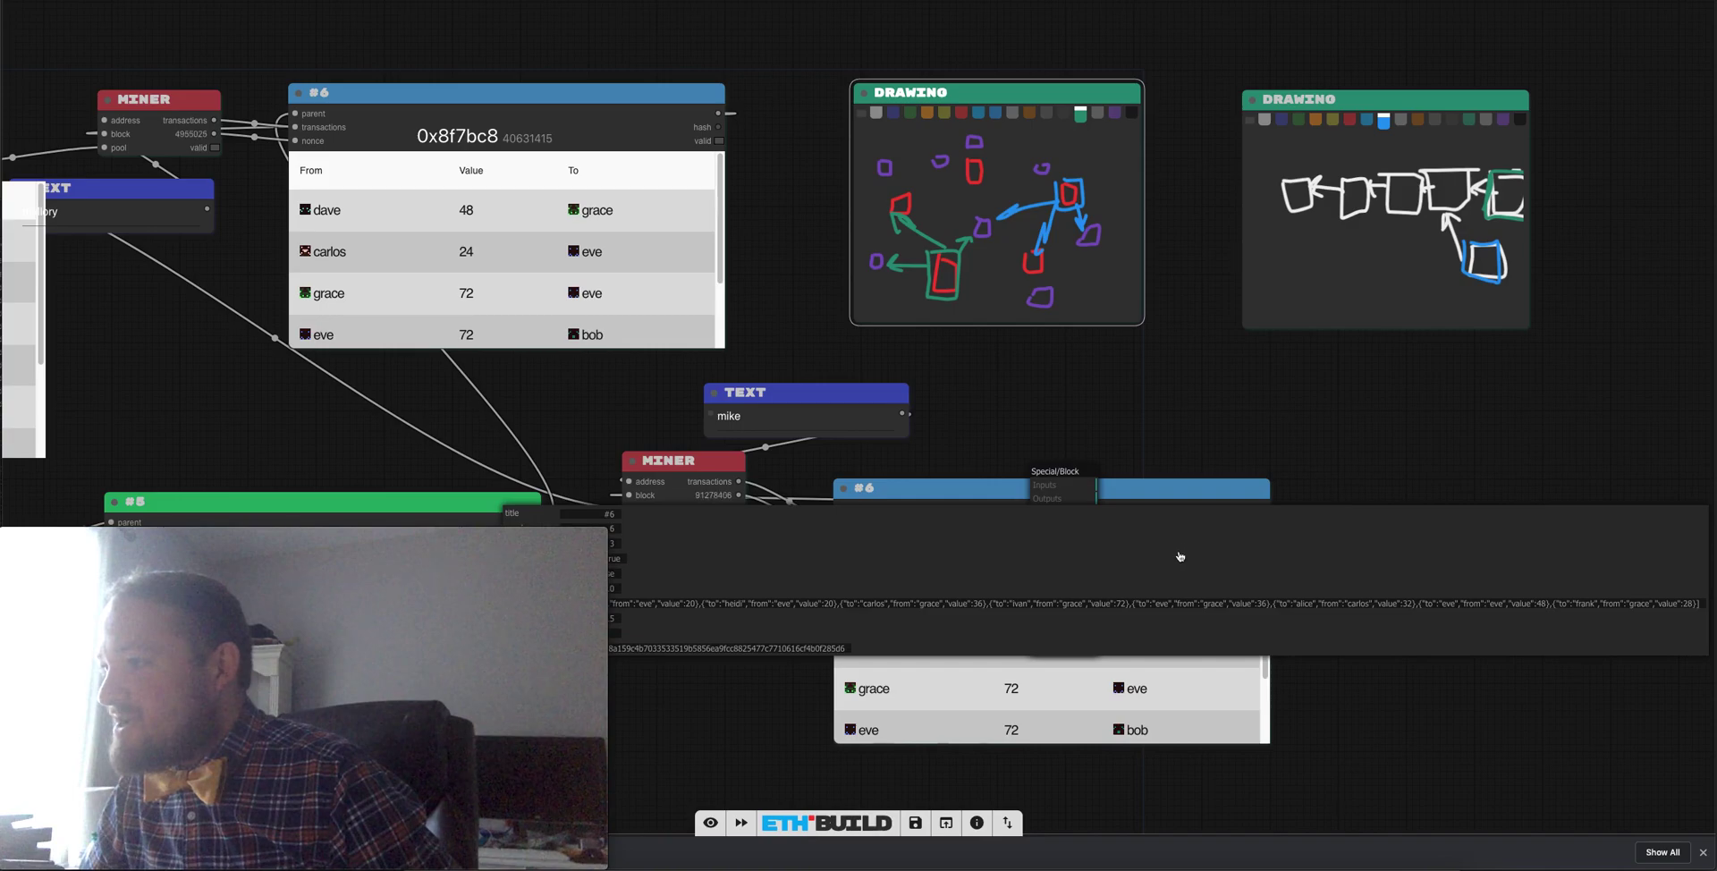
click(920, 465)
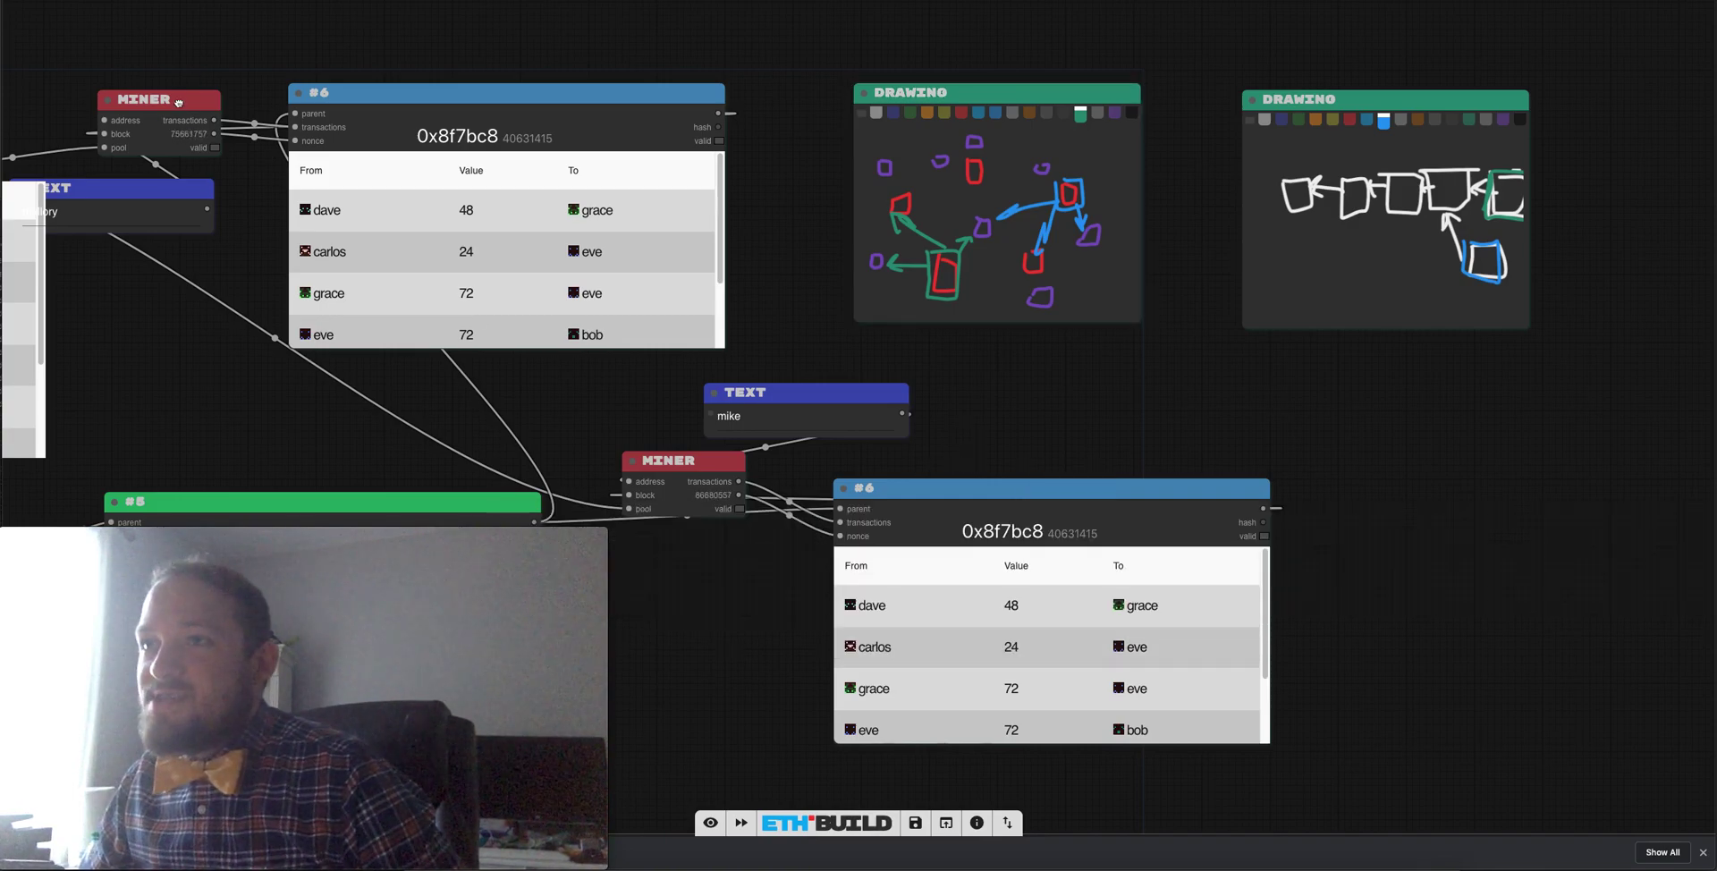
right_click(180, 104)
click(206, 134)
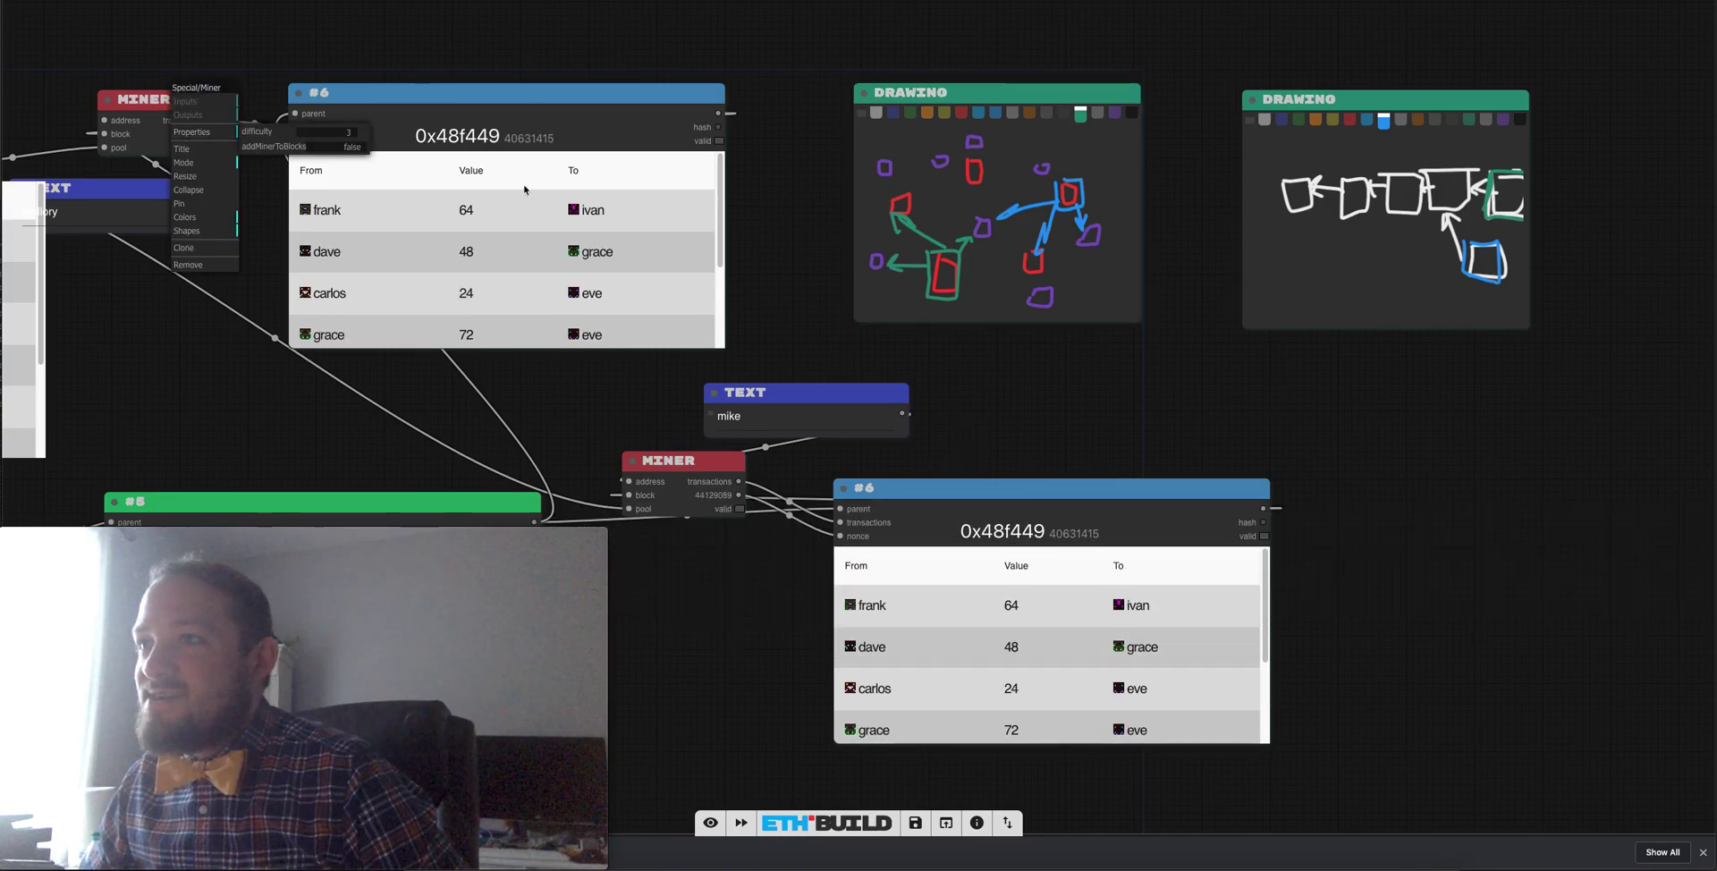
right_click(671, 460)
click(677, 495)
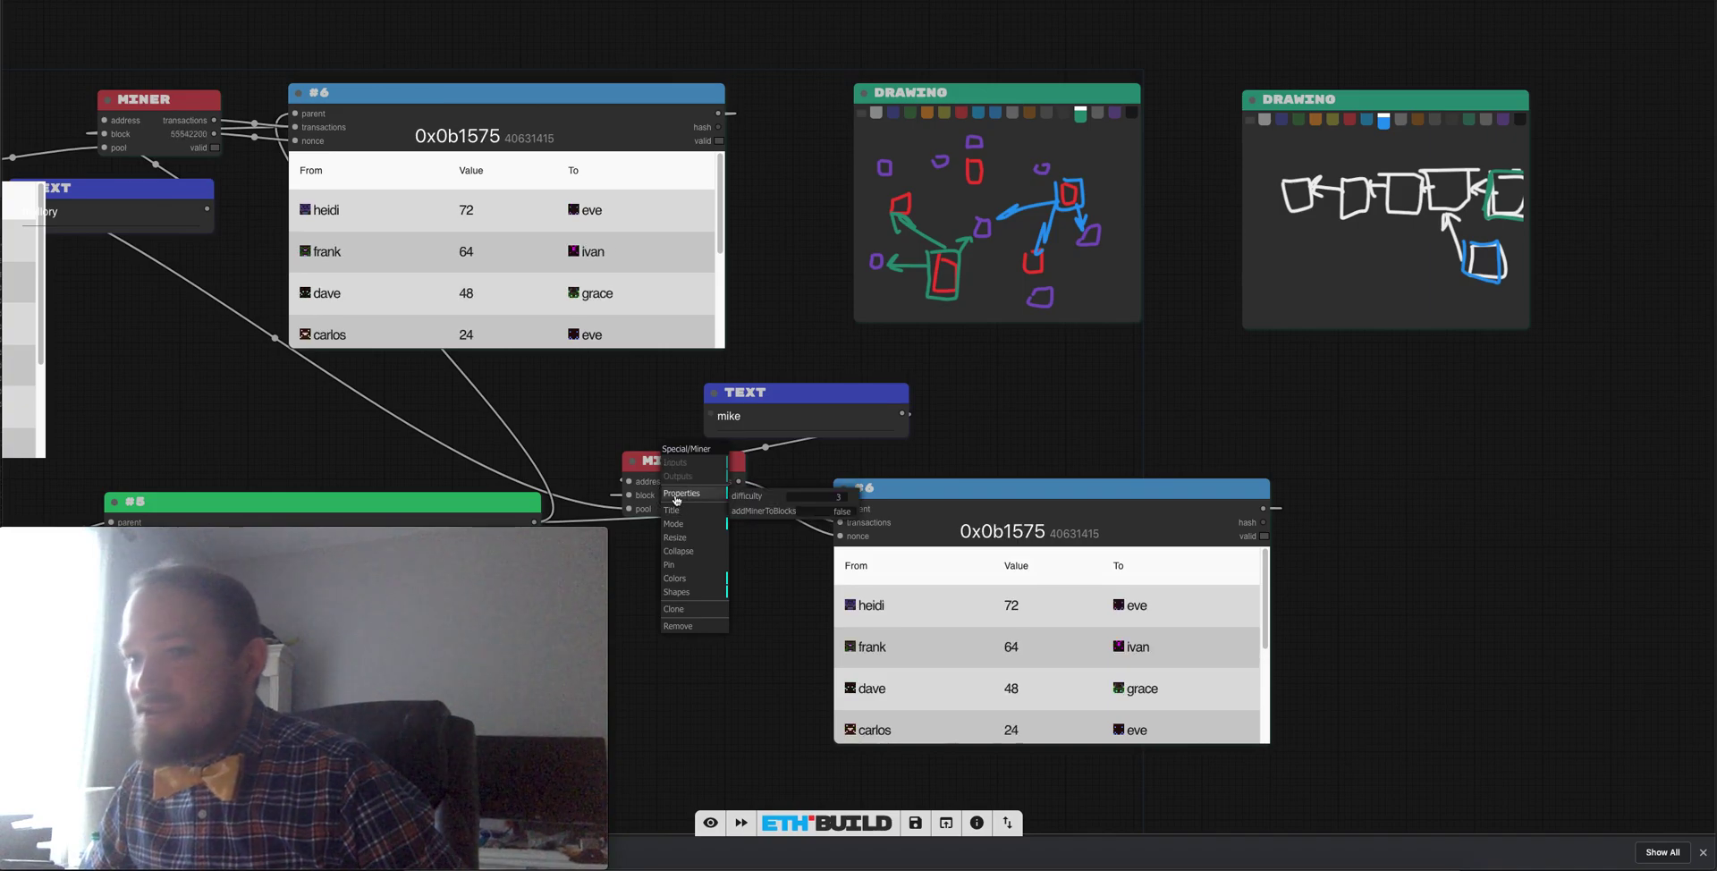
click(780, 585)
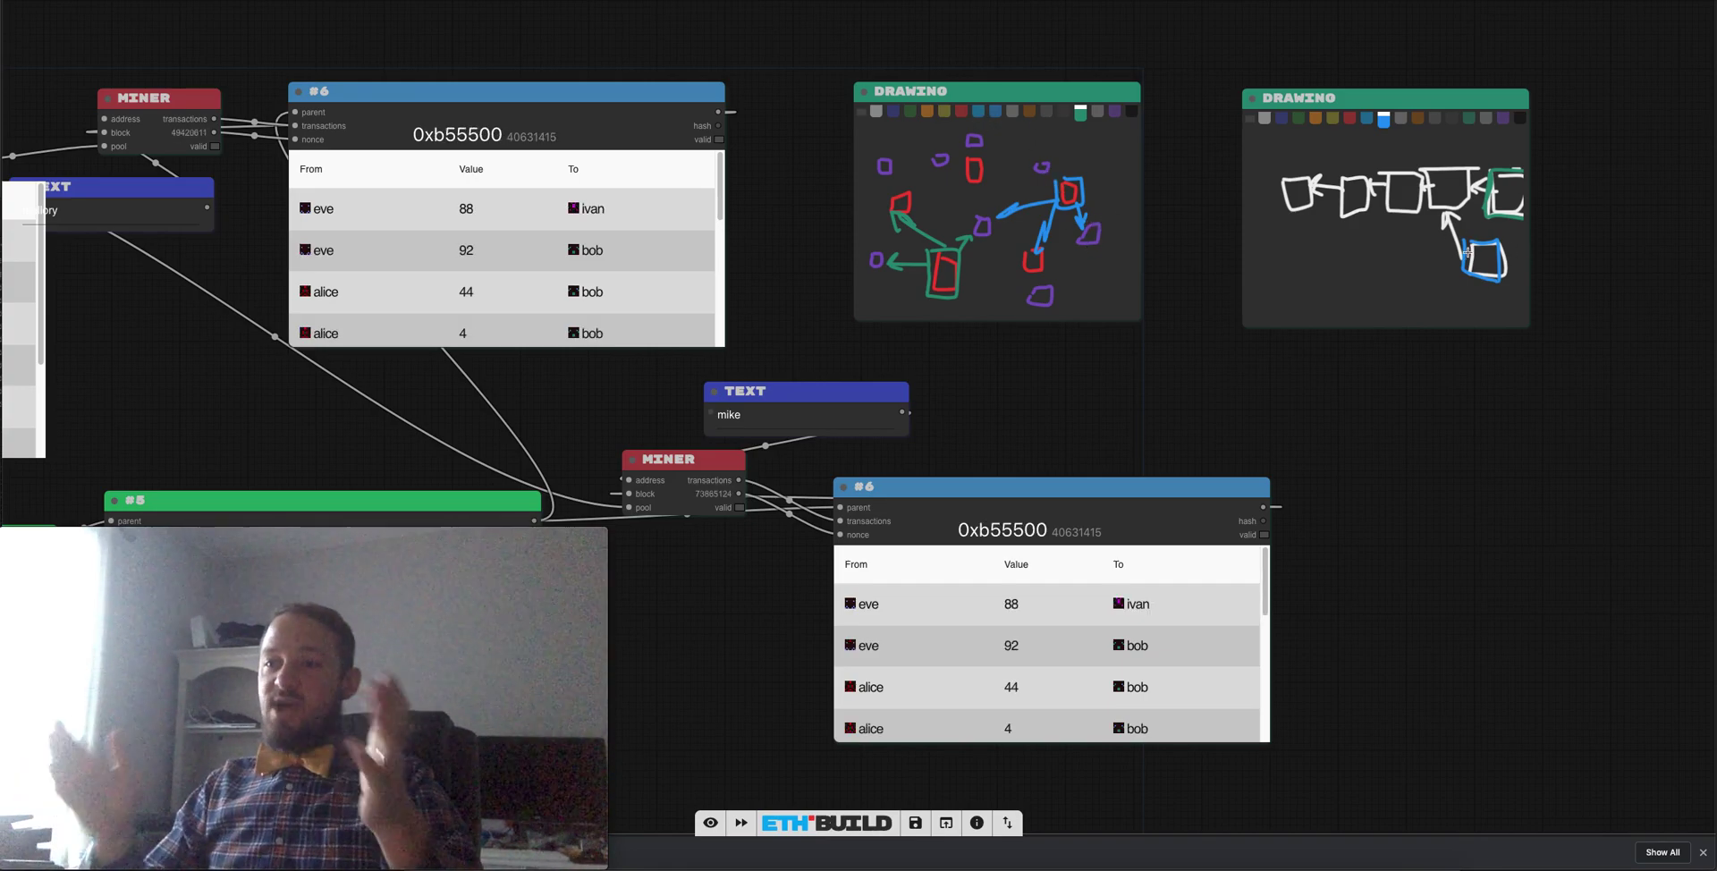
Spread out both block #6 nodes, the second Miner and its Text node so the wiring is easier to follow.
drag(670, 621, 844, 678)
drag(1004, 563, 1007, 608)
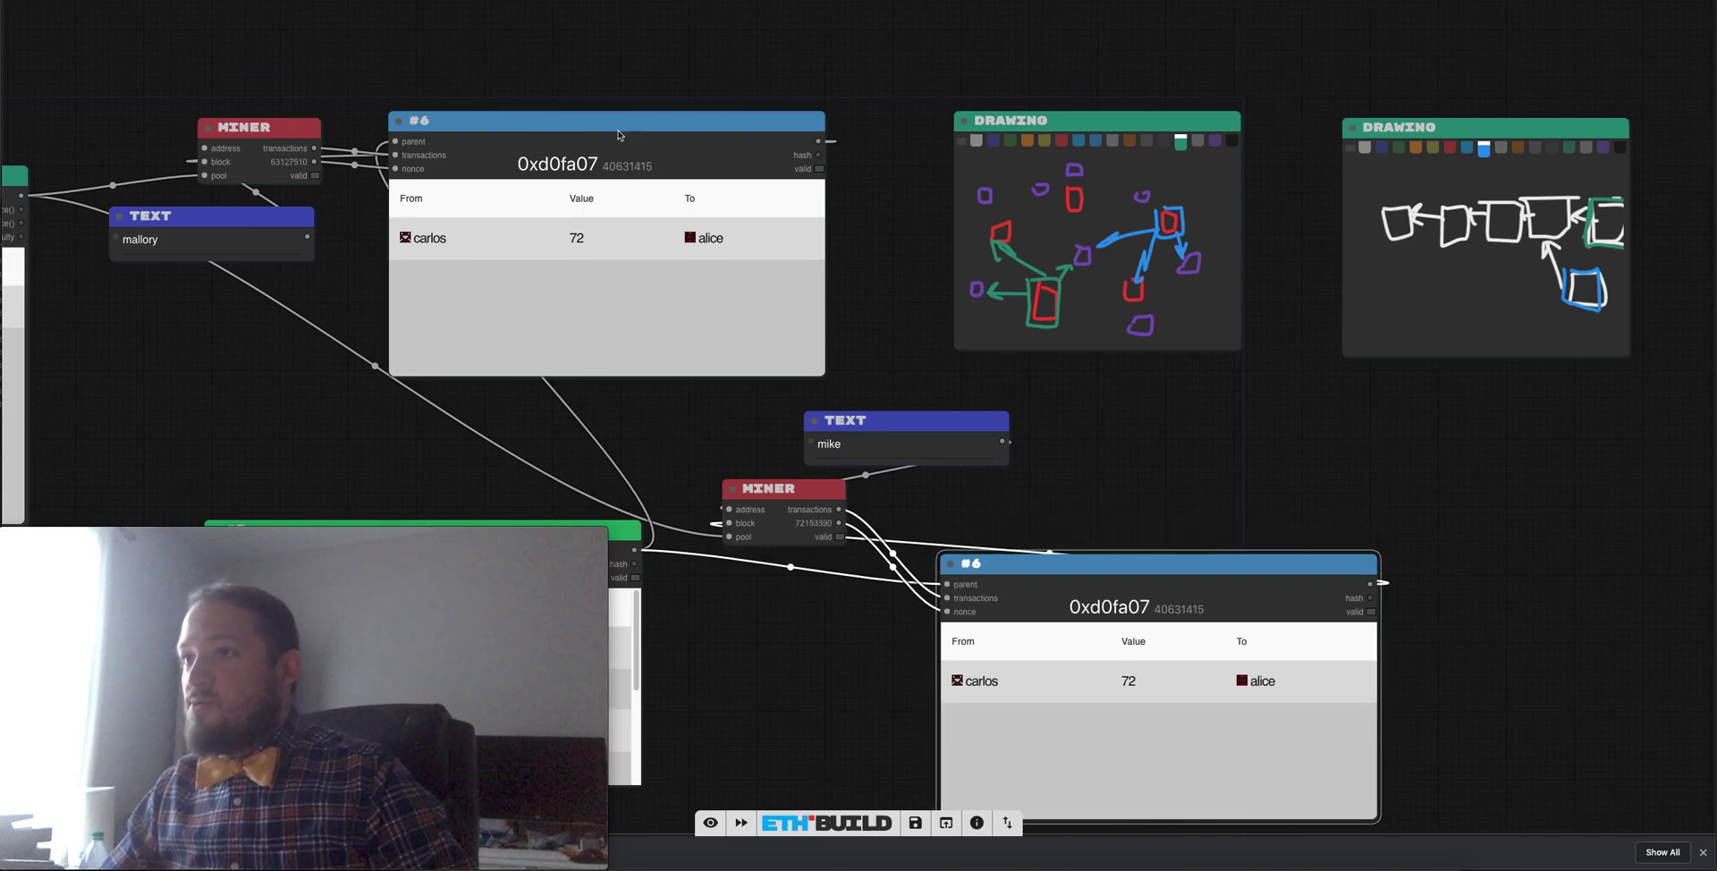
drag(625, 129, 663, 71)
click(1118, 425)
drag(974, 414, 1027, 407)
drag(803, 490, 810, 497)
drag(1460, 456, 1470, 398)
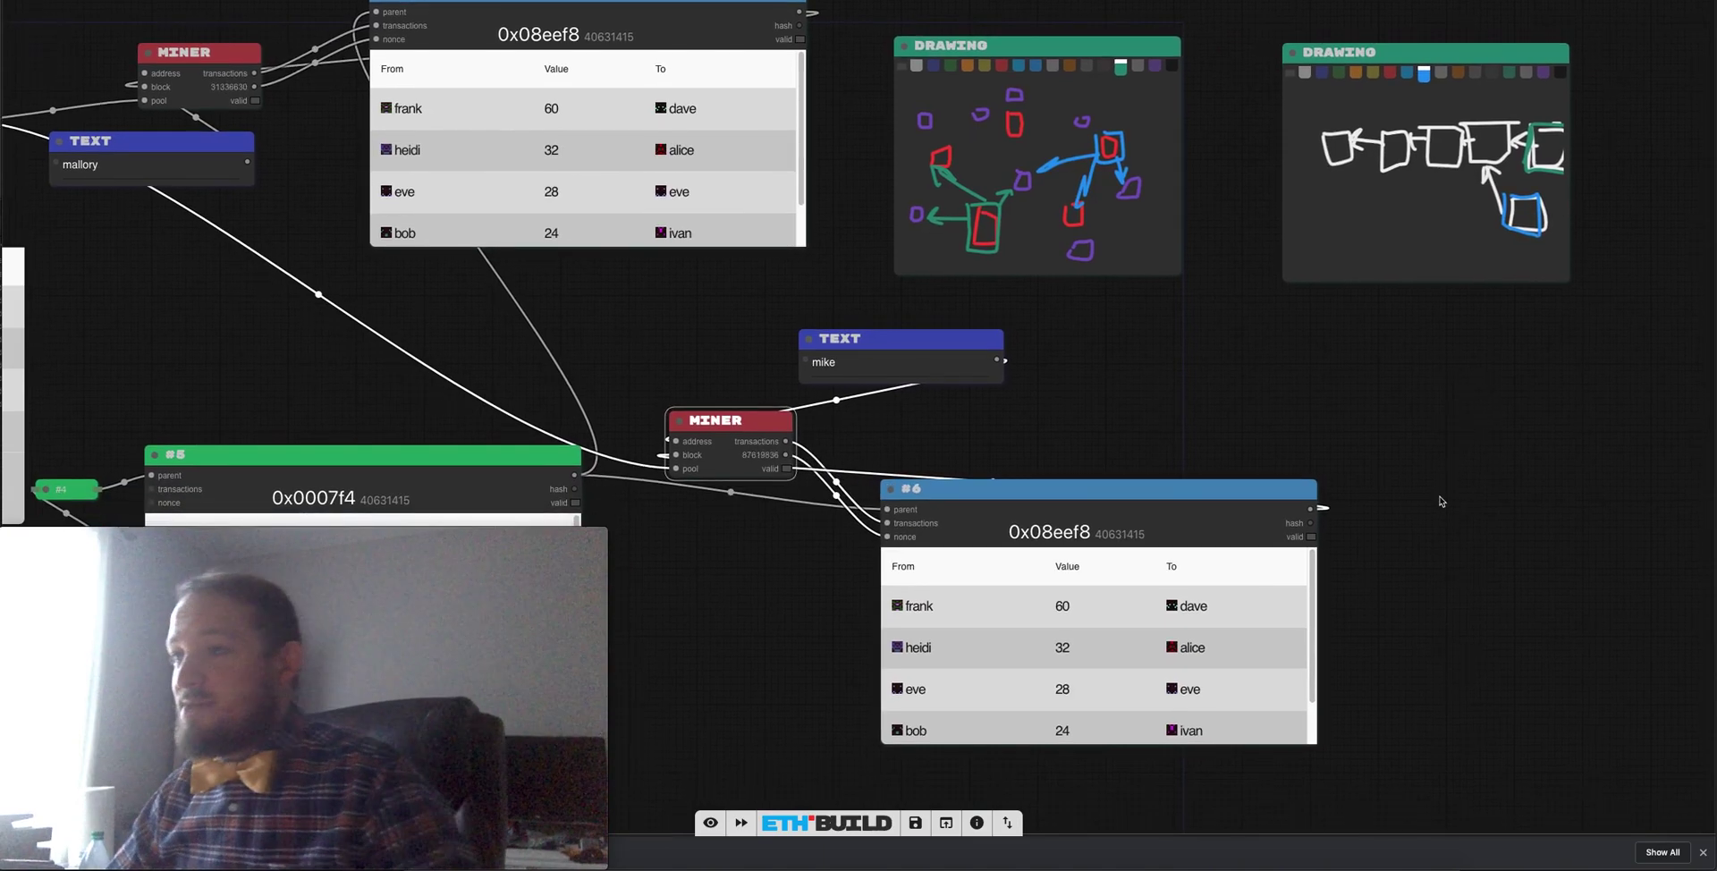
Open the requireMiner property of the second Miner's block #6 for editing.
right_click(986, 488)
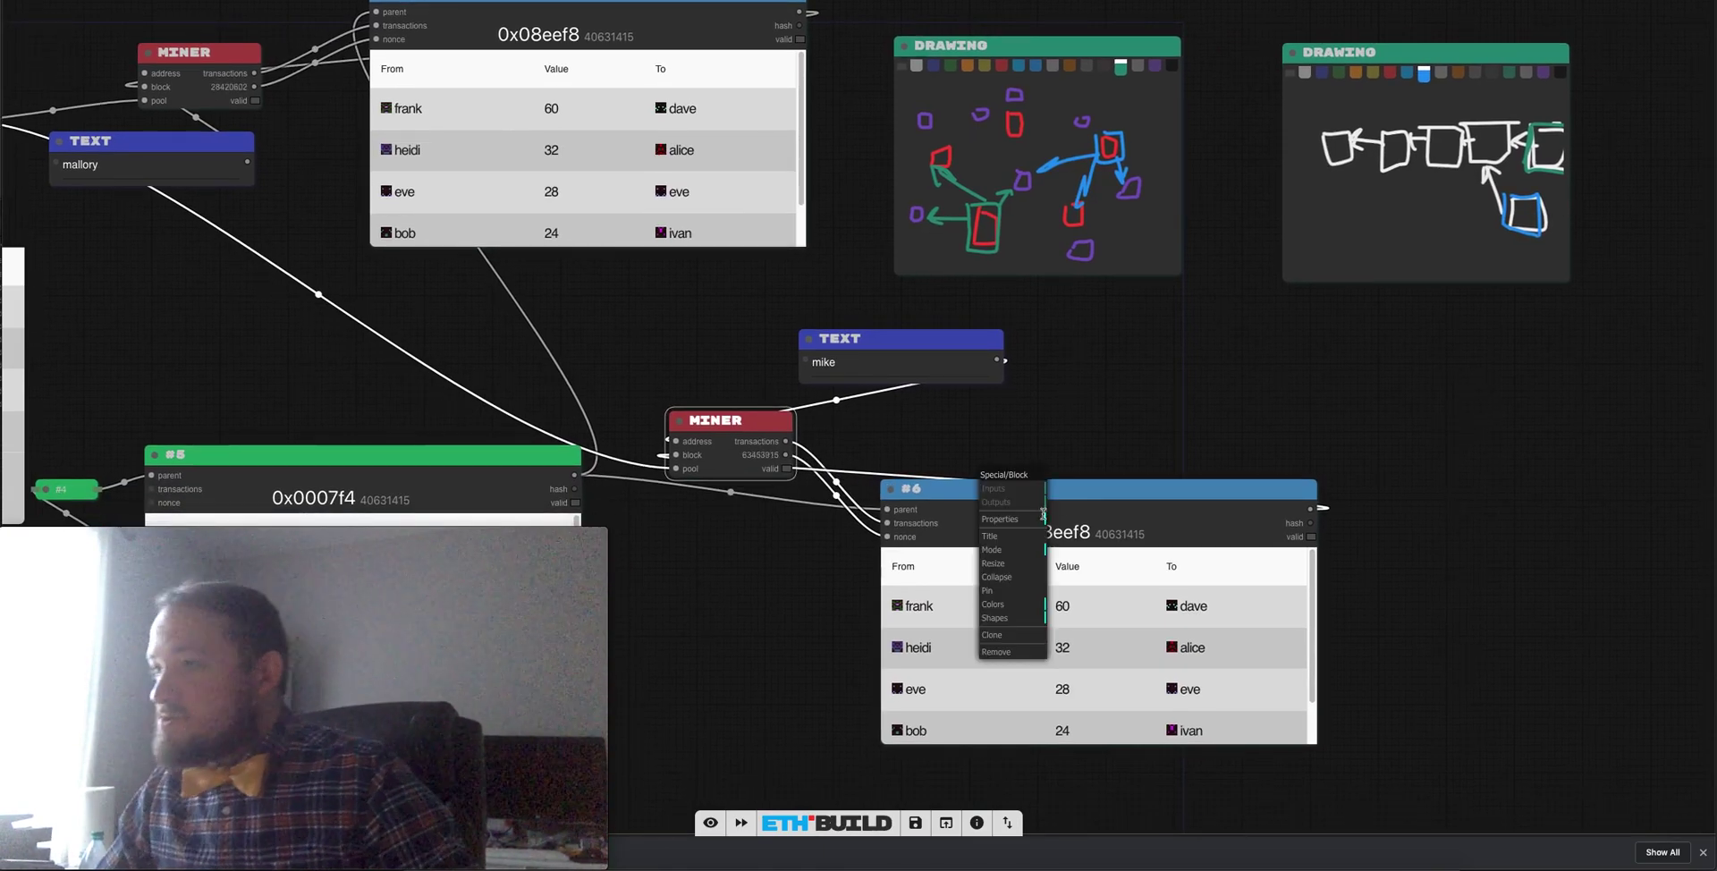
click(1006, 533)
drag(1112, 438, 1287, 384)
right_click(1203, 438)
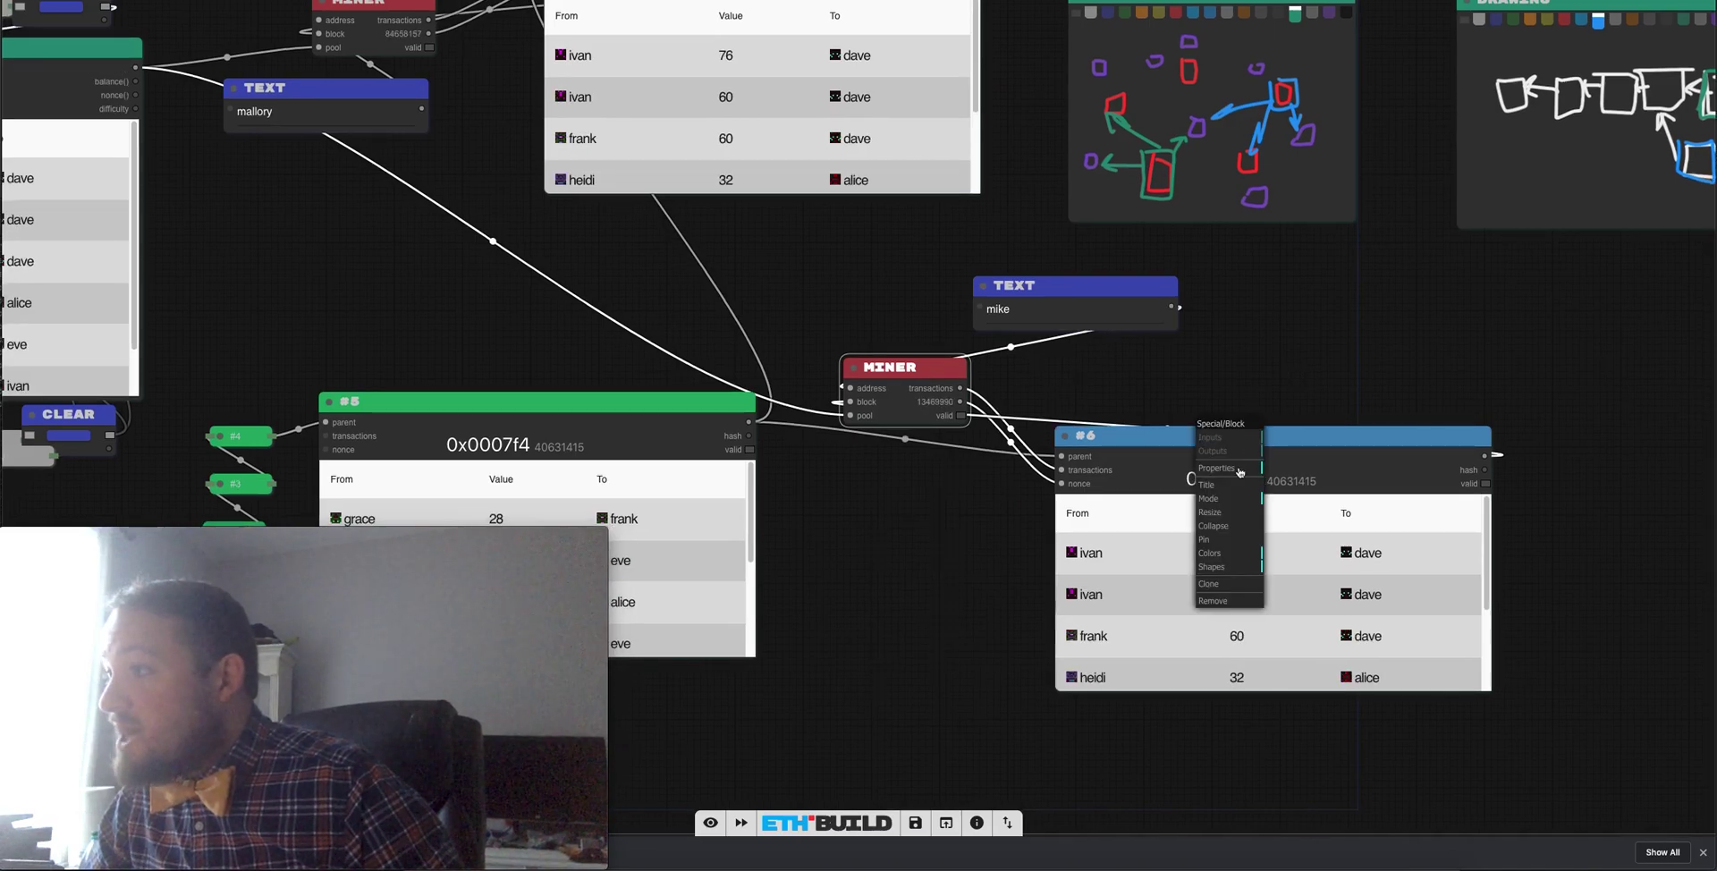
click(1239, 468)
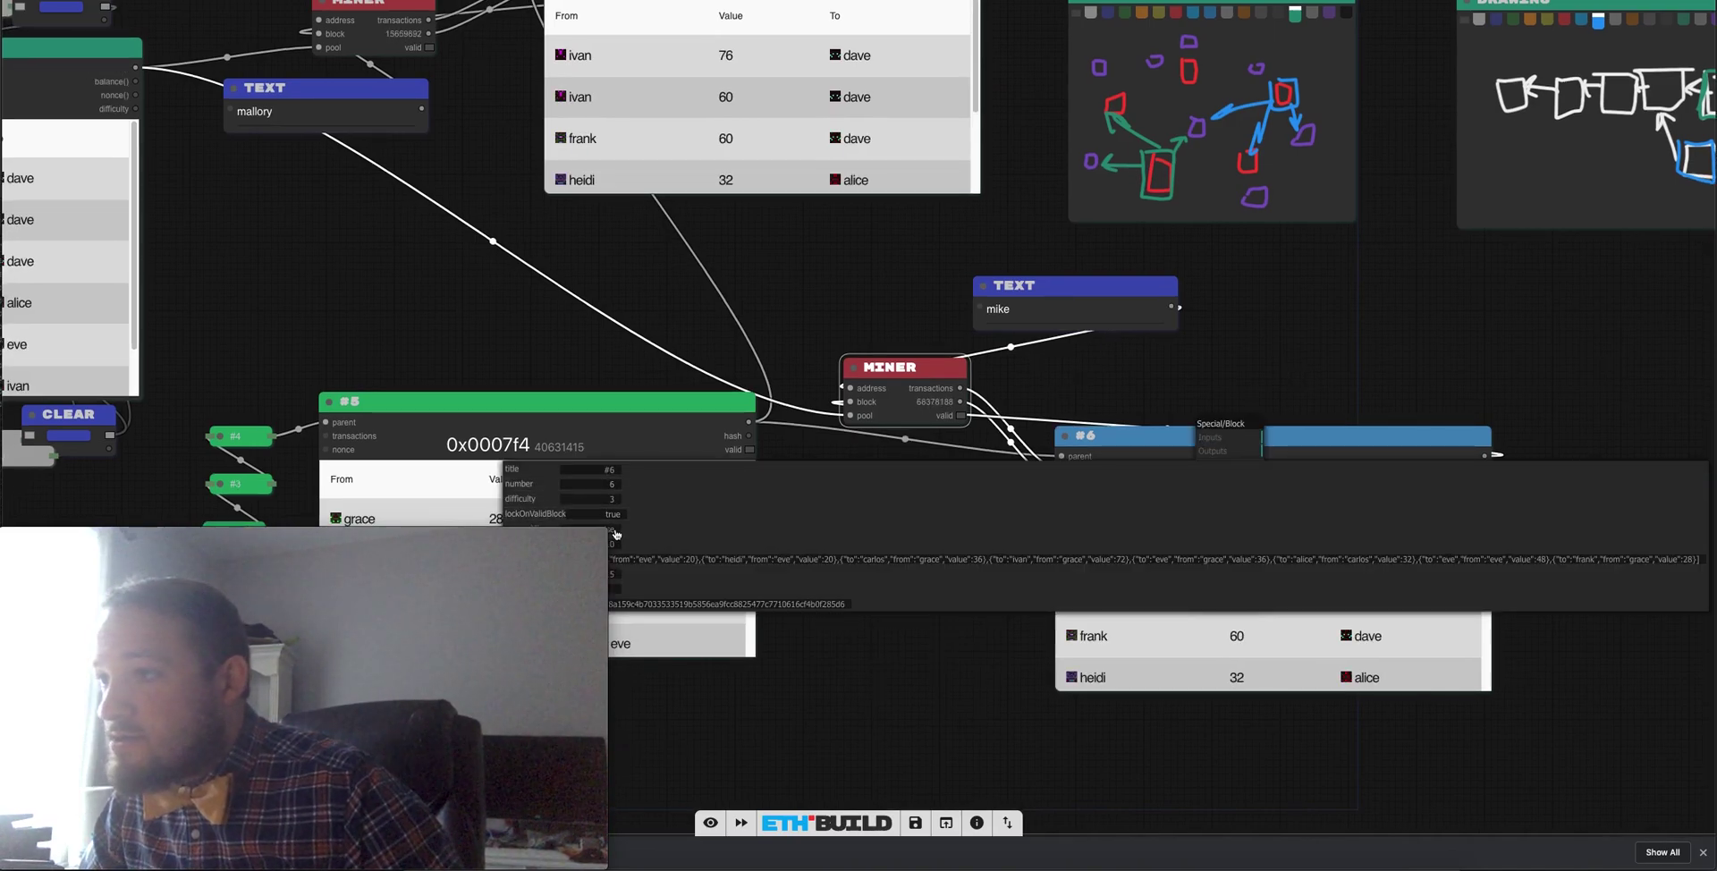
drag(628, 292, 783, 204)
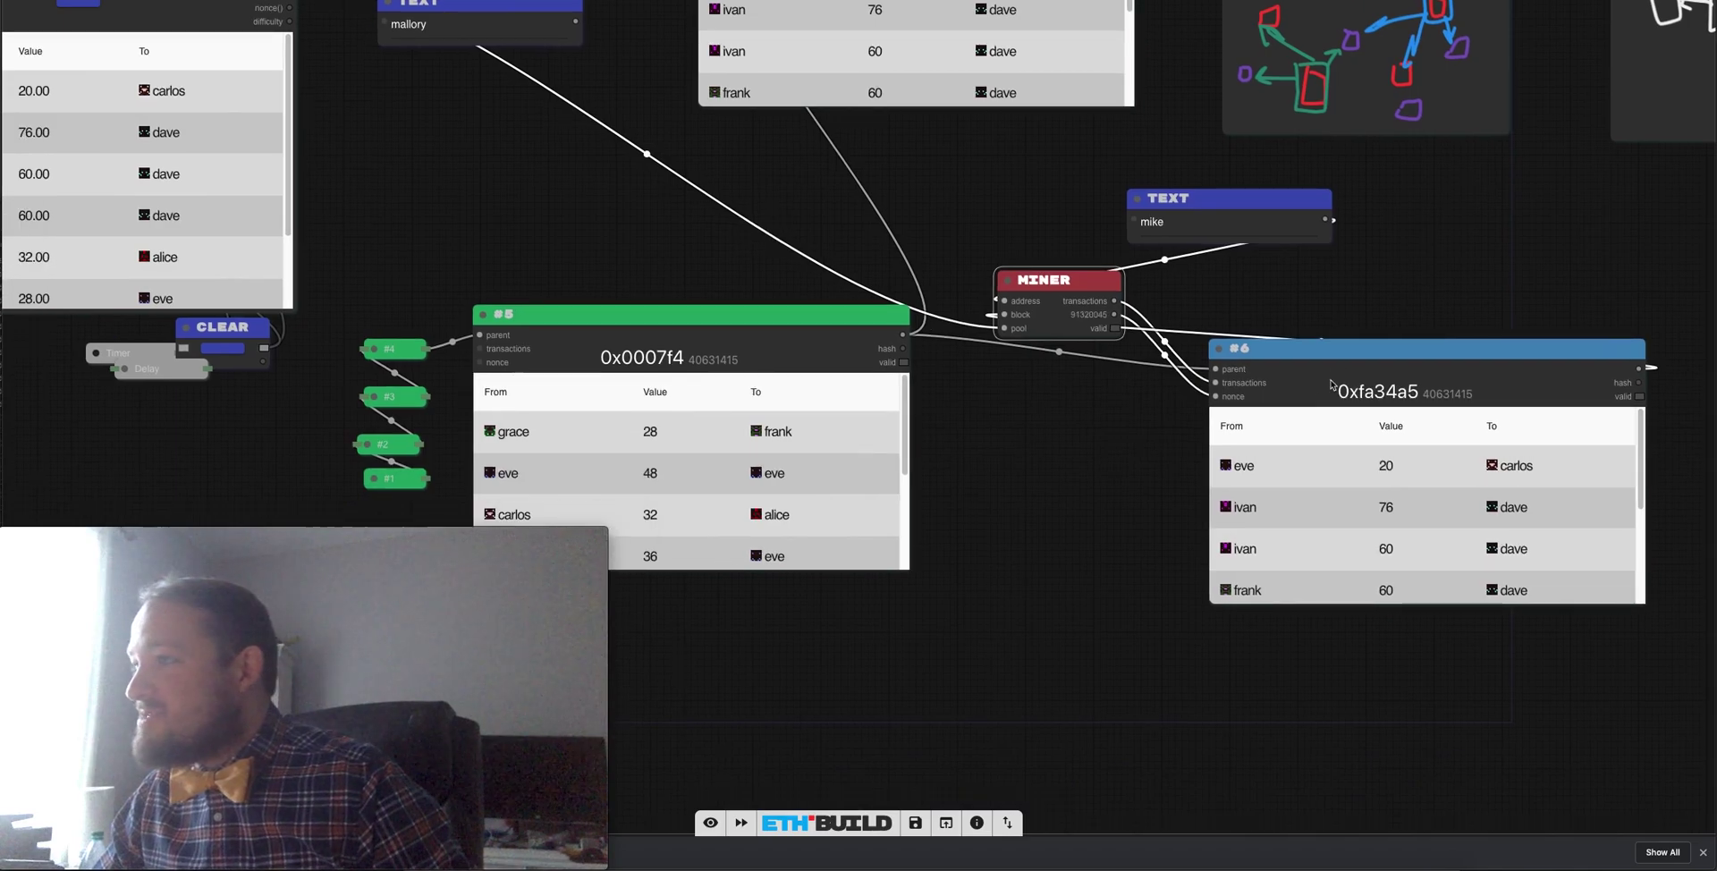
right_click(1316, 361)
click(1343, 387)
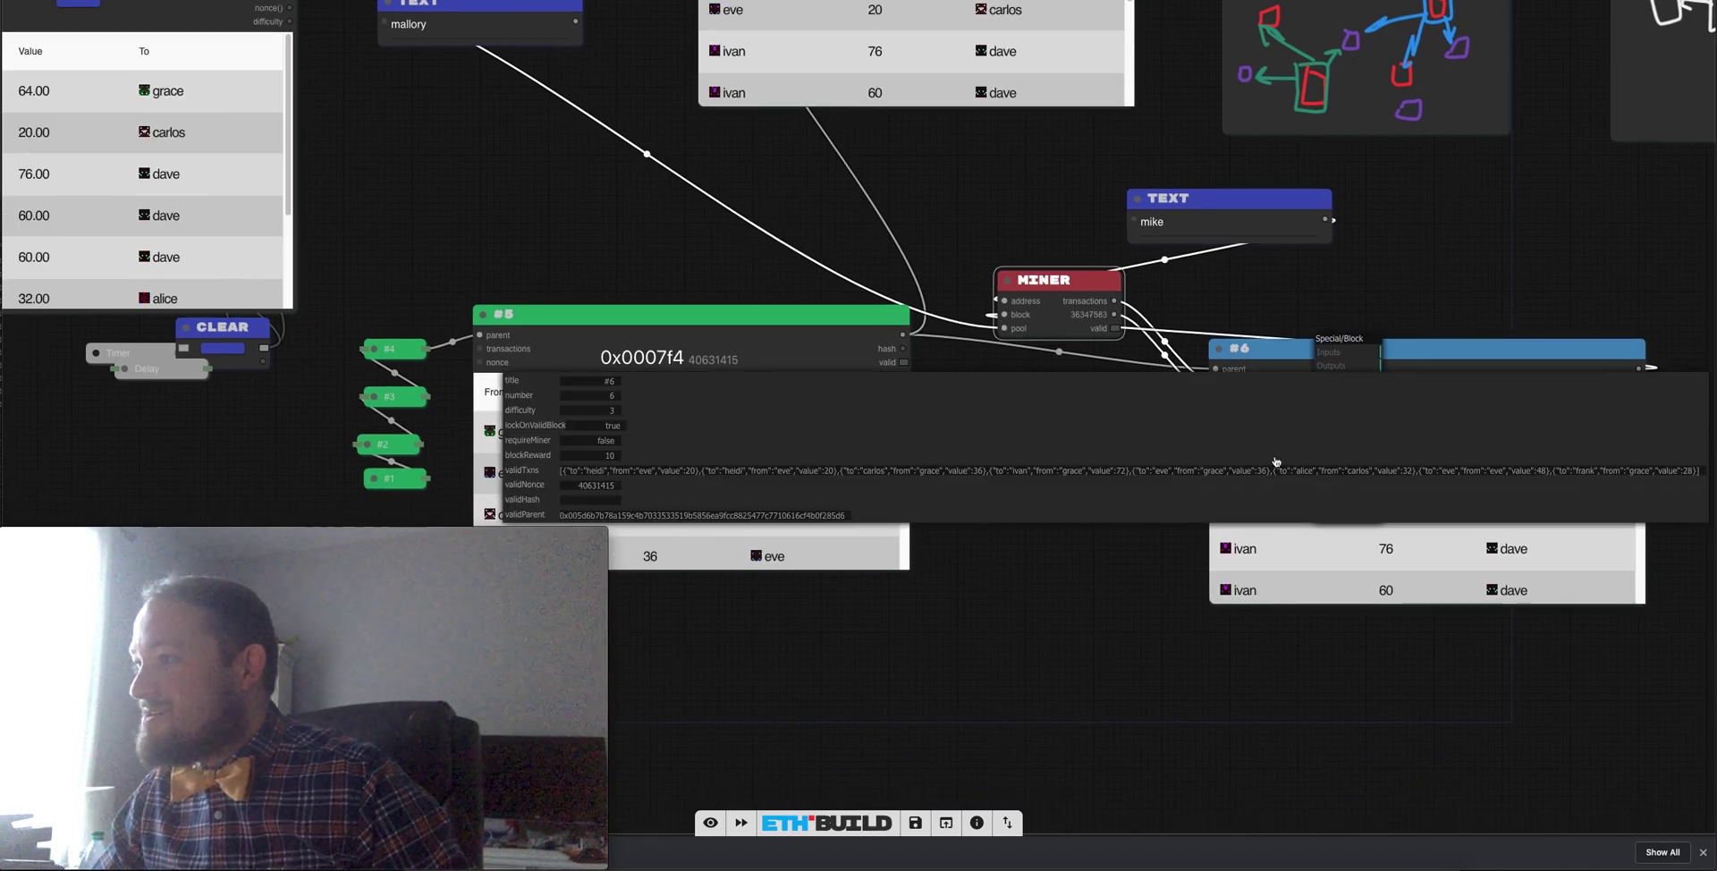
click(610, 442)
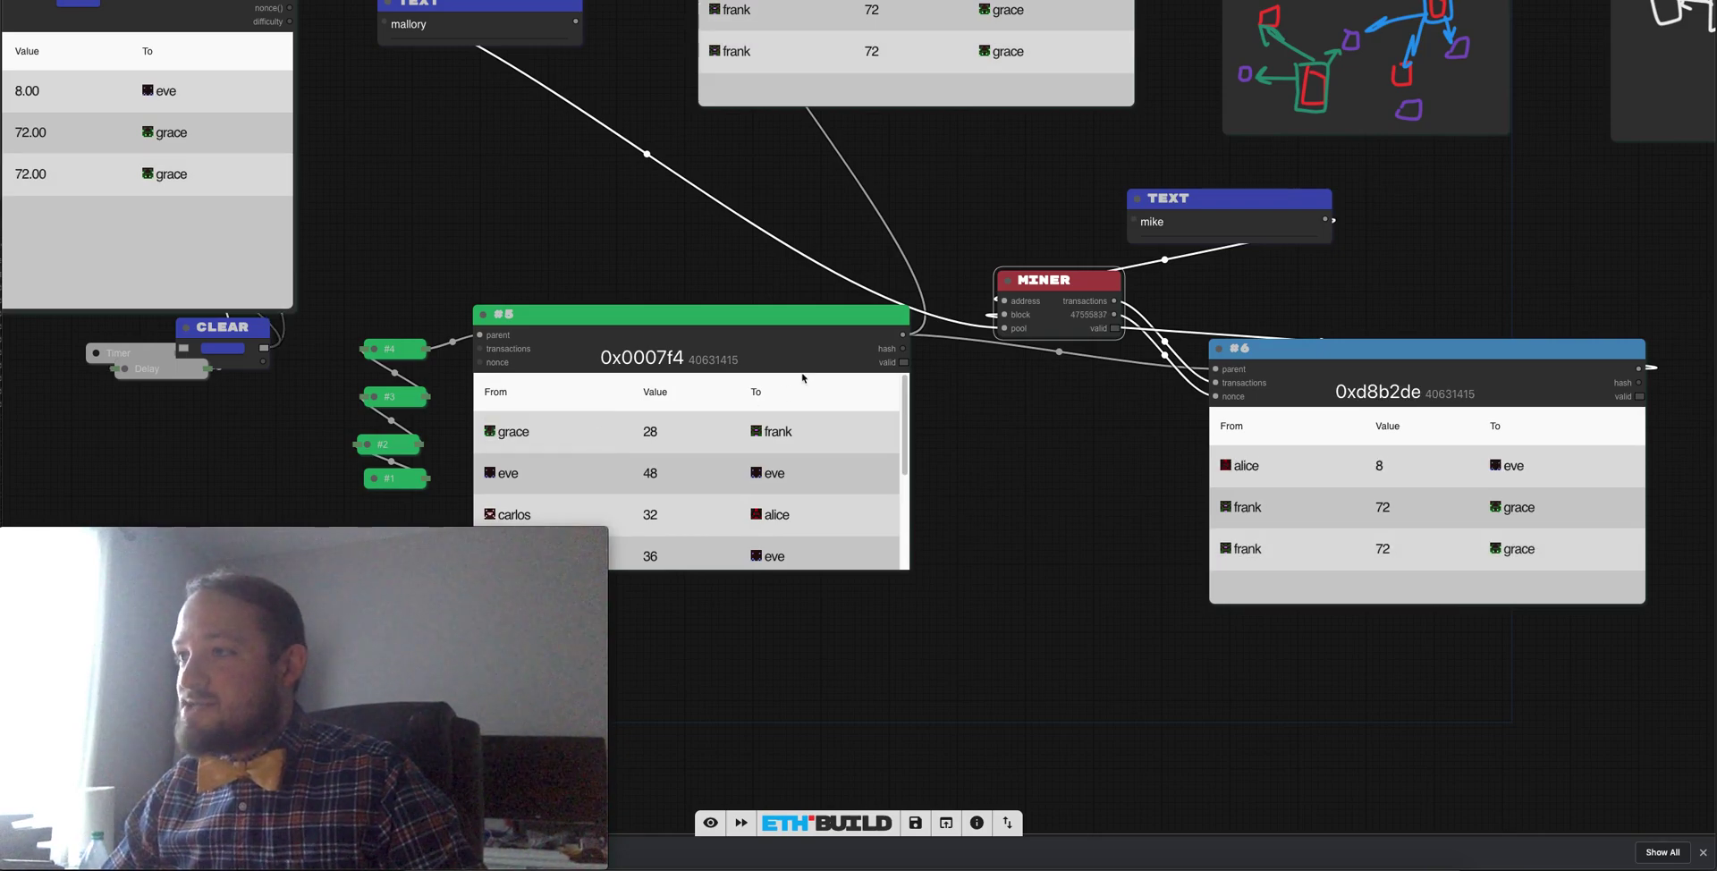
Turn on addMinerToBlocks in the second Miner's properties.
right_click(1071, 272)
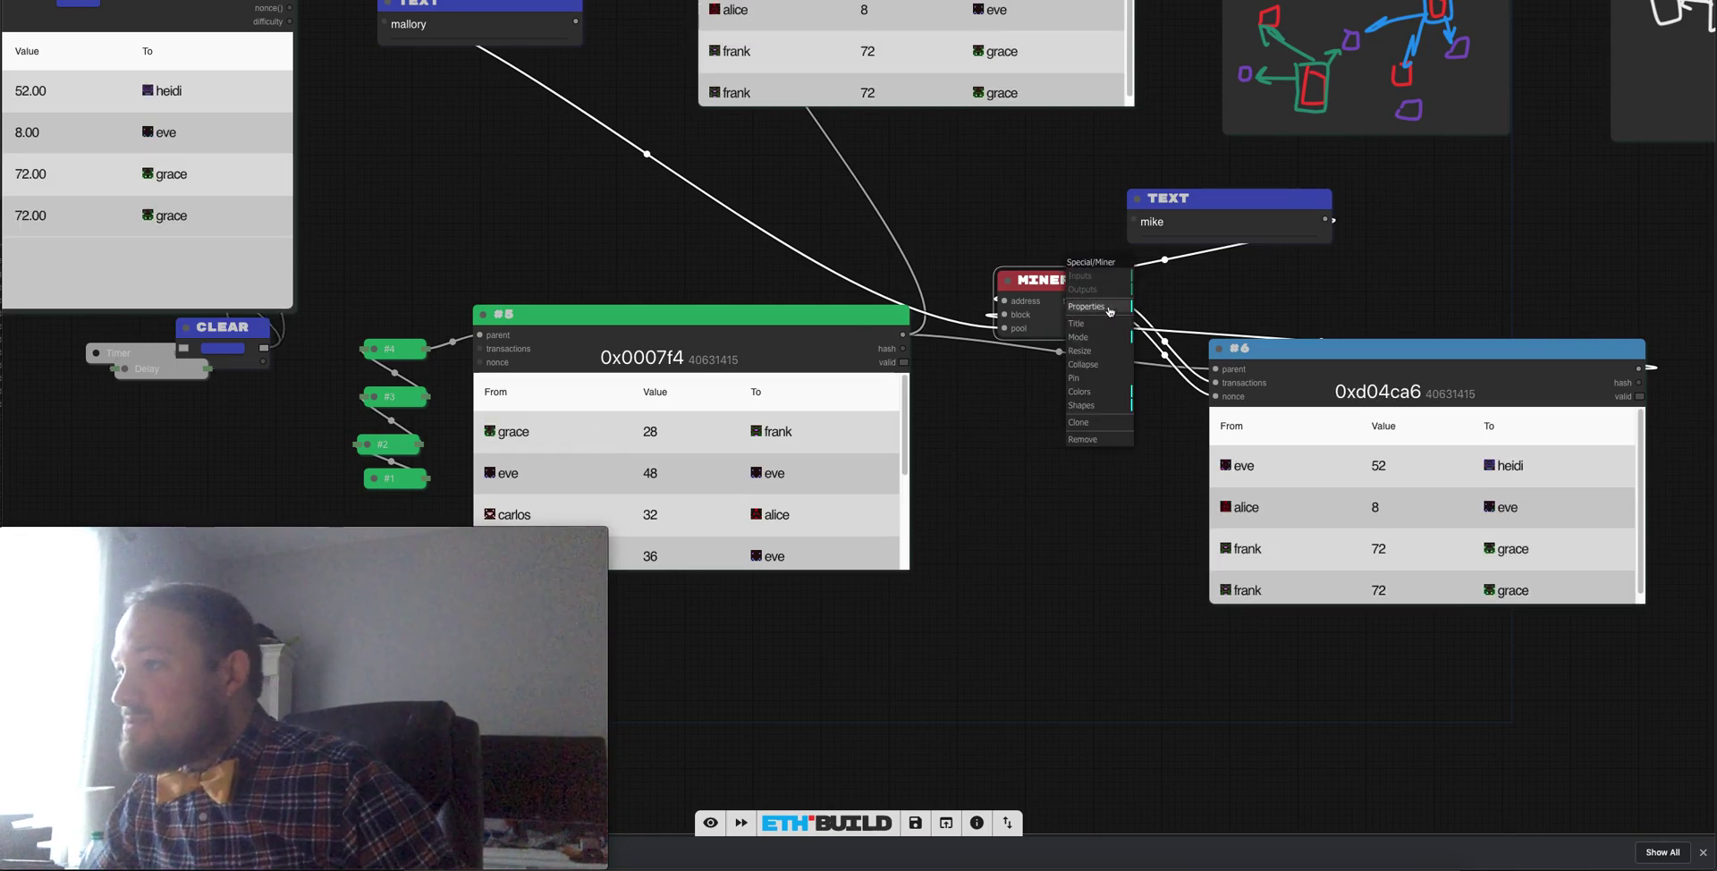
click(1087, 307)
click(1198, 322)
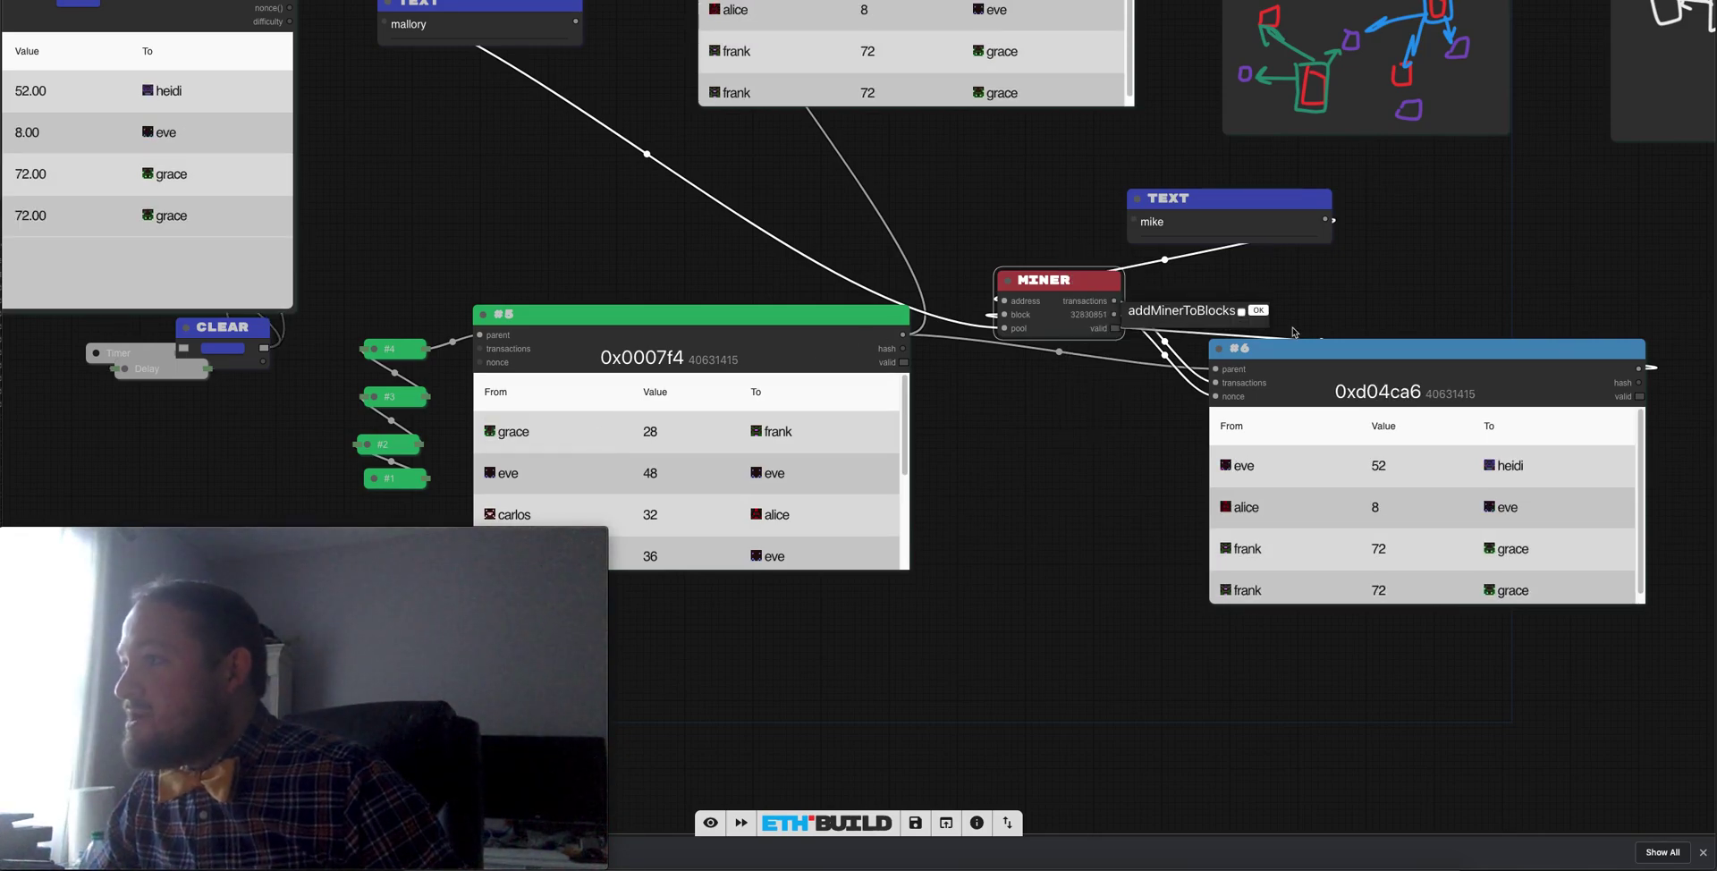
click(1243, 313)
drag(908, 229, 890, 439)
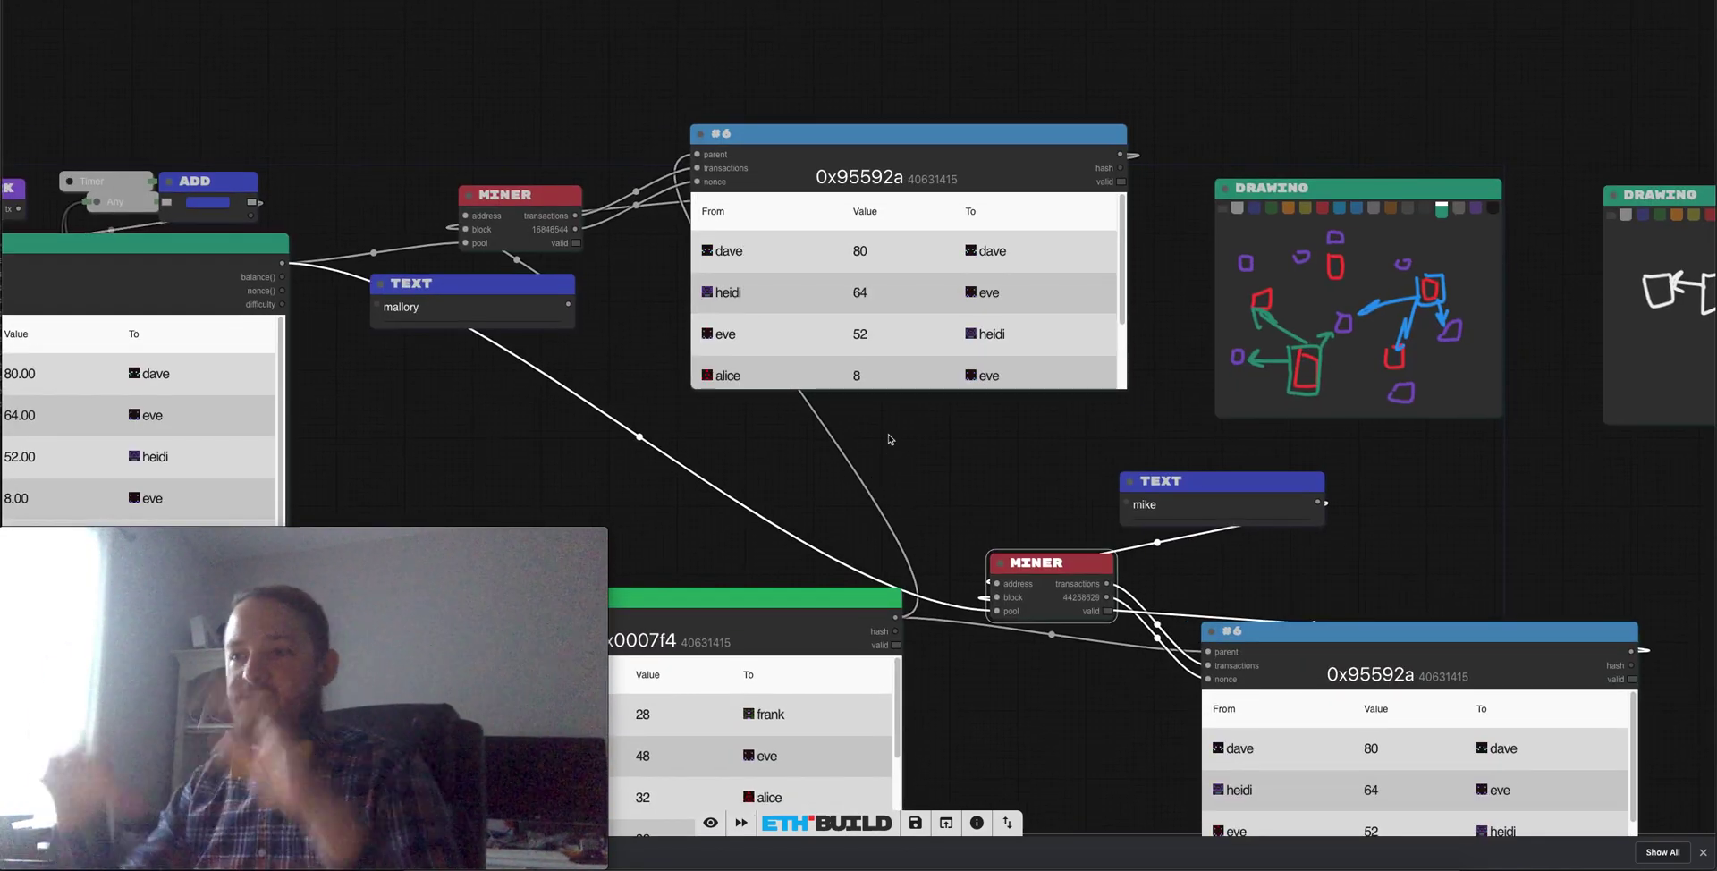
Turn on addMinerToBlocks in the first Miner's properties.
right_click(529, 195)
click(549, 227)
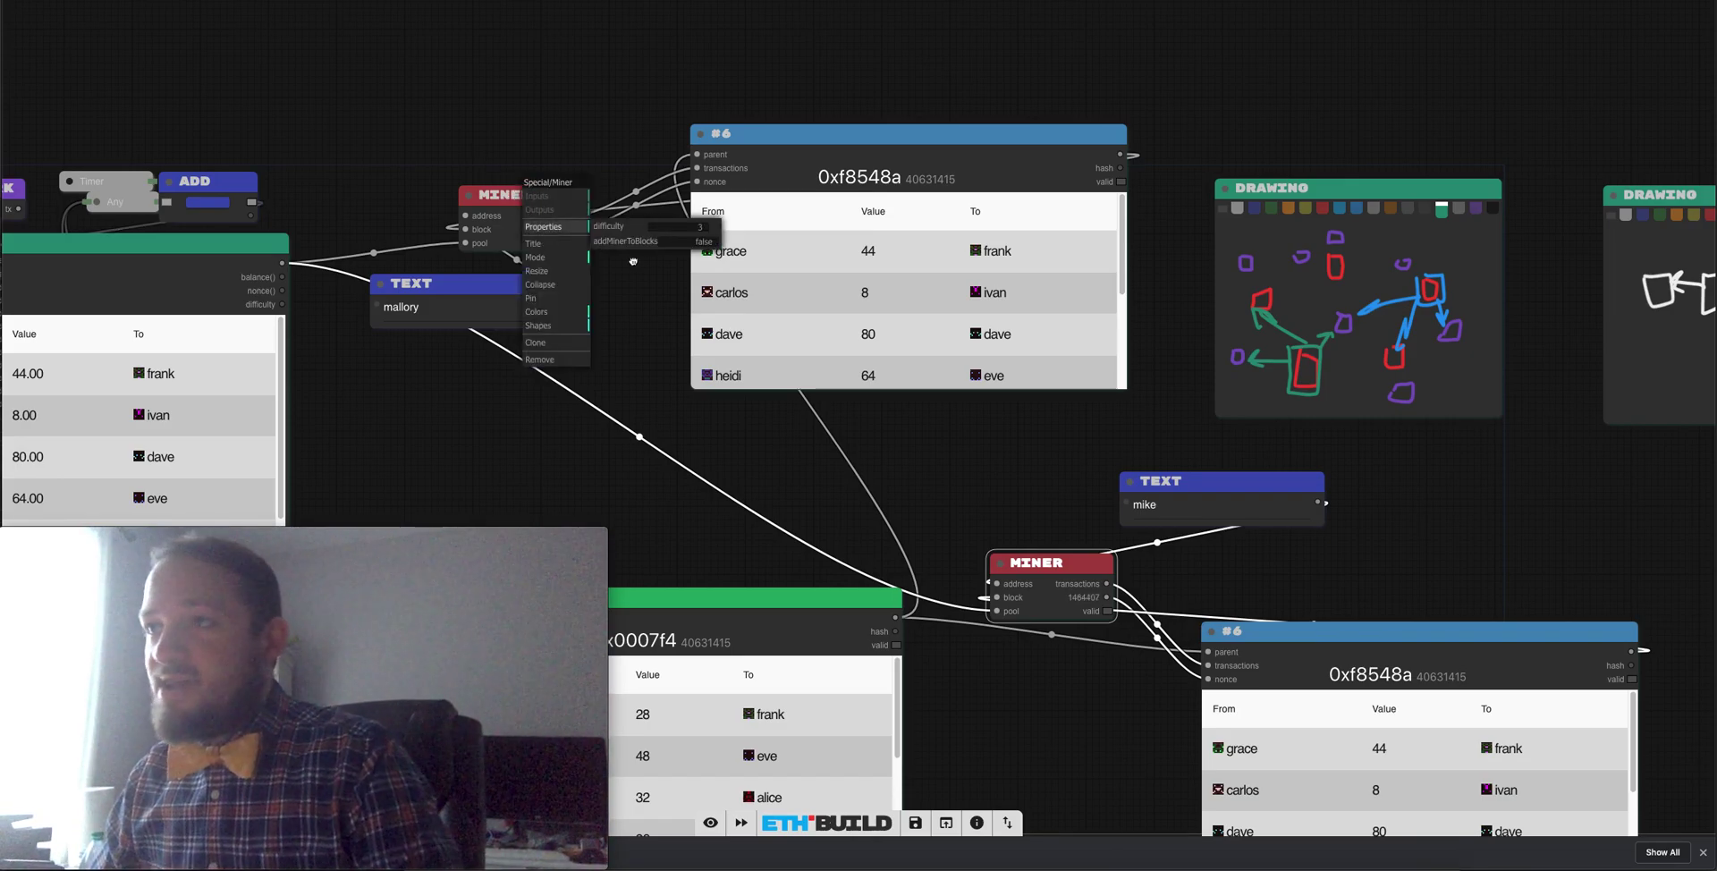
click(689, 242)
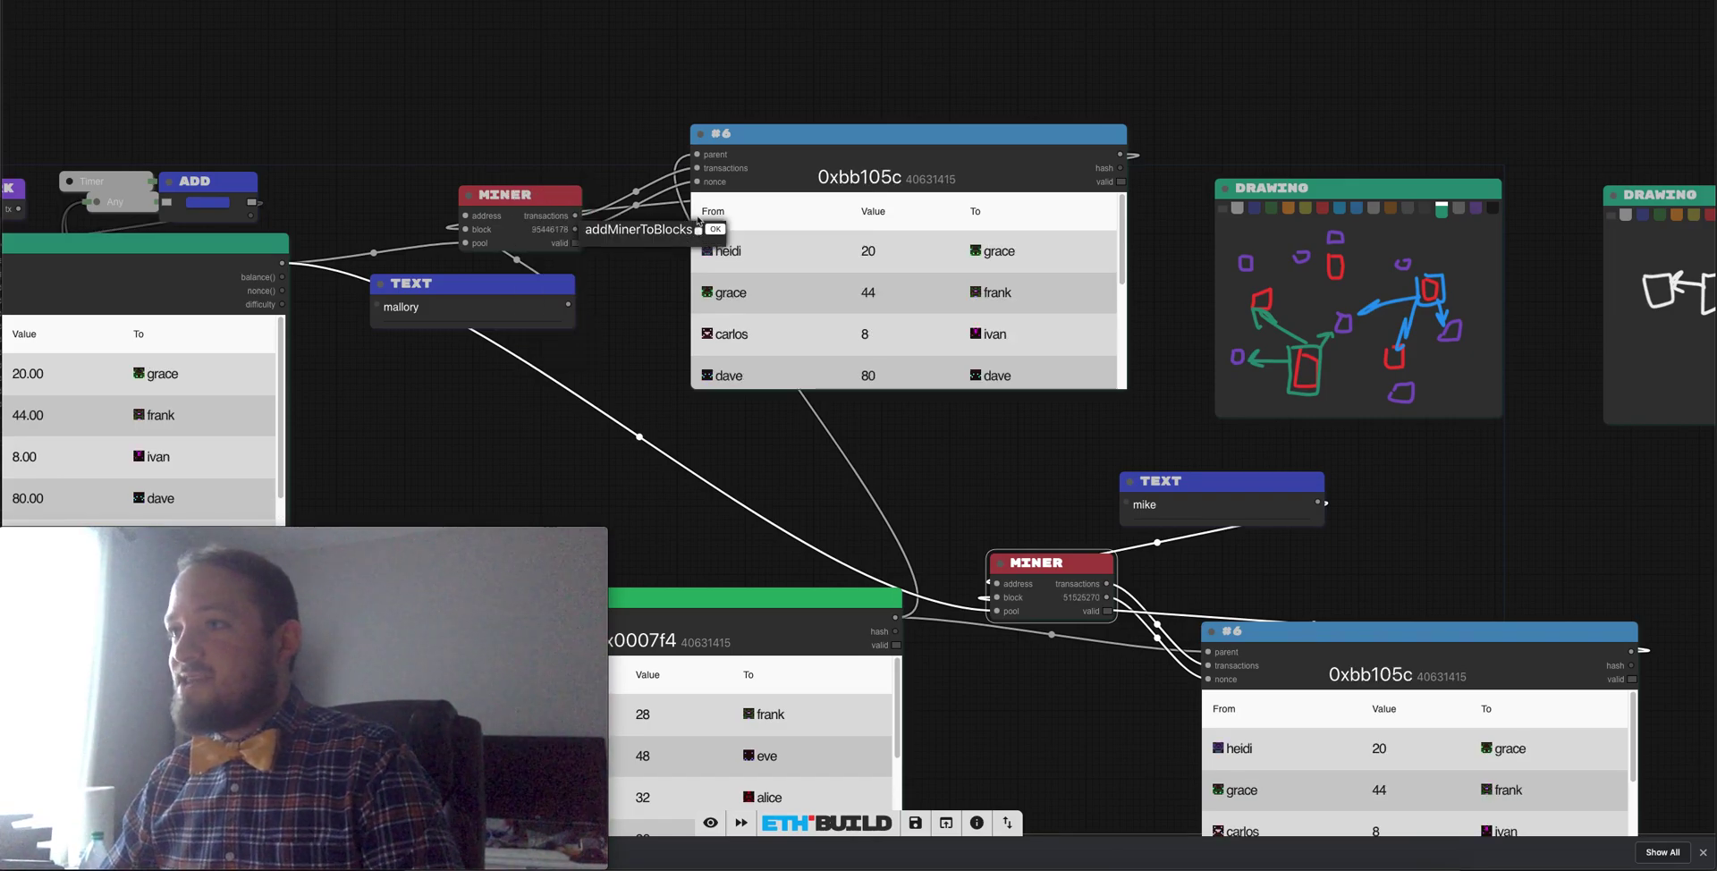
click(715, 229)
Turn on requireMiner in the properties of the first Miner's block #6.
right_click(762, 133)
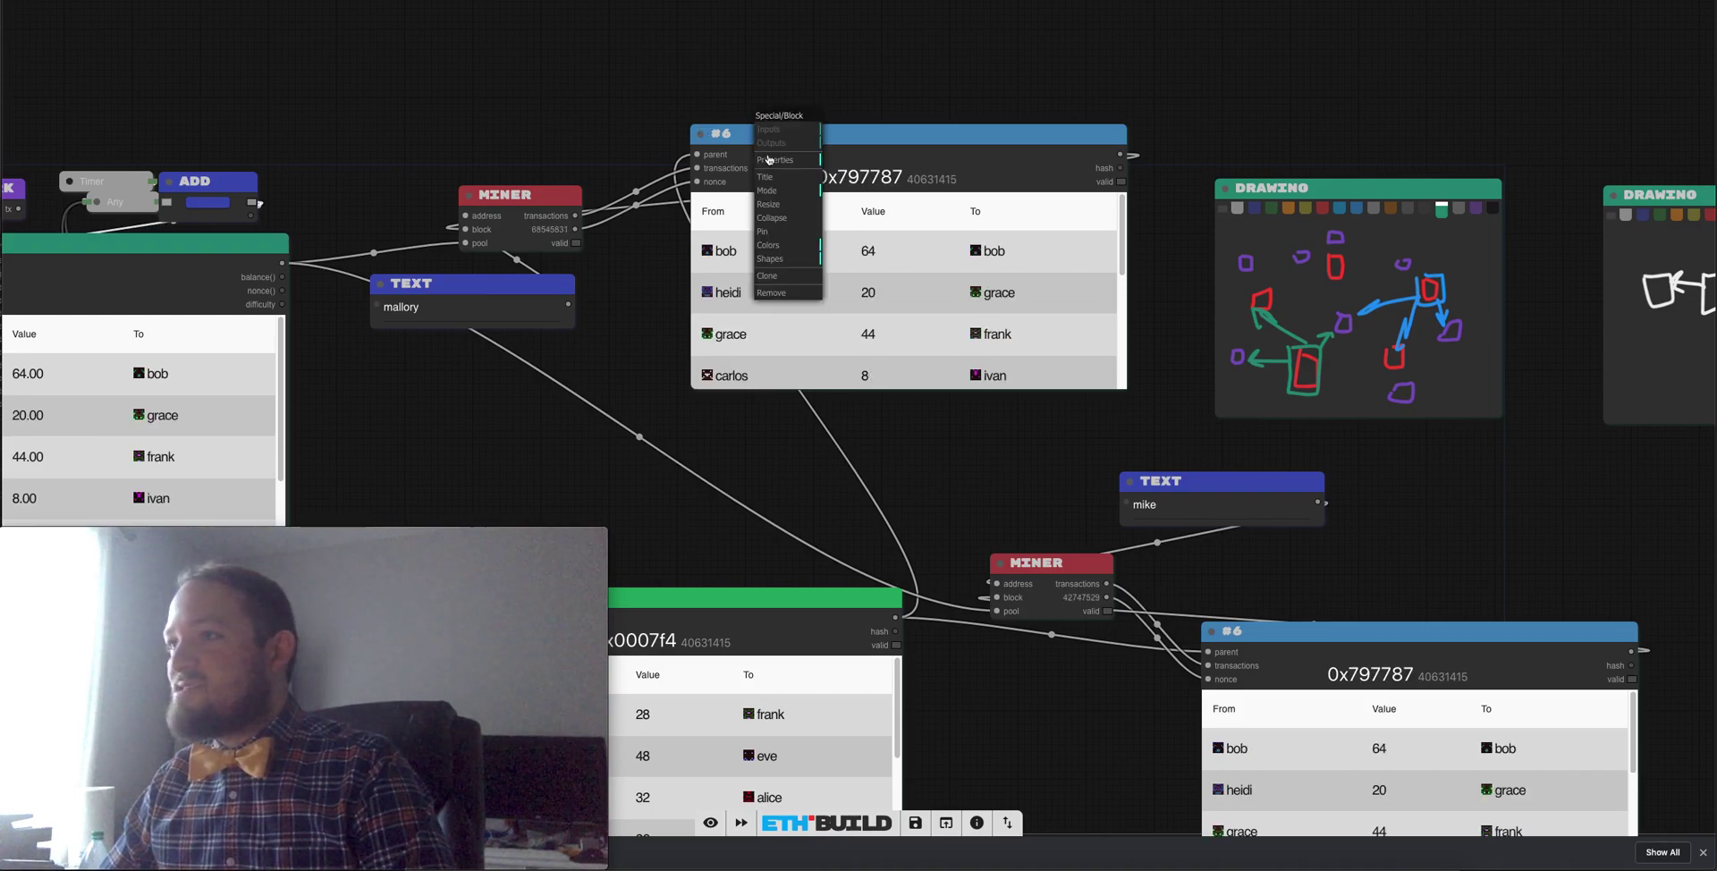
click(766, 160)
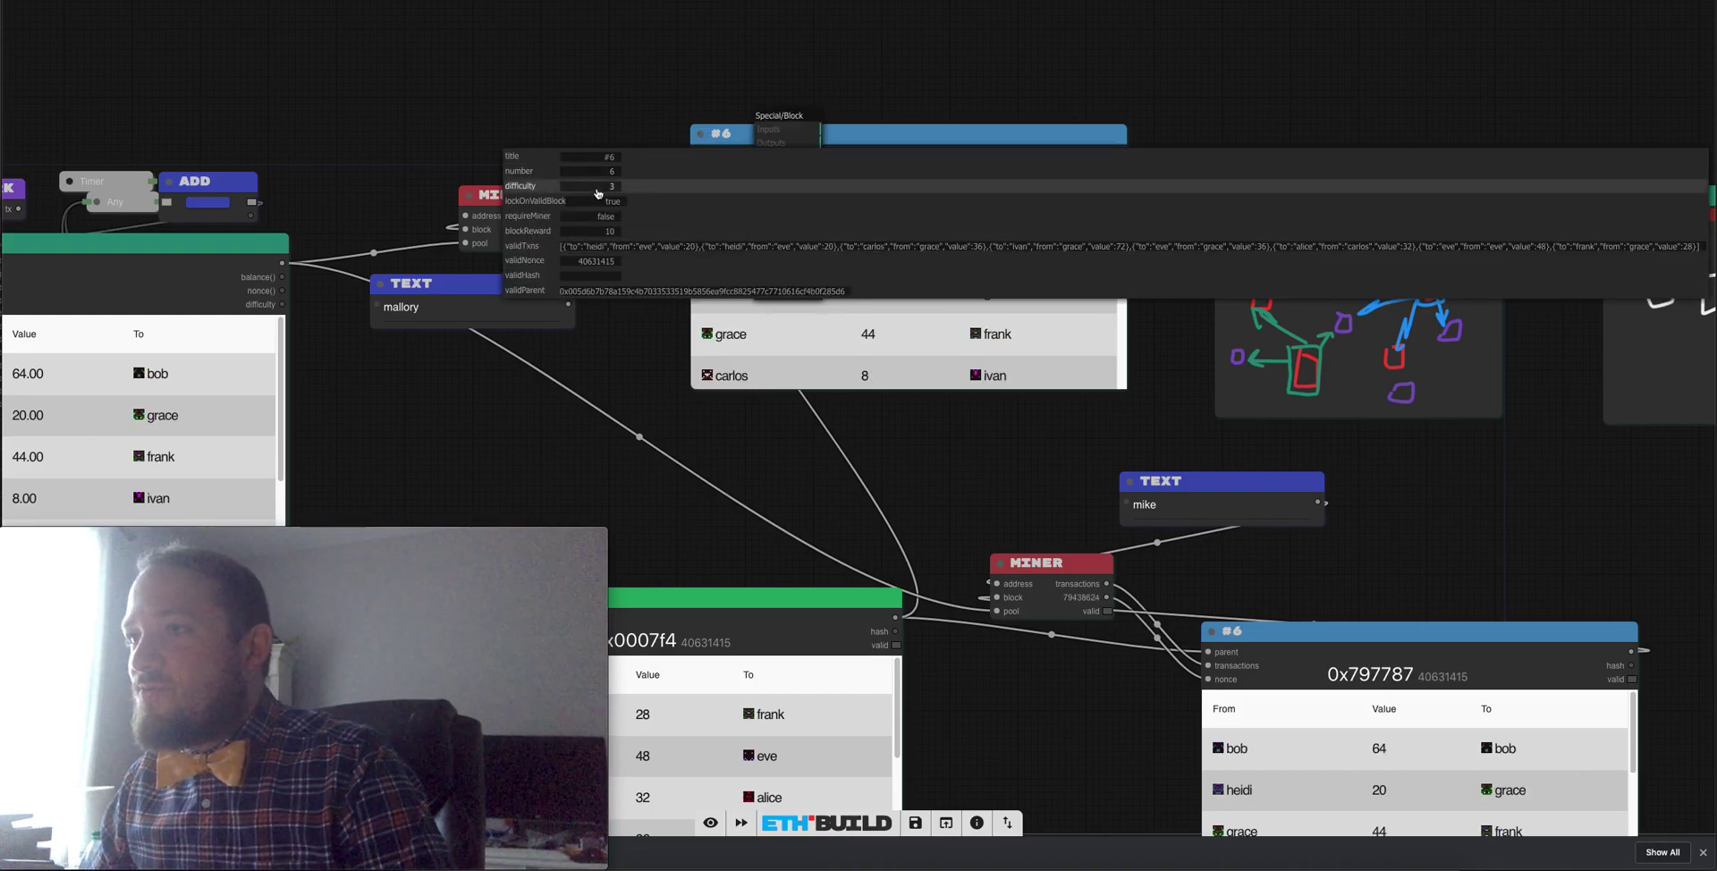
click(605, 217)
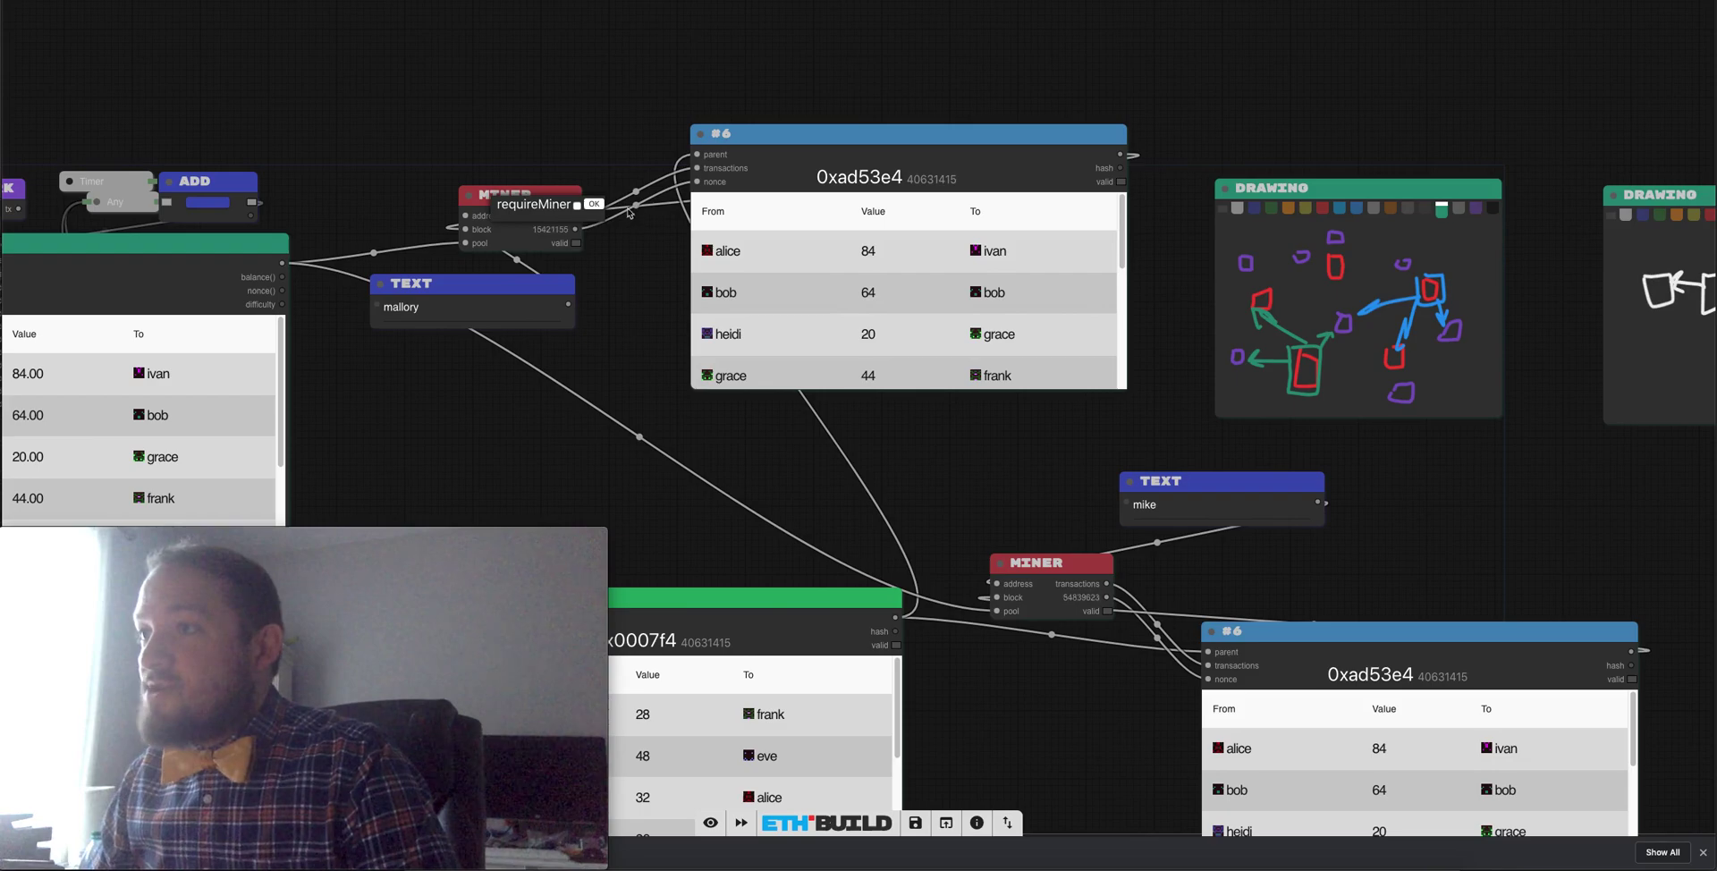
click(578, 208)
drag(617, 83, 591, 60)
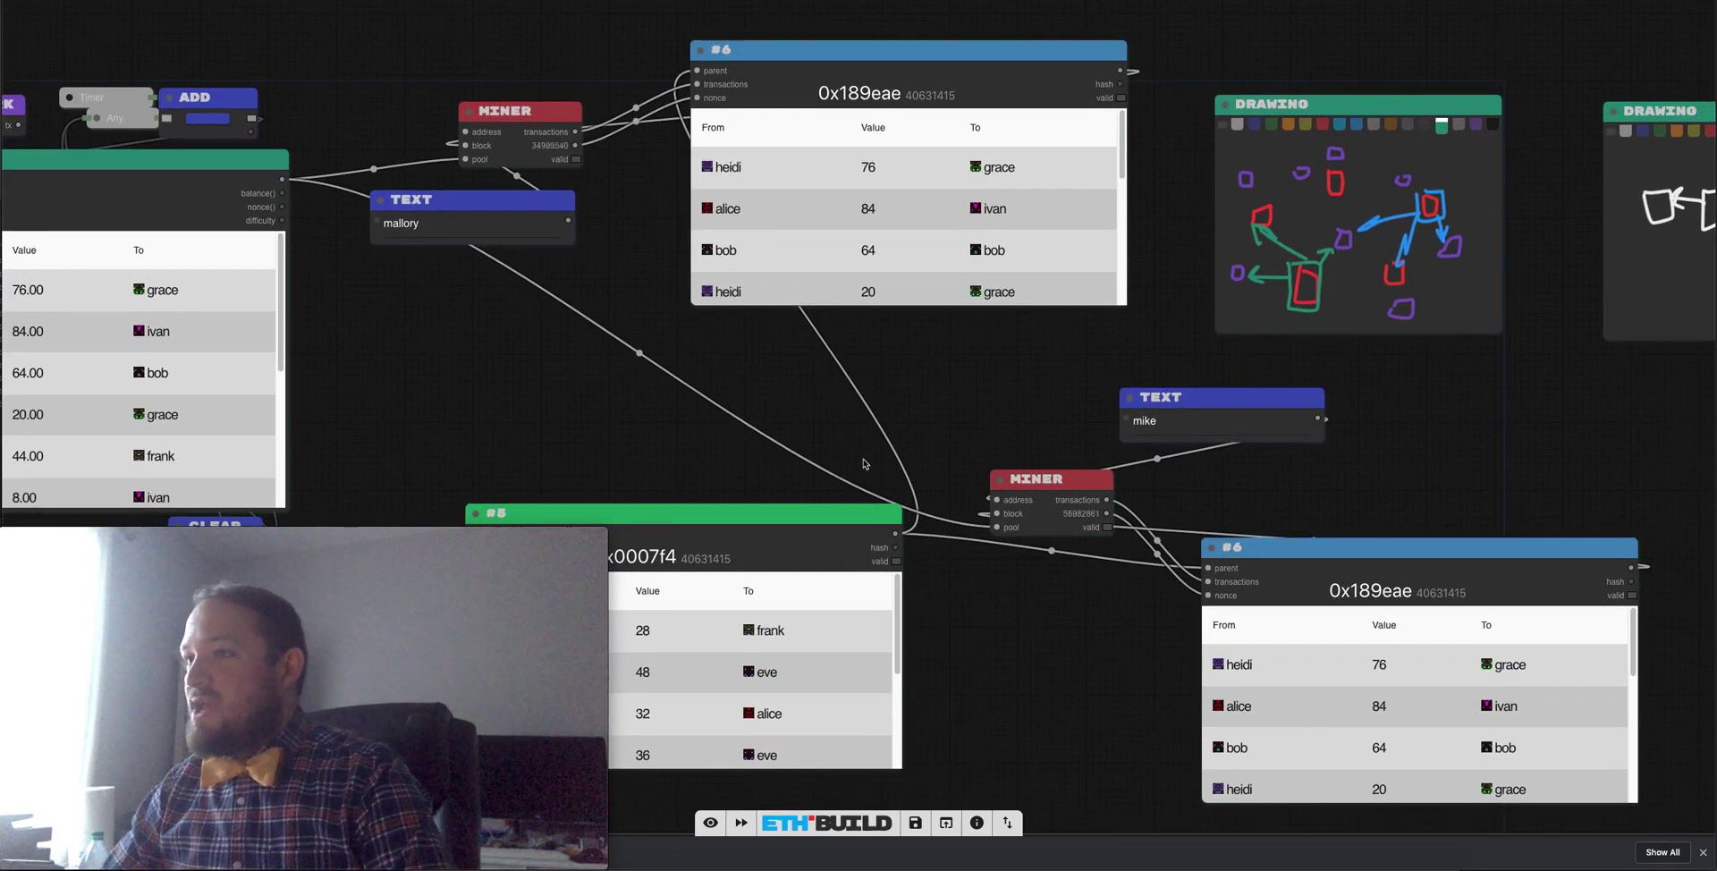
mouse_move(674, 395)
mouse_down()
mouse_move(758, 403)
mouse_move(671, 402)
mouse_up()
right_click(881, 73)
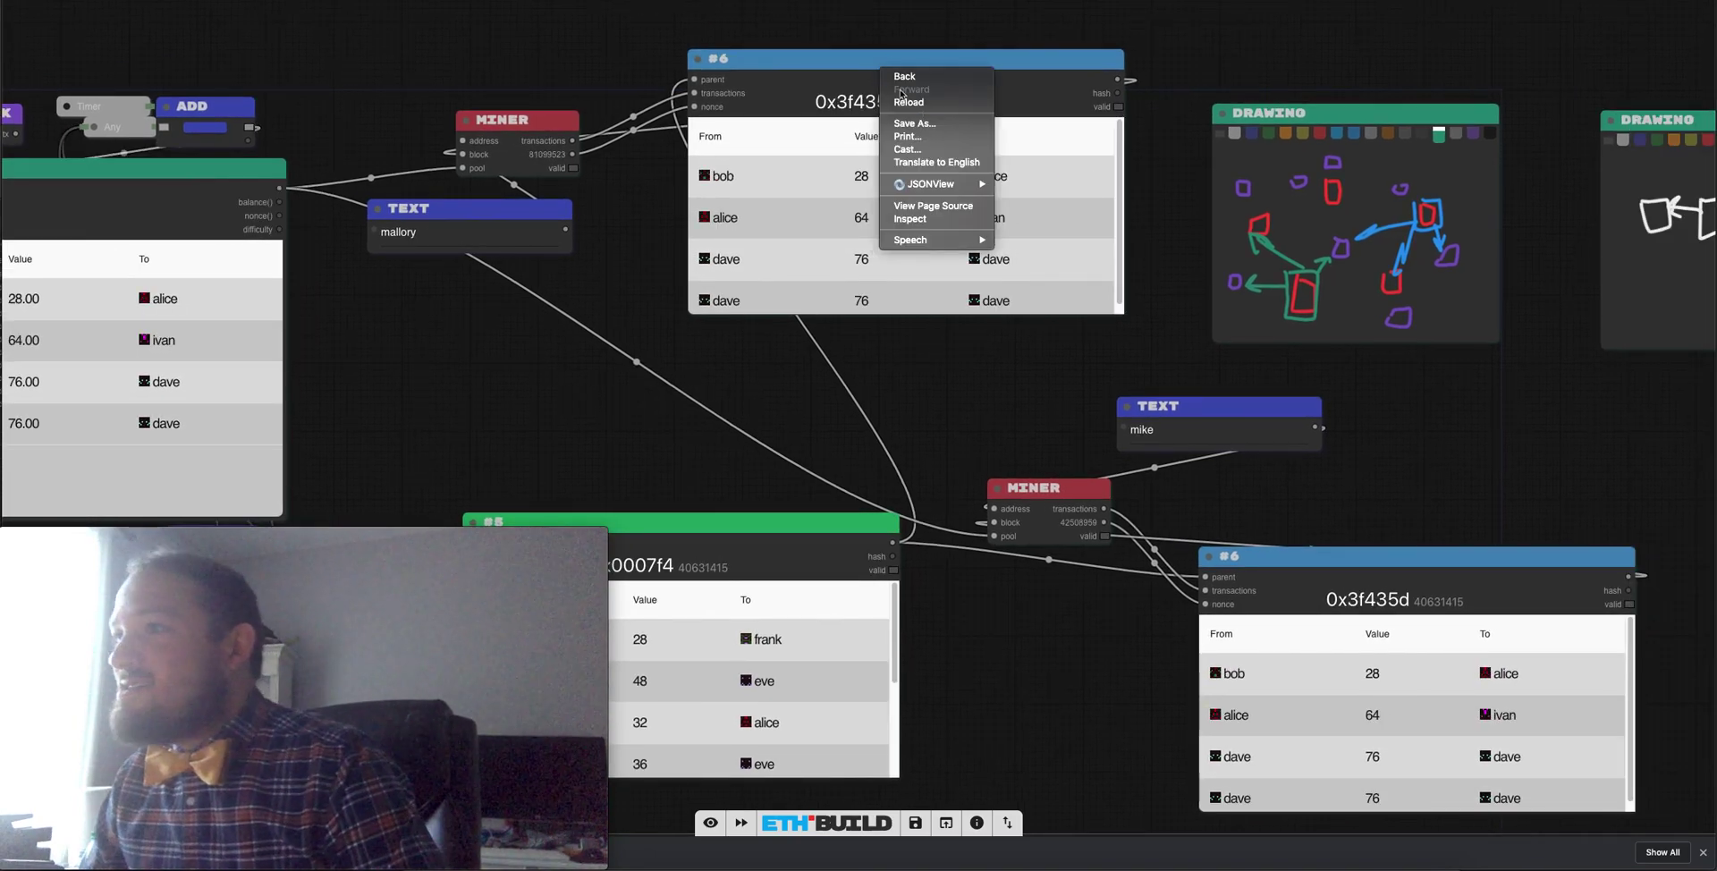
click(843, 73)
right_click(841, 72)
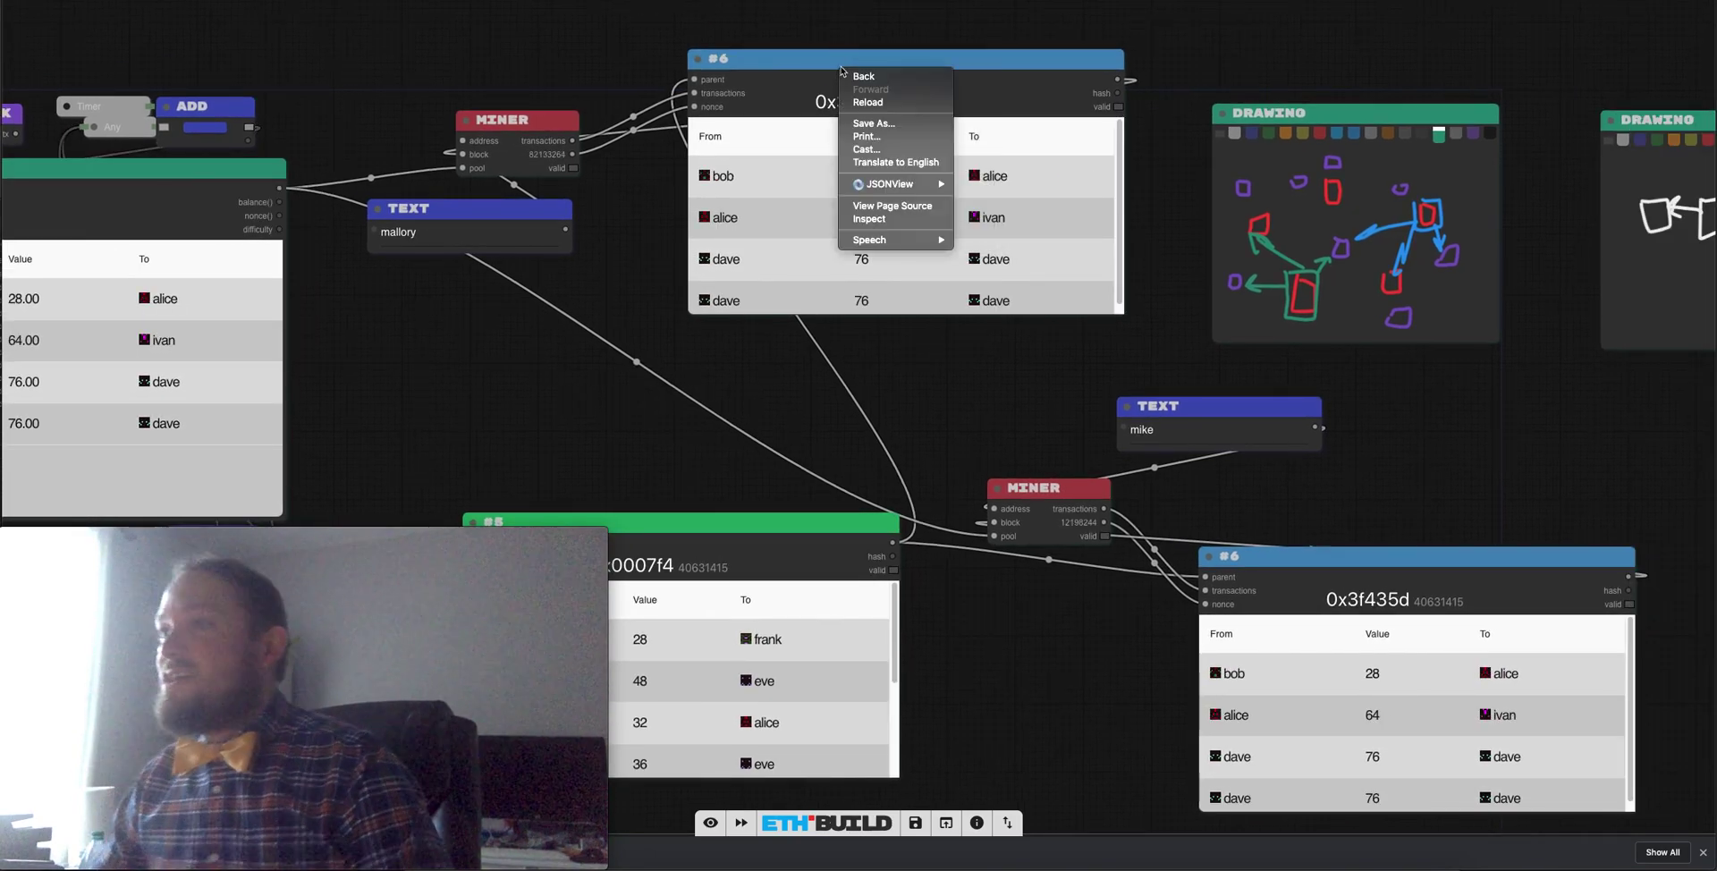
click(787, 49)
right_click(790, 47)
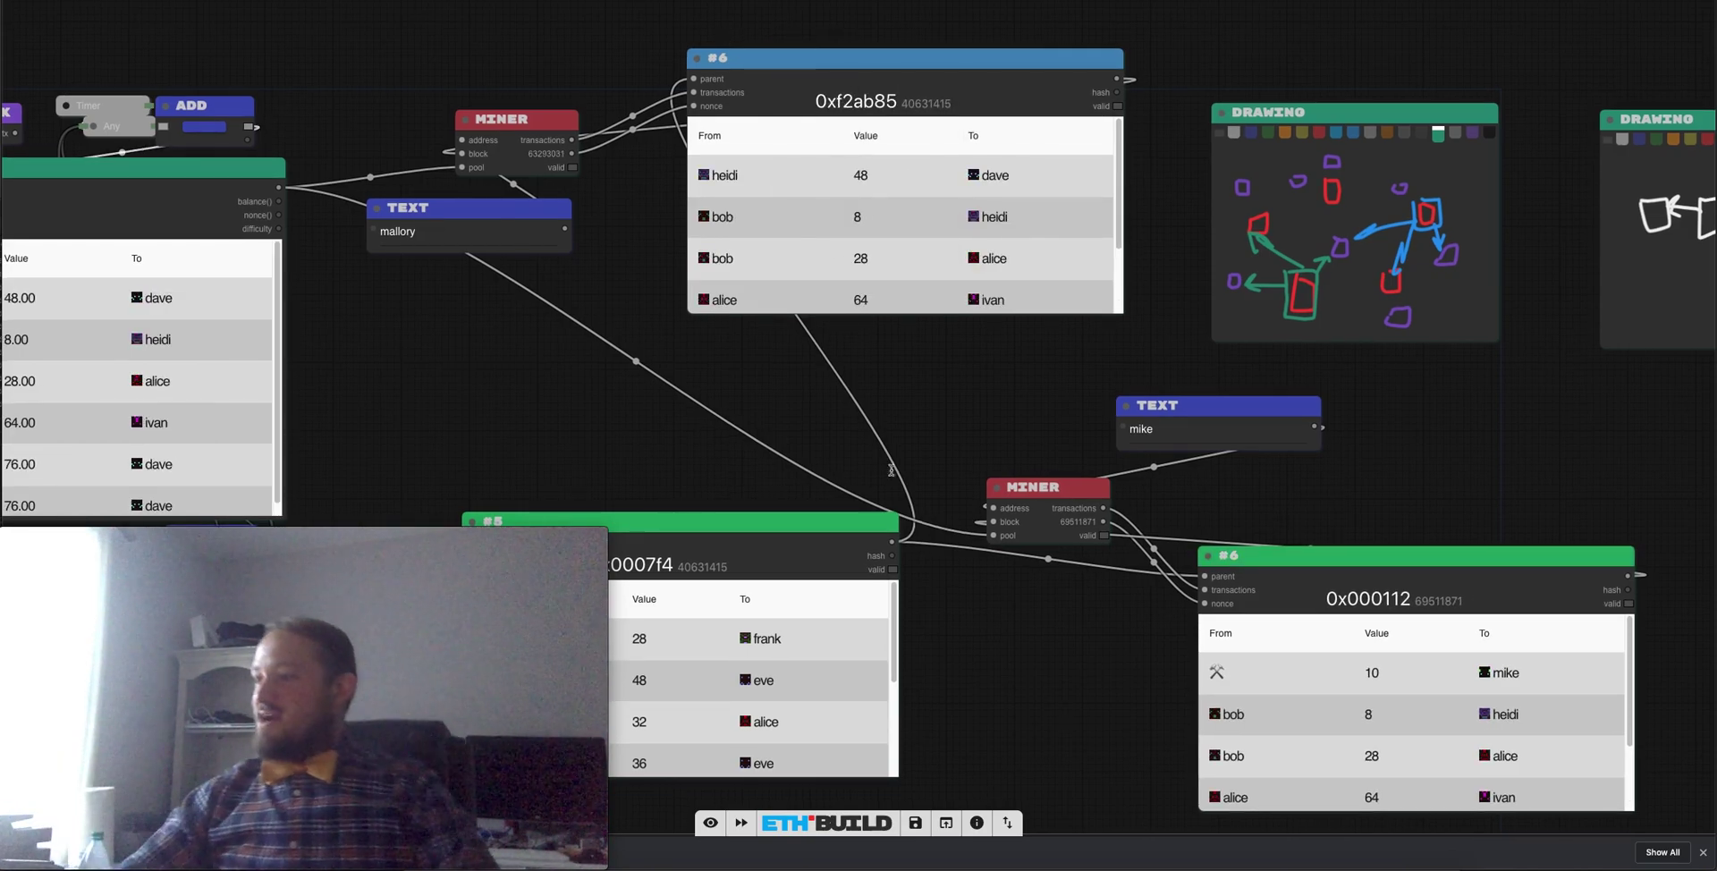
Examine the miner reward row in both mined block #6 nodes.
drag(1125, 709, 959, 490)
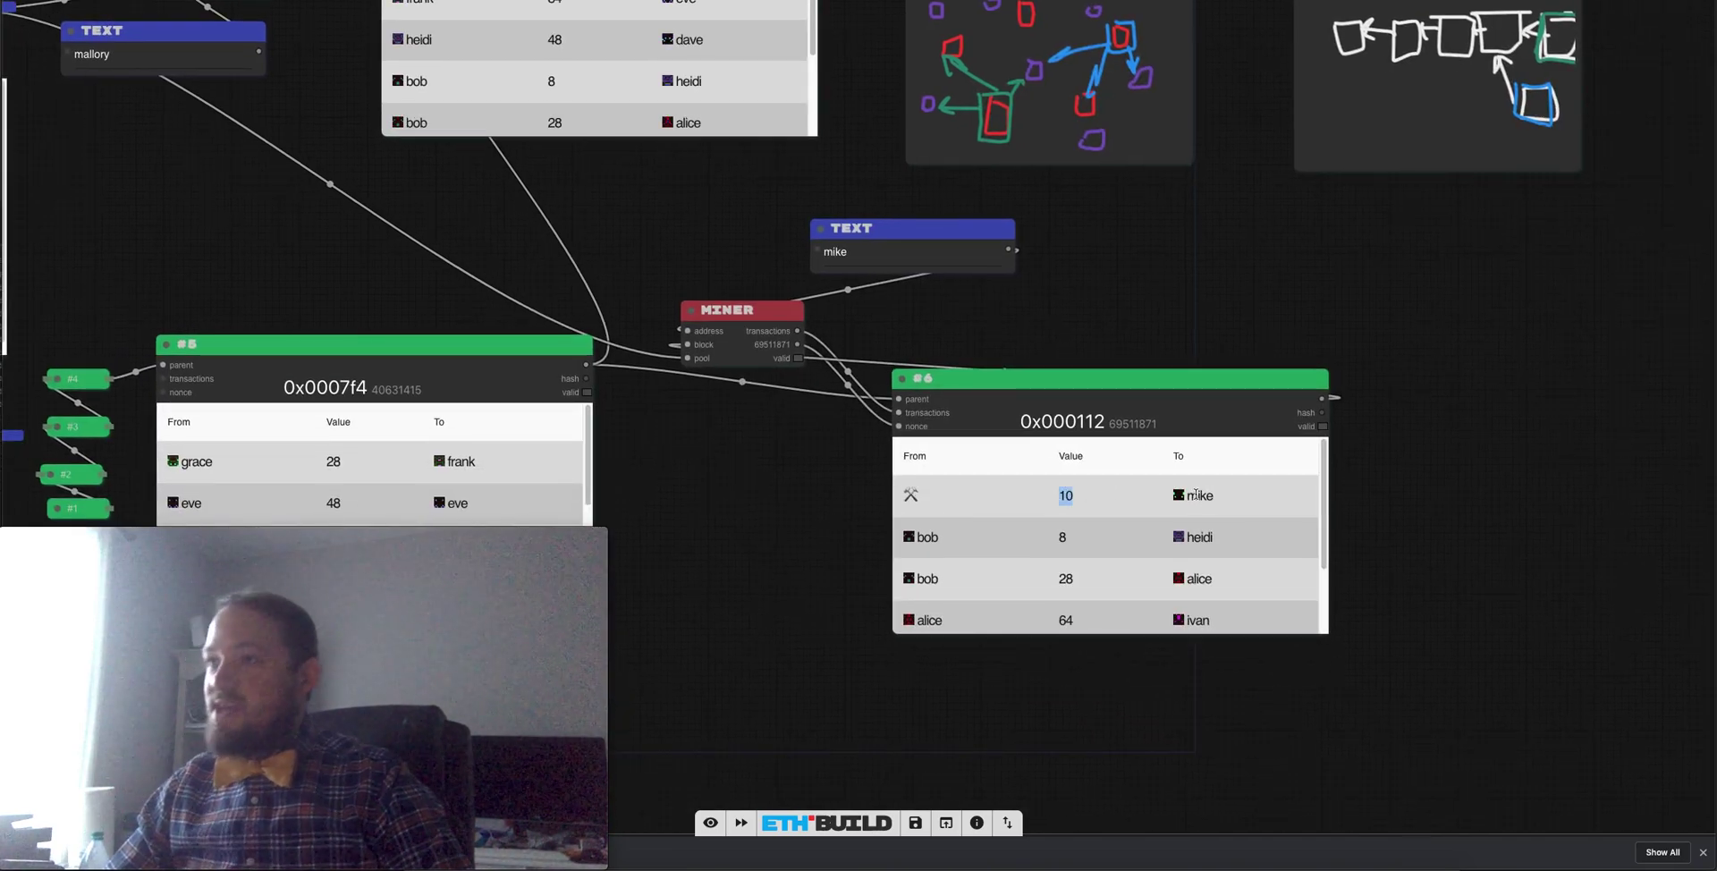
drag(1065, 295, 1019, 382)
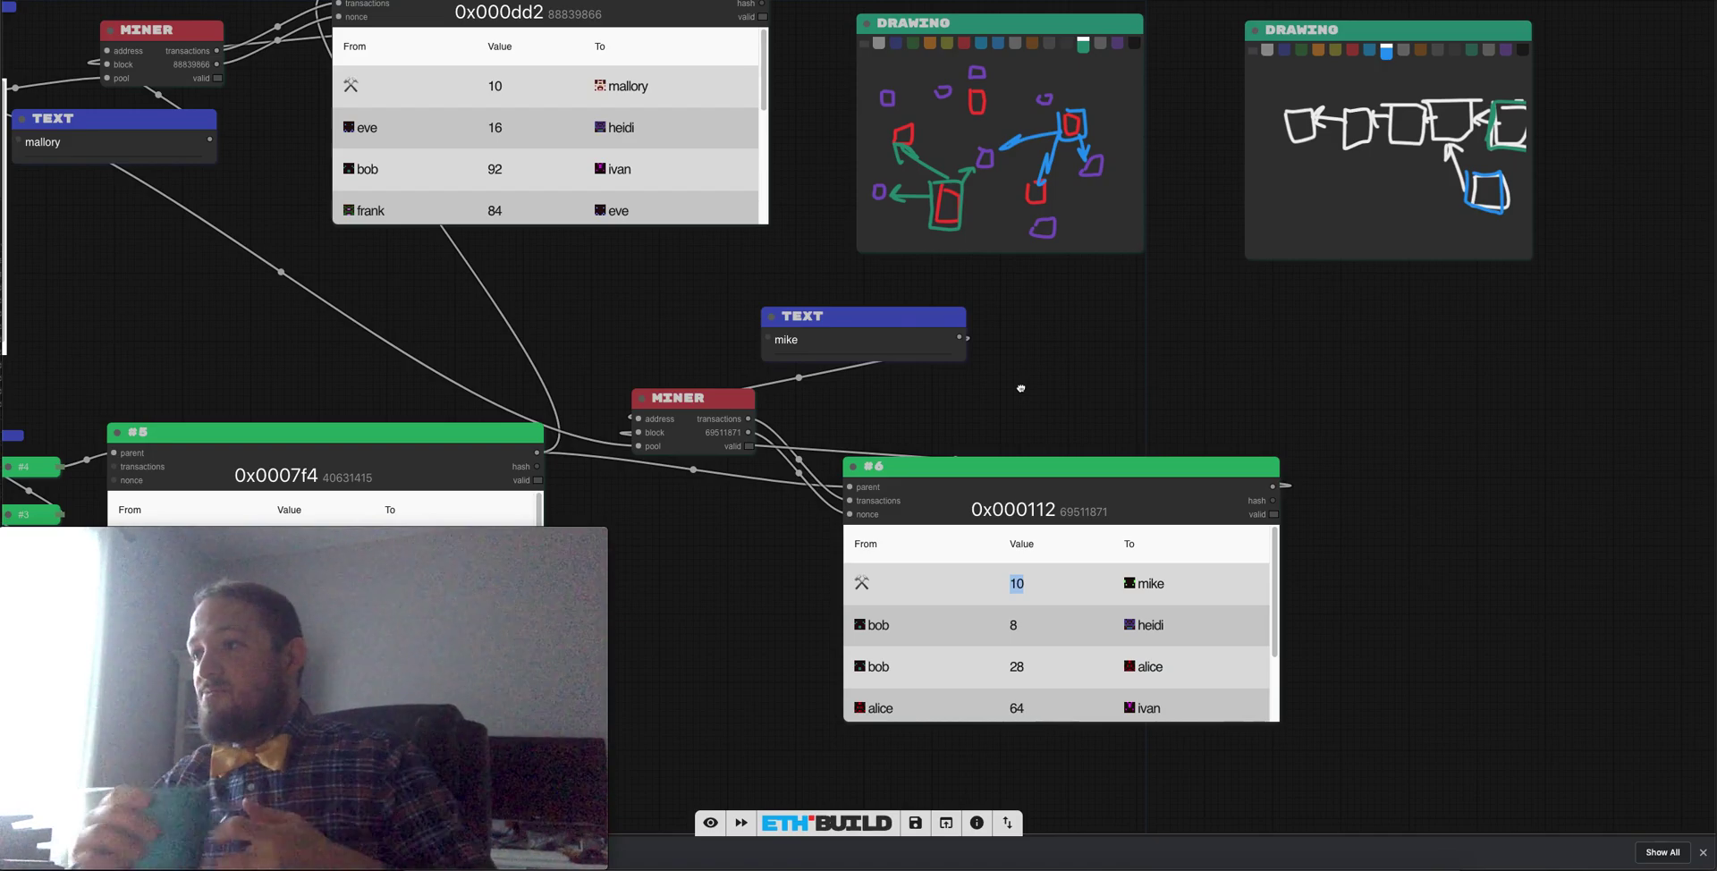
scroll(693, 357, up, 3)
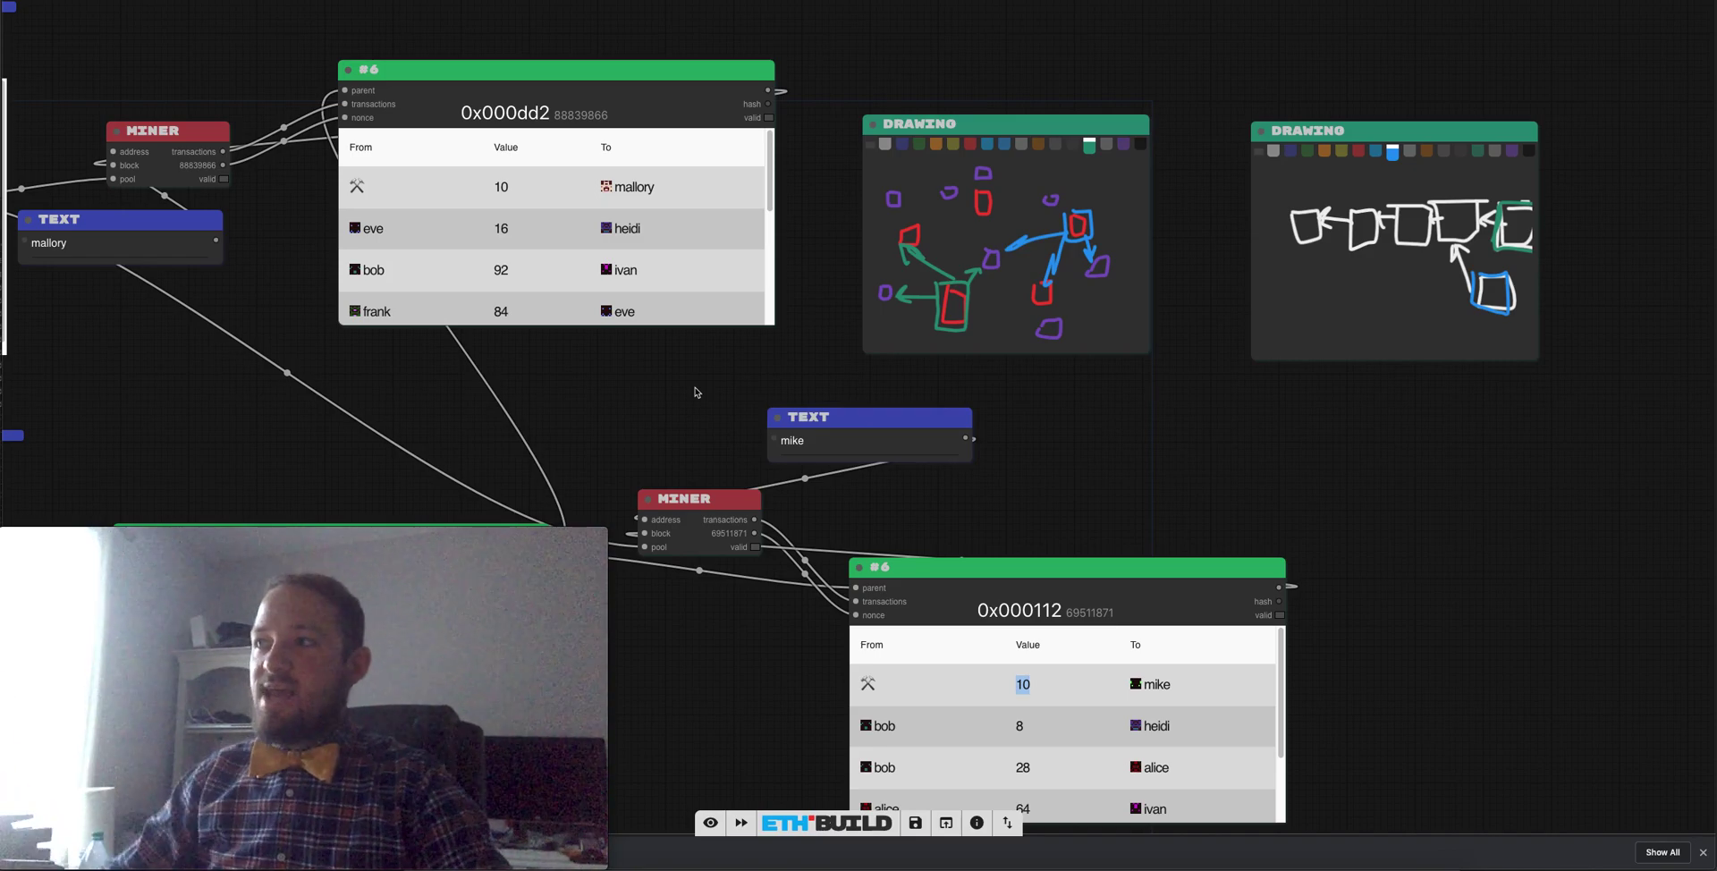
drag(983, 506, 962, 505)
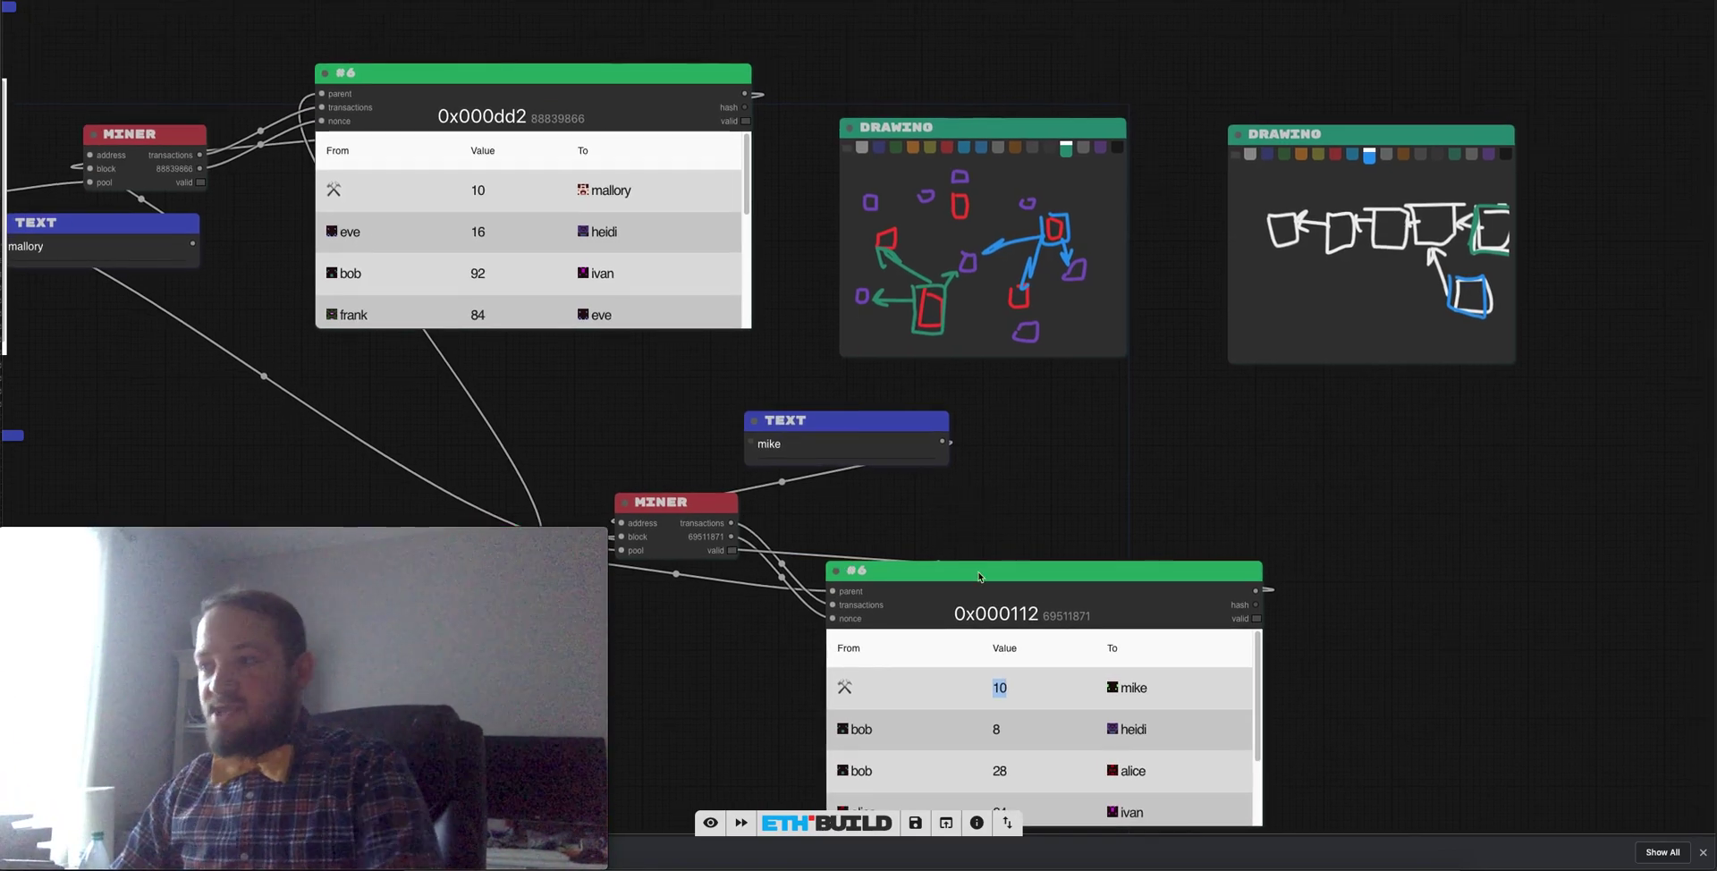
double_click(1003, 687)
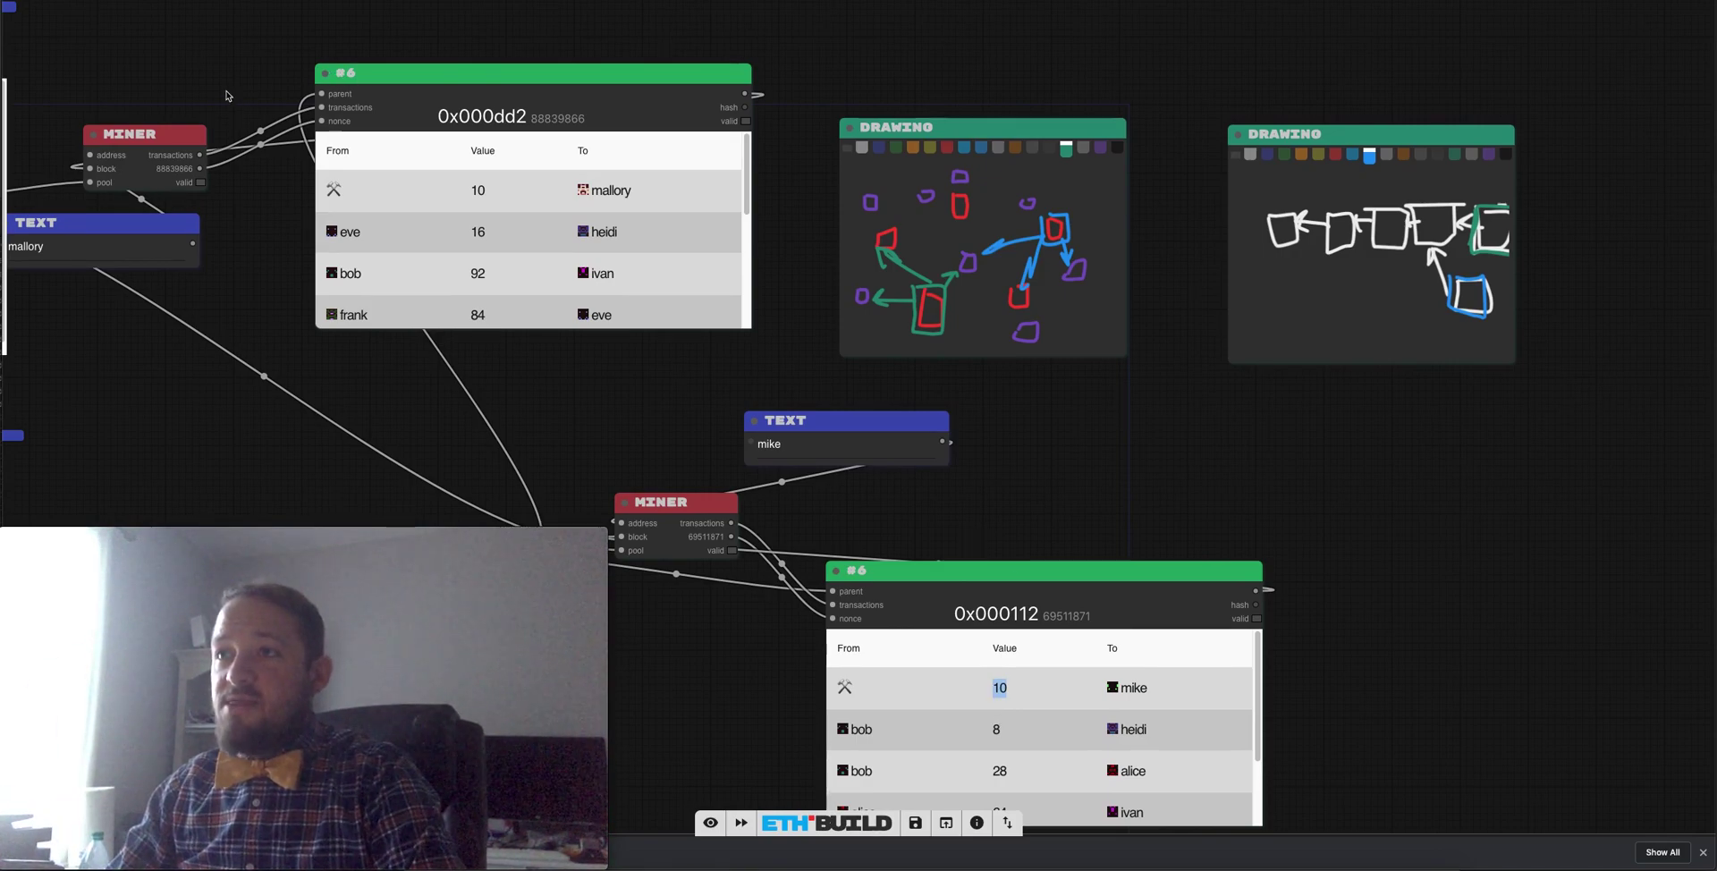
Move the first Miner's block #6 slightly closer to its Miner and select the second Miner's block #6.
drag(404, 79, 390, 92)
double_click(866, 23)
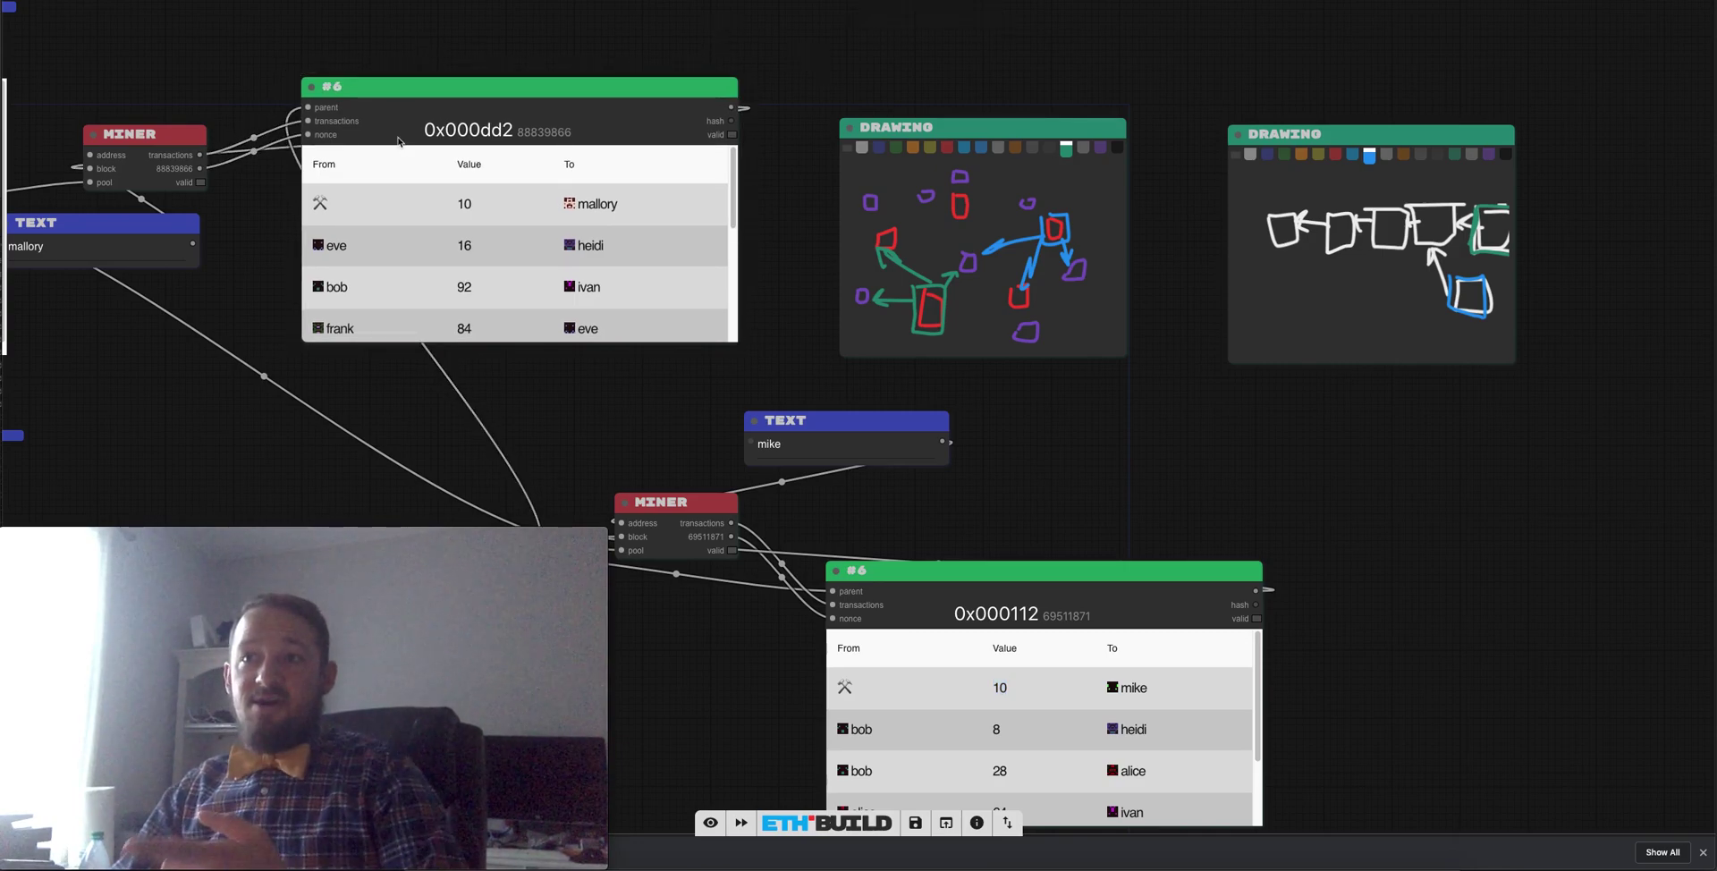
click(1053, 577)
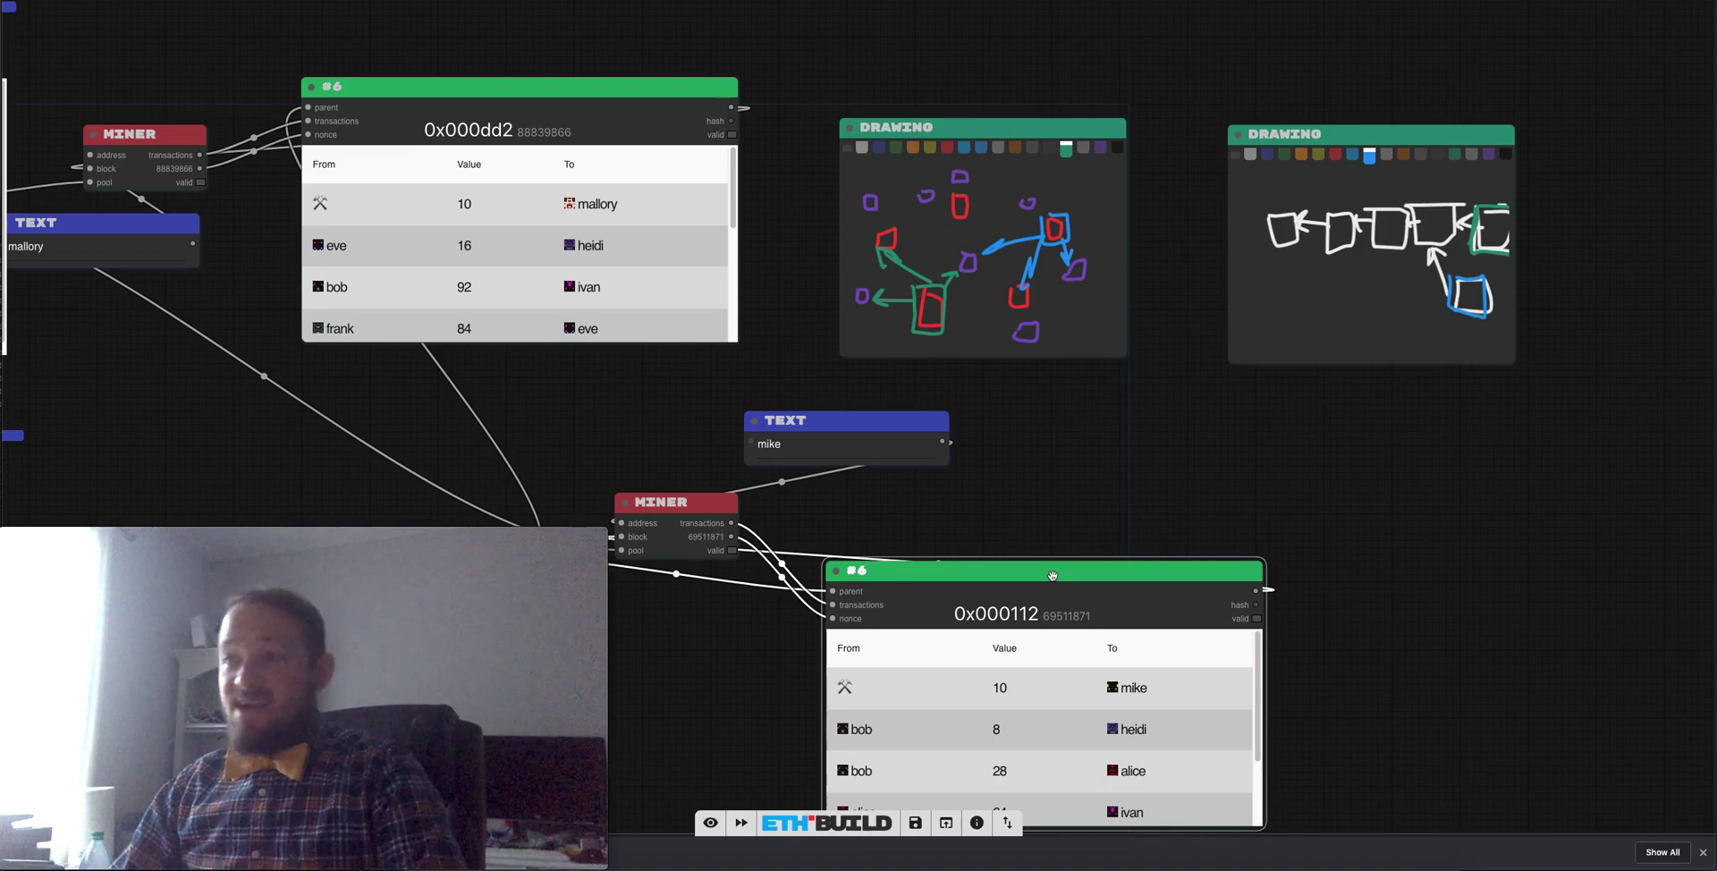
Add another blue outline around the blue-boxed miner and another green outline around the green-boxed miner in the network drawing.
drag(1065, 494, 1040, 414)
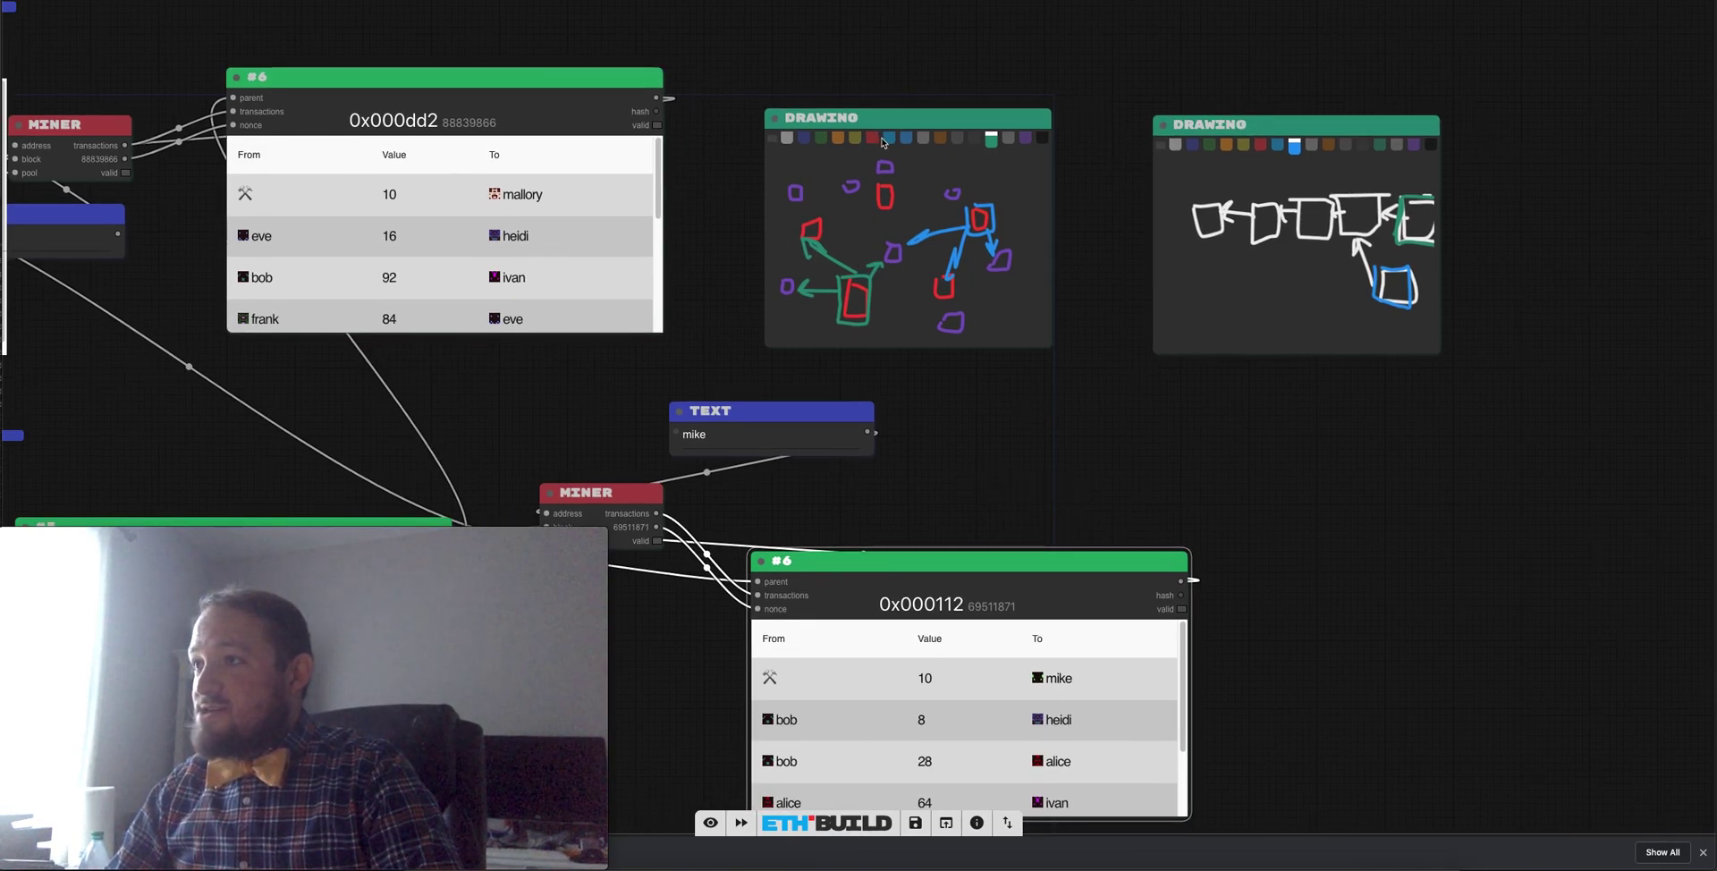
mouse_move(980, 180)
mouse_down()
mouse_move(964, 239)
mouse_move(1023, 238)
mouse_move(988, 192)
mouse_move(963, 198)
mouse_up()
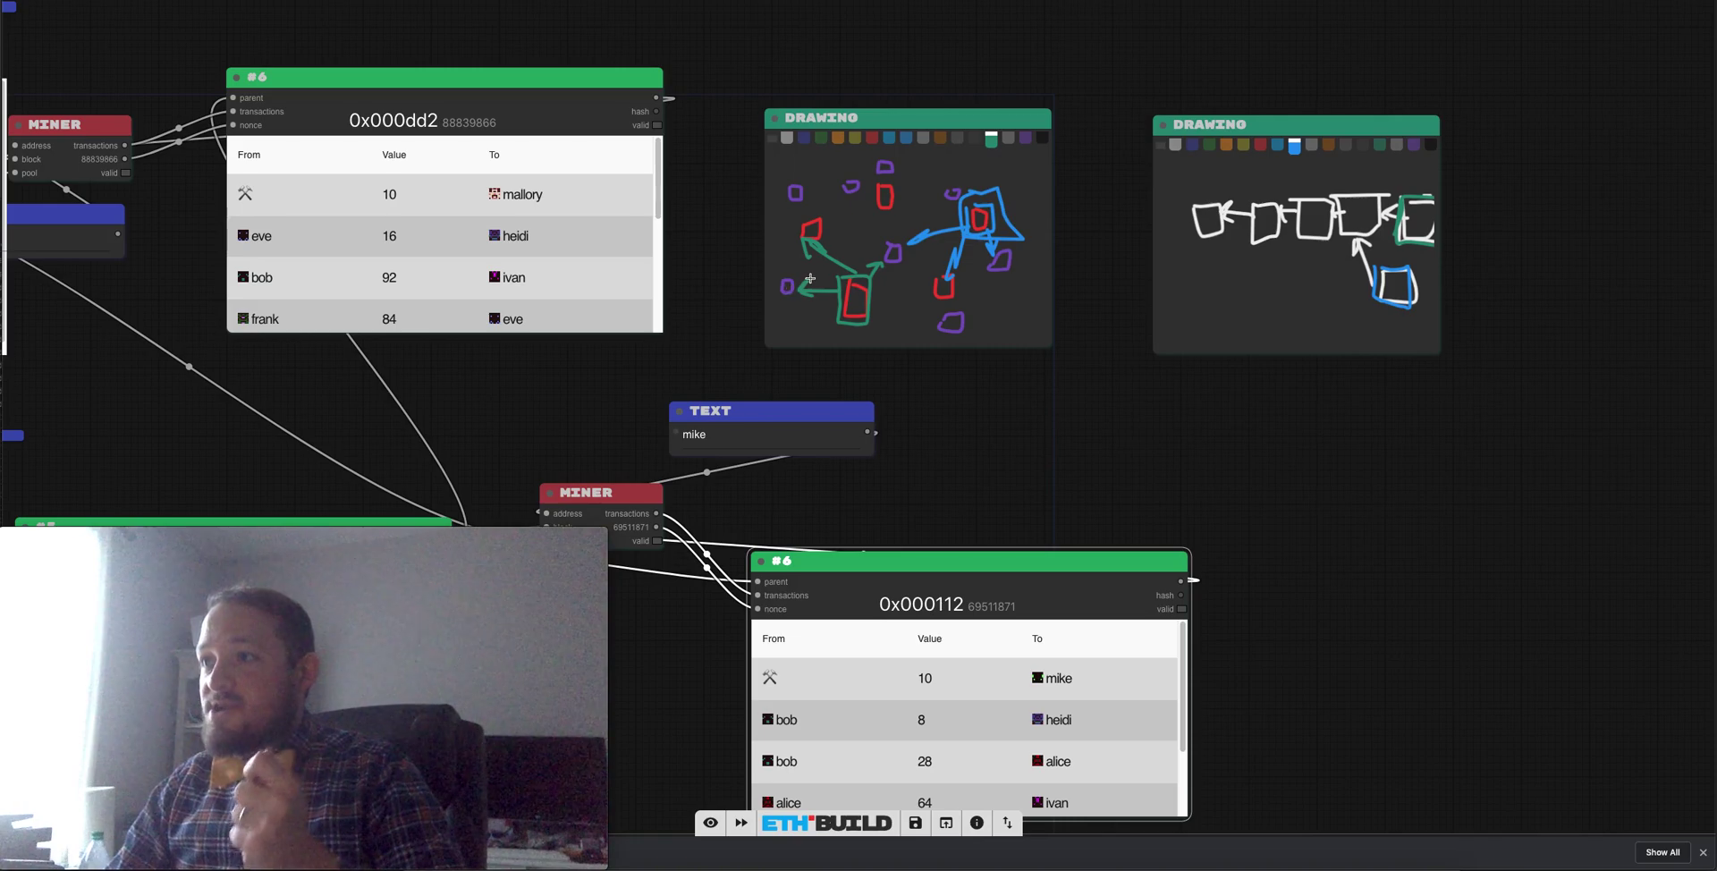
mouse_move(831, 282)
mouse_down()
mouse_move(836, 335)
mouse_move(874, 331)
mouse_move(872, 264)
mouse_move(836, 280)
mouse_up()
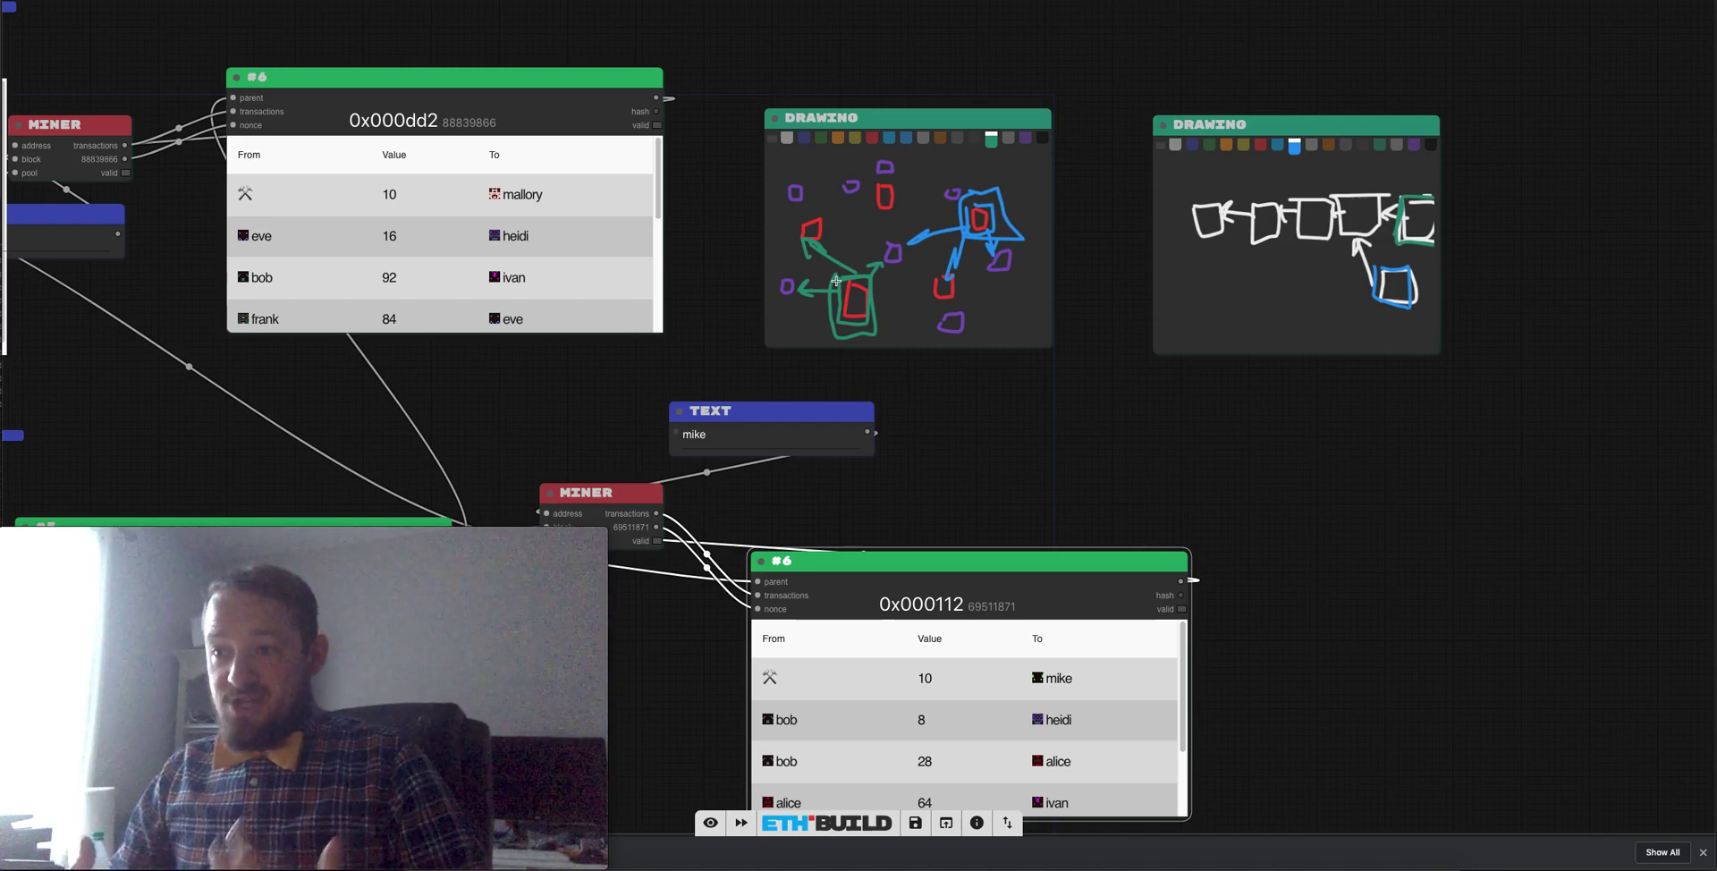
Duplicate the second Miner's block #6 beside it and connect the original's output to the copy's parent input.
drag(961, 462, 669, 375)
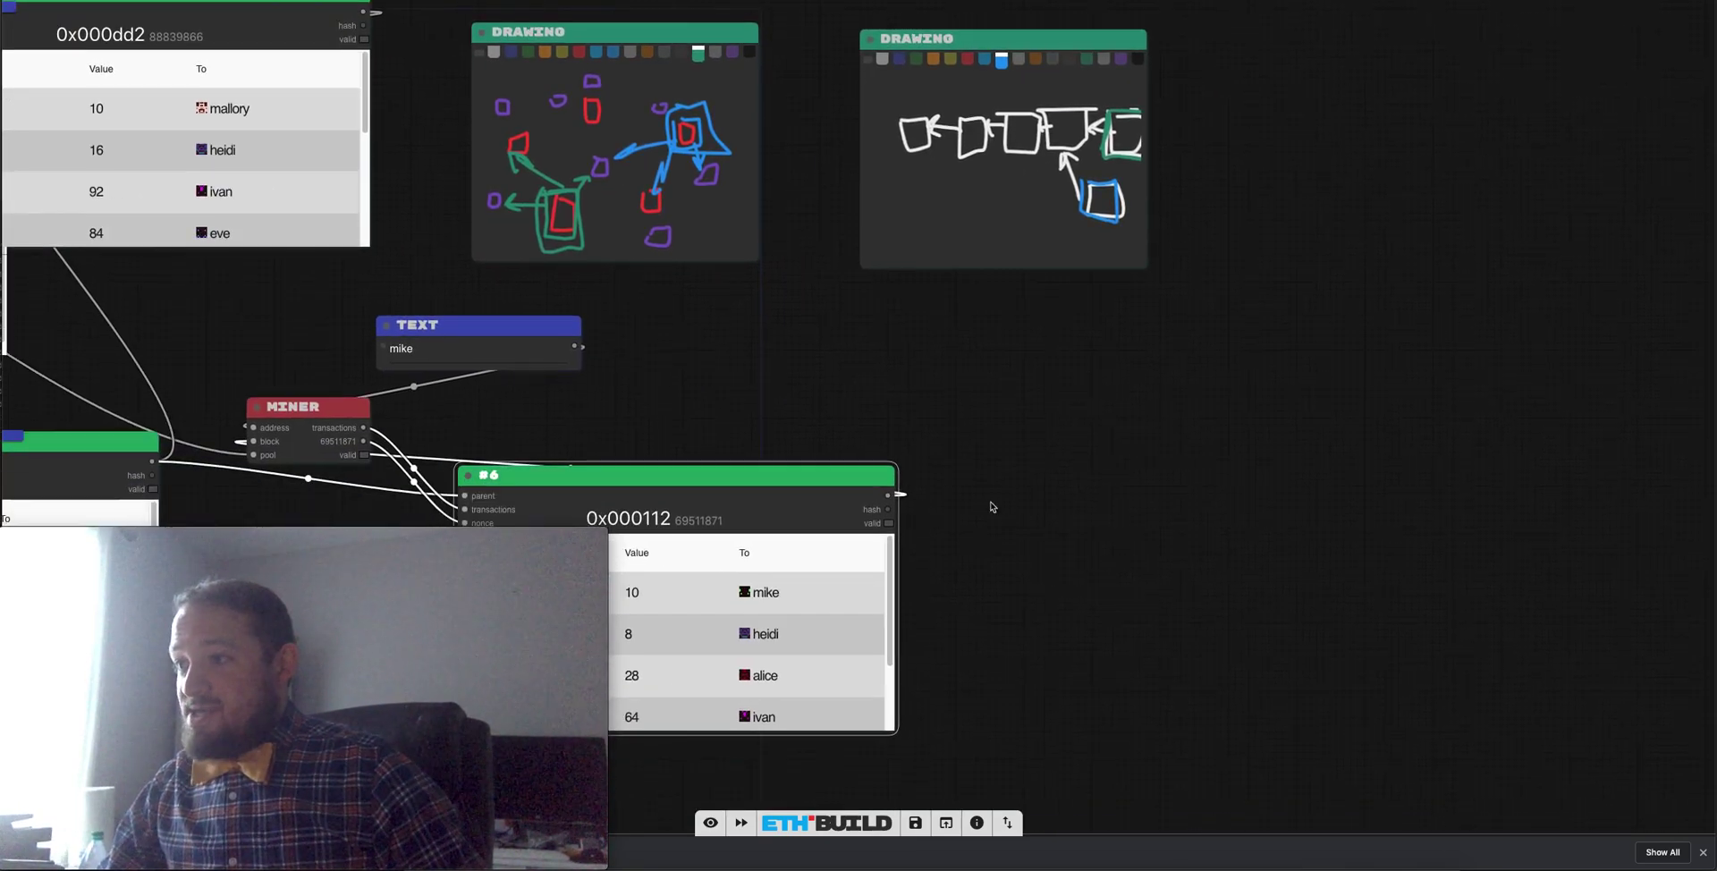
click(728, 475)
drag(719, 476, 1329, 459)
drag(898, 493, 1100, 490)
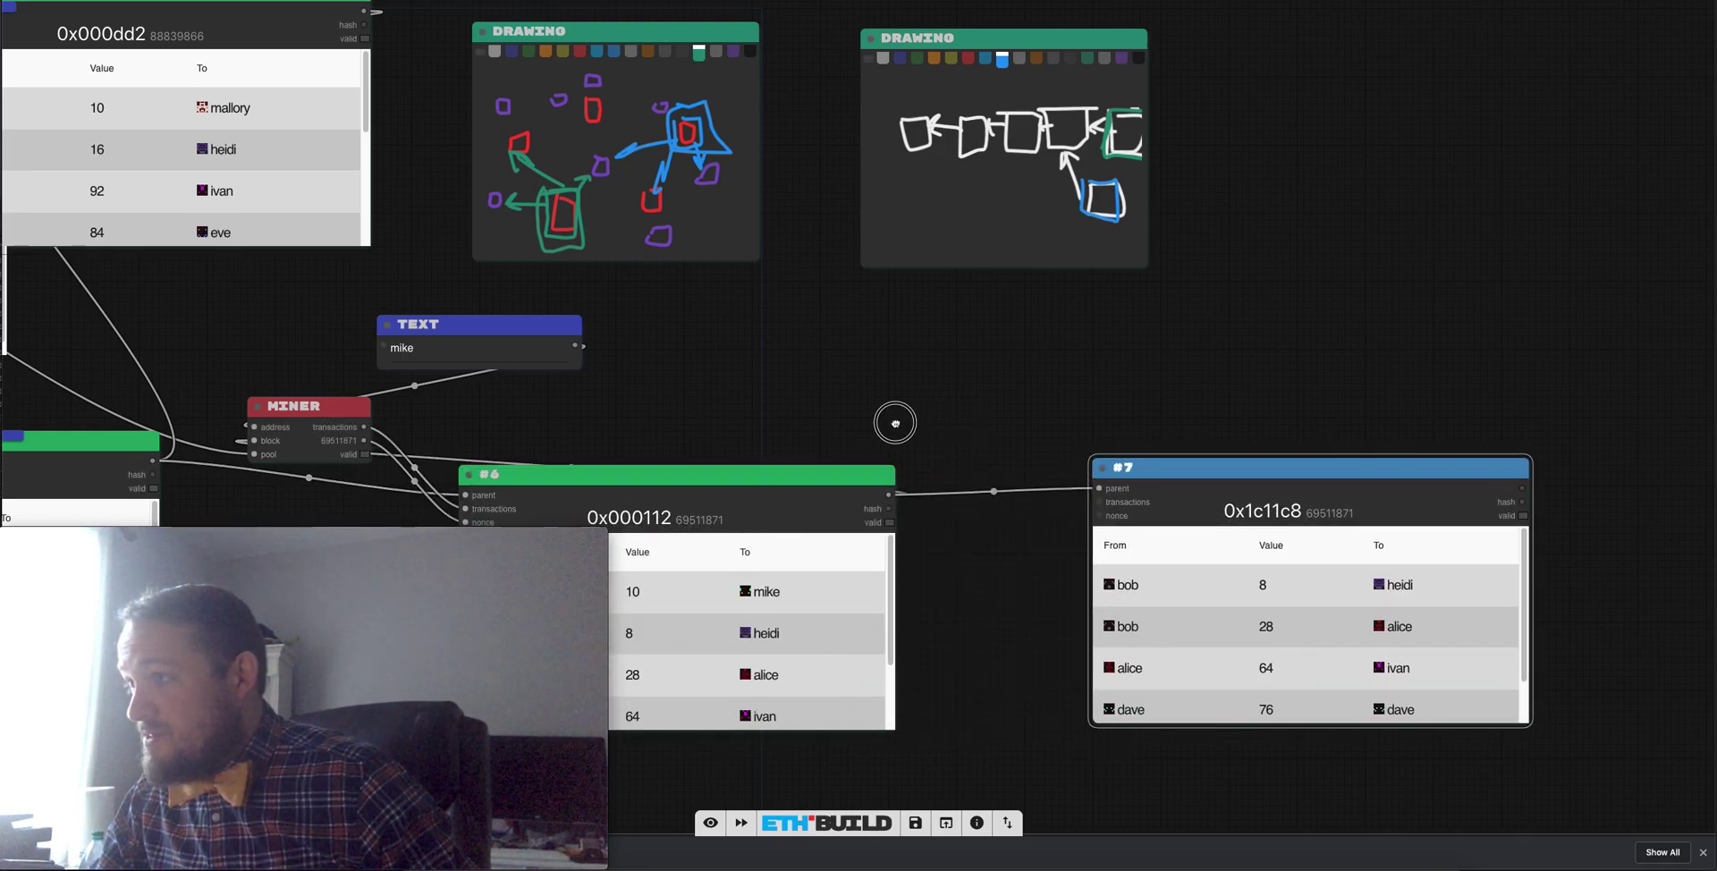
Move the second Miner next to block #7 and wire the two nodes together.
drag(895, 423, 809, 399)
drag(292, 379, 1013, 476)
drag(931, 415, 1014, 489)
drag(1435, 465, 810, 415)
Place the second Miner's Text node just above the relocated Miner without covering it.
drag(400, 292, 898, 332)
drag(579, 414, 660, 652)
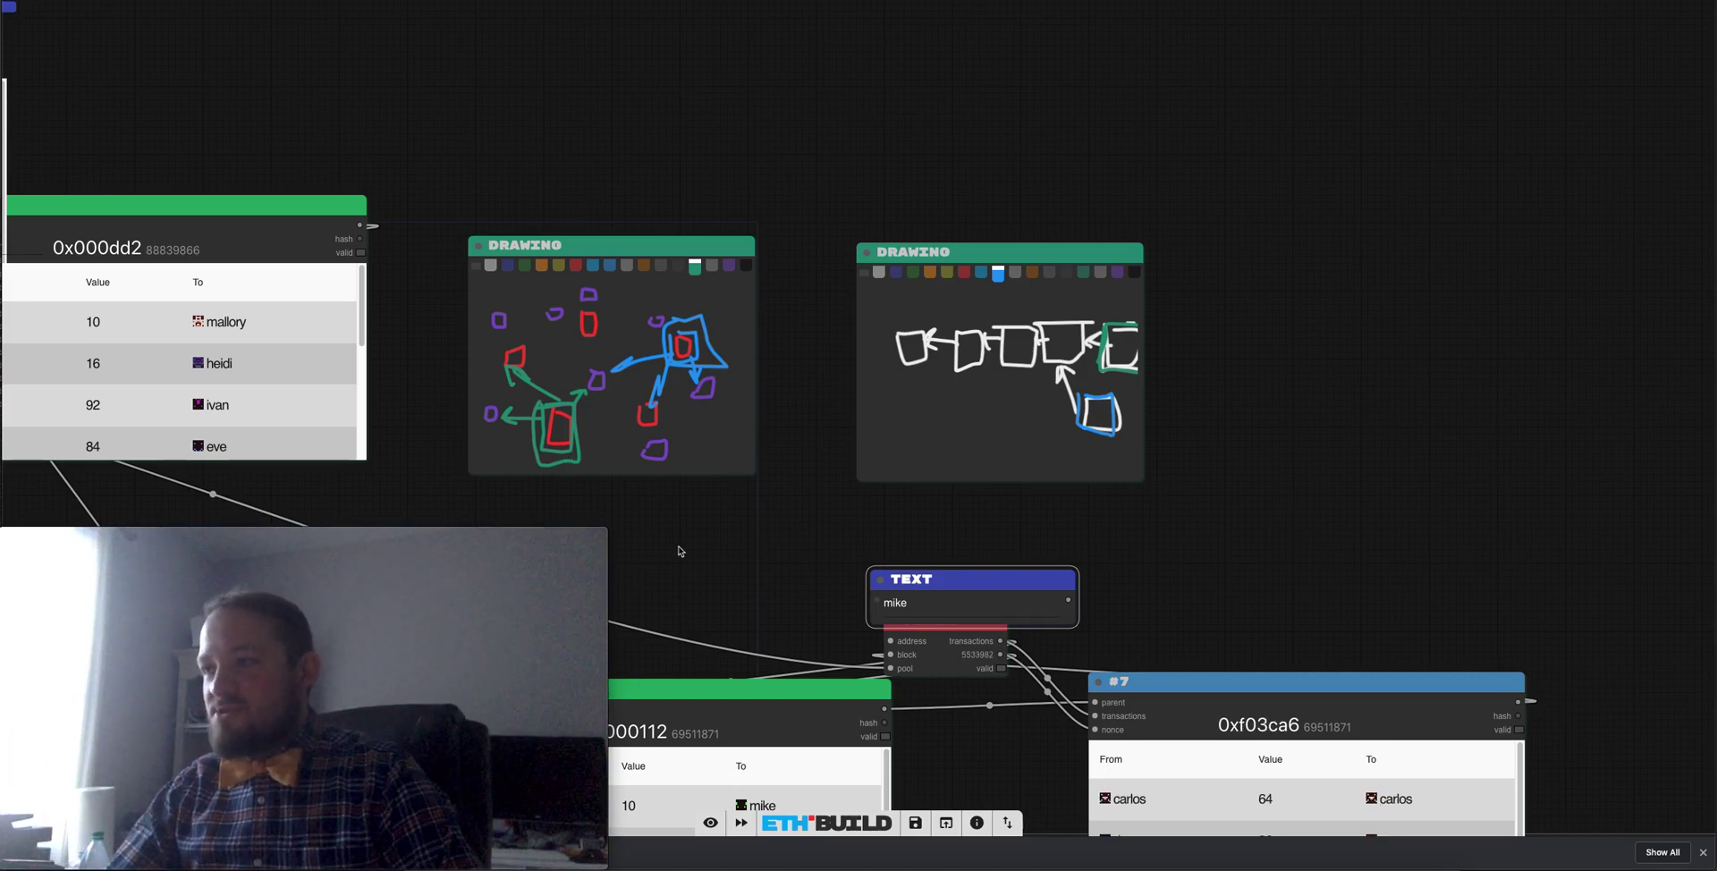
scroll(680, 547, down, 3)
drag(798, 483, 859, 468)
scroll(1062, 456, up, 3)
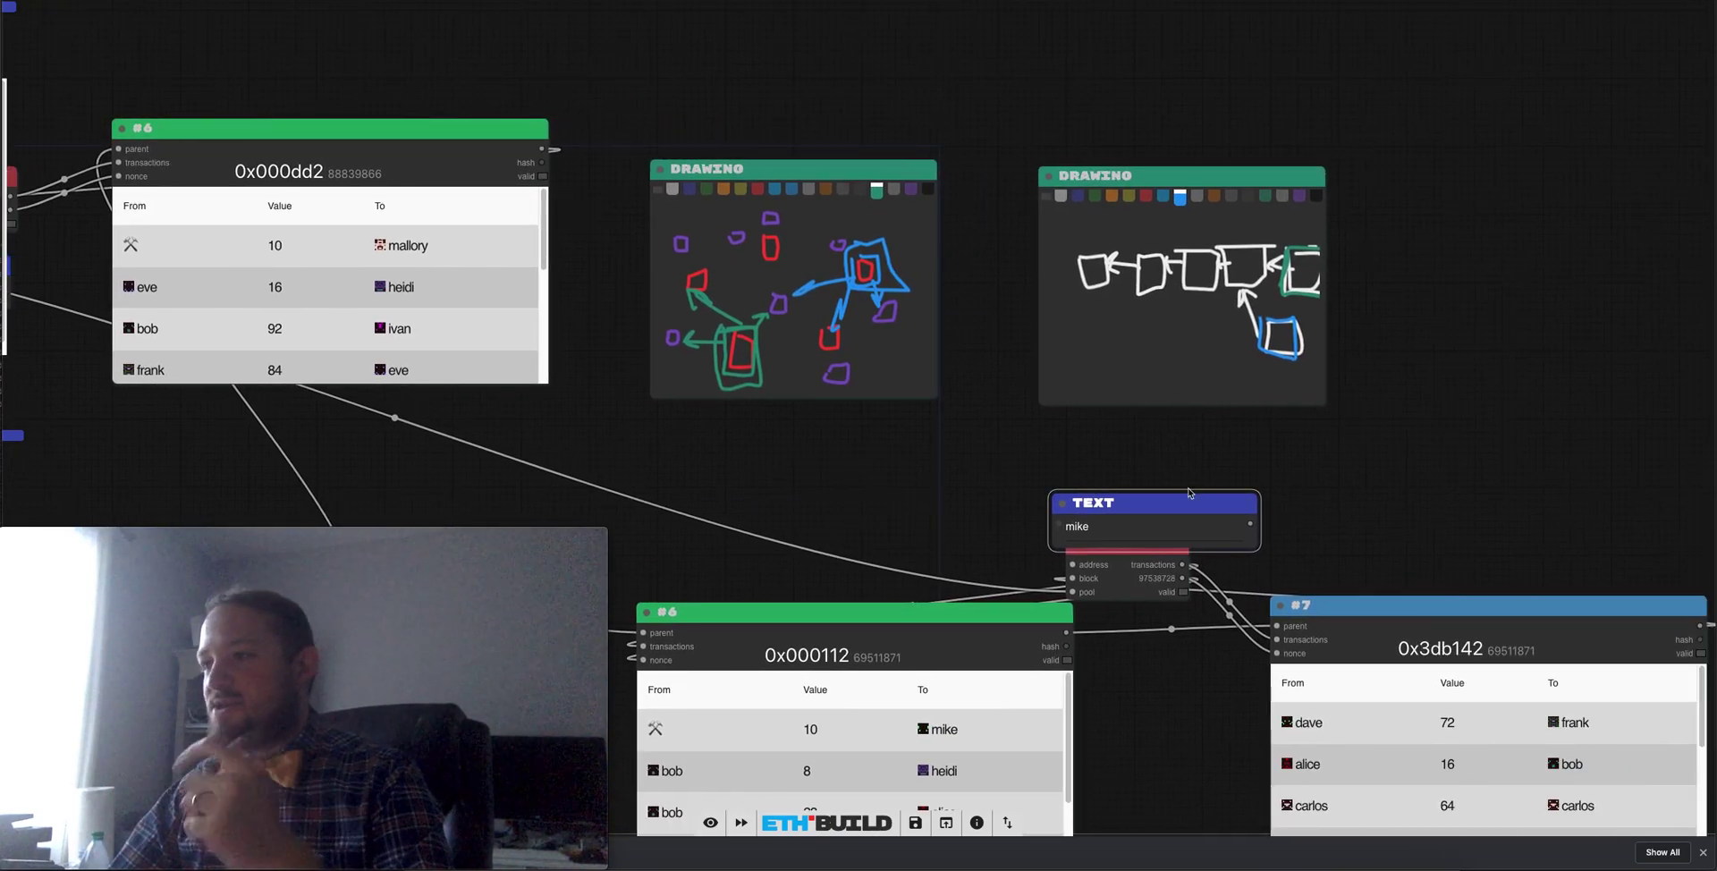
drag(1203, 497, 1323, 468)
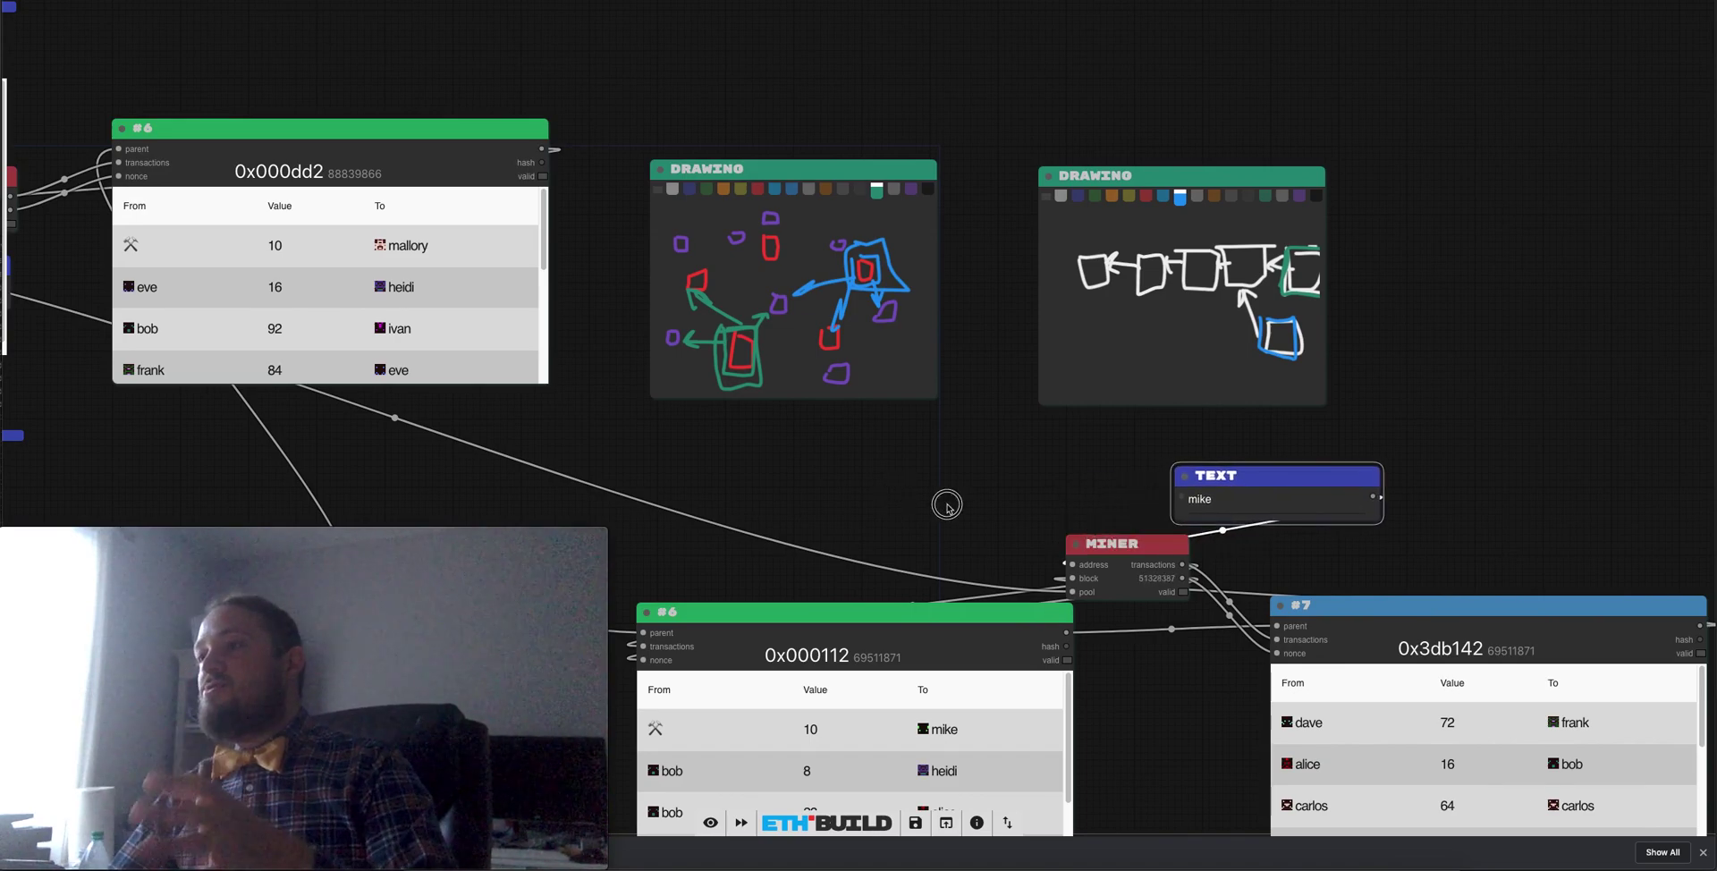
Examine the first Miner's side of the fork and the leading digits of its block #6 hash.
drag(897, 494, 1032, 527)
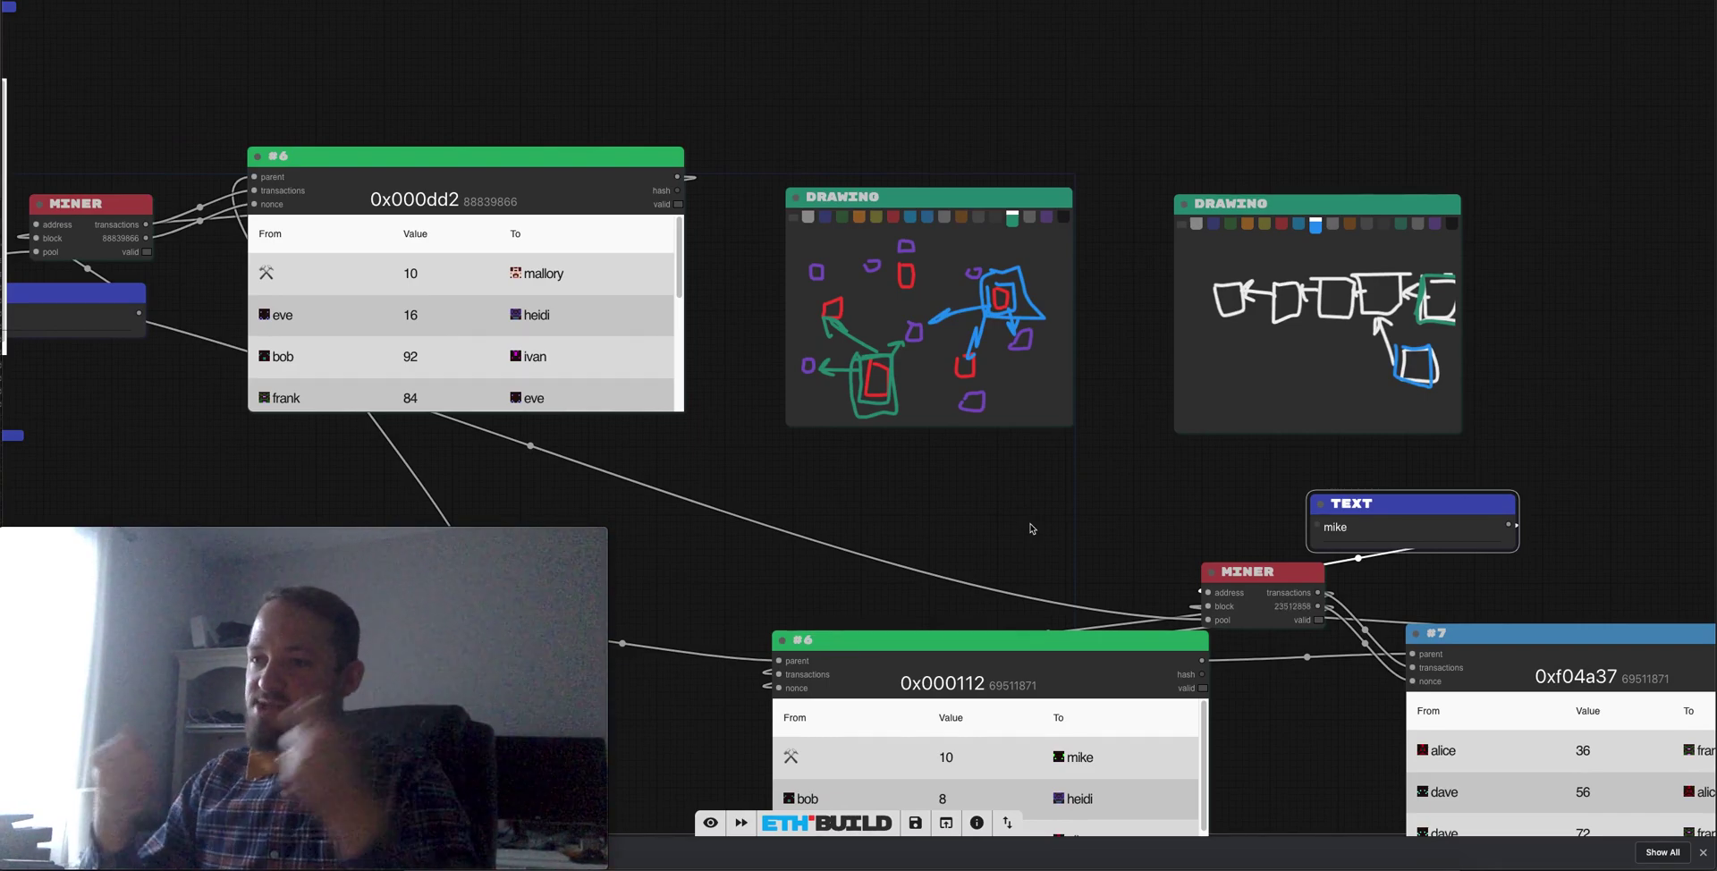
drag(802, 456, 1307, 326)
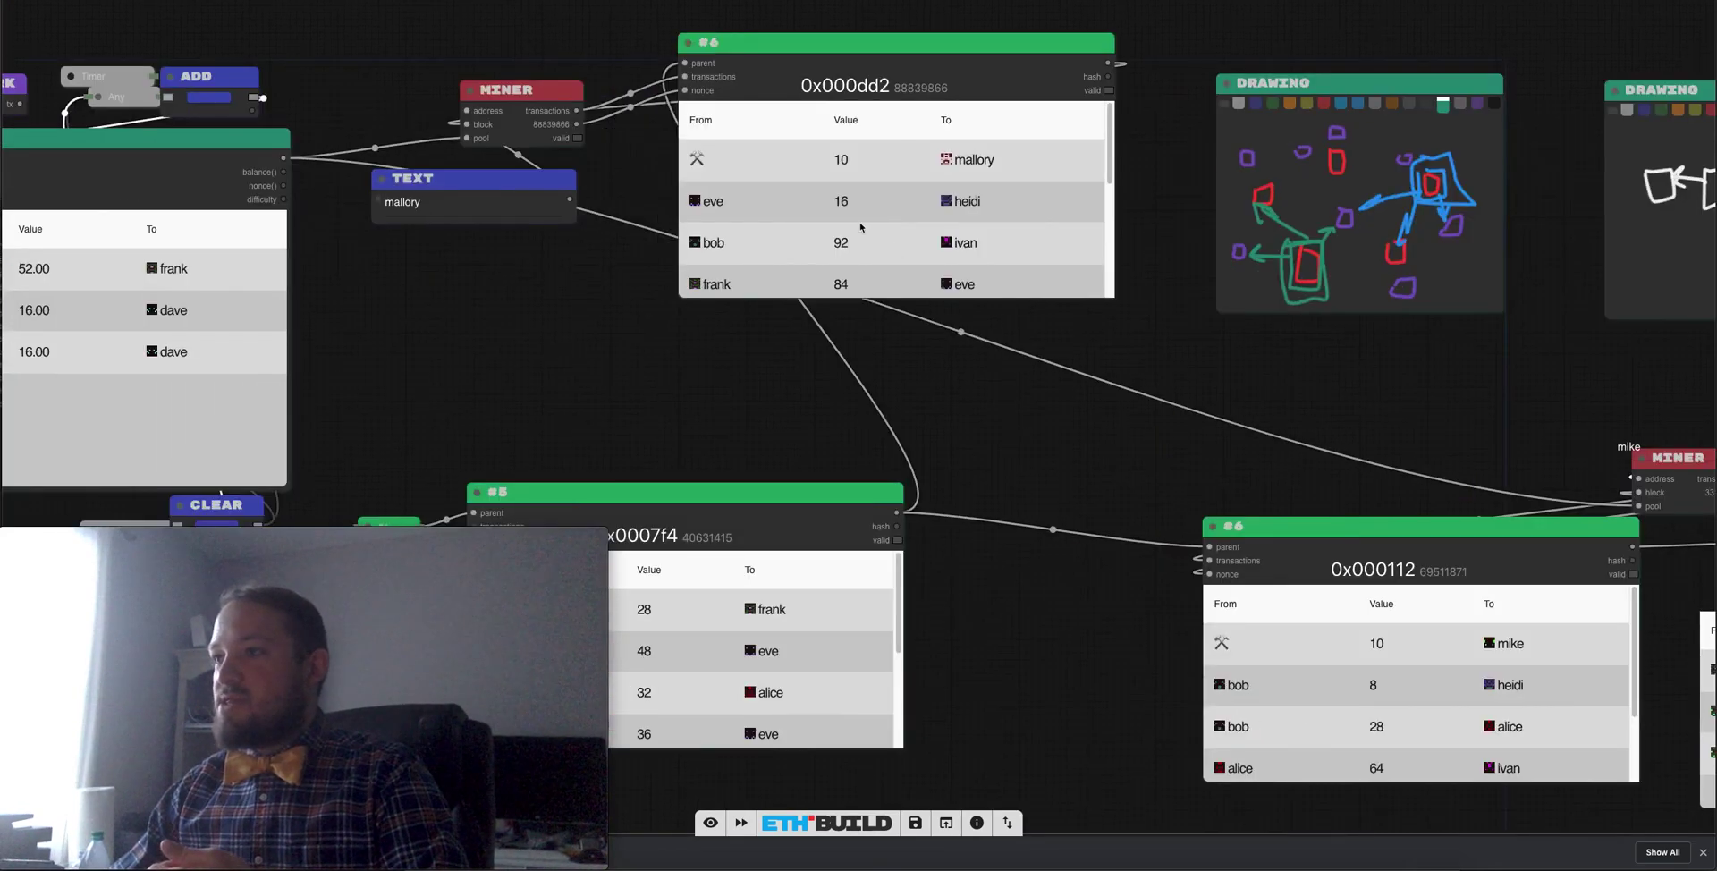
click(600, 70)
drag(600, 71, 585, 70)
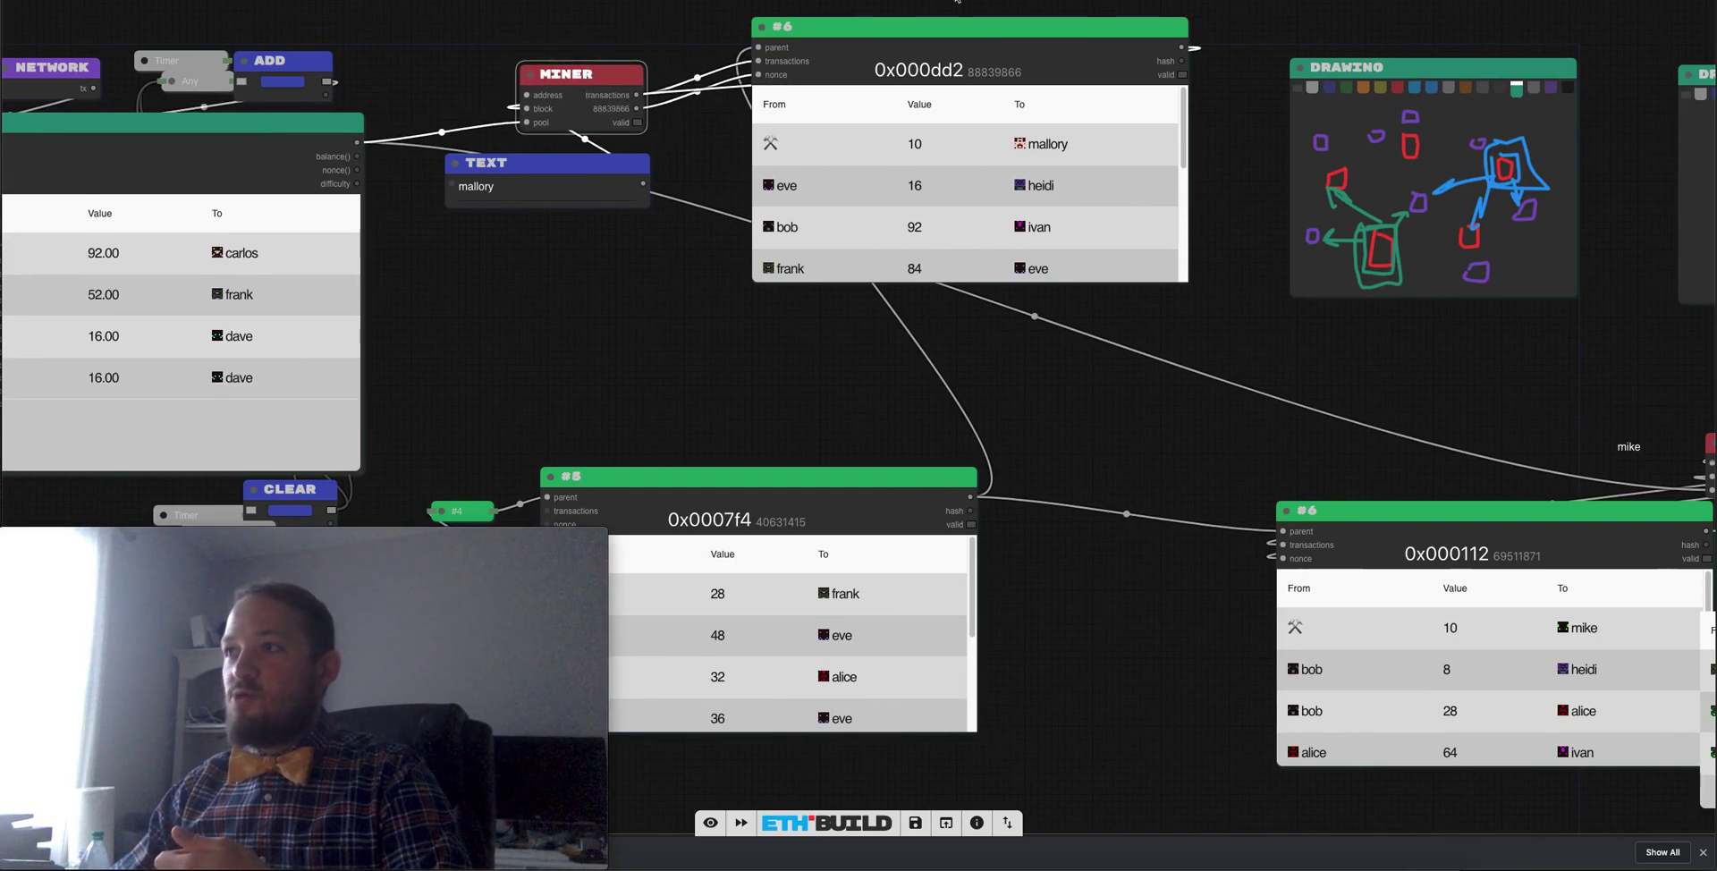
scroll(1094, 562, up, 3)
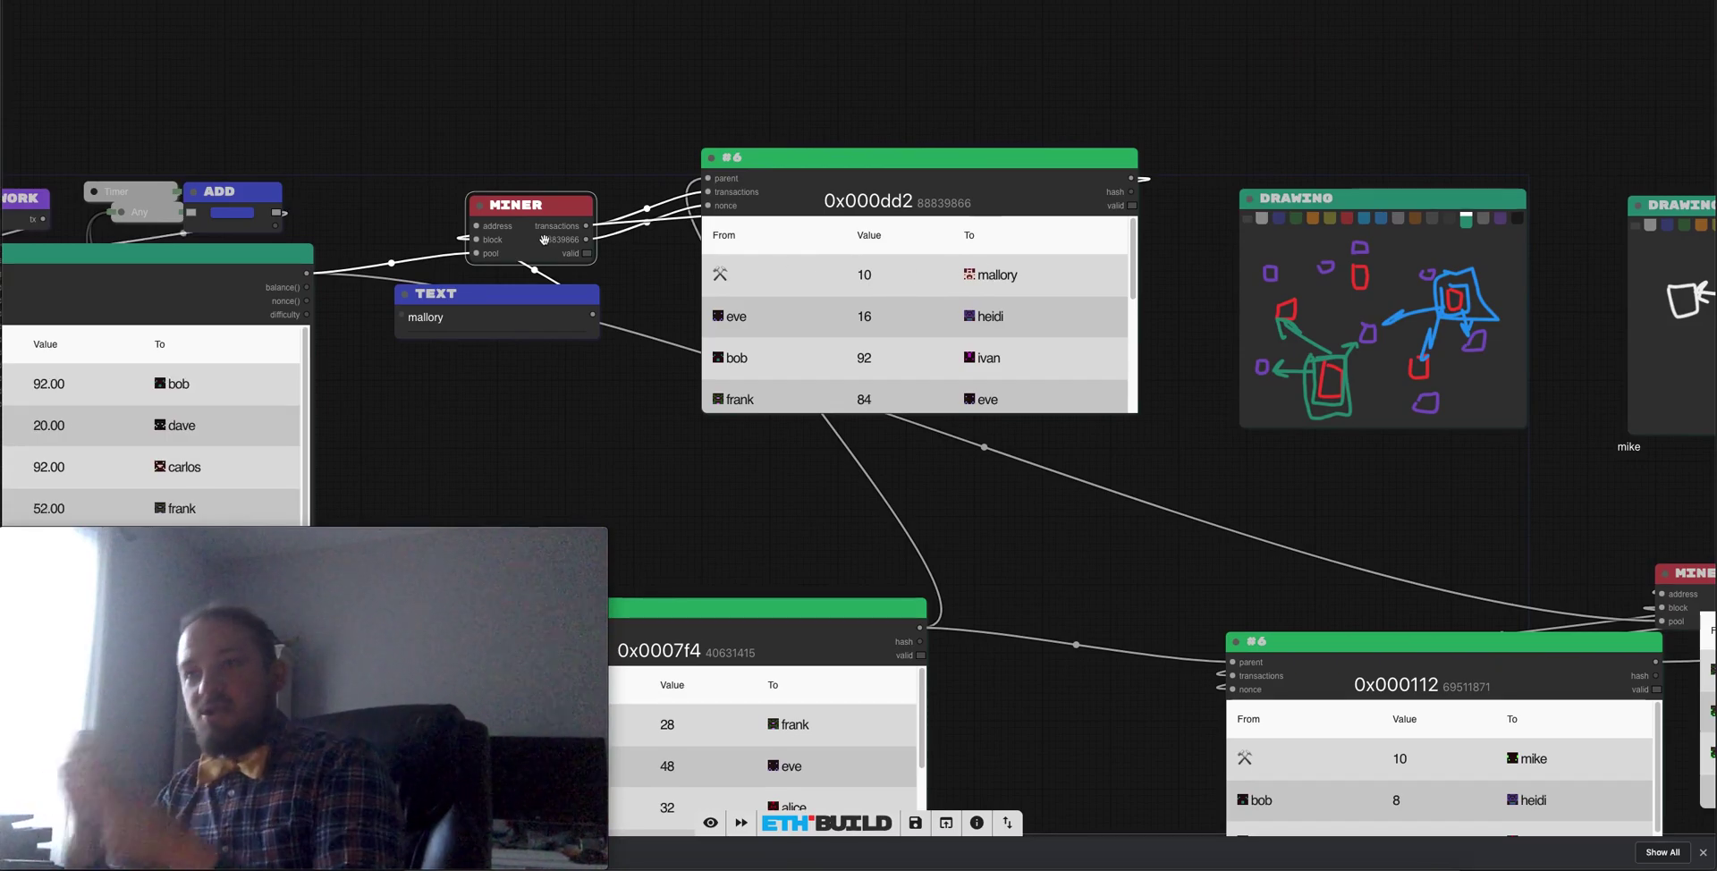
click(863, 200)
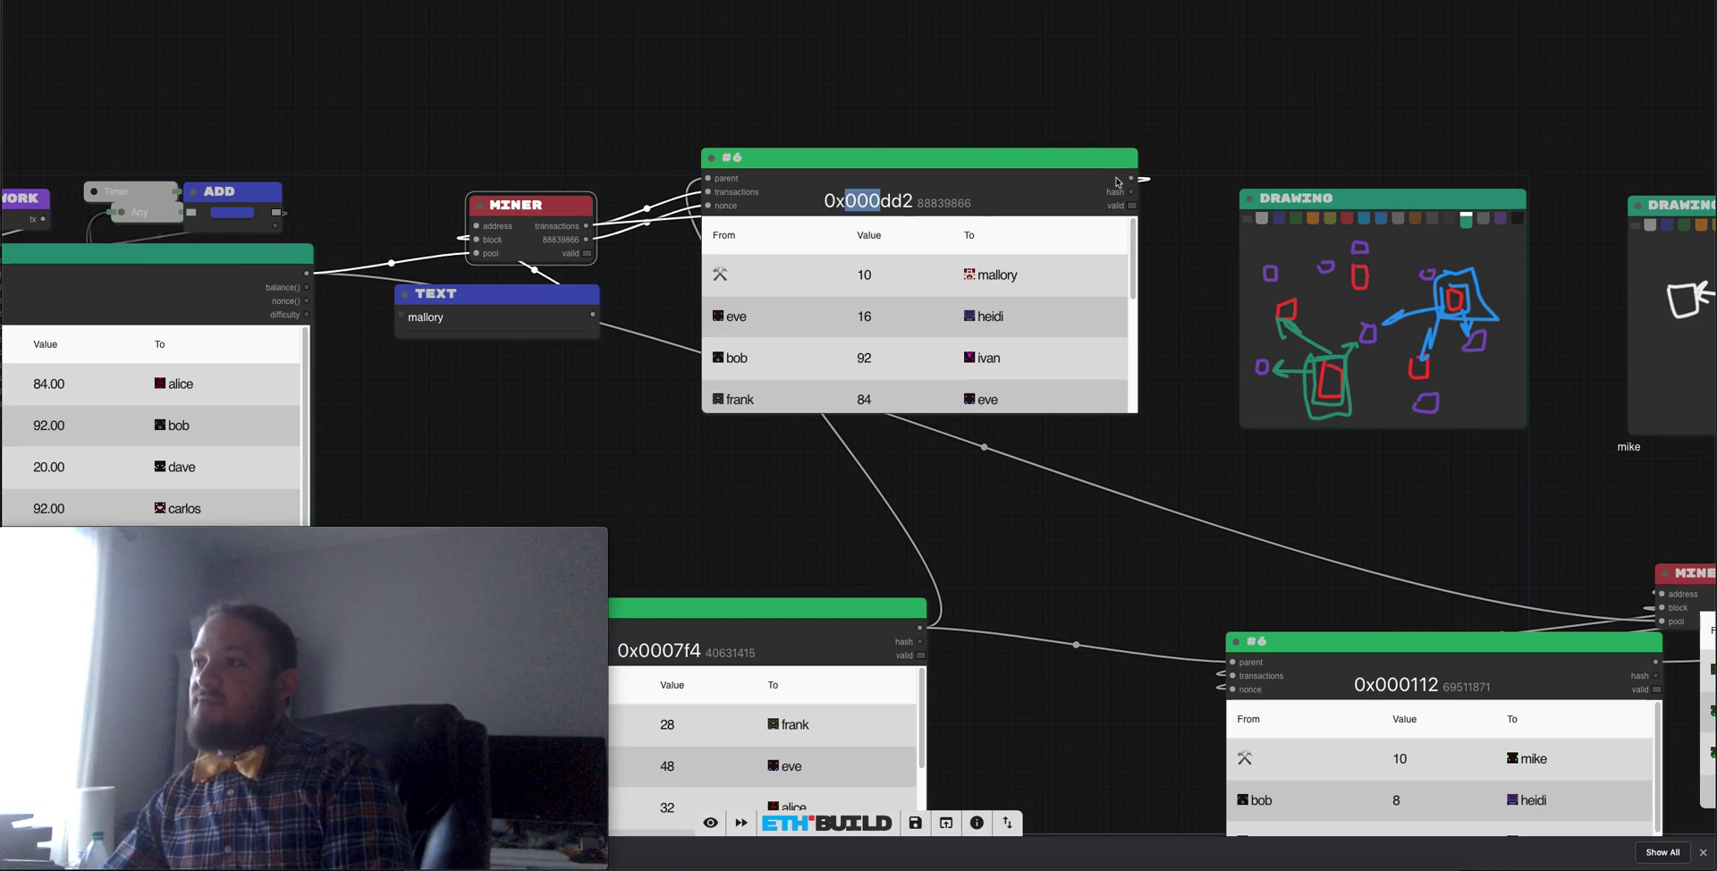
Show the full hash of the first Miner's block #6 in a String node, and delete that node.
drag(1129, 185, 987, 36)
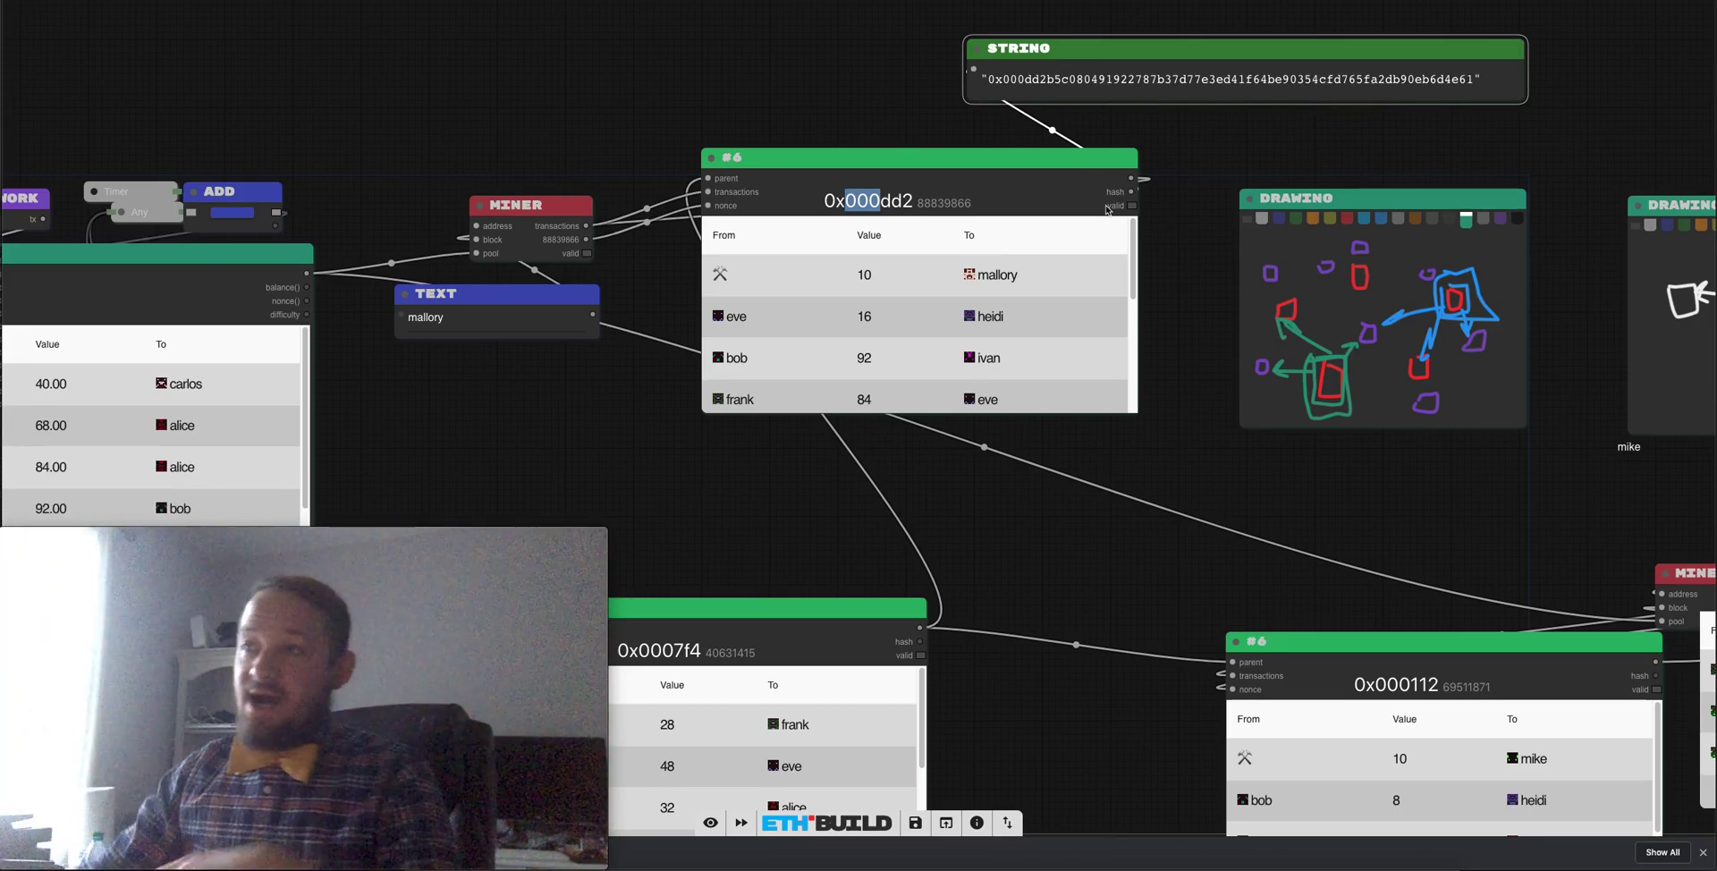
drag(1001, 567, 587, 660)
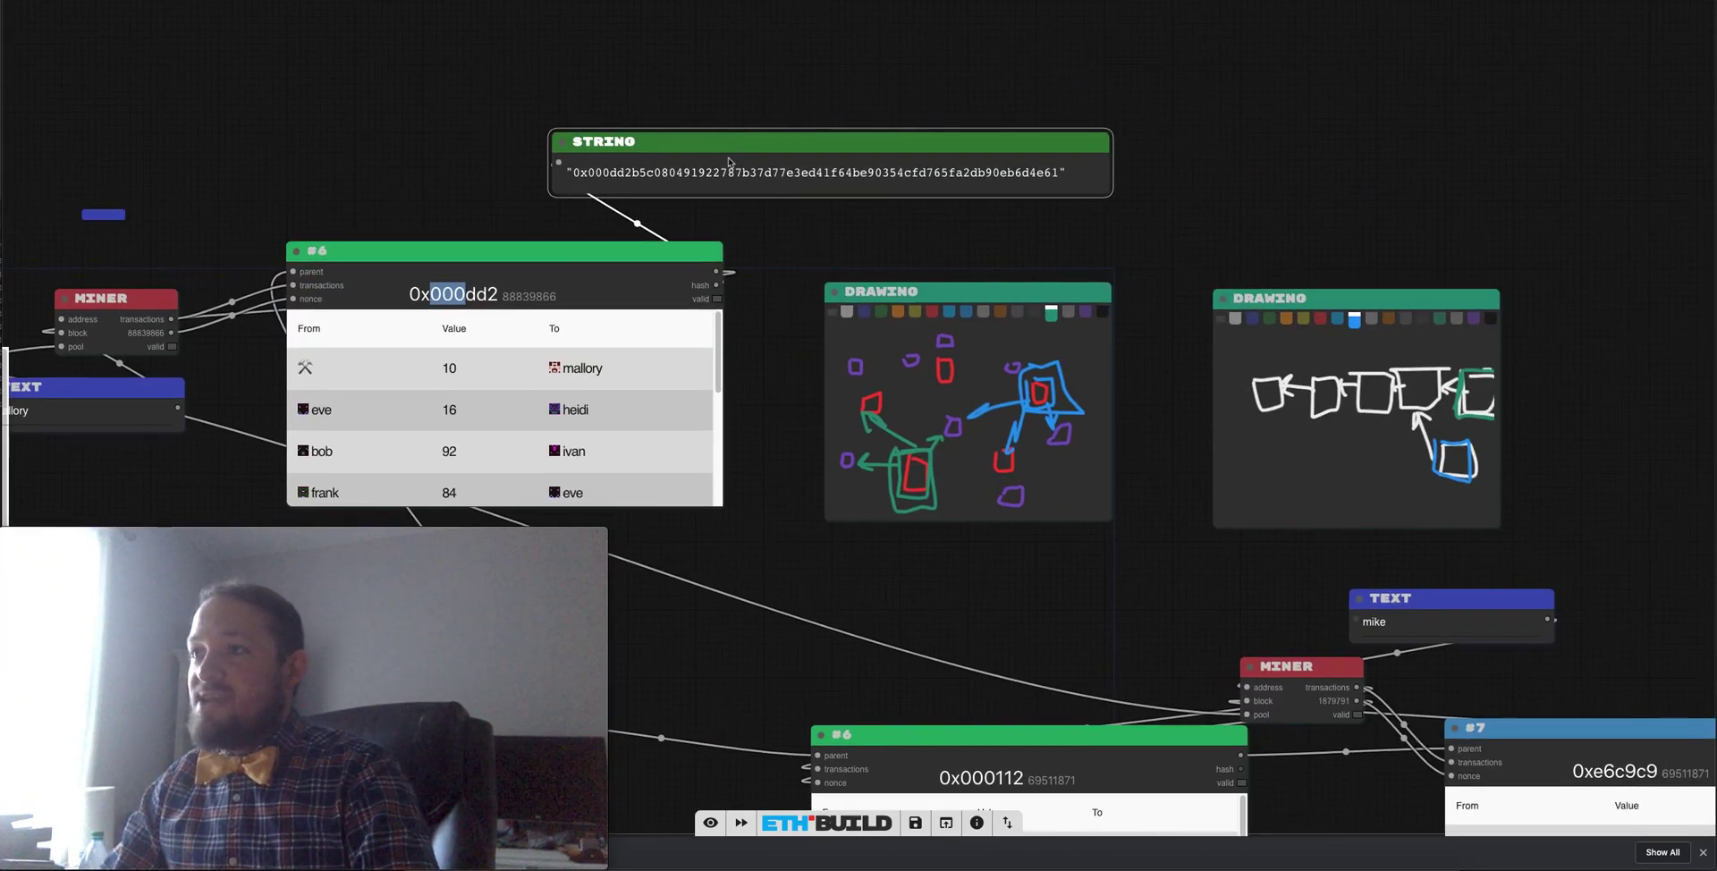
drag(674, 133, 629, 116)
key(Delete)
double_click(703, 106)
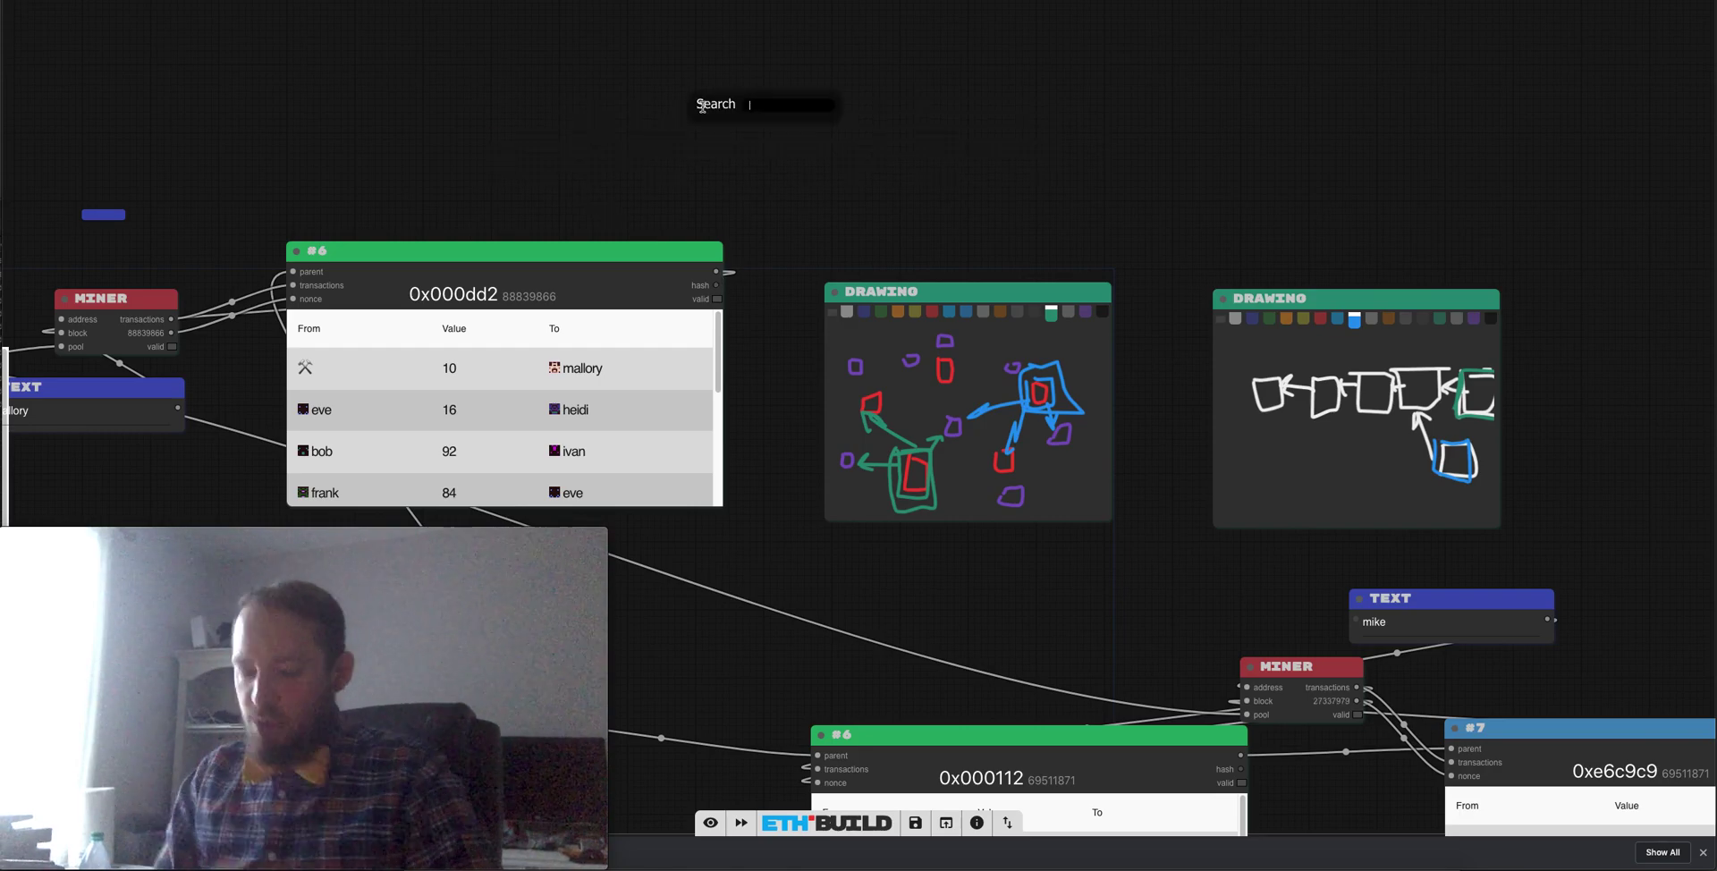
text(block)
key(Down)
key(Down)
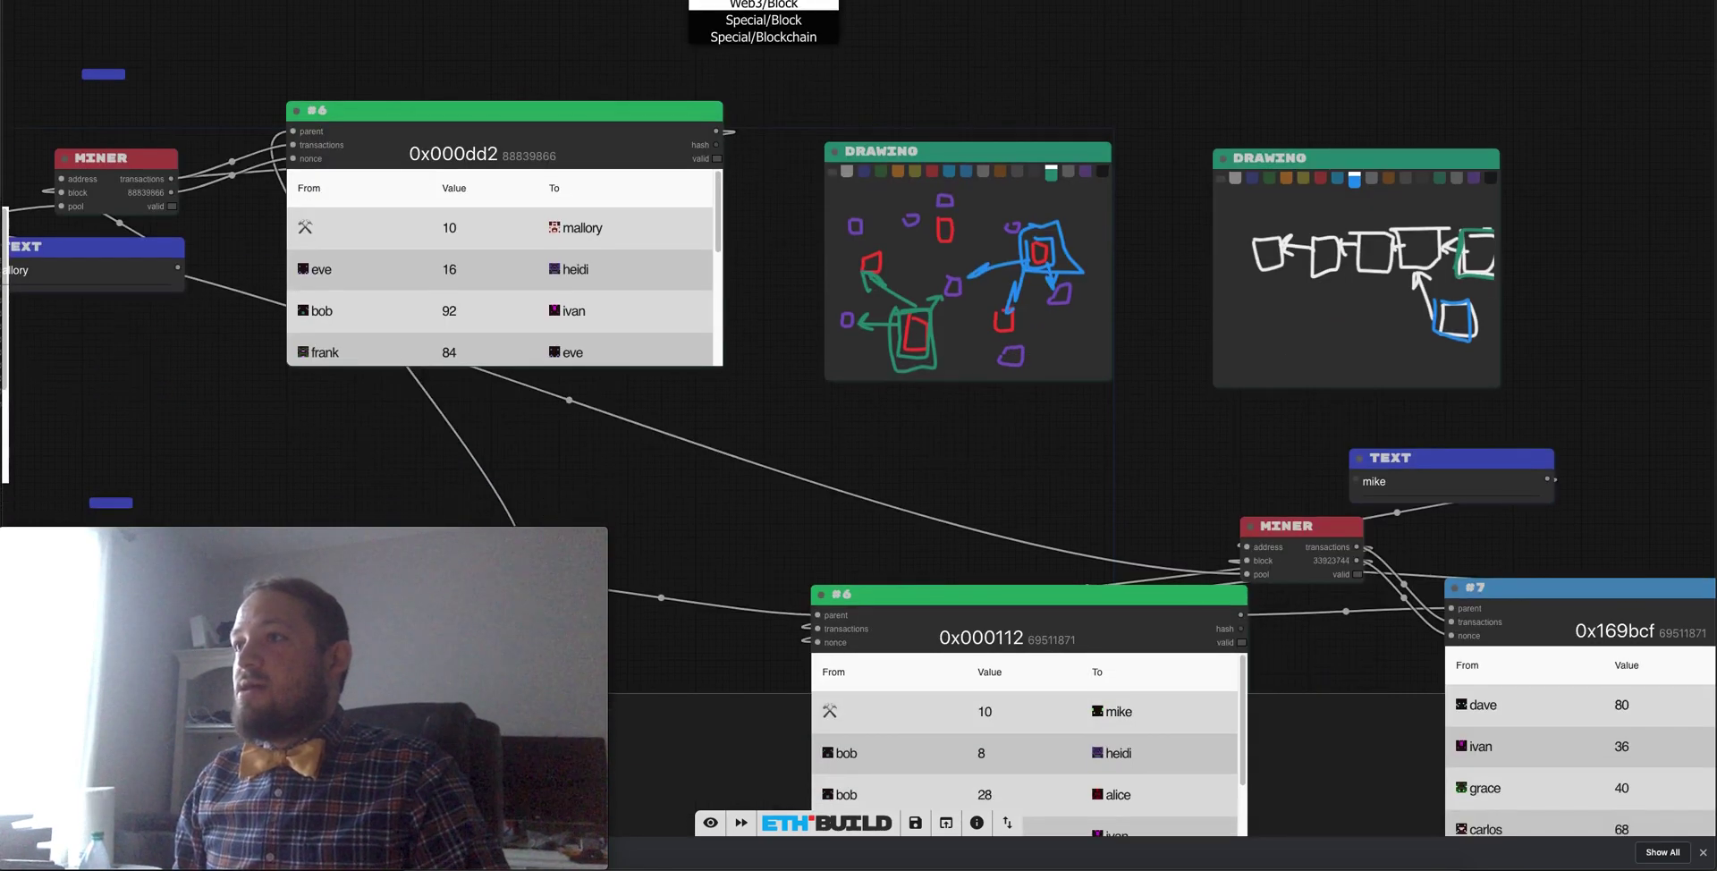
key(Return)
Add a Blockchain node in the open space above the first Miner's block #6.
double_click(703, 106)
text(bloc)
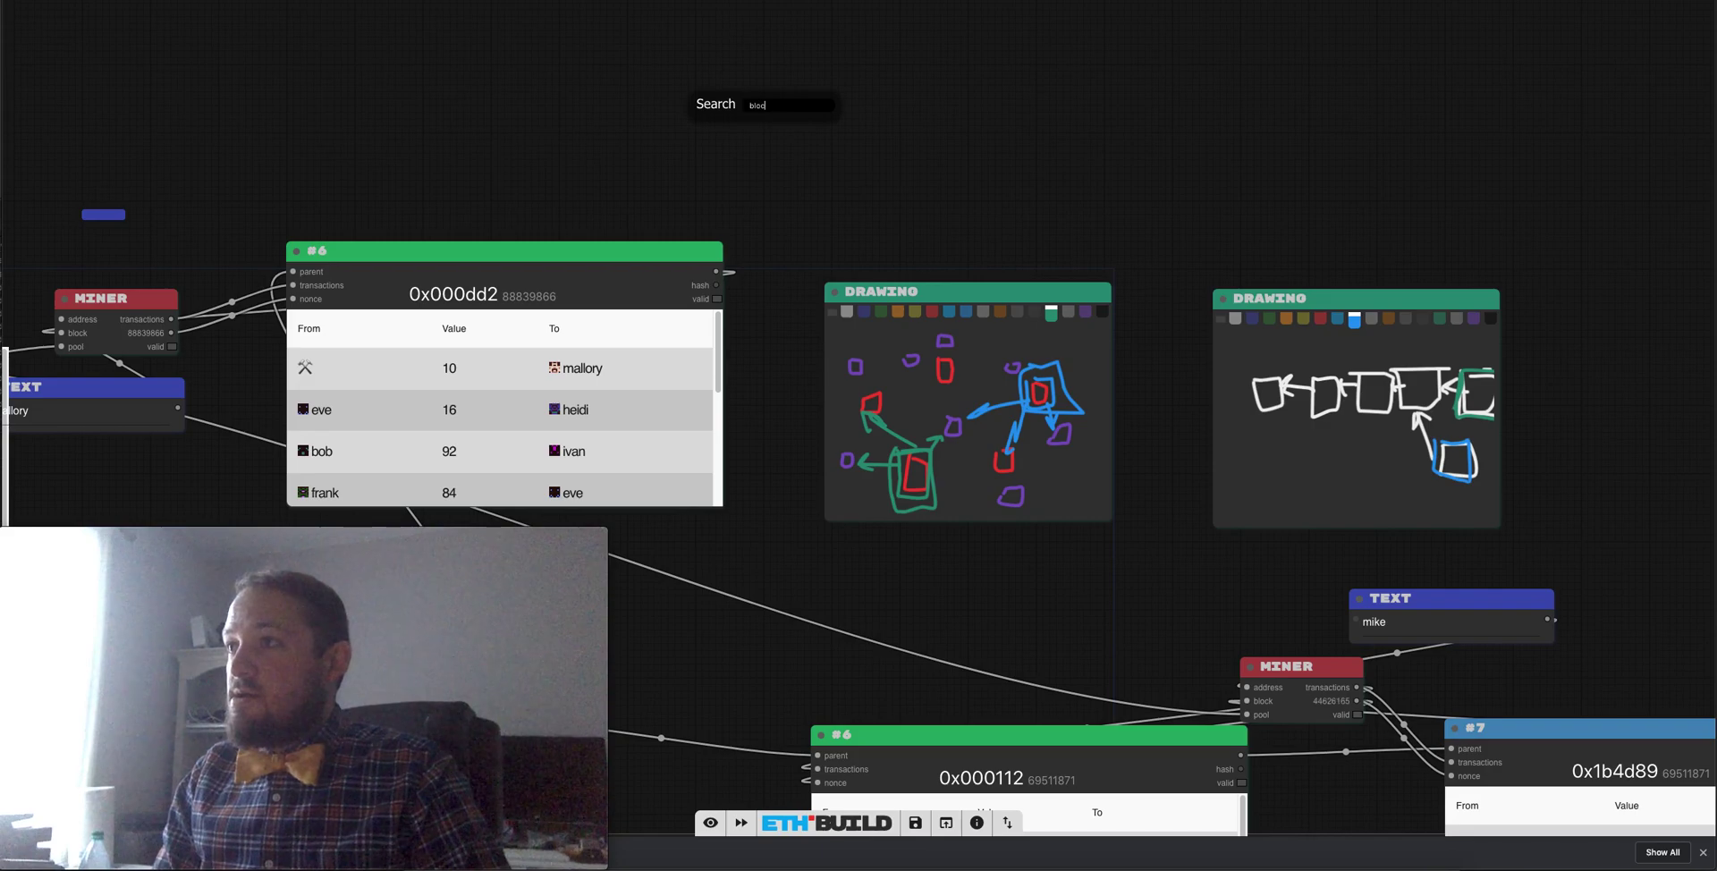
text(k)
key(Down)
key(Down)
key(Down)
key(Down)
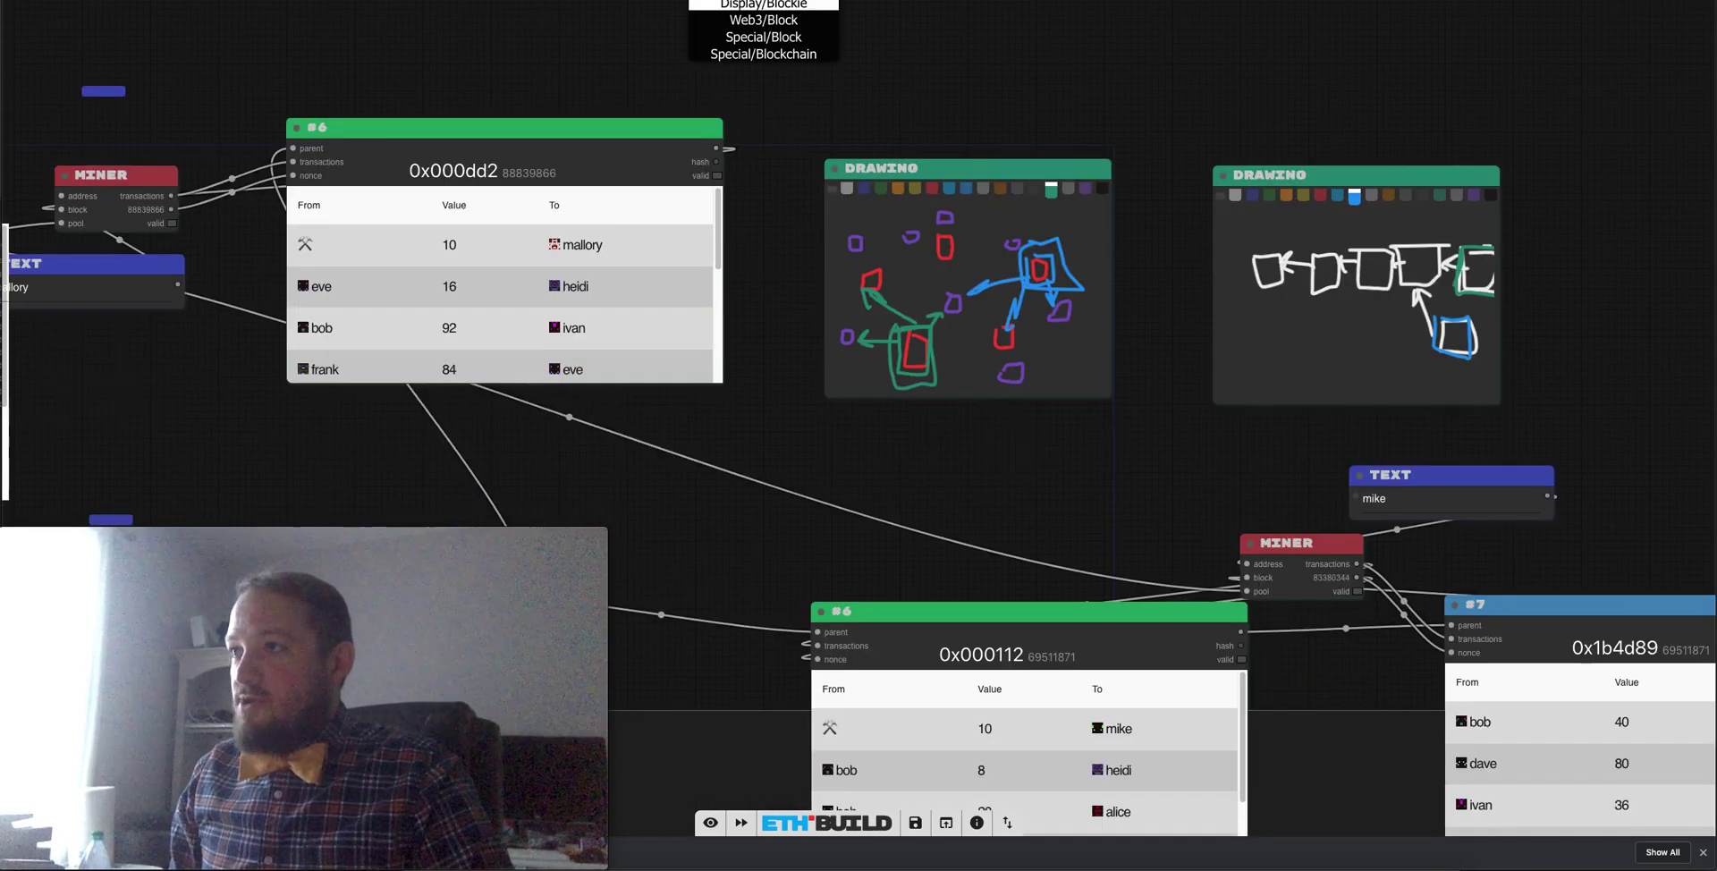
key(Return)
drag(784, 256, 778, 121)
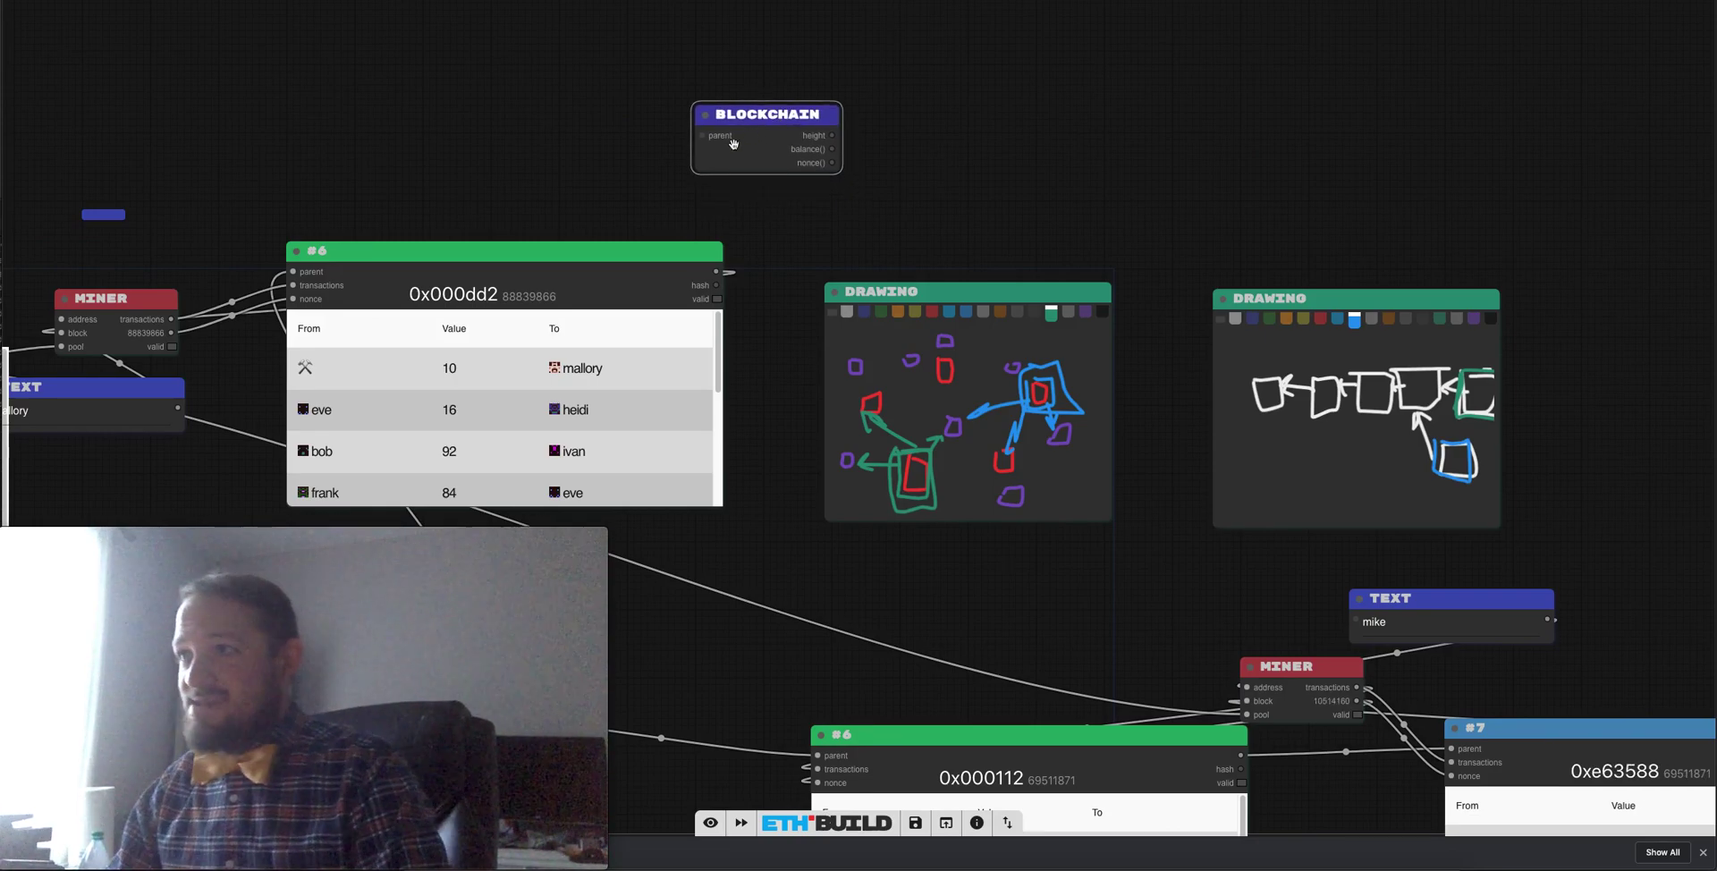
Wire the first Miner's block #6 to the Blockchain node's parent input and show the height in a Number node.
drag(716, 271, 702, 135)
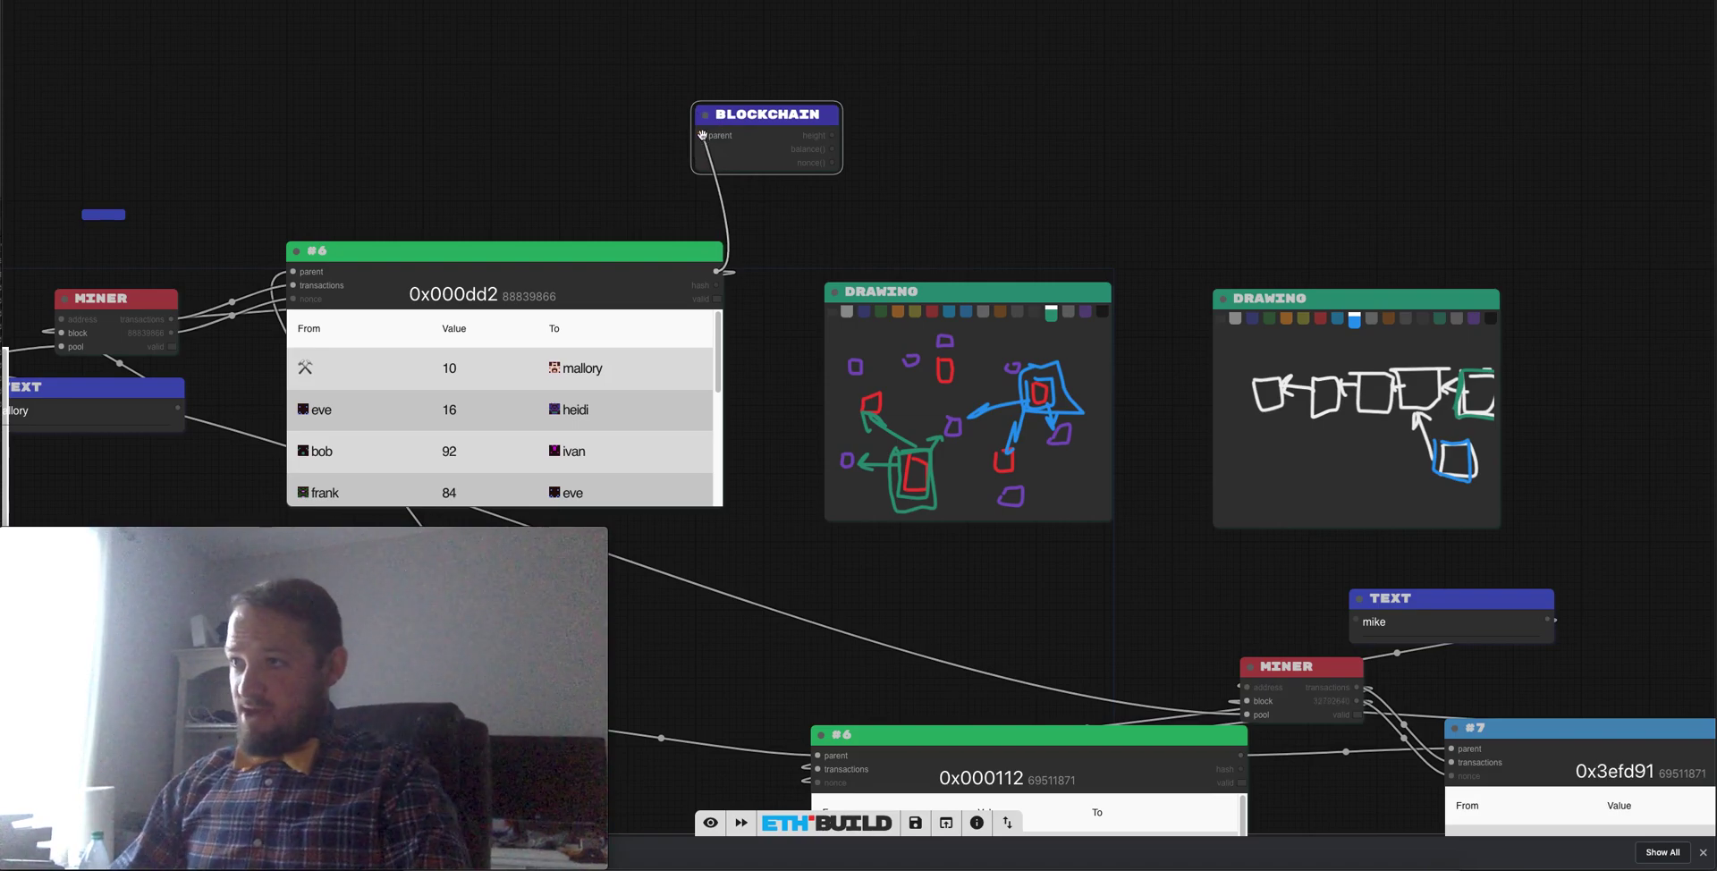
drag(792, 60, 929, 151)
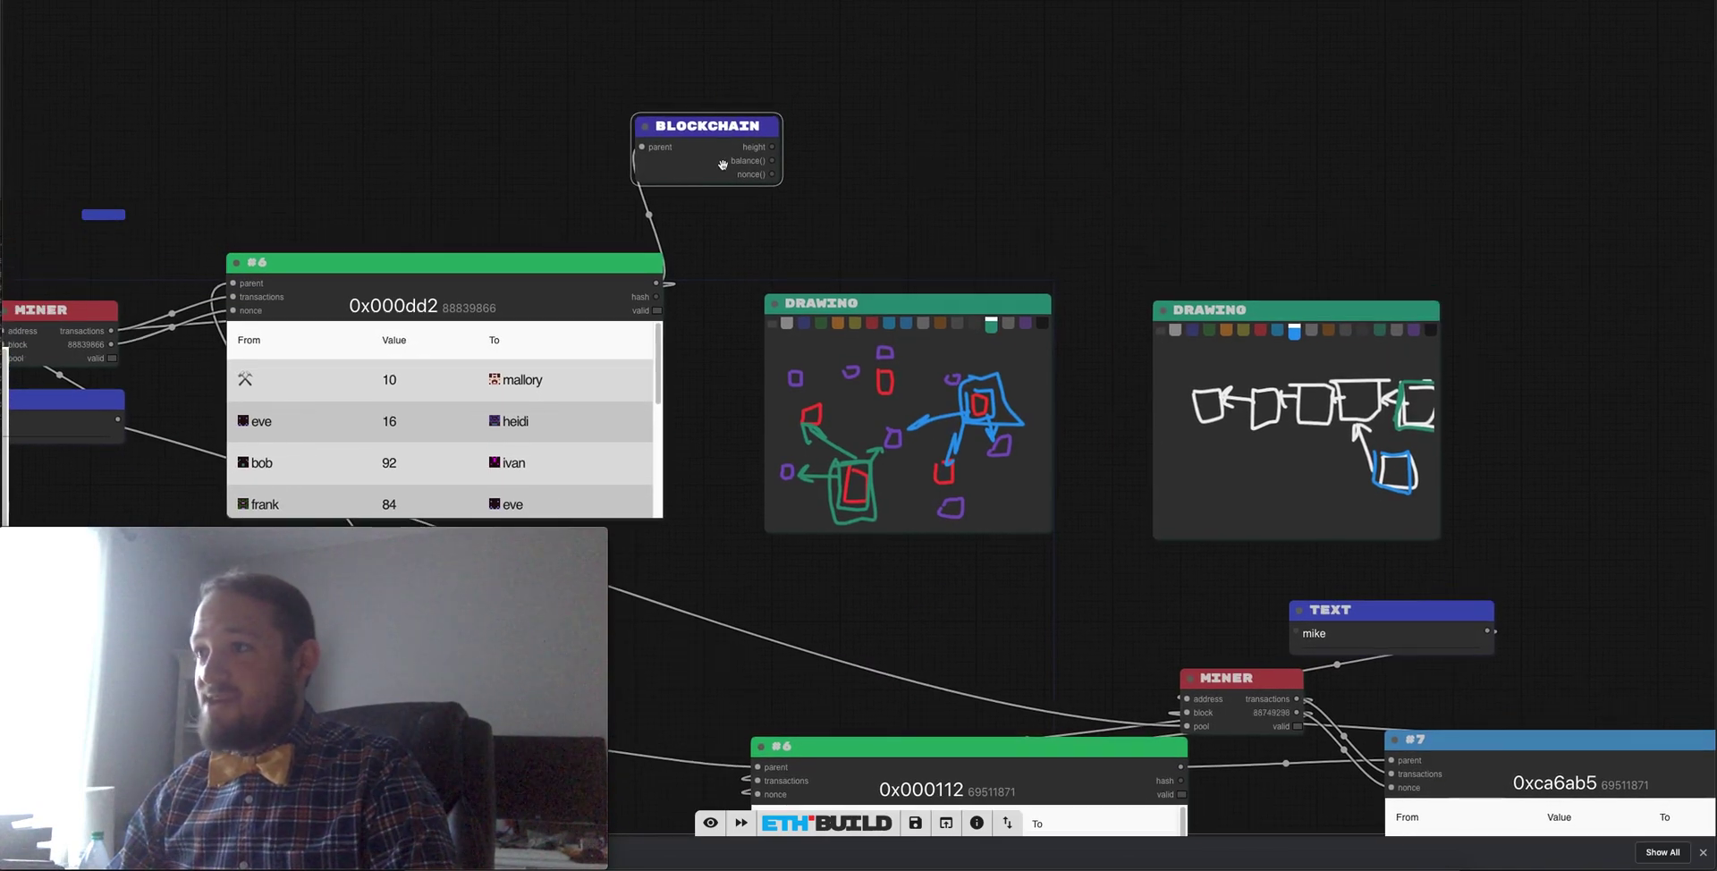
drag(772, 146, 858, 79)
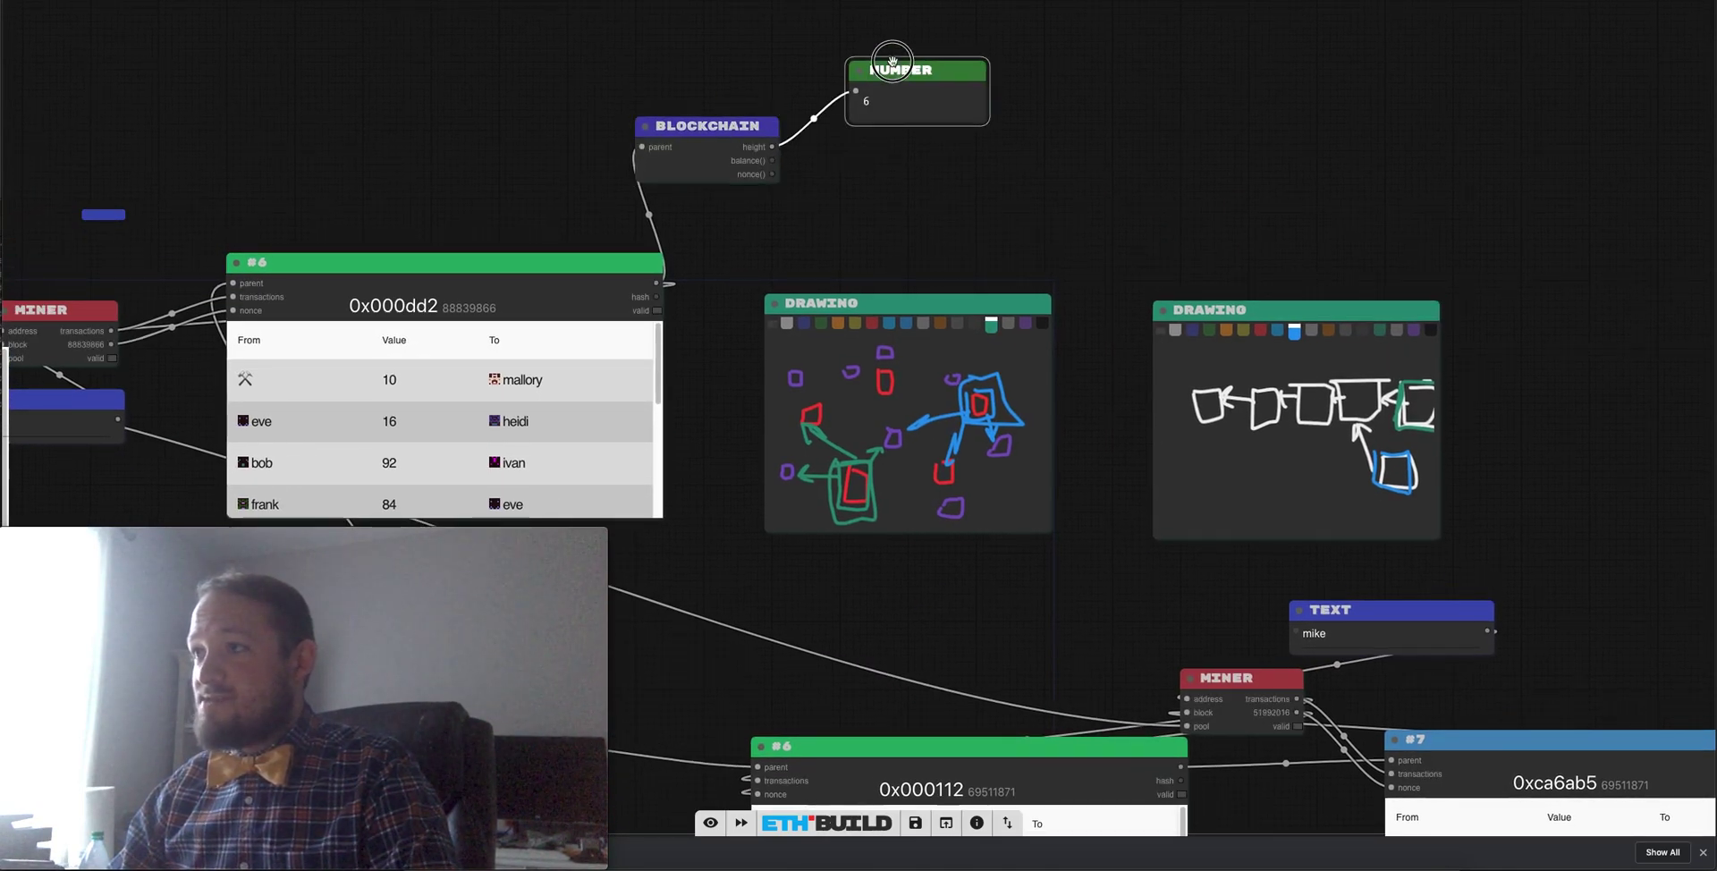
Attach a Balance() node to the Blockchain node's balance output and set its address through a Text node naming a block #6 recipient.
drag(732, 122, 1111, 174)
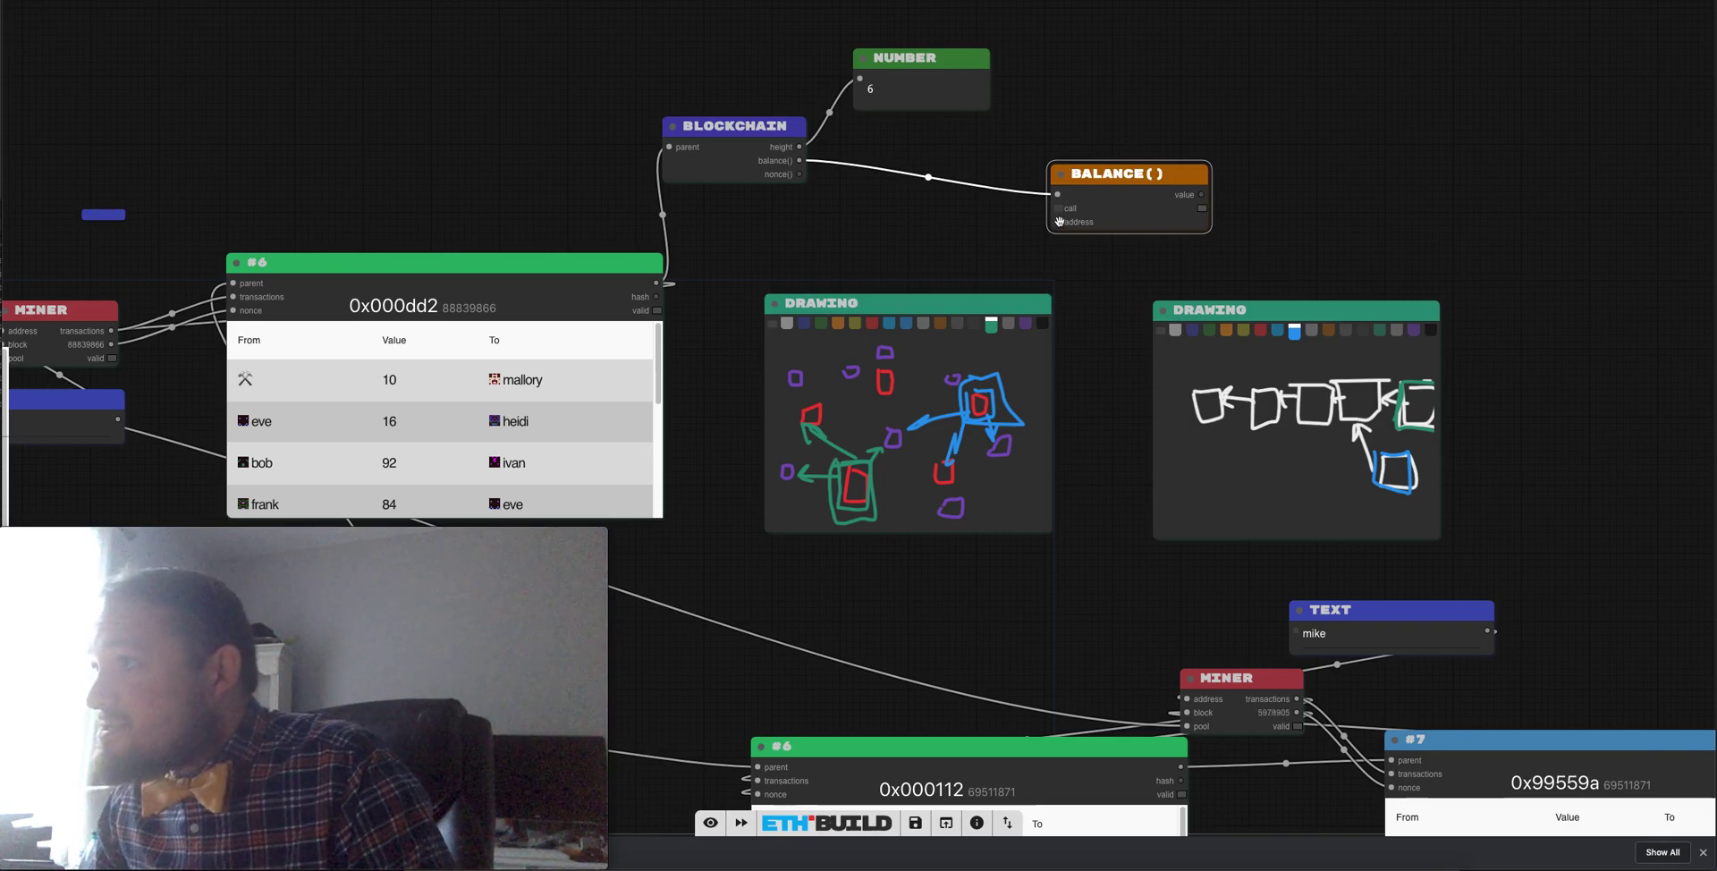
drag(1058, 222, 998, 228)
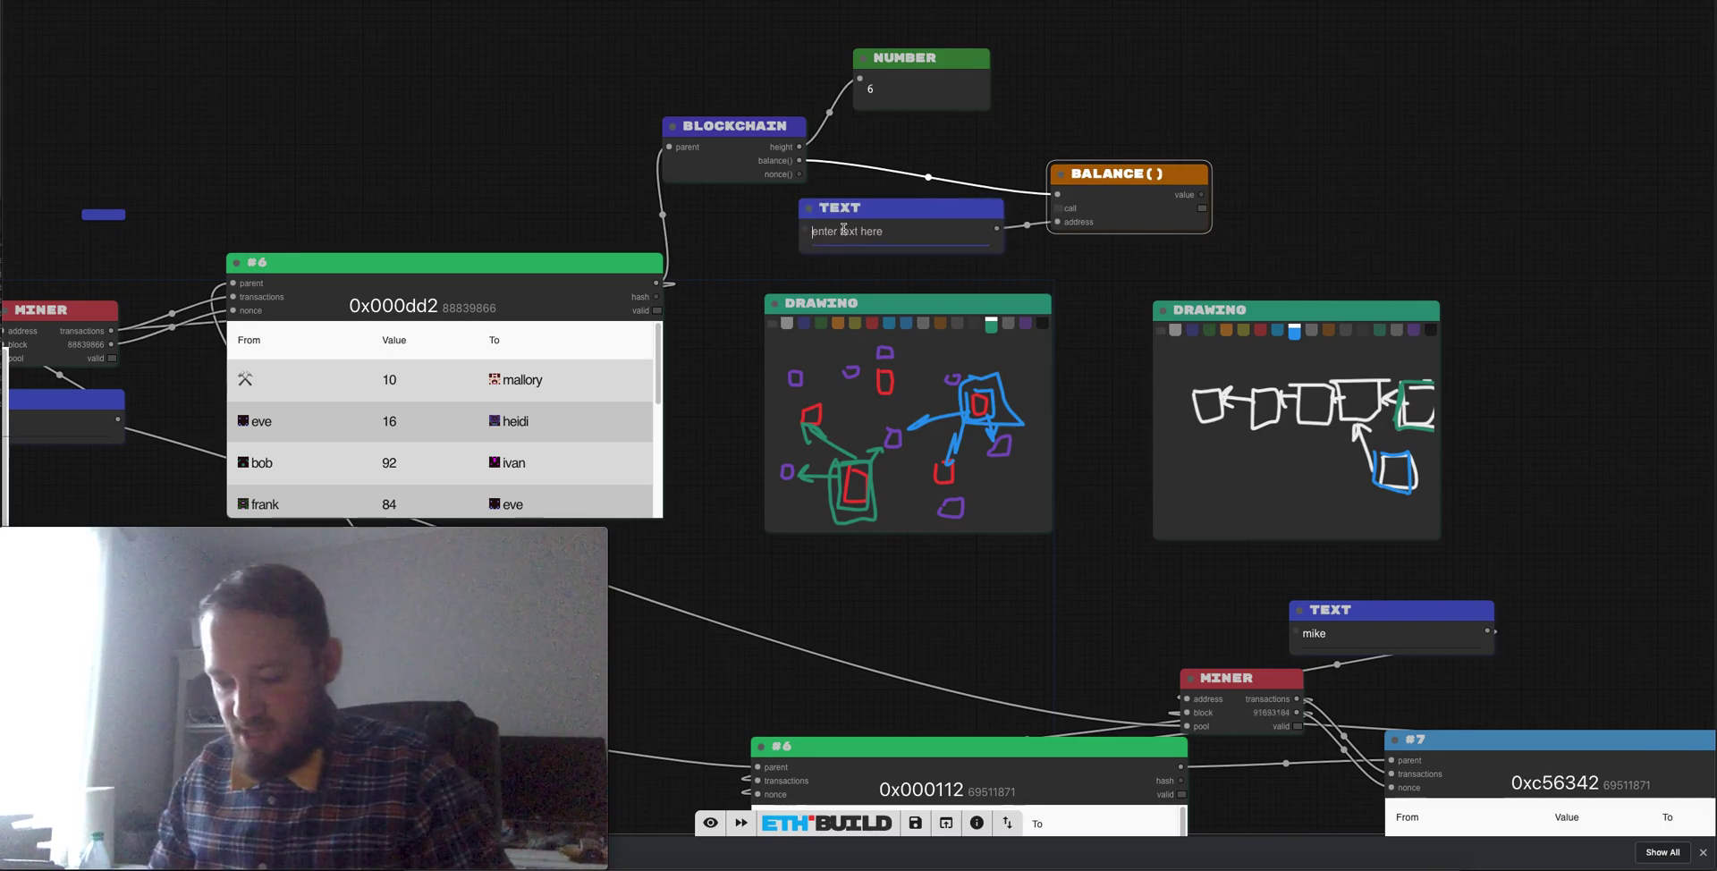
text(ivan)
Wire a Button to the Balance() call, show the returned value in a Number node, and highlight that recipient in block #6.
drag(1058, 208, 1073, 208)
click(959, 226)
drag(957, 202, 955, 154)
double_click(1202, 194)
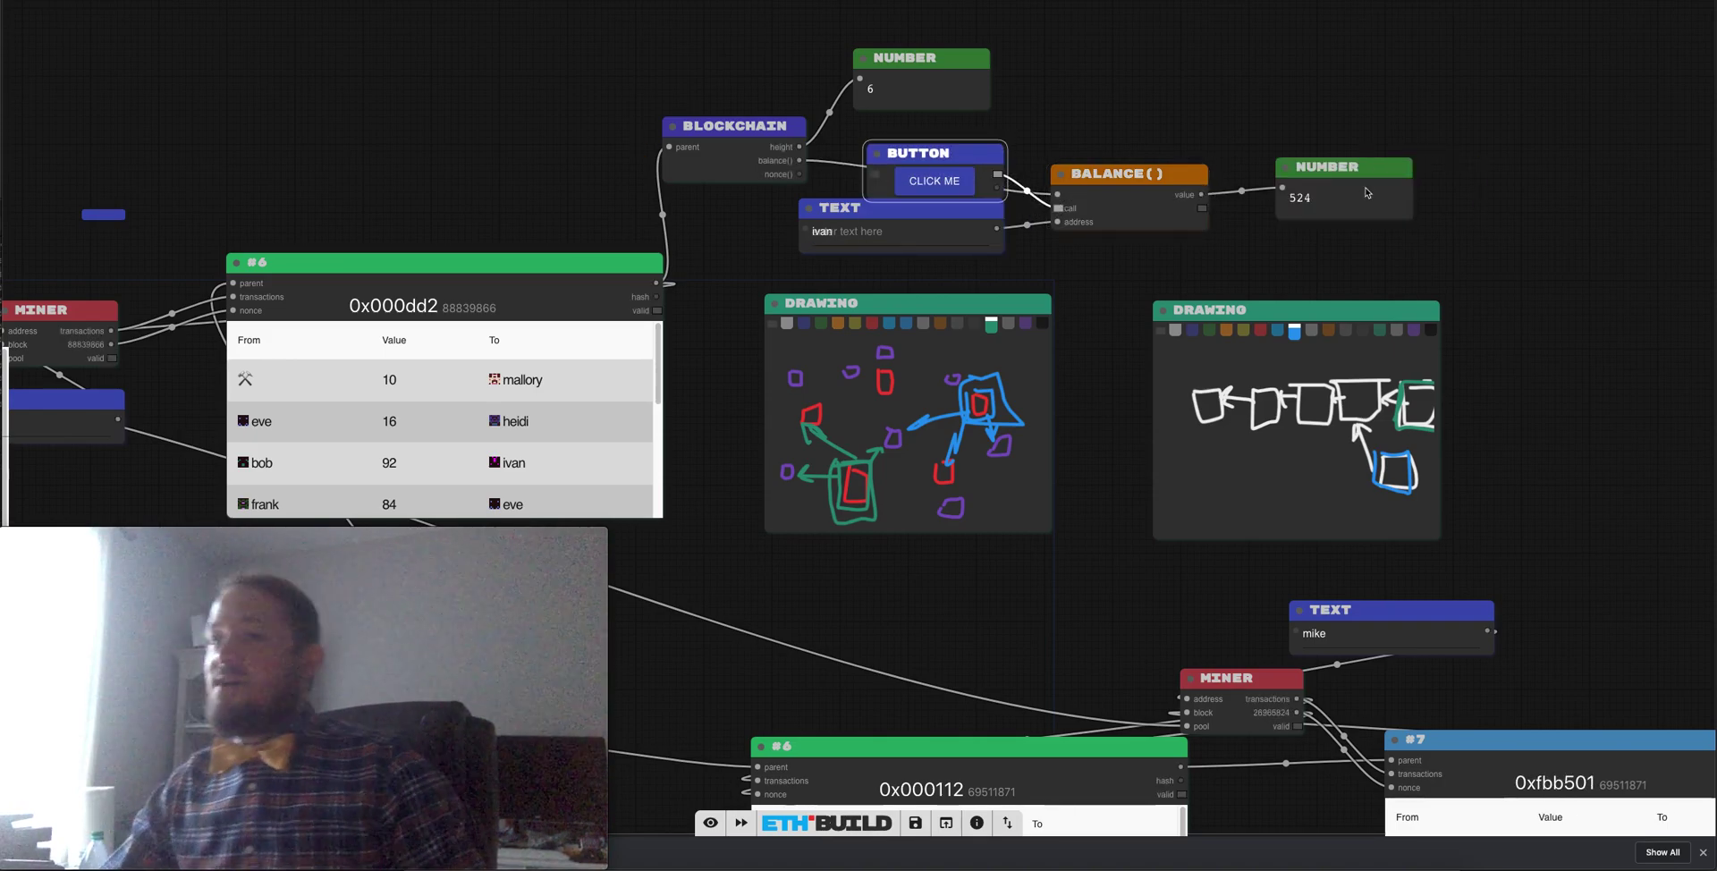
double_click(514, 463)
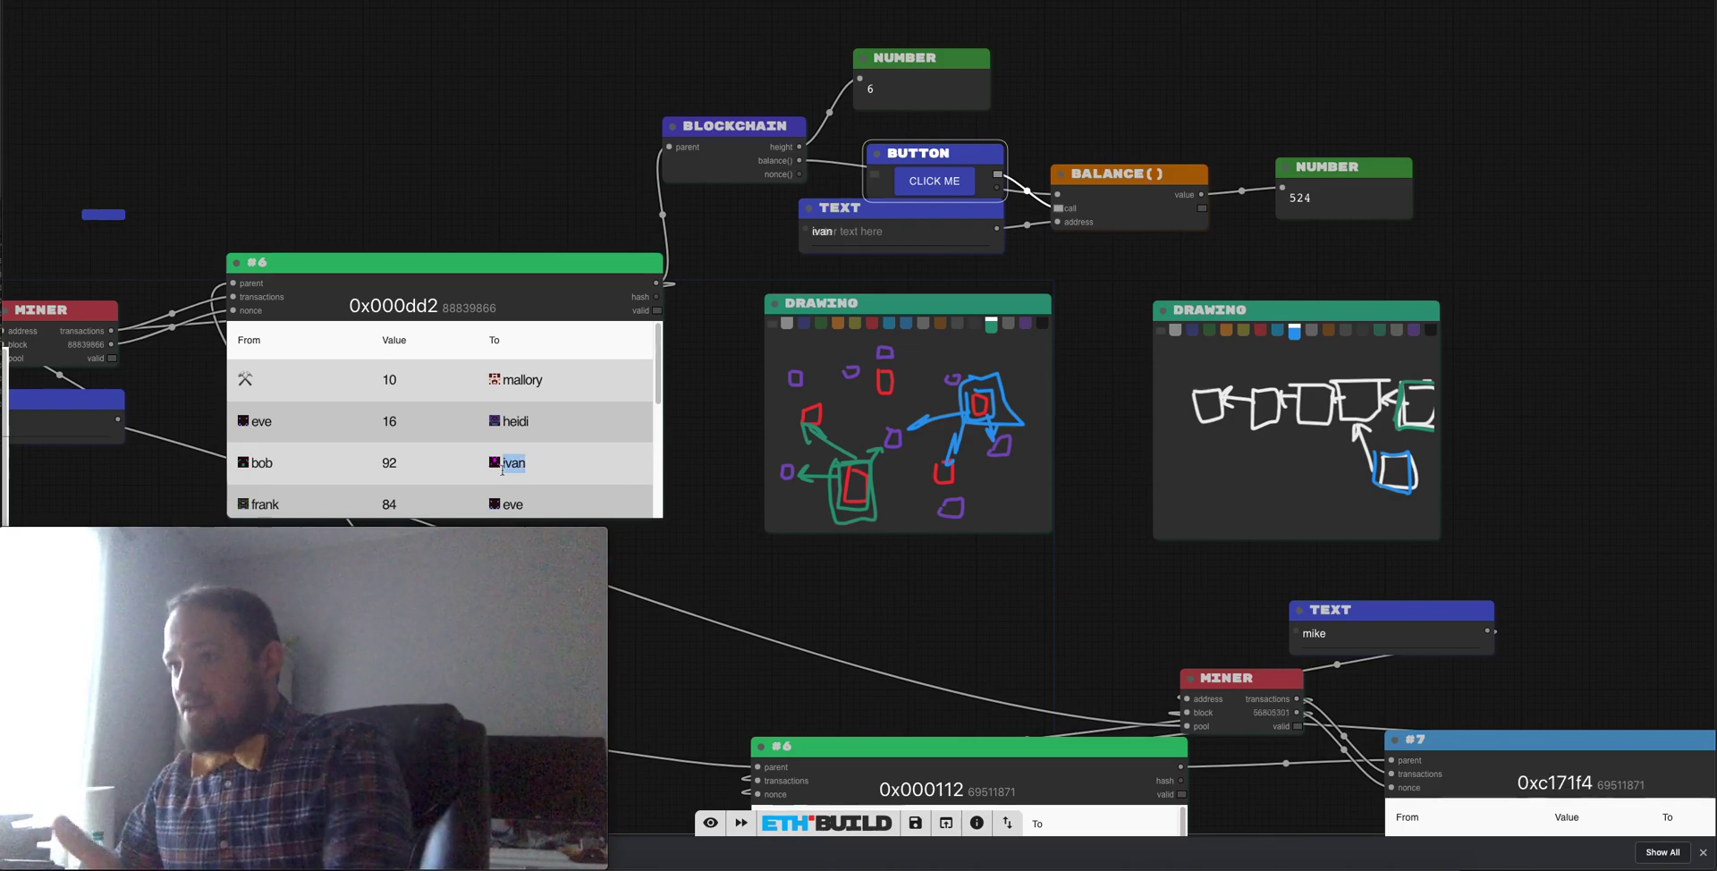
Examine the transaction pool, the first Miner's branch and the shared block #5 with its collapsed ancestors.
drag(728, 322, 898, 404)
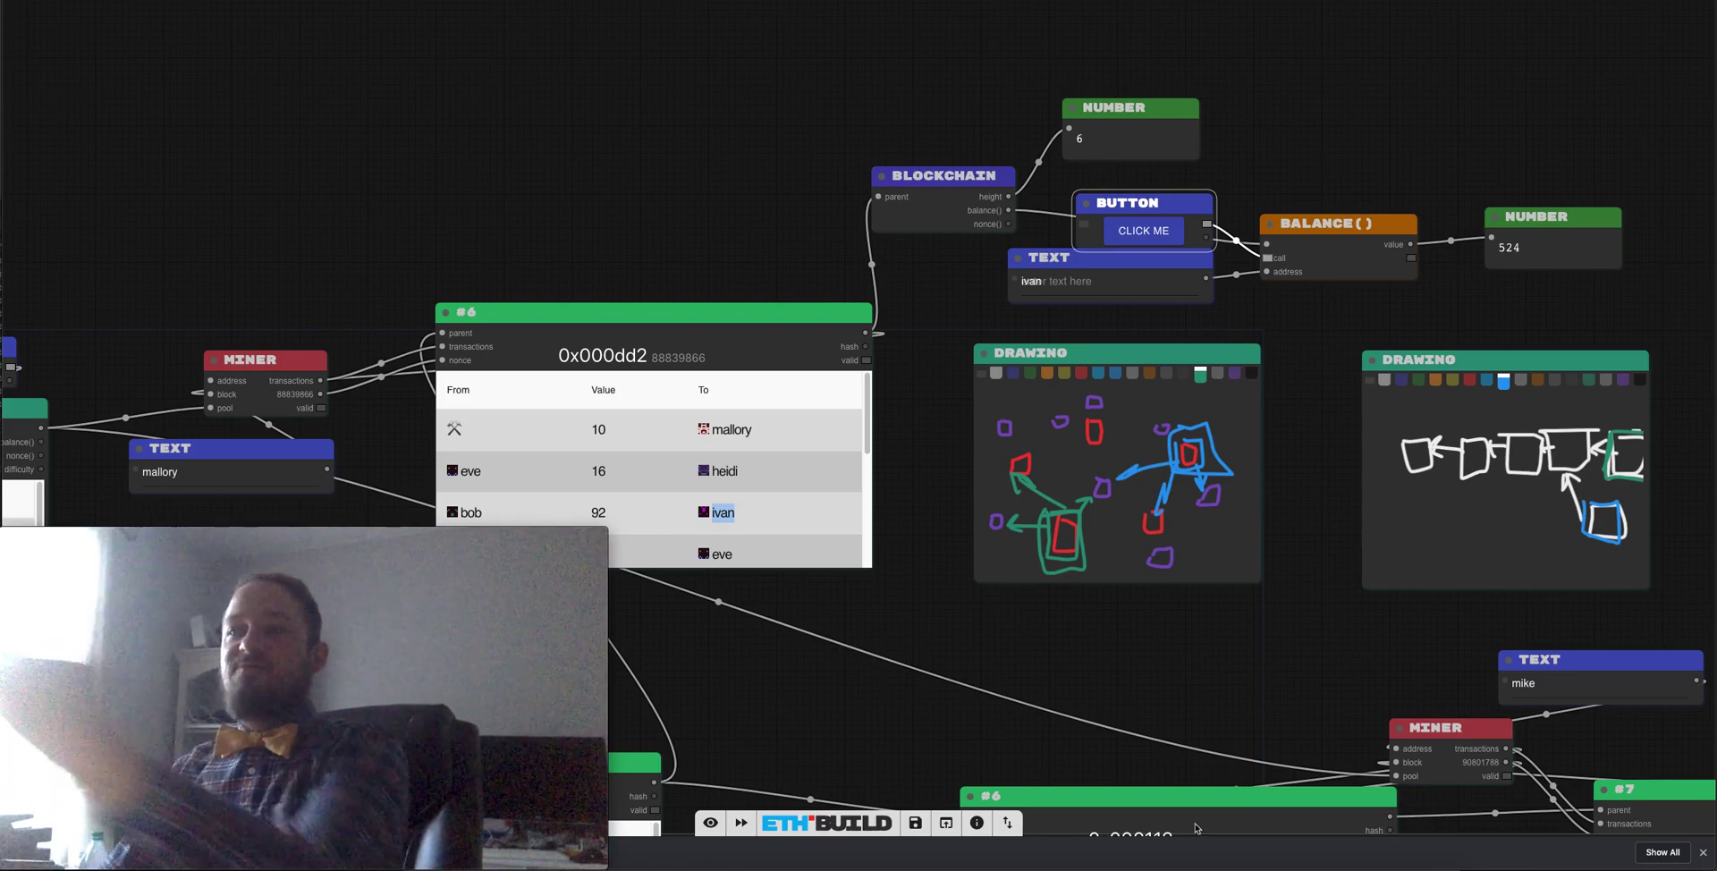
click(796, 613)
drag(796, 613, 1024, 531)
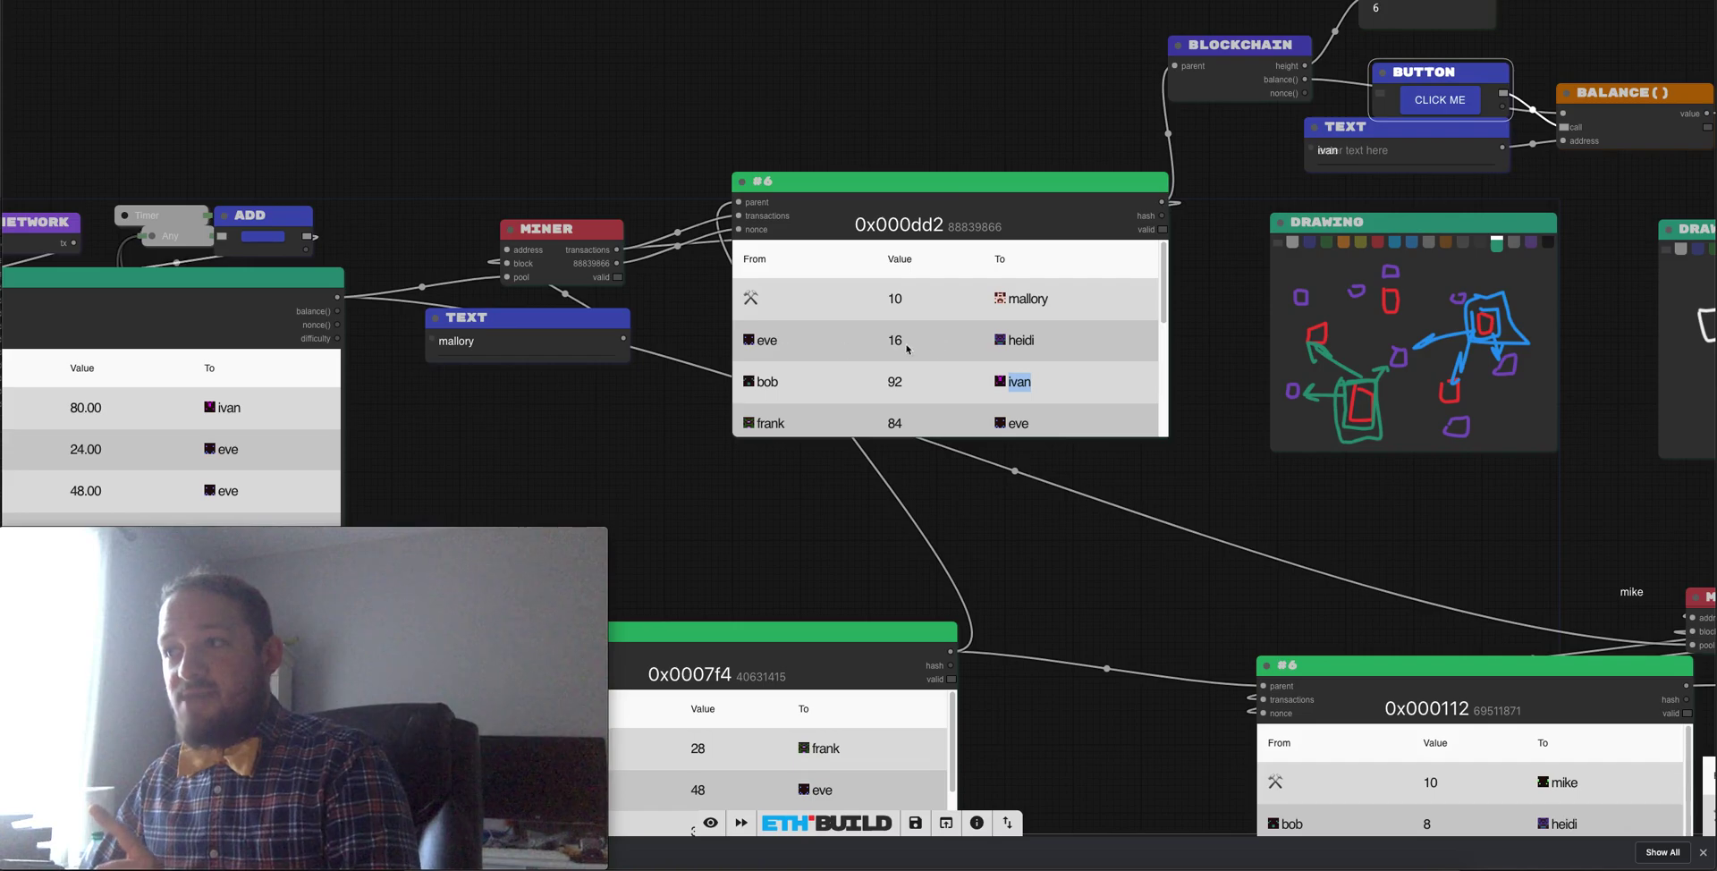
drag(1060, 550, 1275, 497)
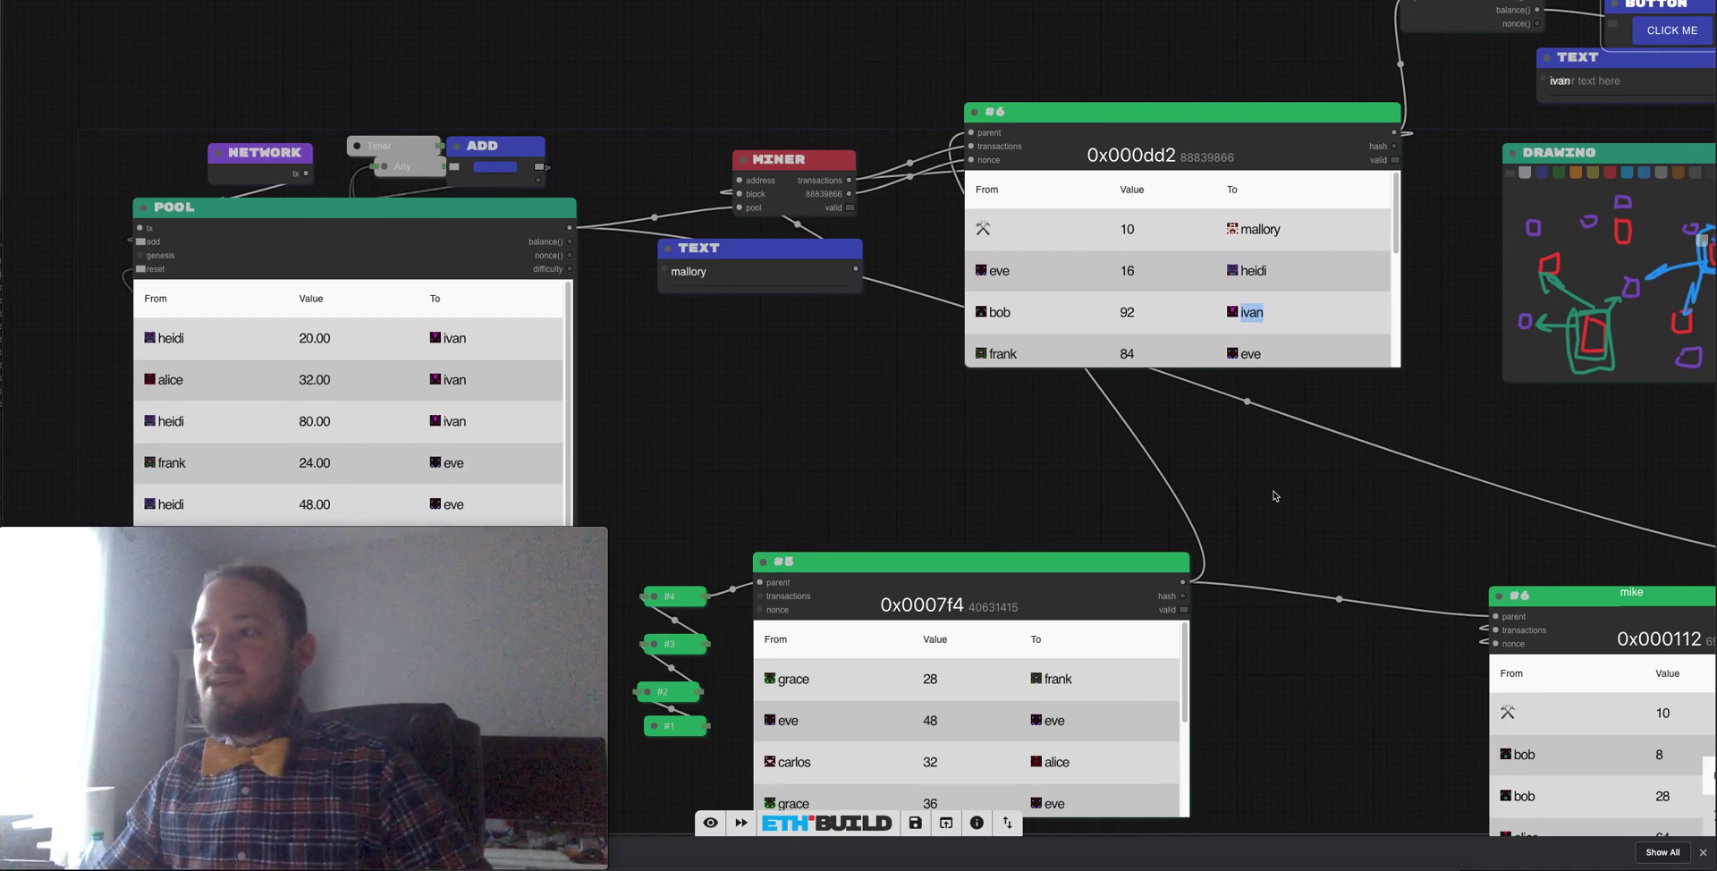
drag(1035, 422, 1053, 433)
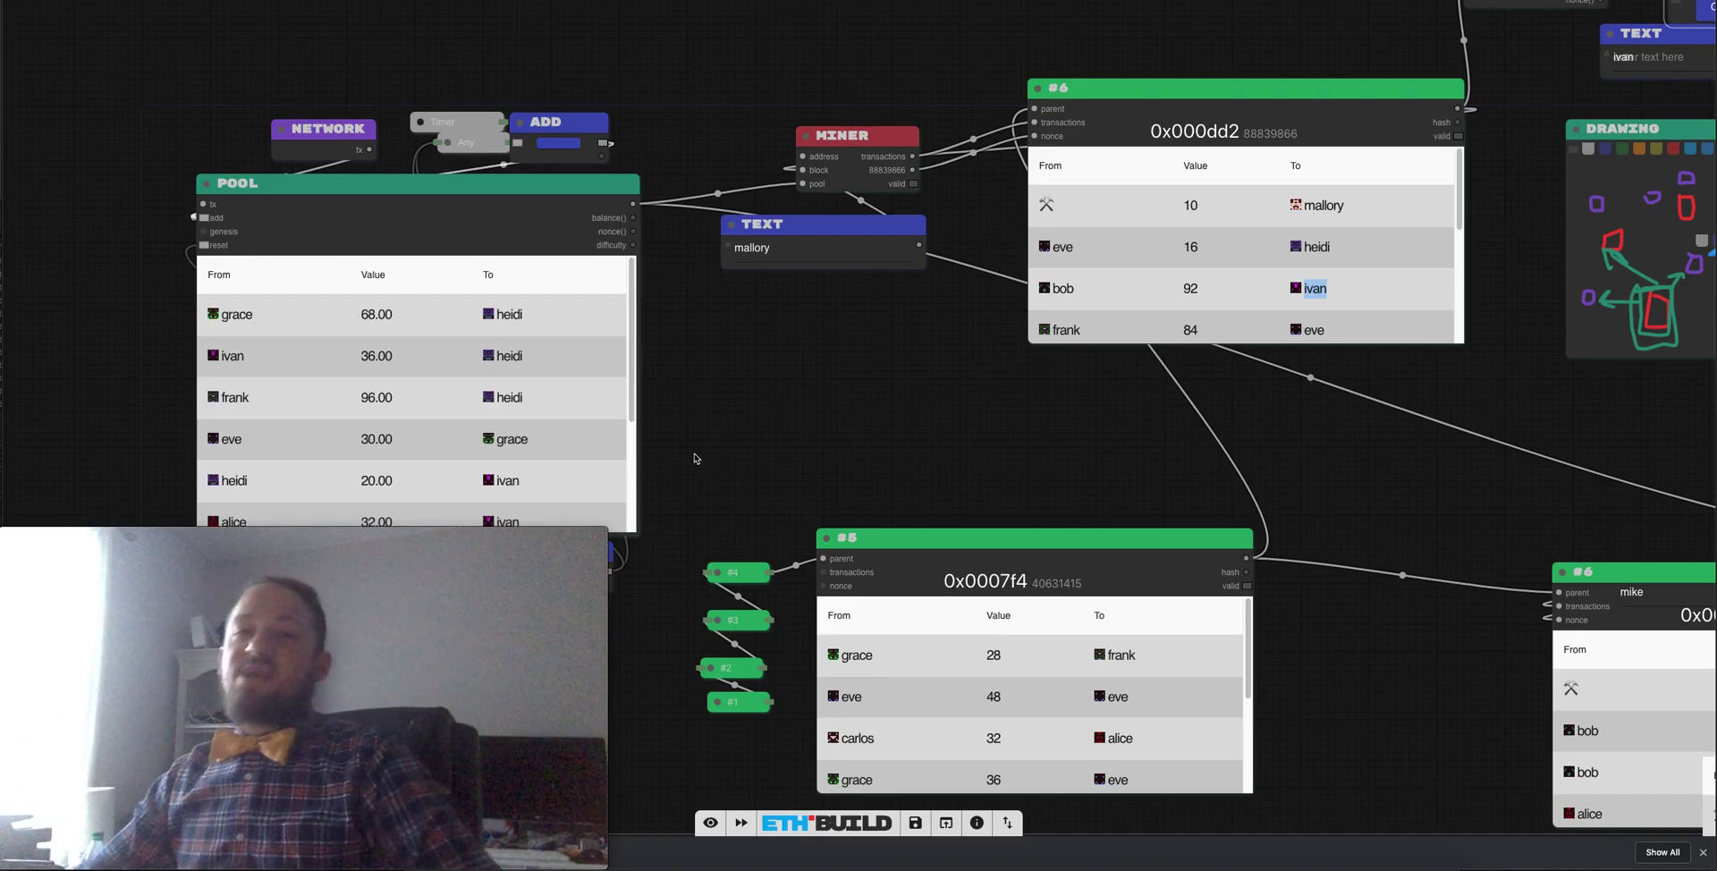
drag(736, 364, 247, 199)
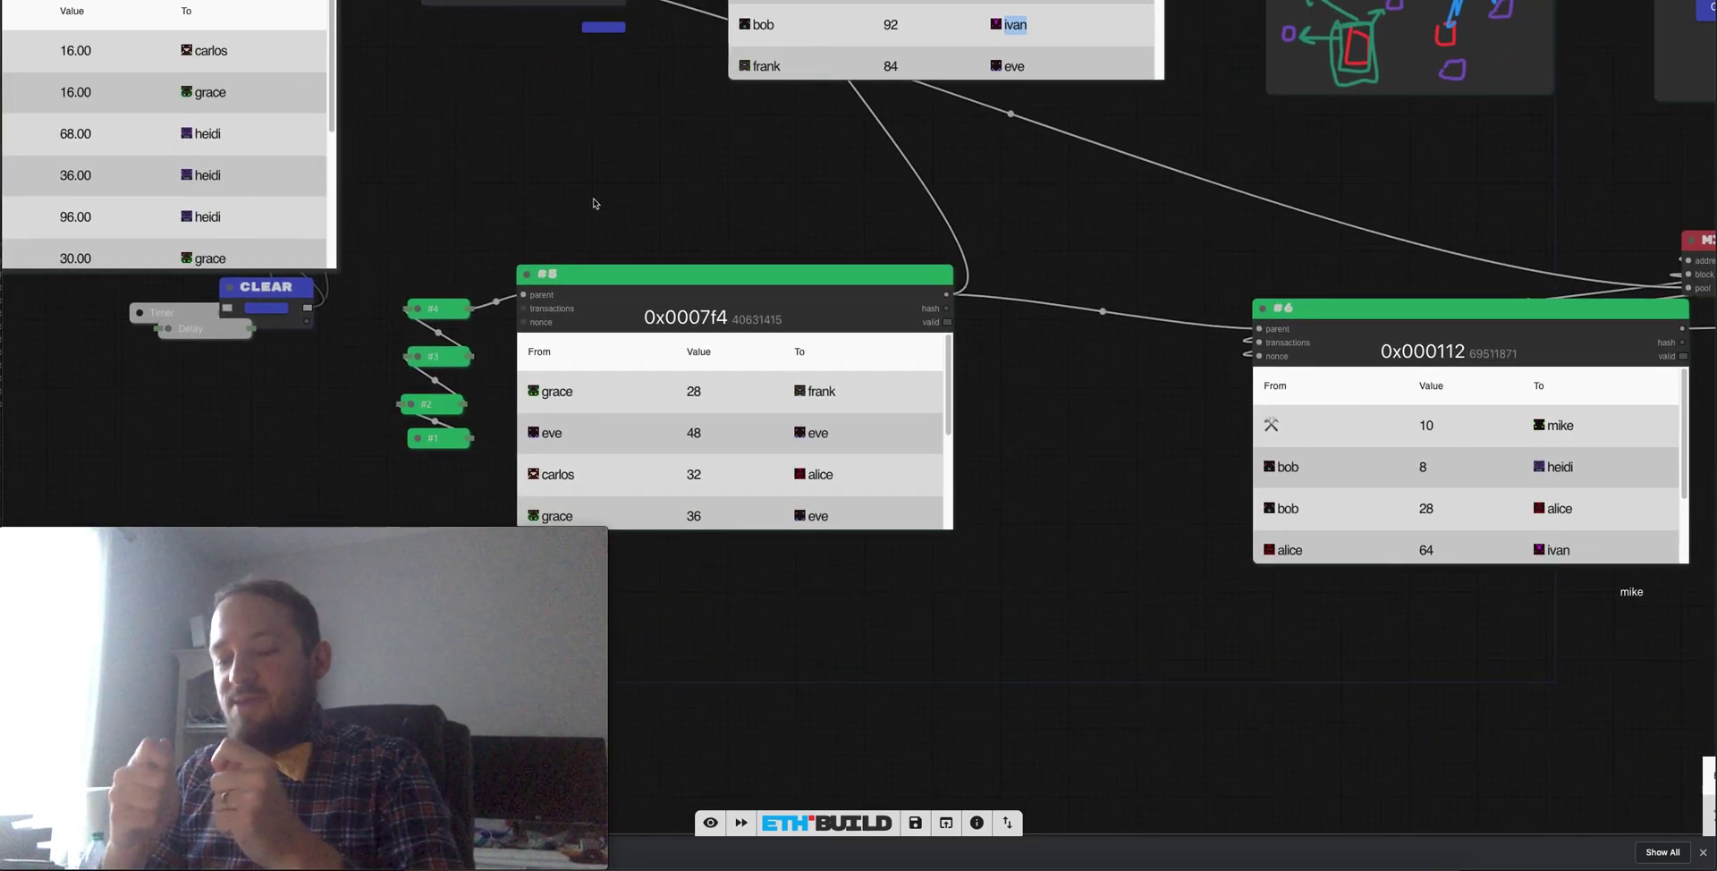
Shift block #5 slightly closer to the second Miner's block #6 and compare both branches out to block #7.
drag(605, 277, 659, 238)
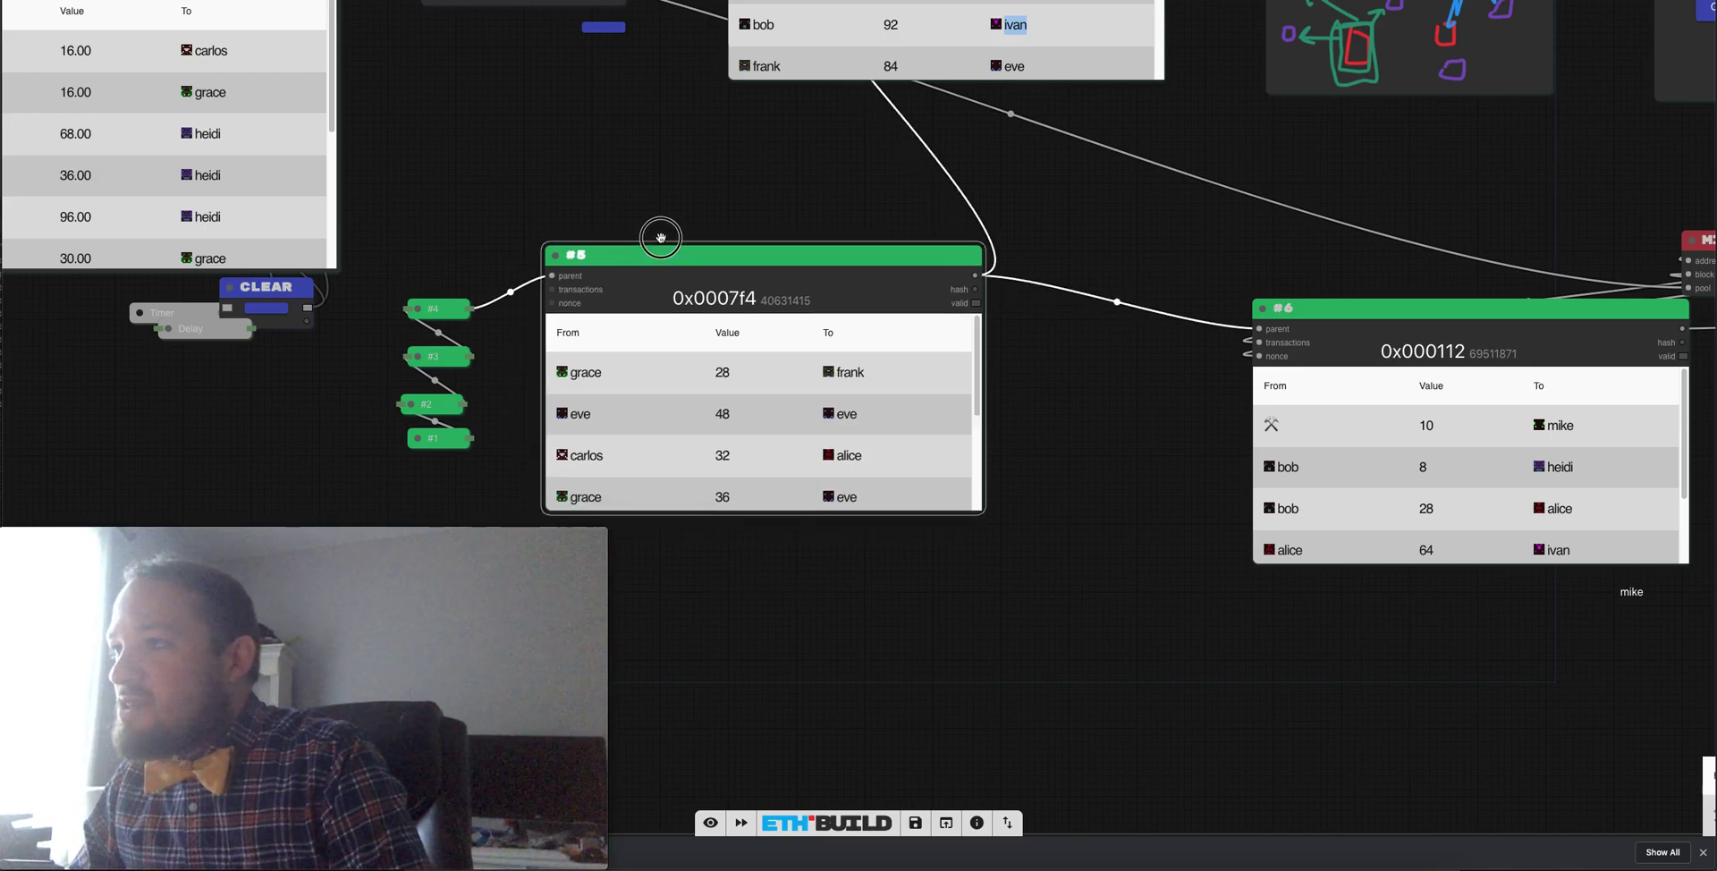
drag(486, 211, 224, 224)
mouse_move(876, 232)
mouse_down()
mouse_move(407, 187)
mouse_move(490, 398)
mouse_move(776, 678)
mouse_move(946, 736)
mouse_up()
drag(885, 233, 135, 0)
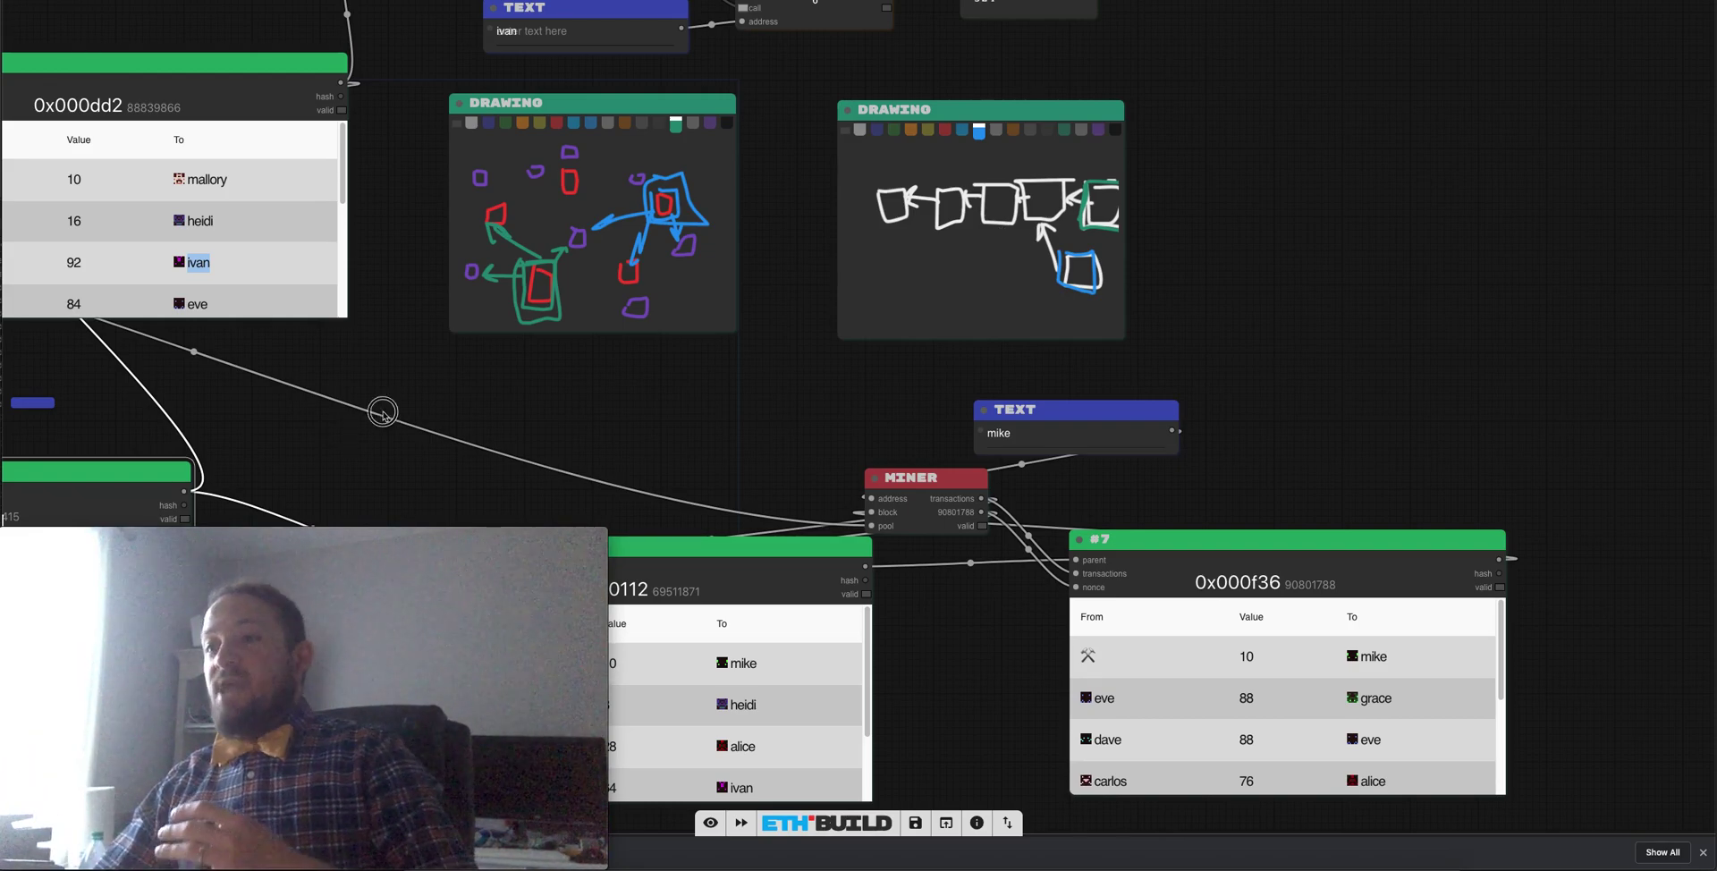
drag(350, 432, 794, 325)
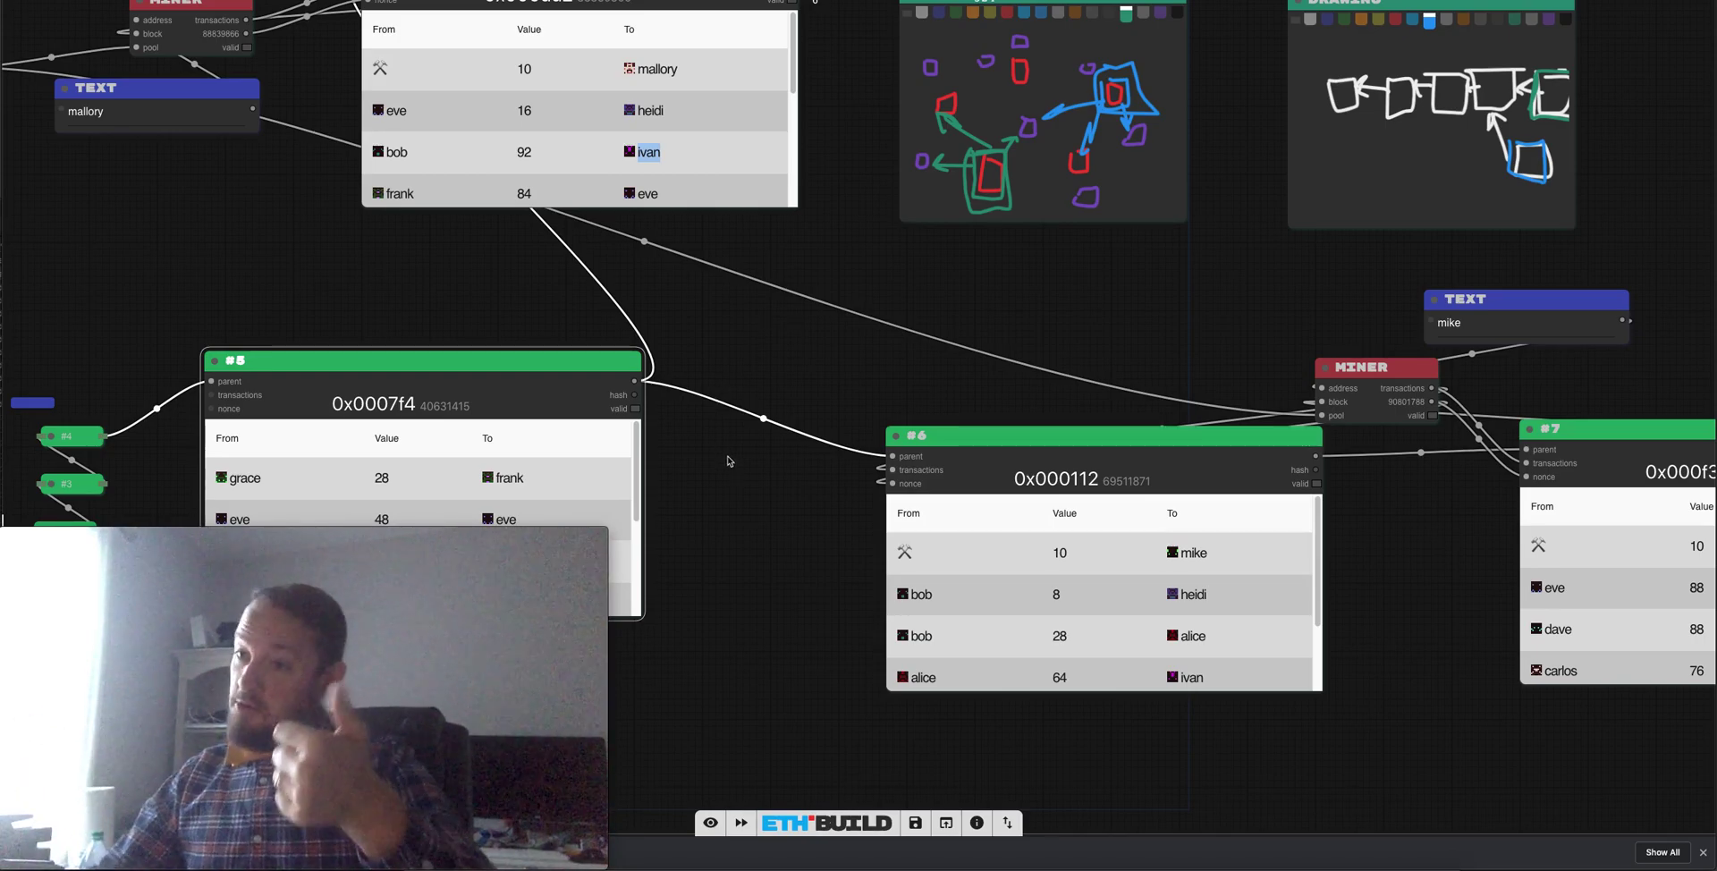
drag(690, 536, 1103, 224)
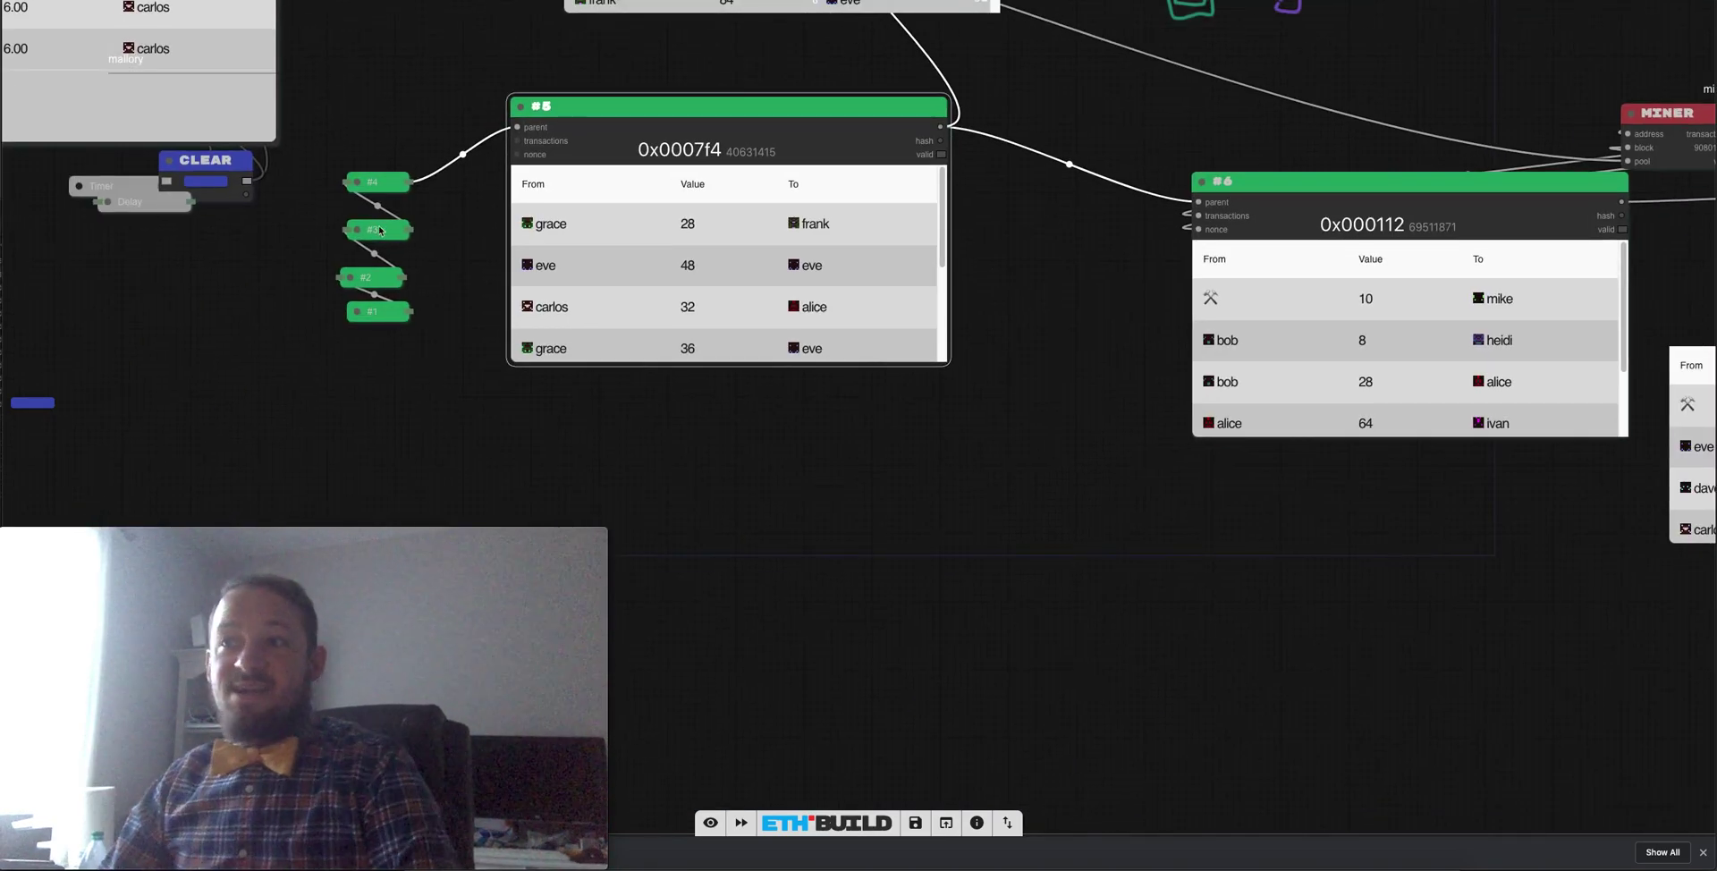
Expand block #3 out of the collapsed stack and place it in the open space below block #5.
drag(362, 228, 793, 516)
drag(1297, 522, 1289, 426)
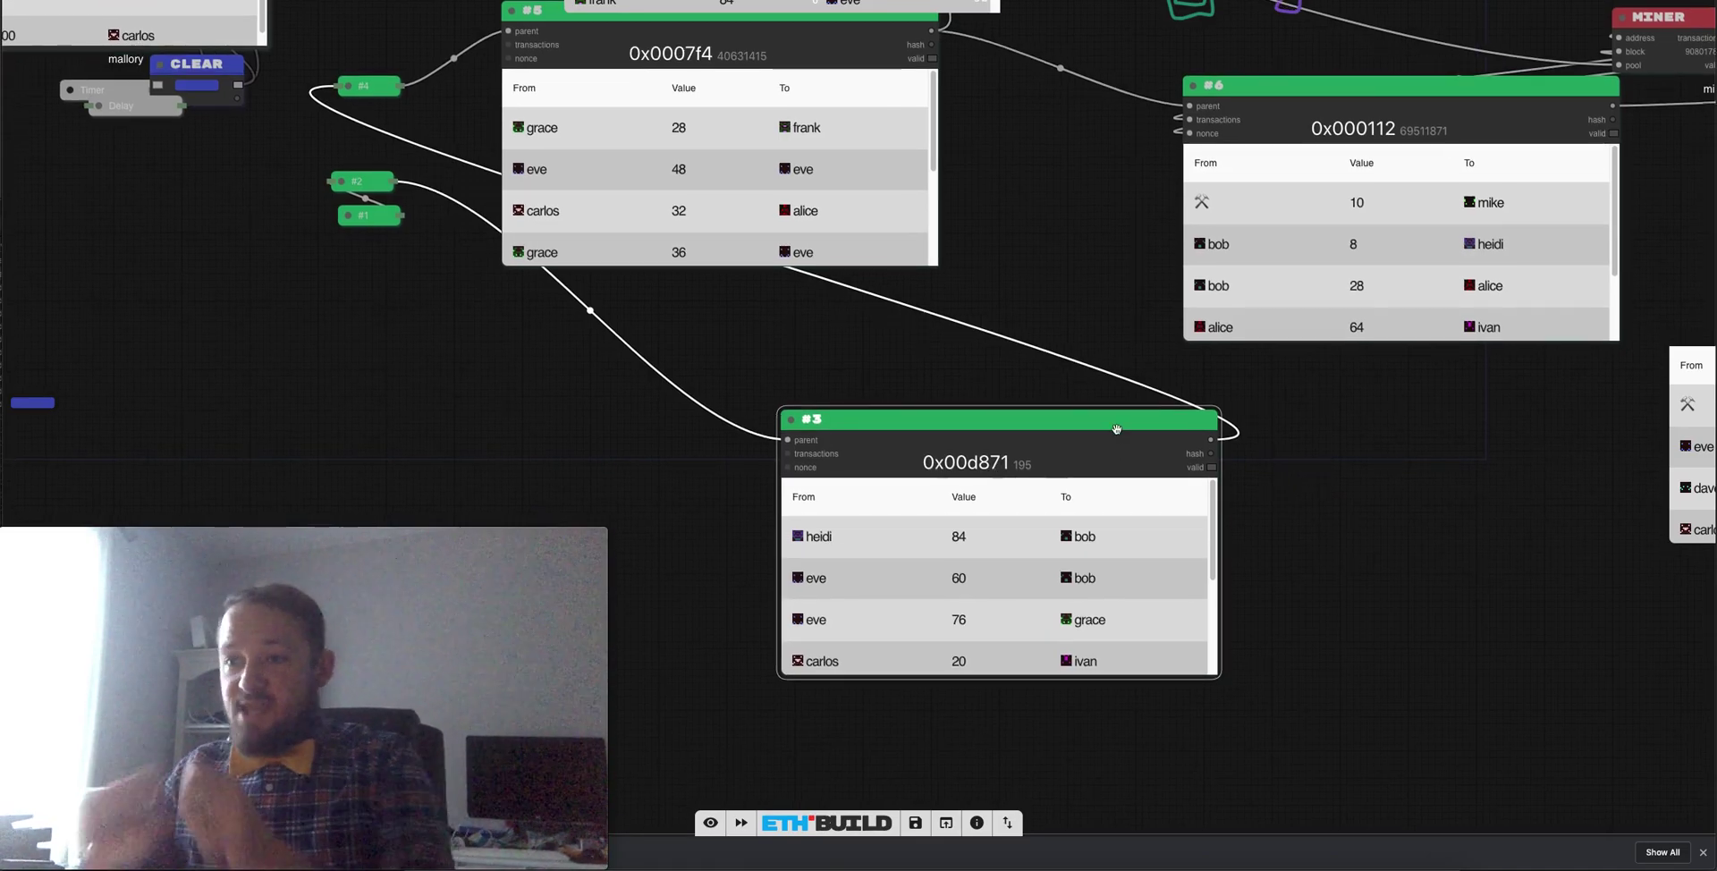
Tamper with block #3's validTxns property by giving the first of its two identical 84-value transactions a different recipient.
right_click(1022, 417)
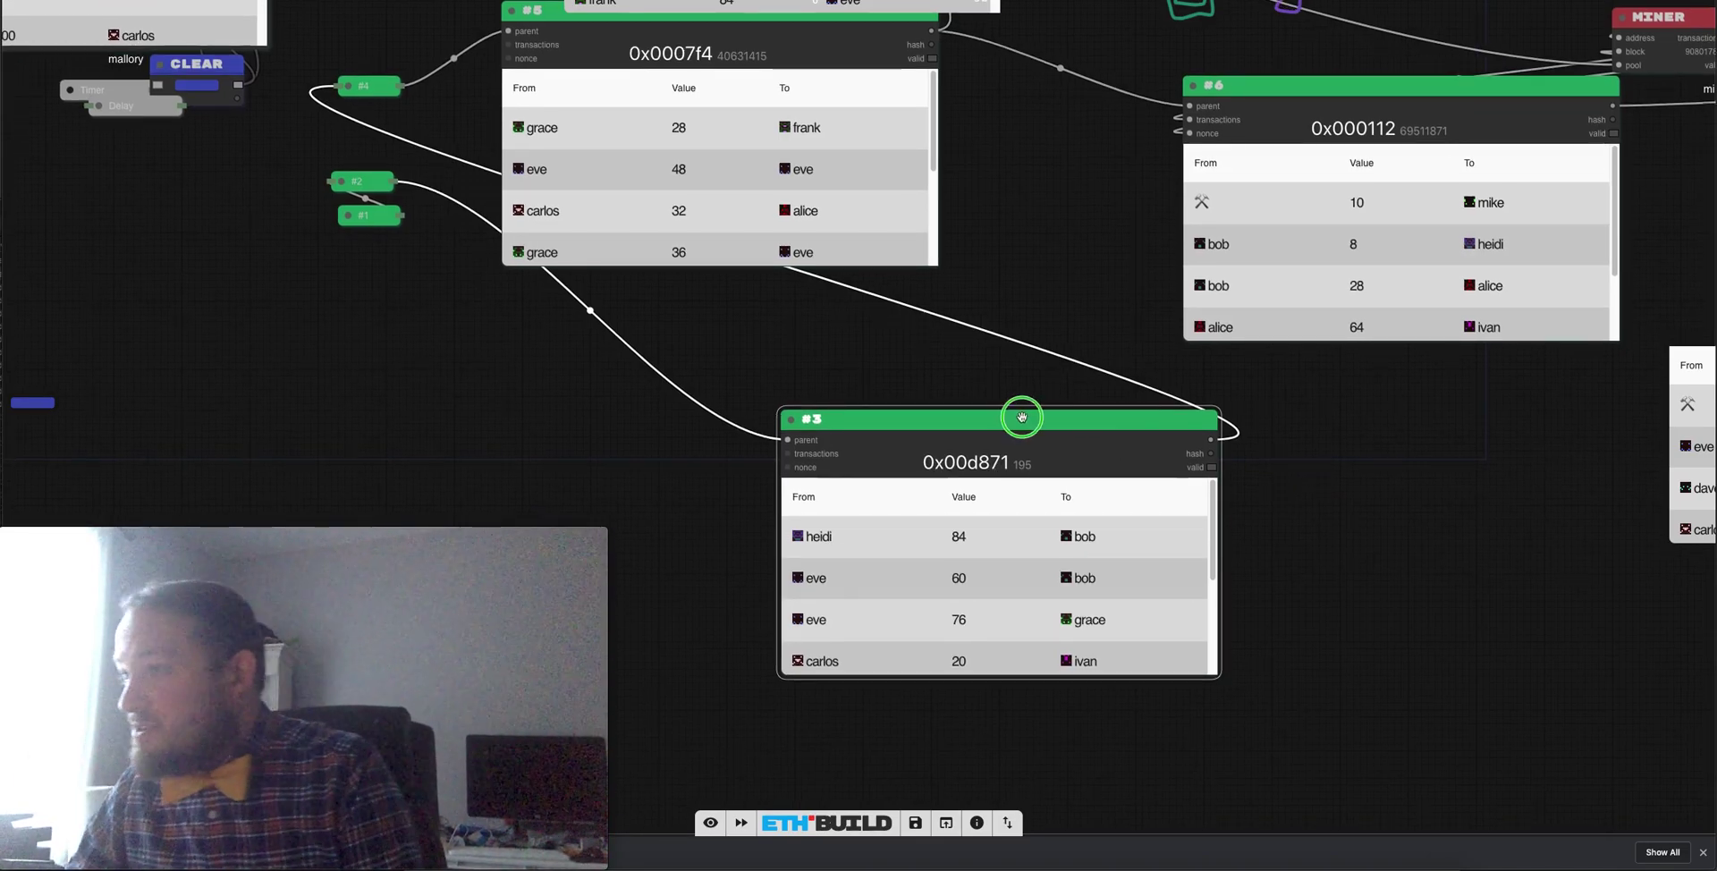
click(1047, 449)
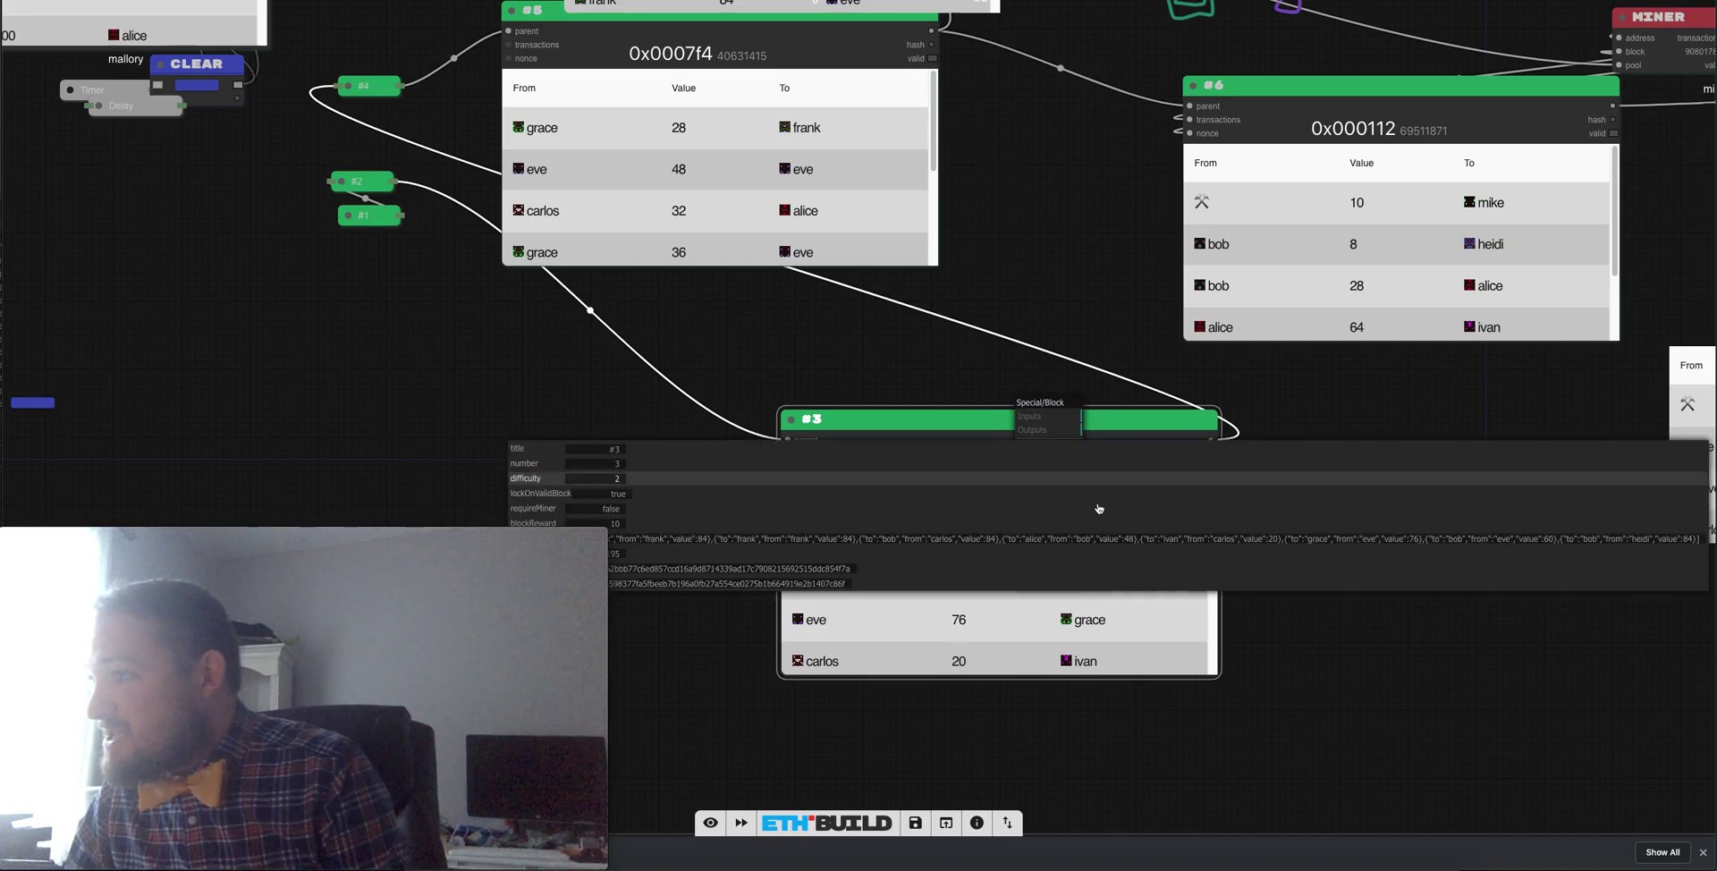
click(1048, 563)
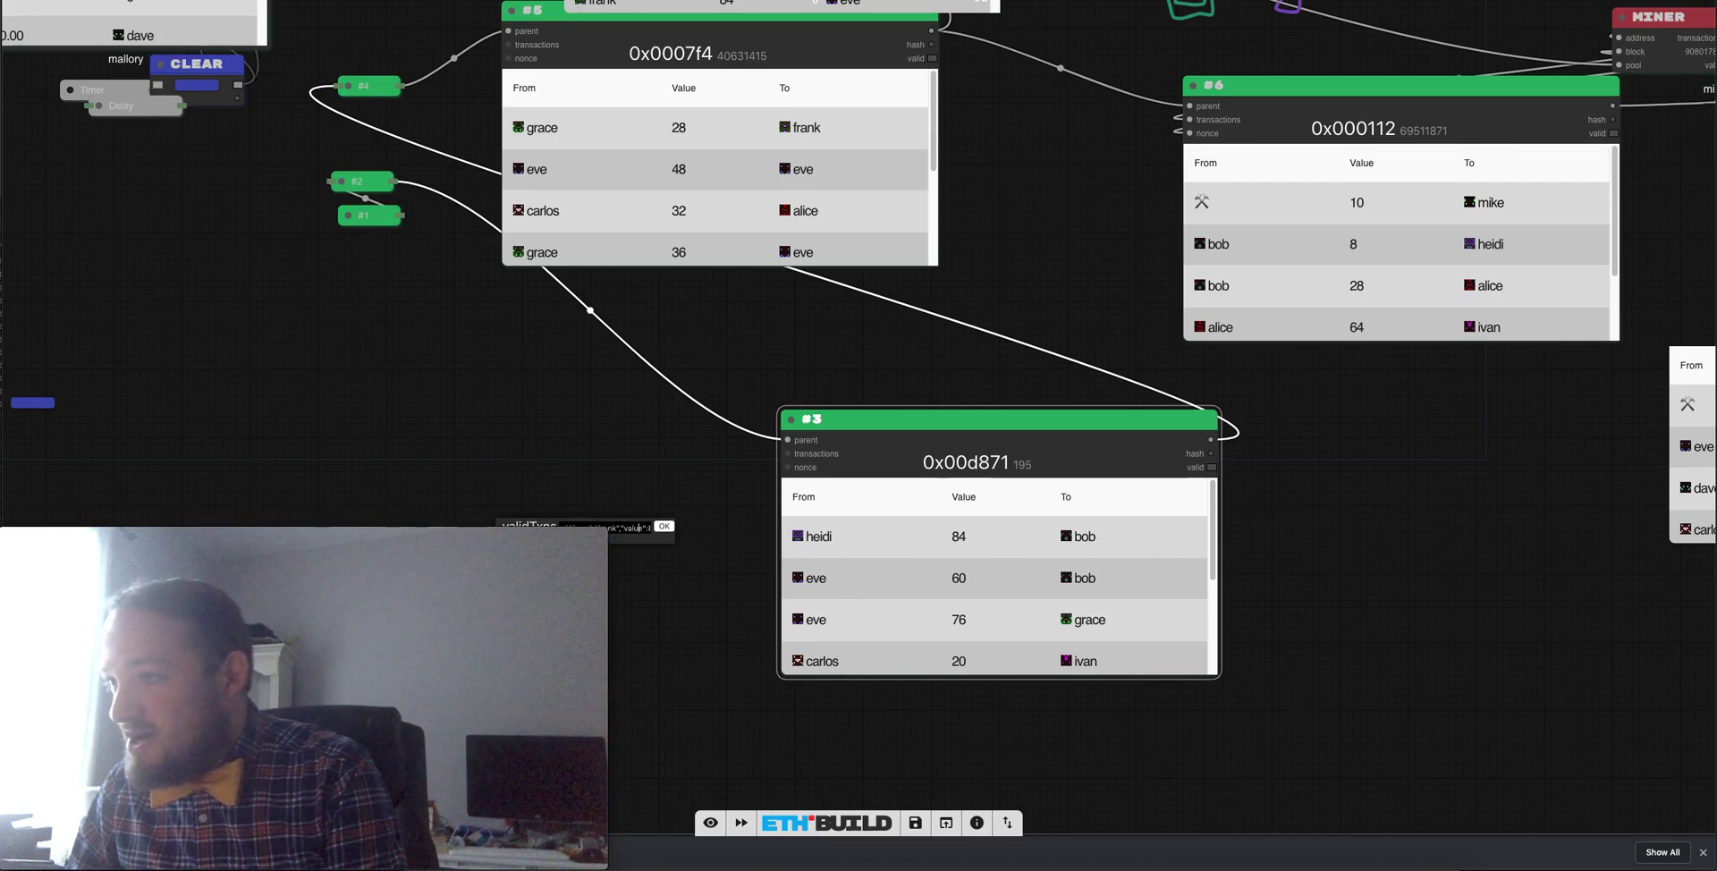
scroll(1009, 543, down, 5)
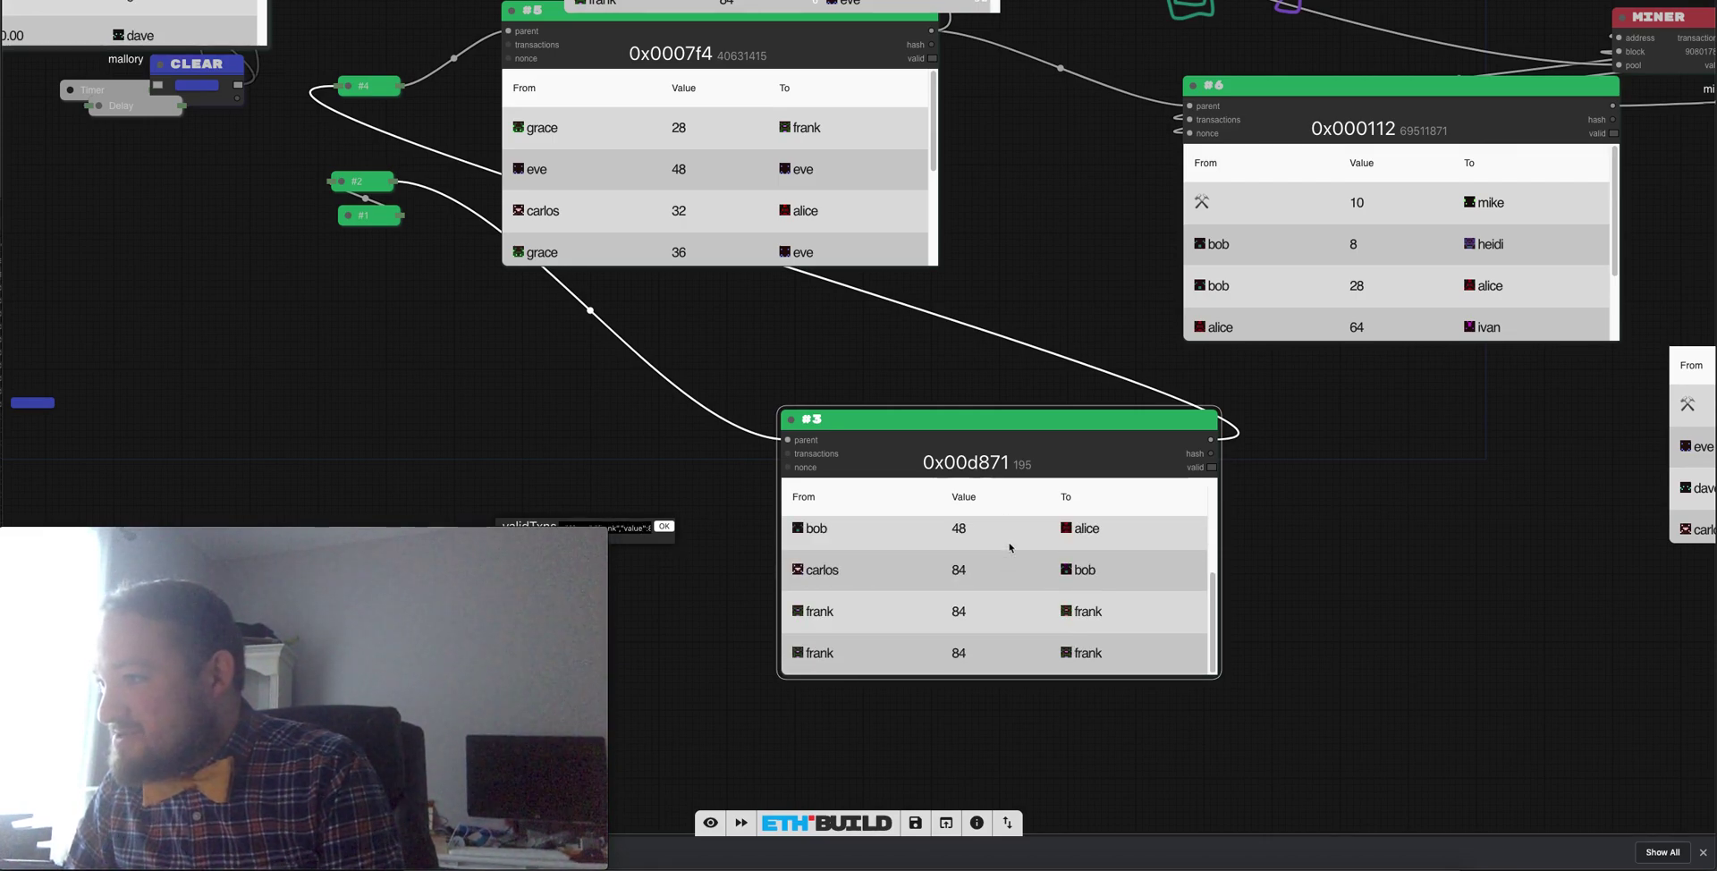
click(642, 532)
key(Right)
key(Right)
key(Right)
key(Right)
key(Right)
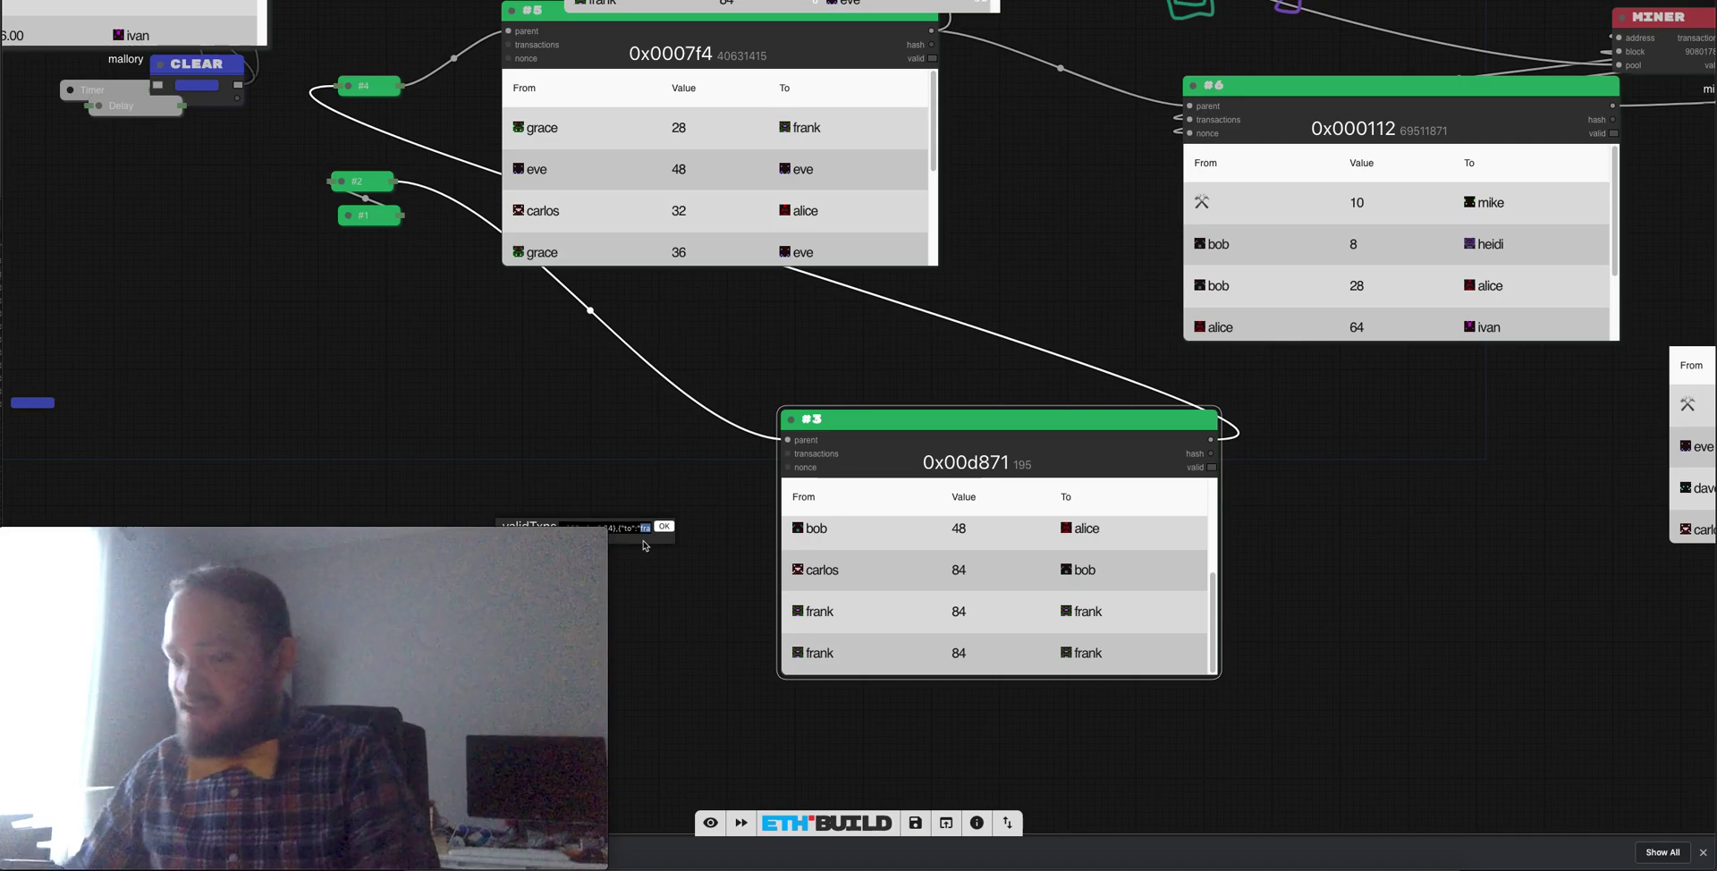
text(eve)
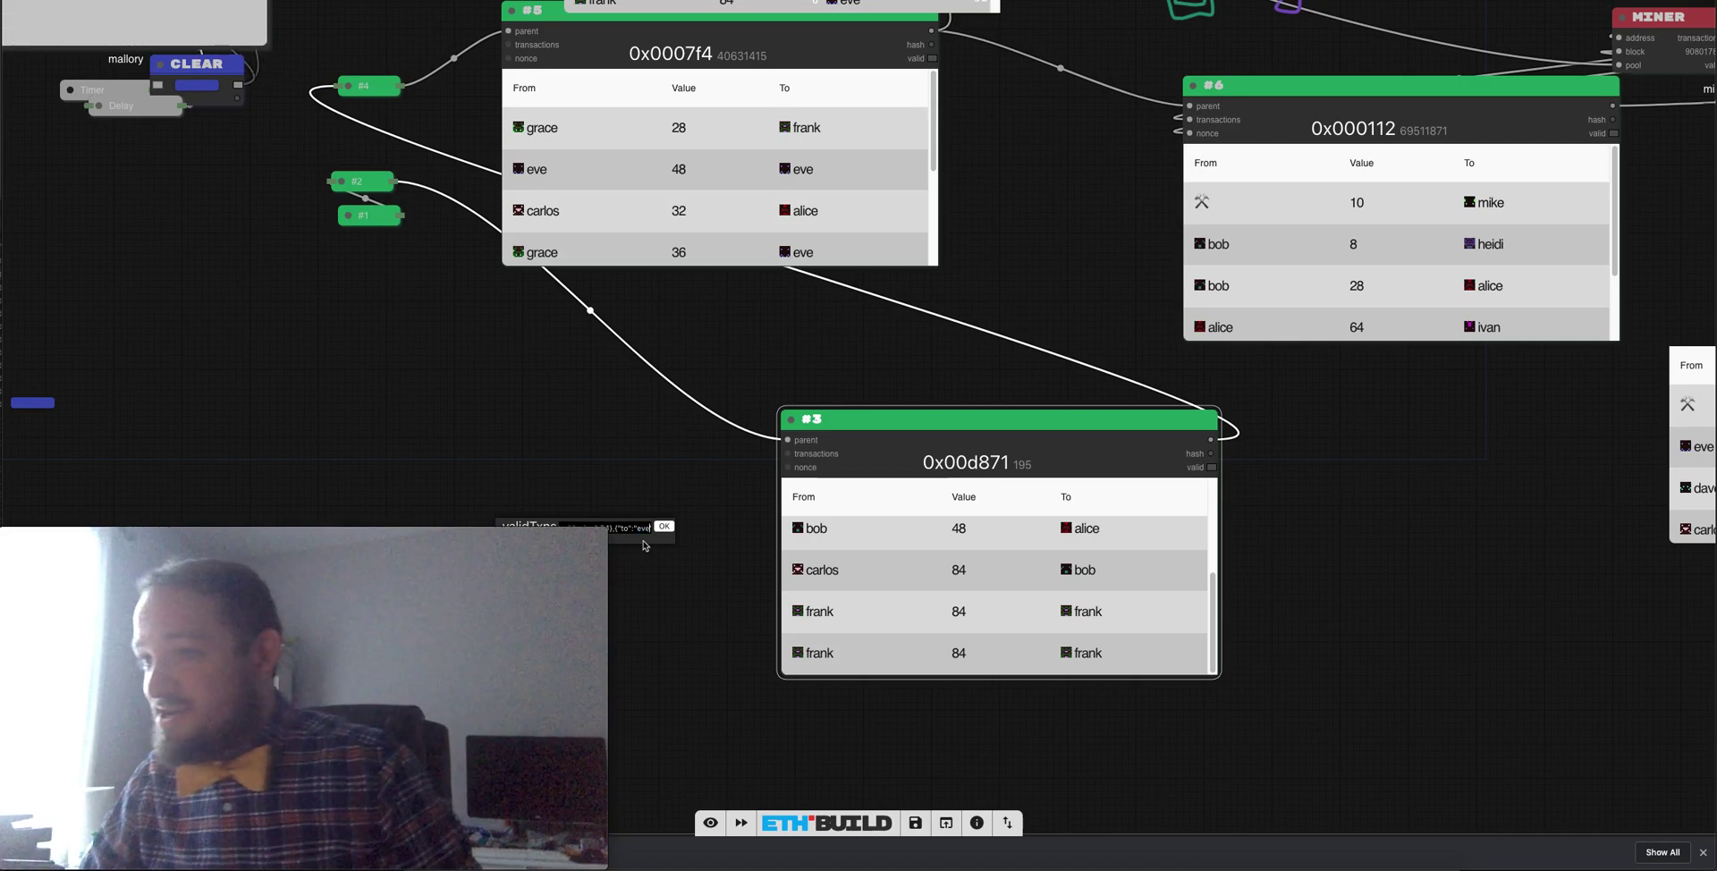
click(663, 527)
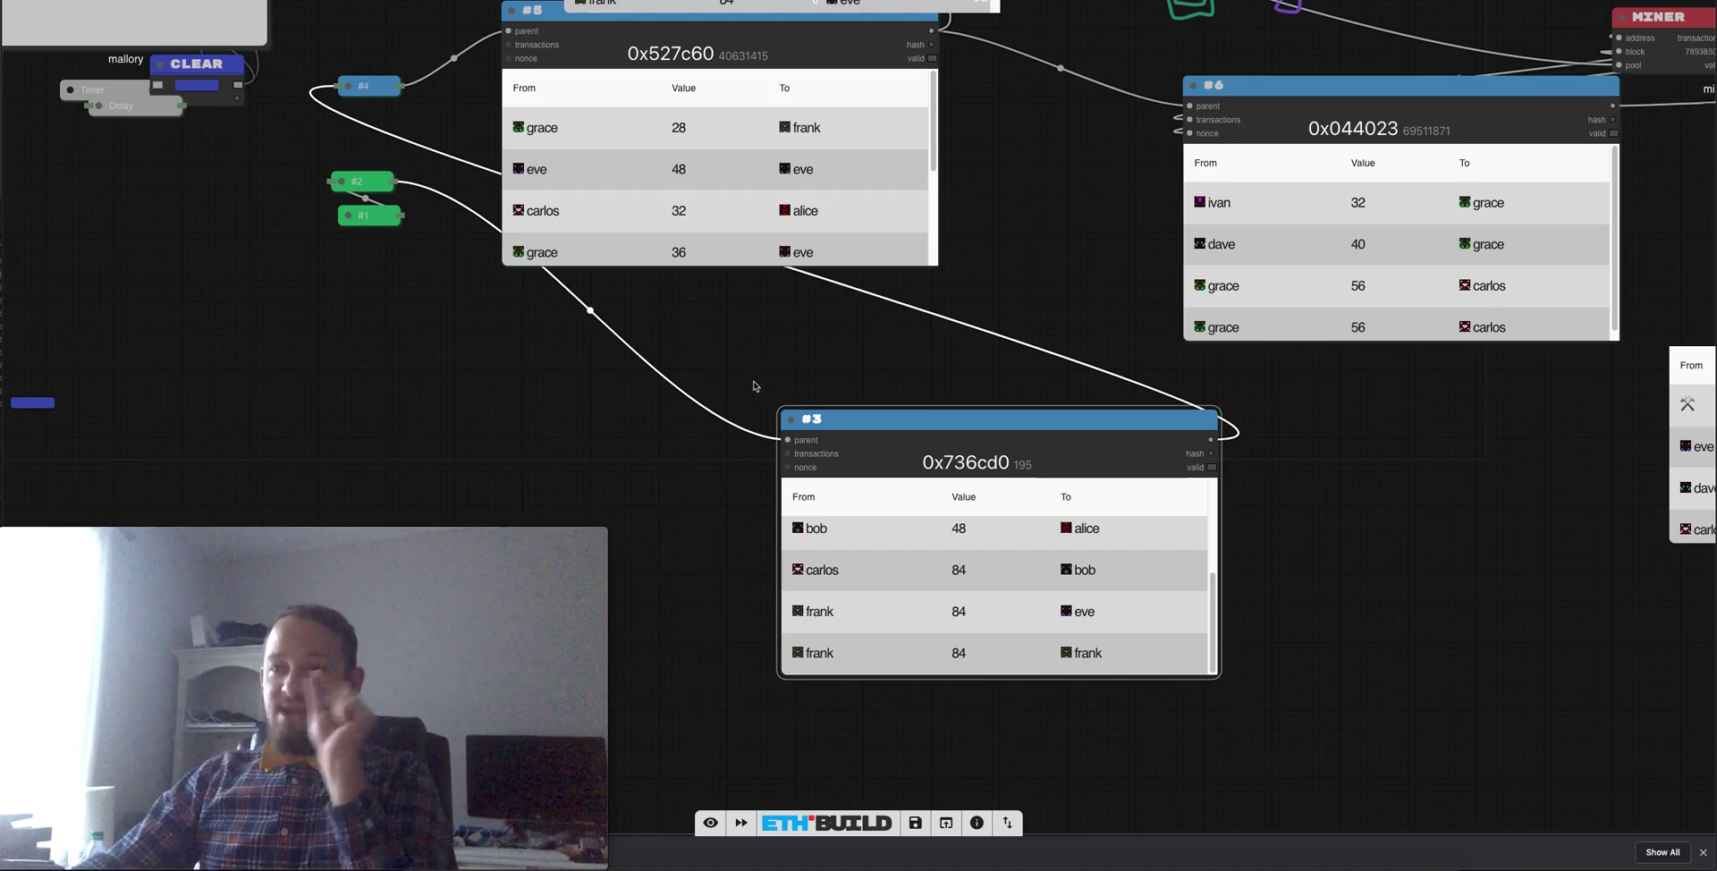
Follow the effect of the block #3 edit through both branches, and move block #7 closer to the second Miner.
click(715, 399)
mouse_move(716, 398)
mouse_down()
mouse_move(656, 498)
mouse_move(632, 587)
mouse_move(559, 671)
mouse_move(116, 705)
mouse_move(14, 671)
mouse_move(27, 740)
mouse_move(442, 784)
mouse_move(990, 723)
mouse_up()
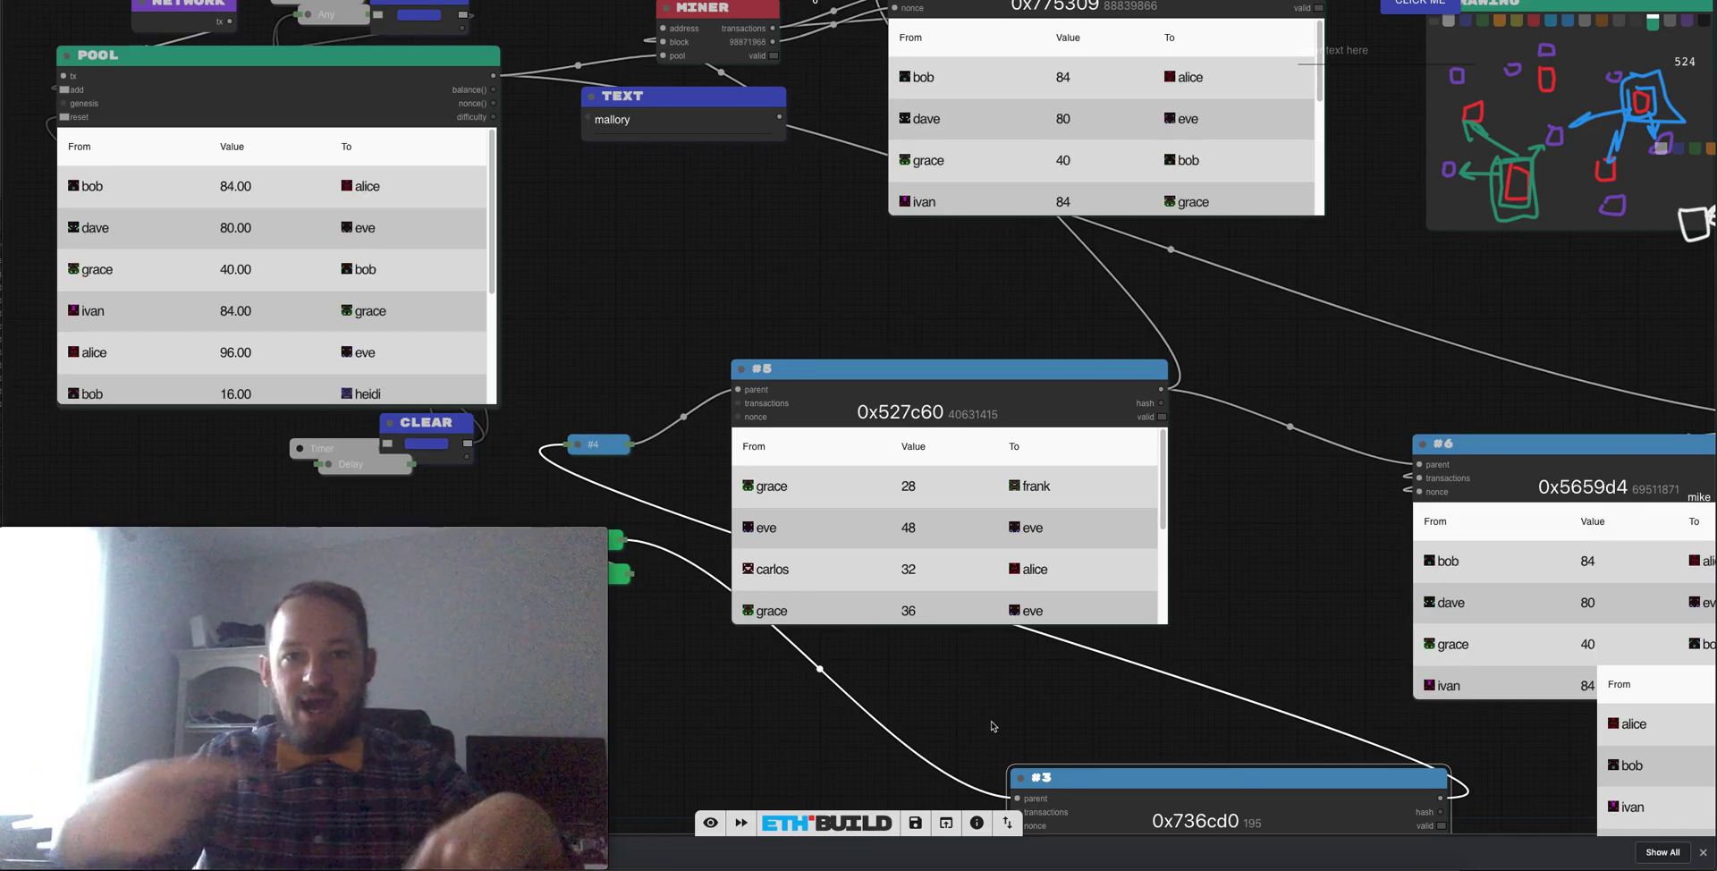
drag(988, 671, 795, 437)
drag(910, 542, 909, 529)
drag(862, 505, 646, 617)
drag(881, 330, 719, 459)
drag(1077, 318, 699, 388)
drag(1467, 512, 1406, 511)
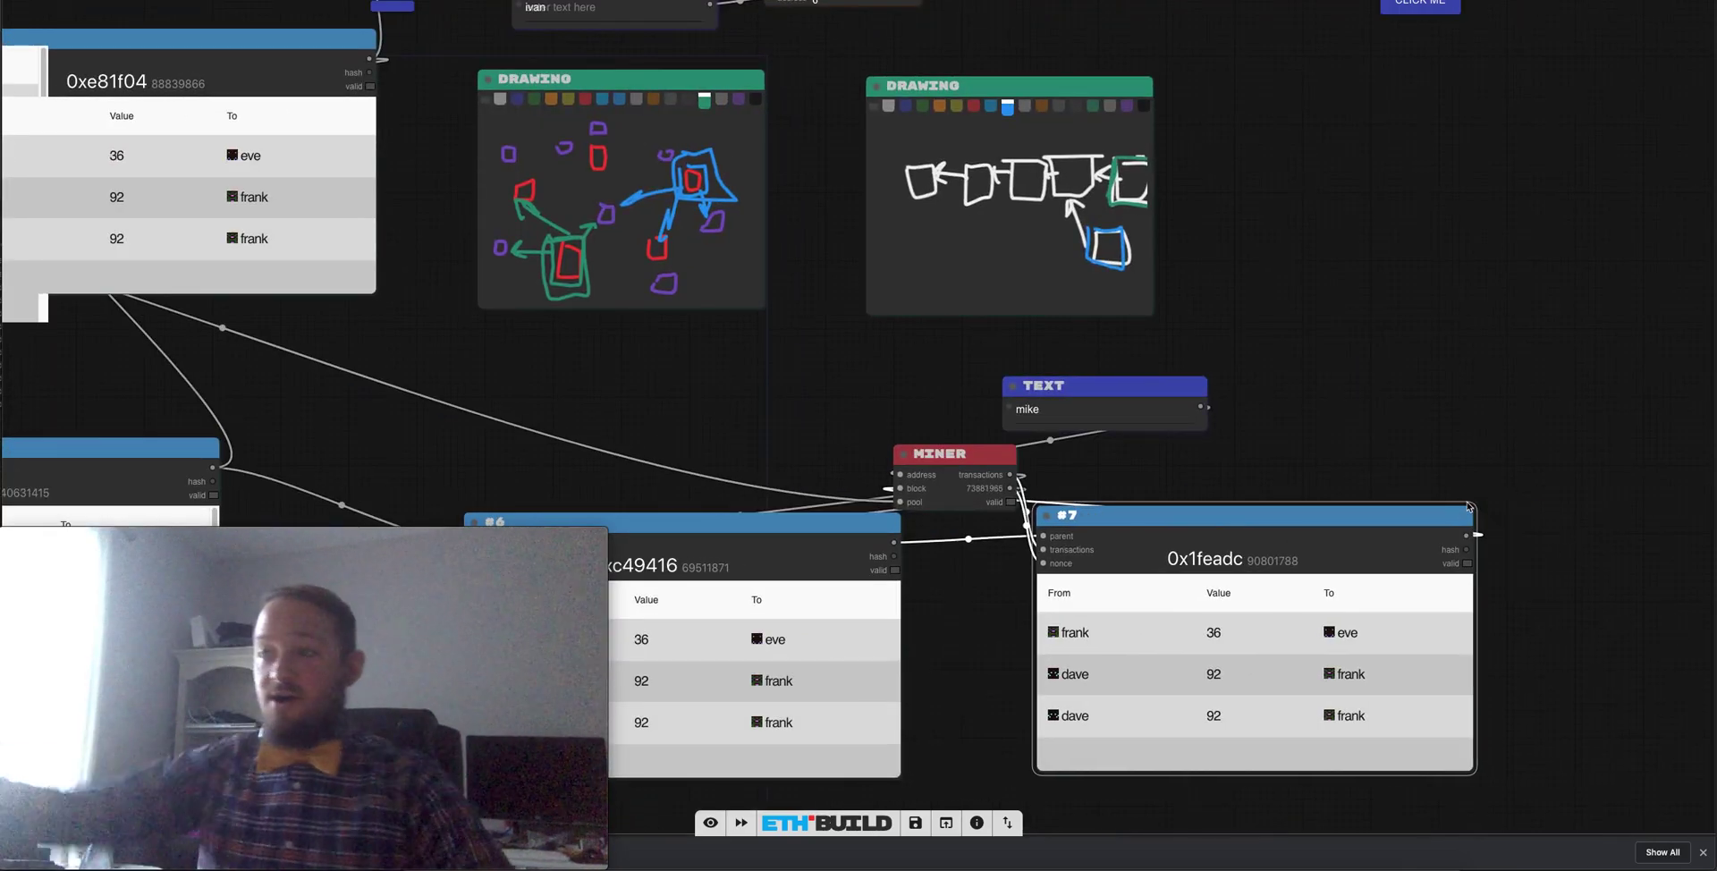
Move block #3 closer beneath block #5 and highlight the recipient of the transaction just above the edited one.
drag(632, 404, 1400, 237)
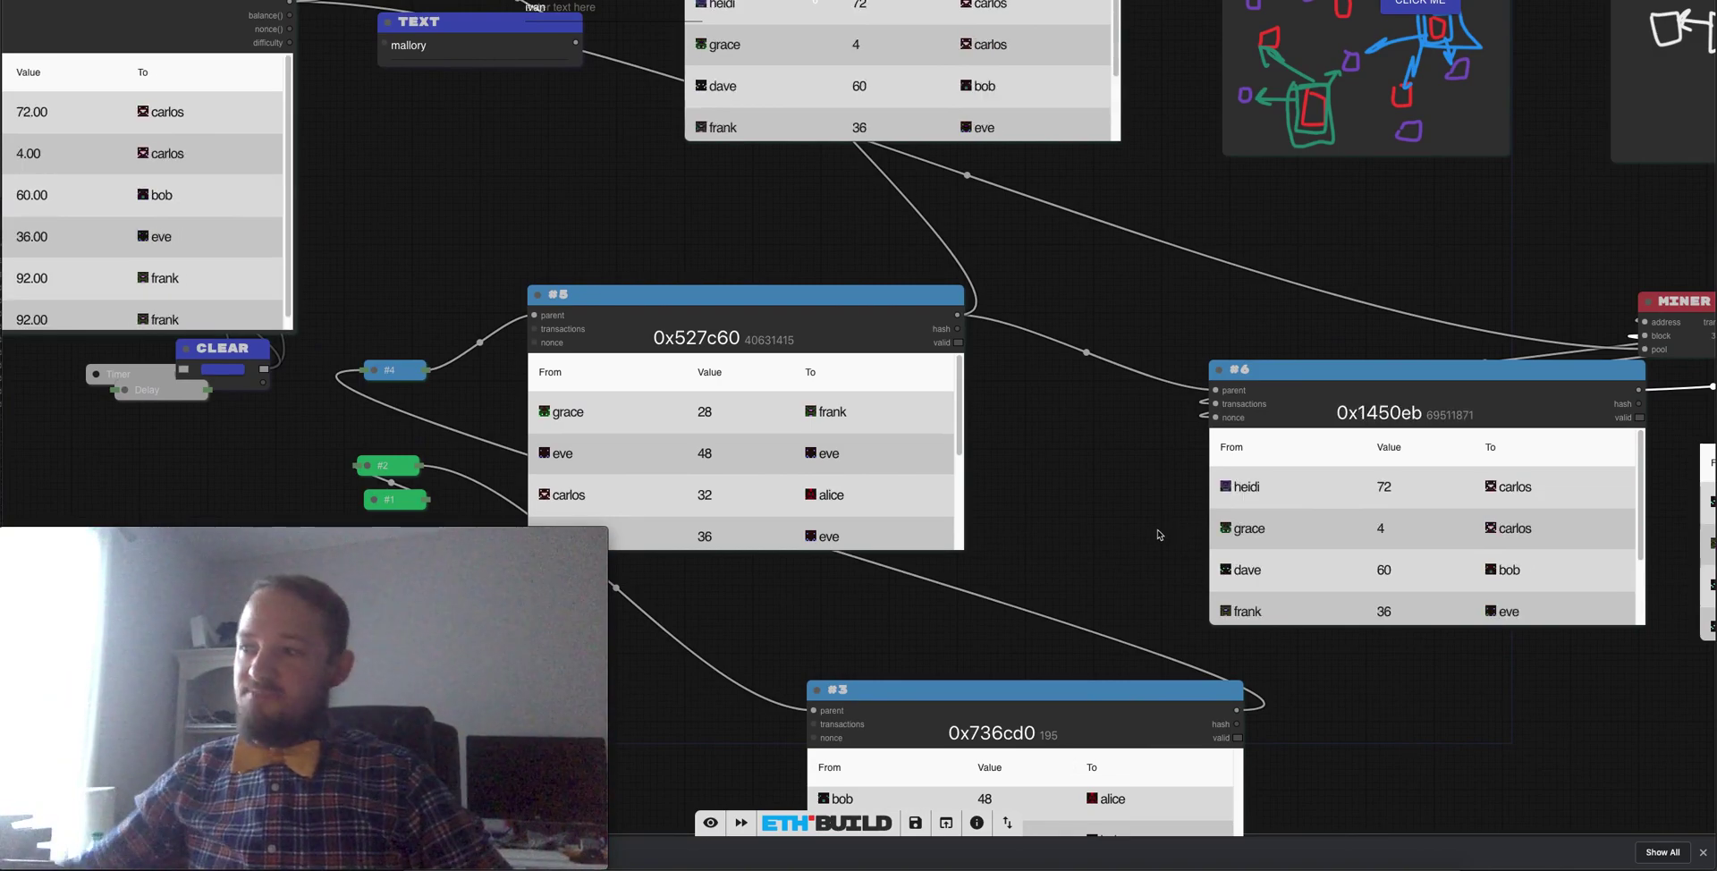
click(719, 631)
drag(719, 631, 857, 540)
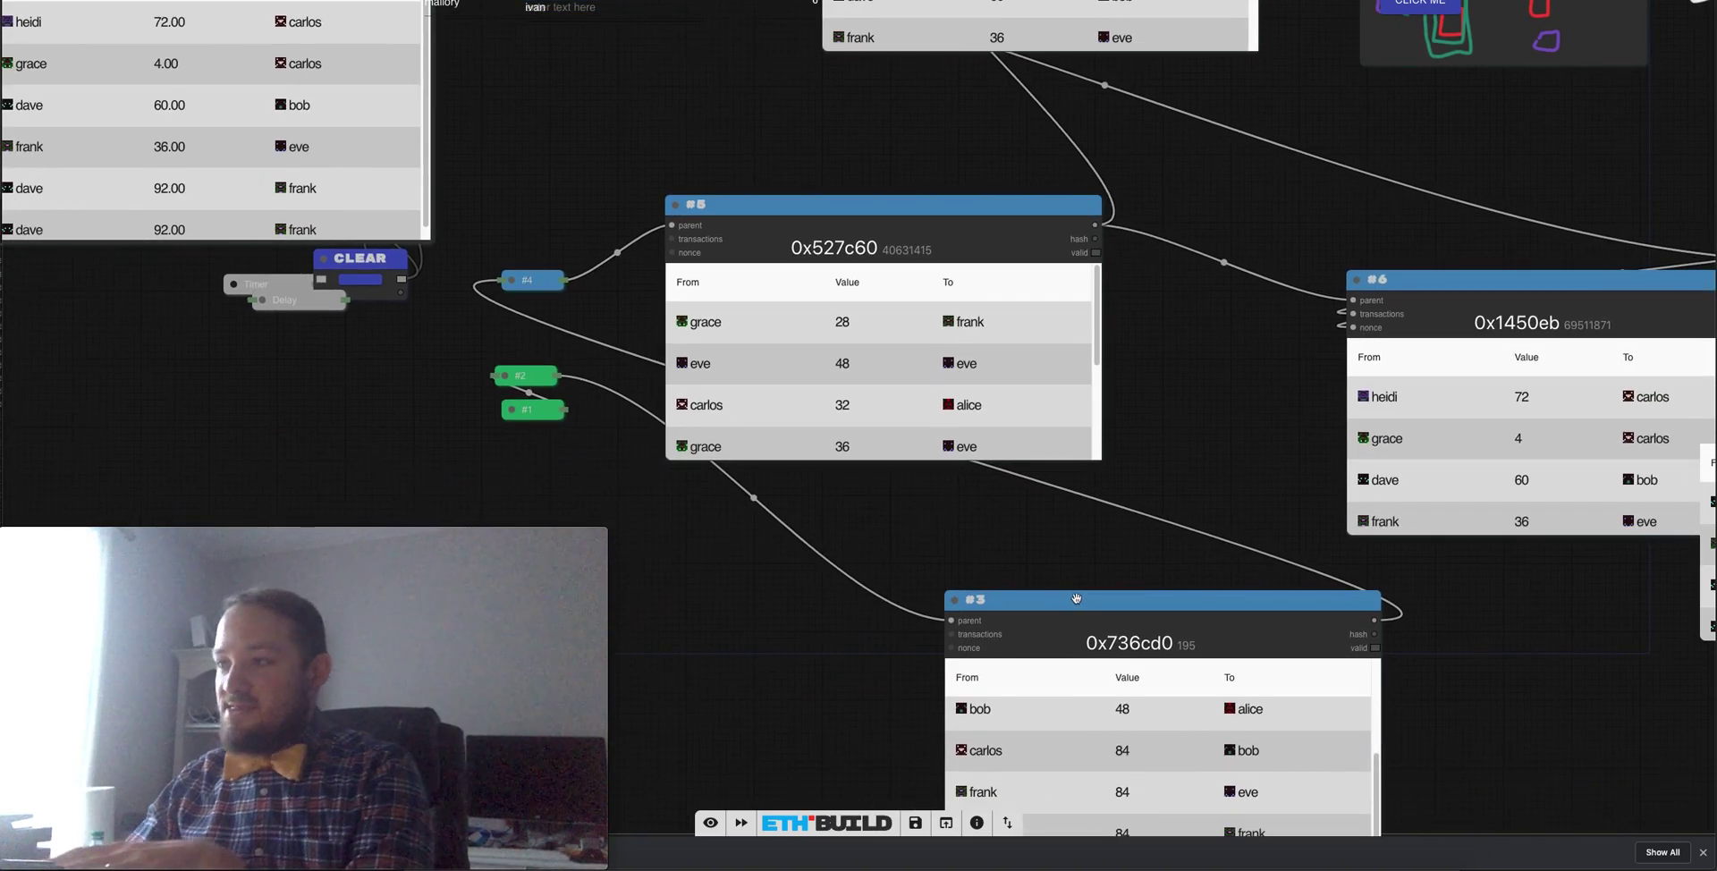
drag(953, 650, 955, 649)
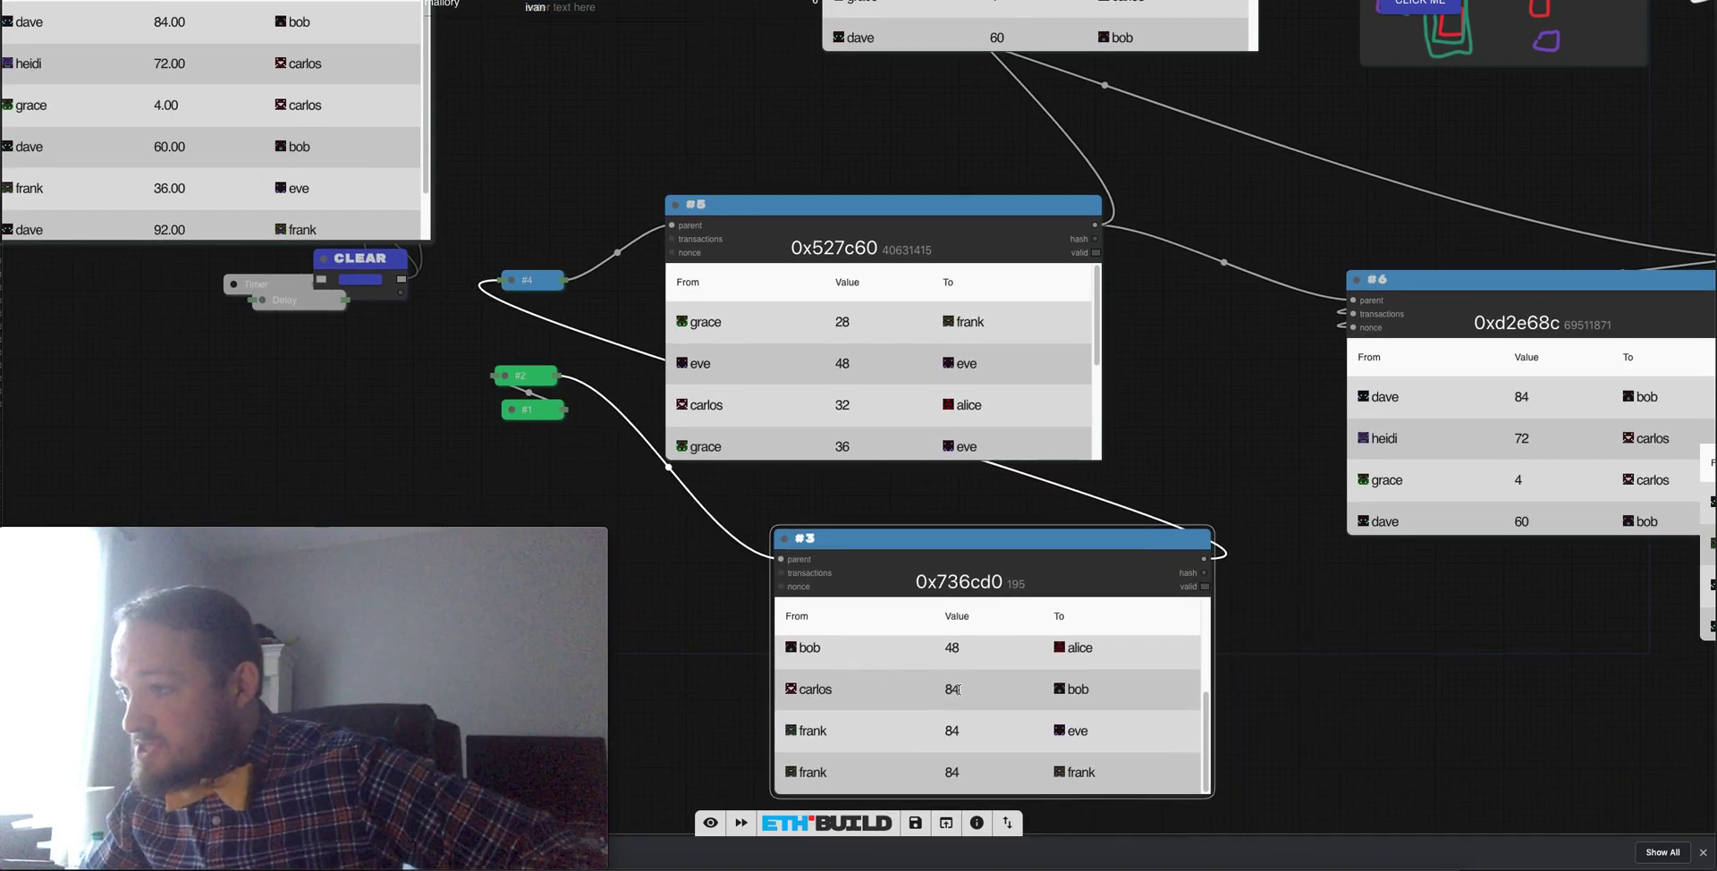
double_click(1069, 693)
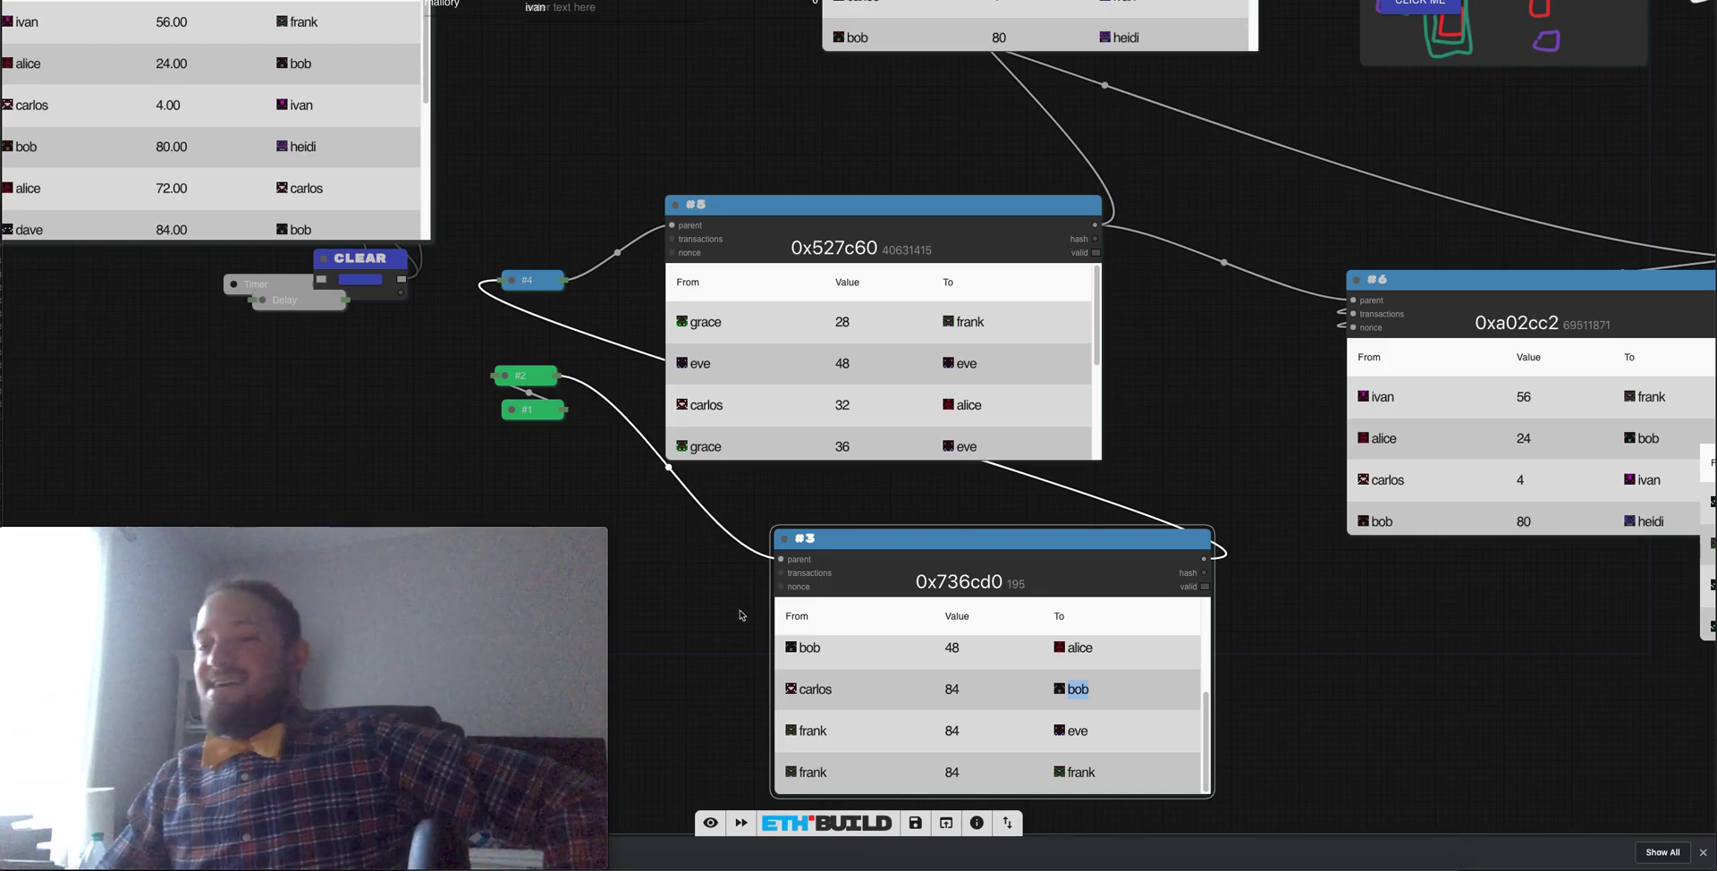
Examine the pool, both Miners and the descendants of block #3 on both branches out to block #7.
click(1140, 420)
drag(1140, 419, 1235, 673)
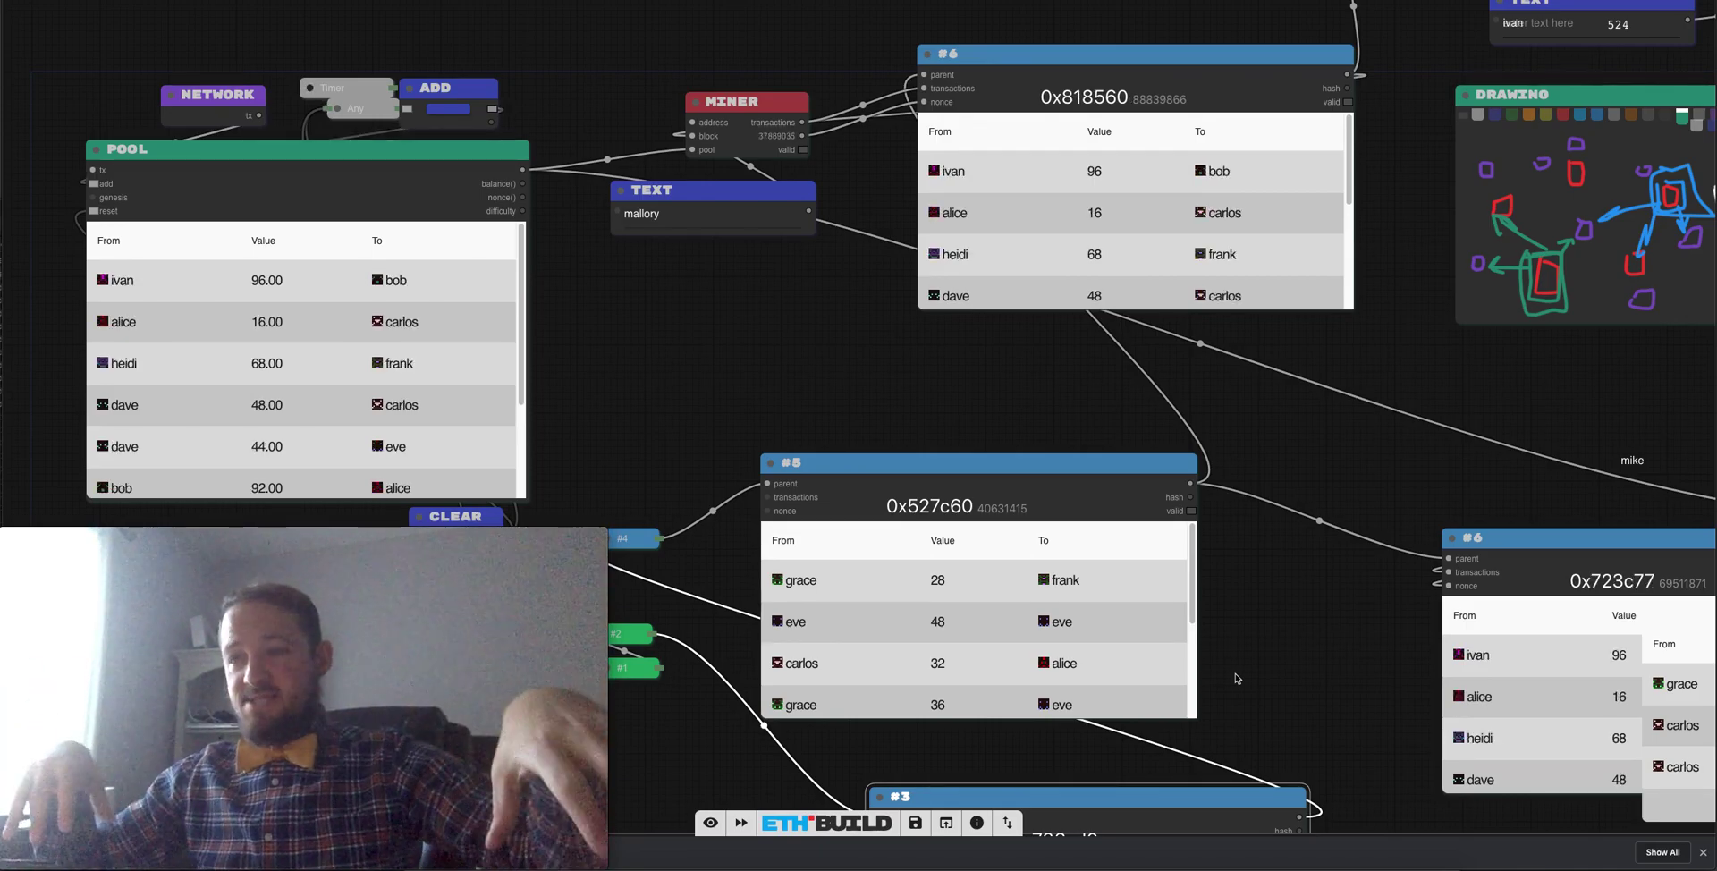
drag(1254, 660, 1119, 660)
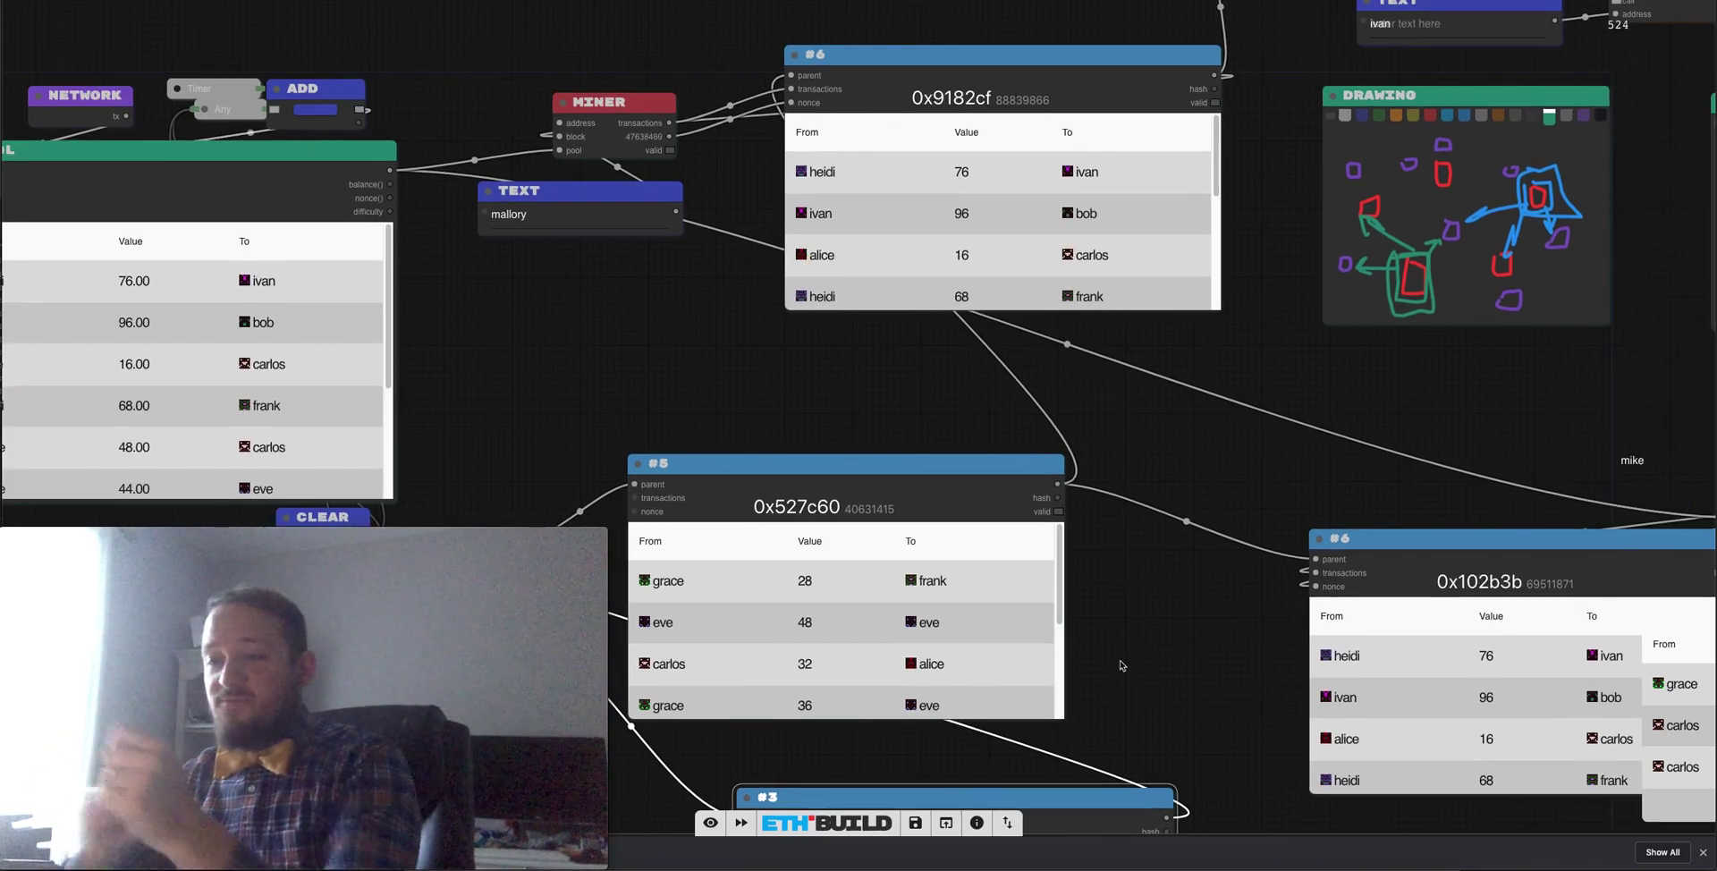
drag(1015, 525, 556, 333)
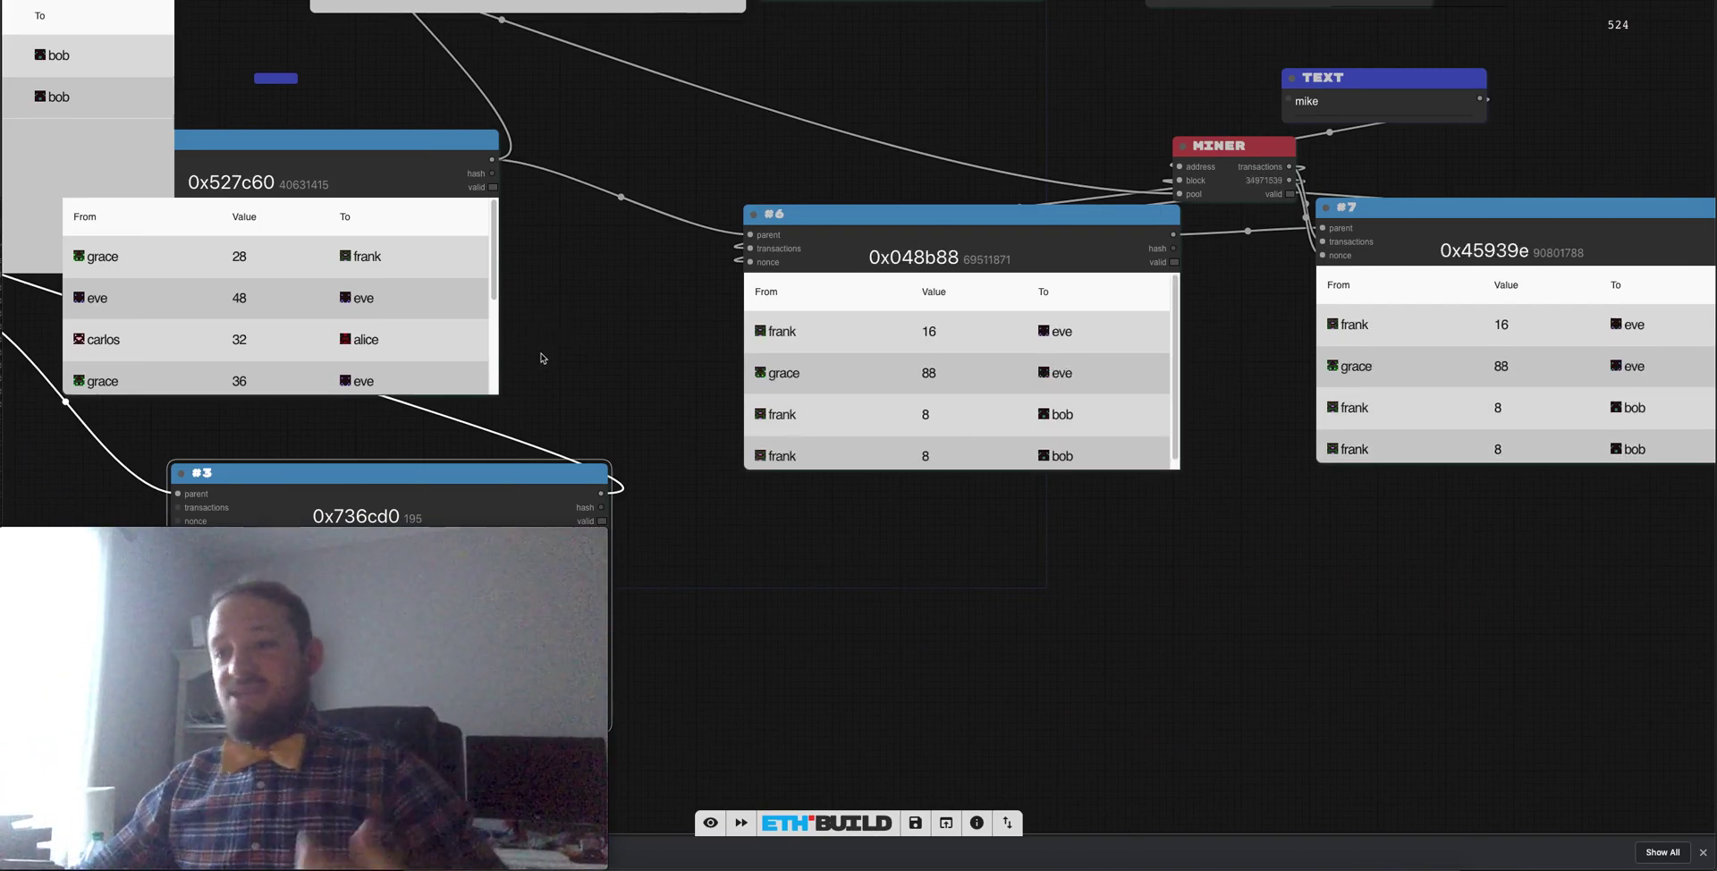
mouse_move(114, 678)
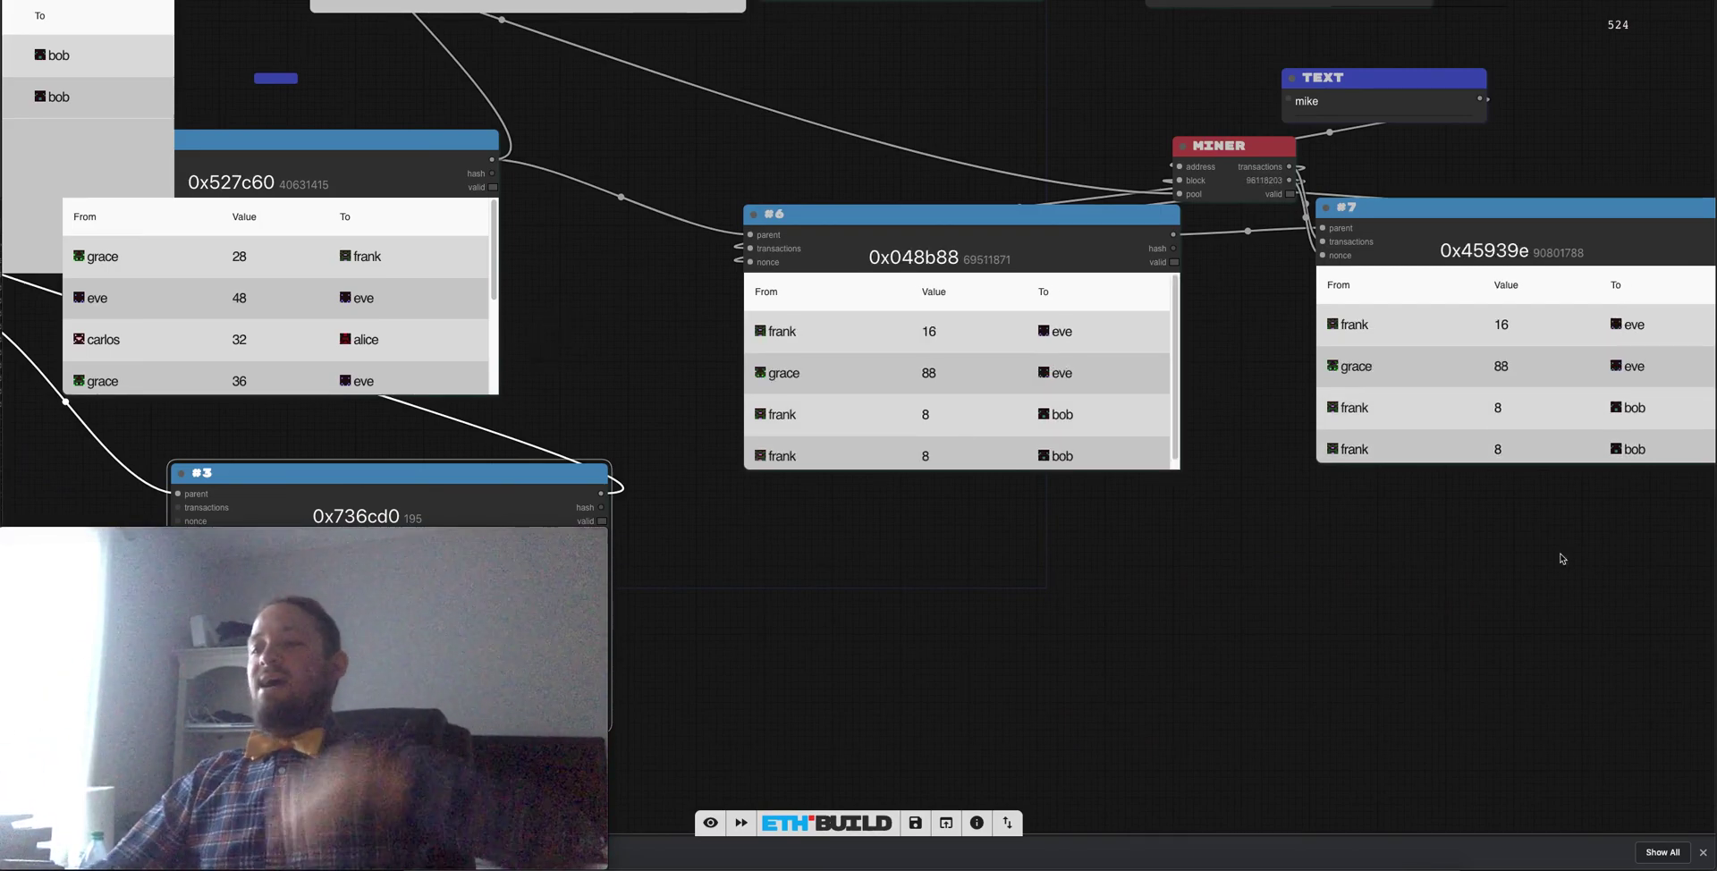